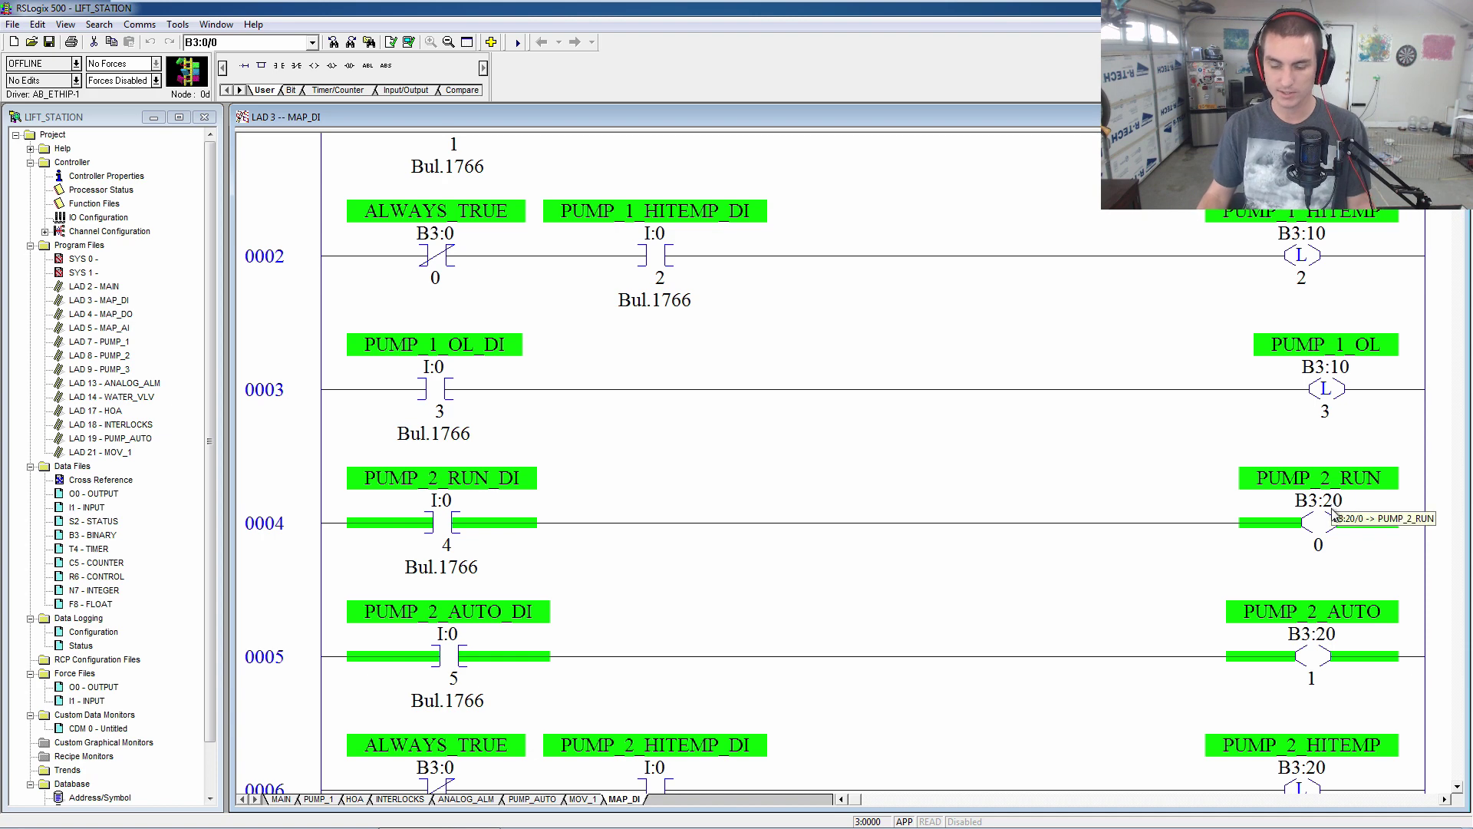
- Review the pump digital input rungs in MAP_DI and compare them with the input wiring sheet in Submittal_rev2.pdf
{"action": "scroll", "coordinate": [1334, 510], "scroll_direction": "down", "scroll_amount": 1}
{"action": "scroll", "coordinate": [1339, 411], "scroll_direction": "down", "scroll_amount": 7}
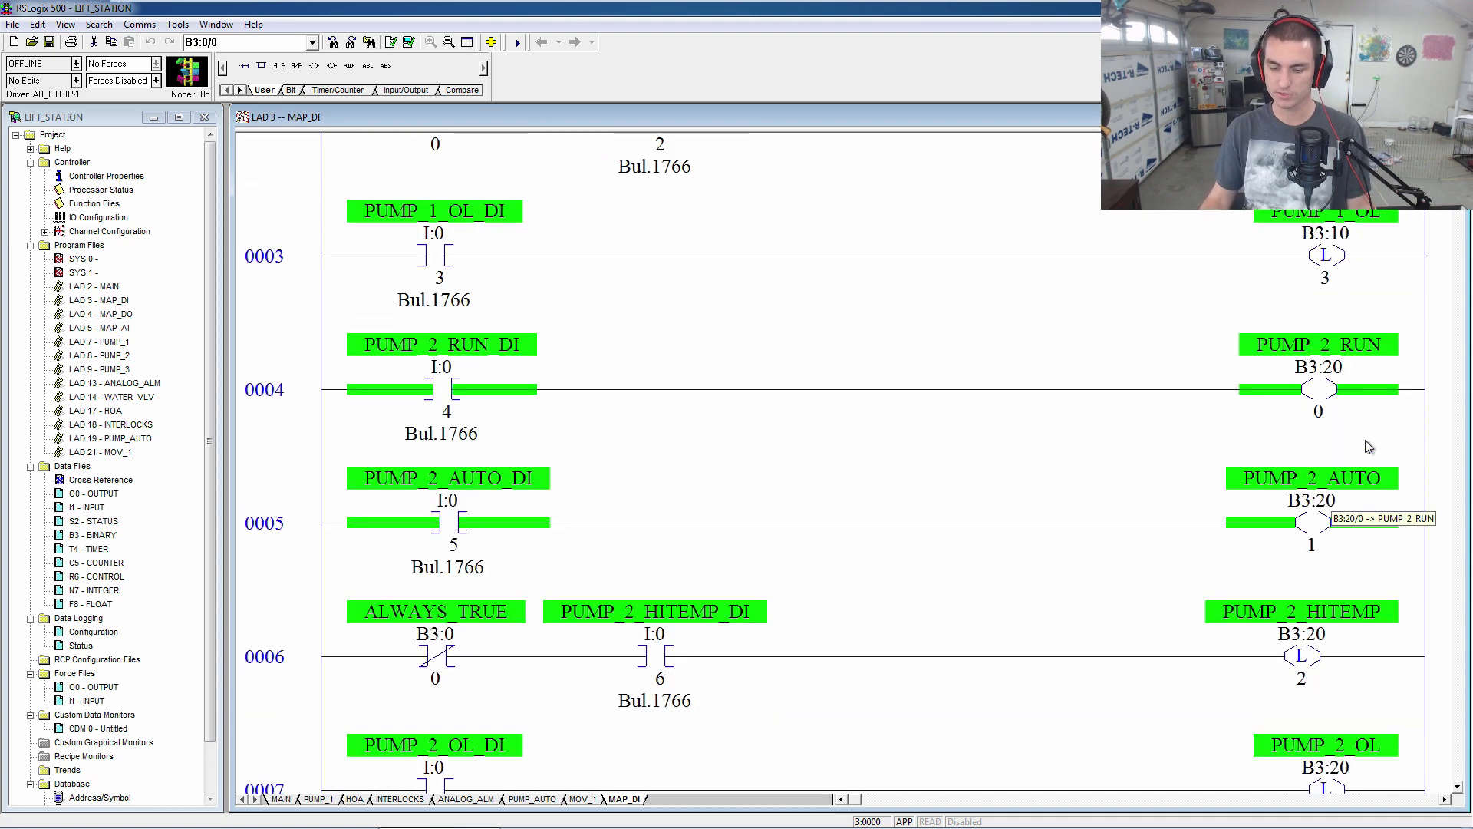
{"action": "scroll", "coordinate": [1314, 529], "scroll_direction": "down", "scroll_amount": 1}
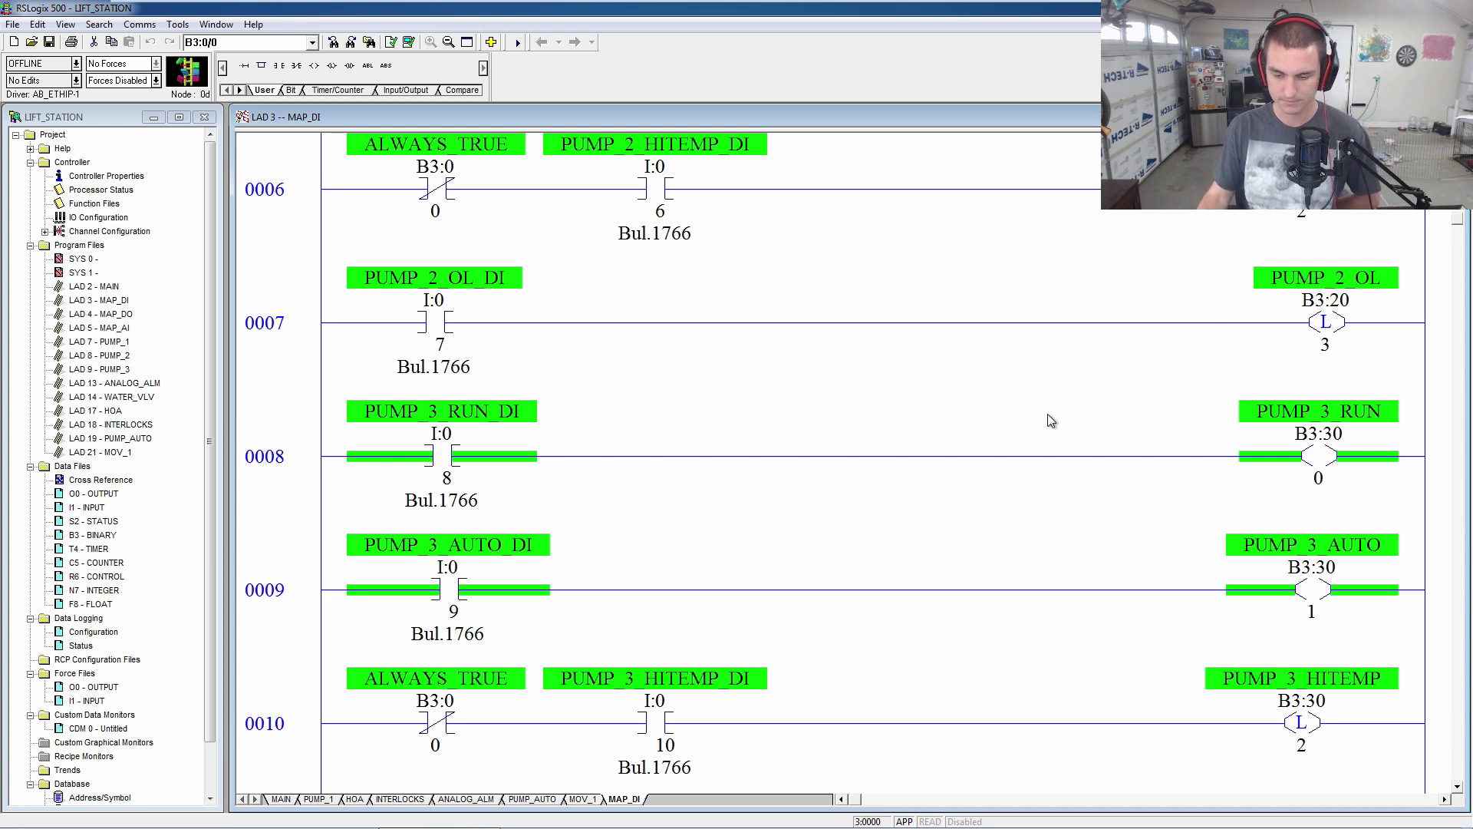
{"action": "scroll", "coordinate": [1048, 418], "scroll_direction": "down", "scroll_amount": 2}
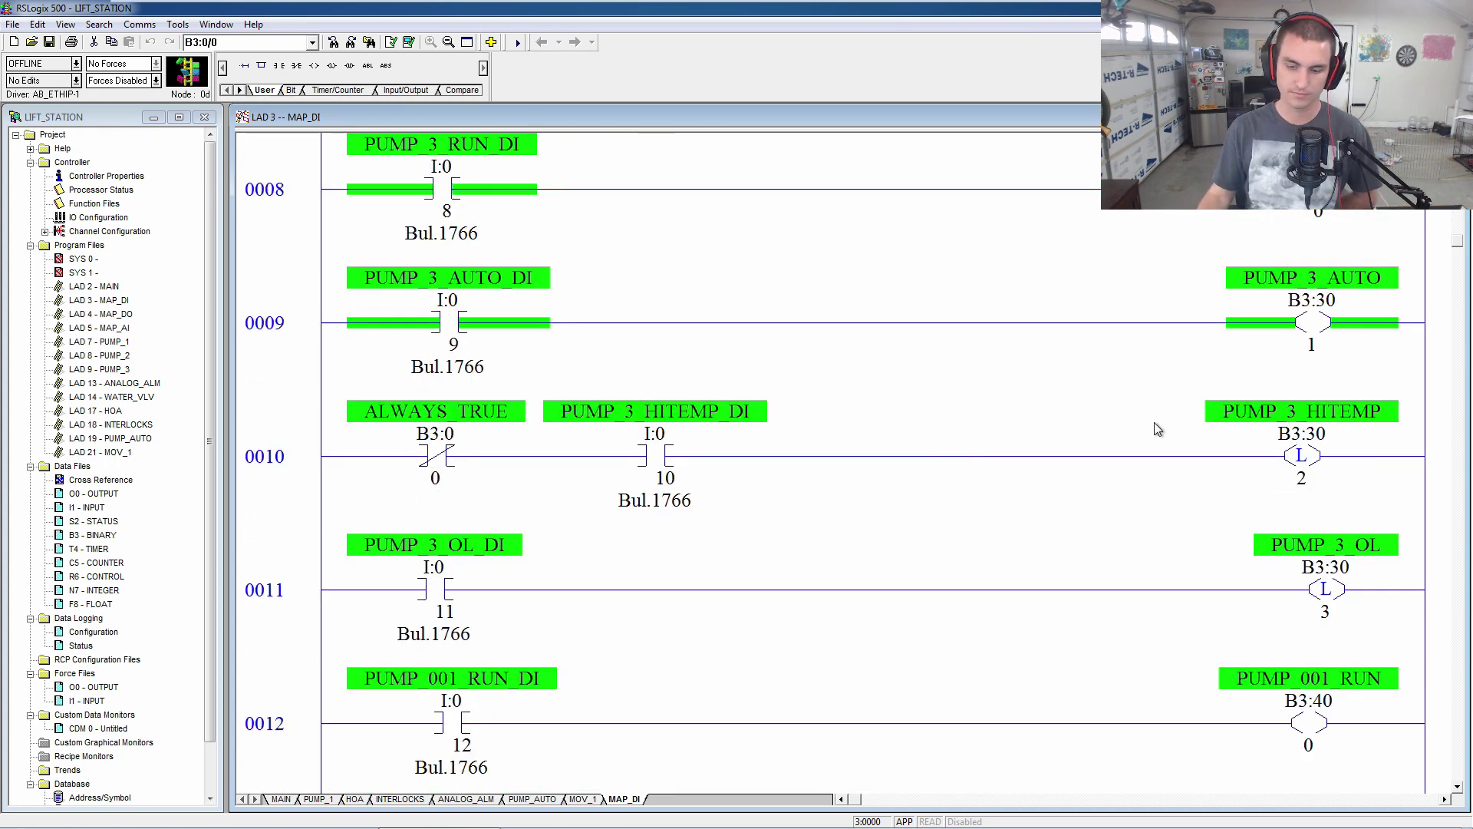
{"action": "left_click", "coordinate": [323, 330]}
{"action": "scroll", "coordinate": [368, 357], "scroll_direction": "down", "scroll_amount": 1}
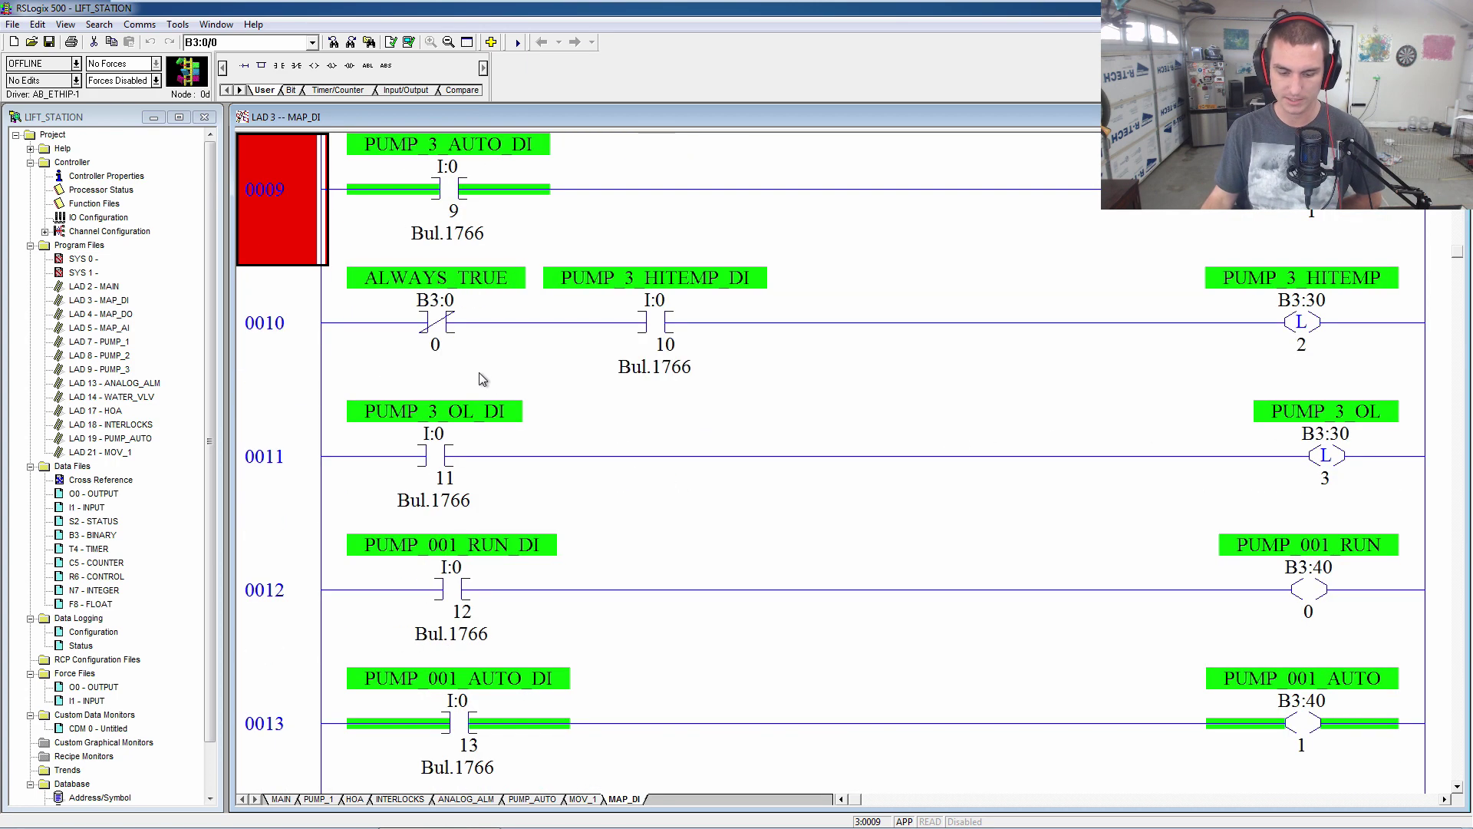
{"action": "left_click", "coordinate": [1302, 318]}
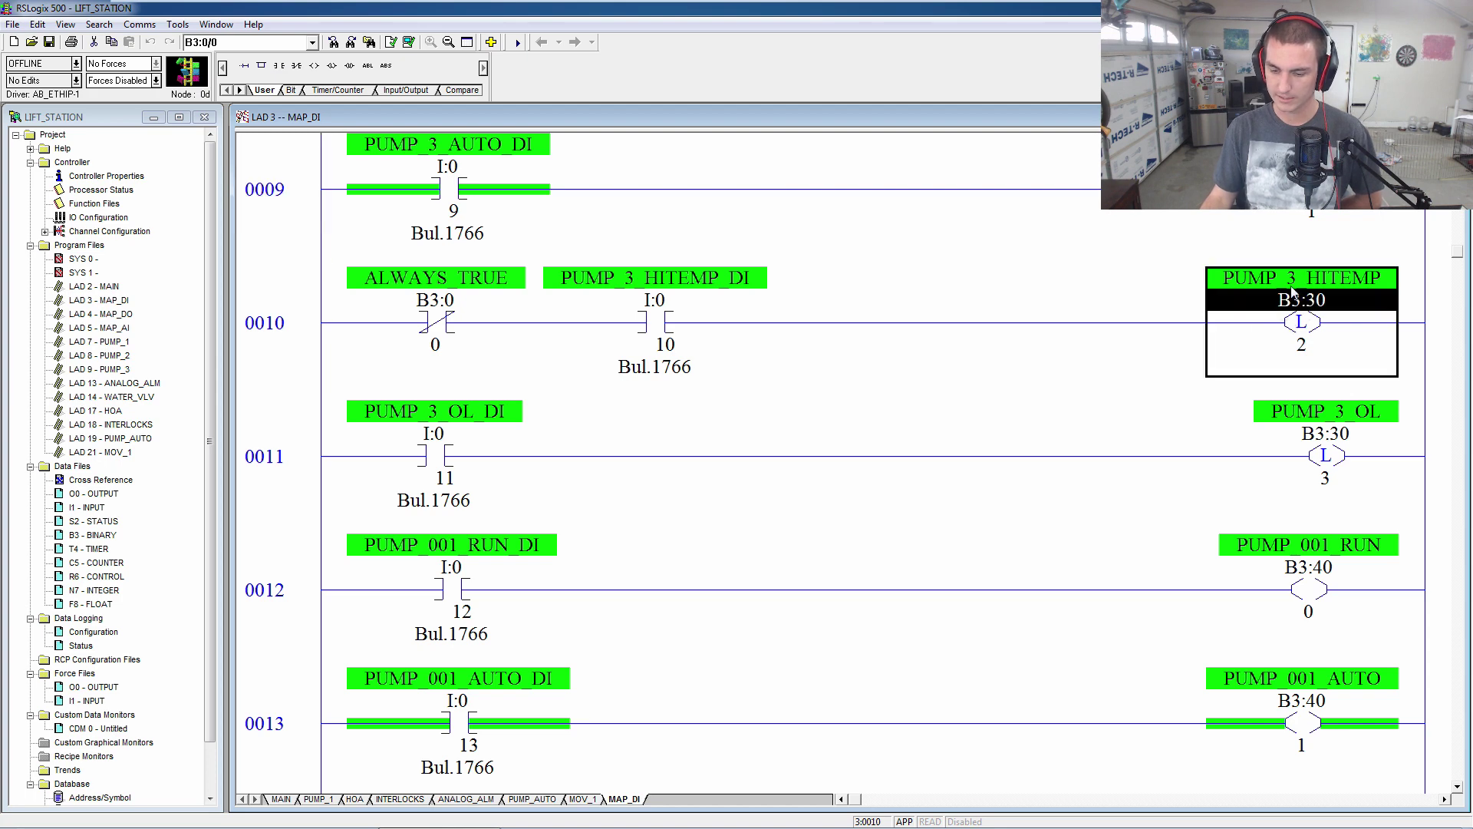
{"action": "scroll", "coordinate": [1337, 418], "scroll_direction": "down", "scroll_amount": 2}
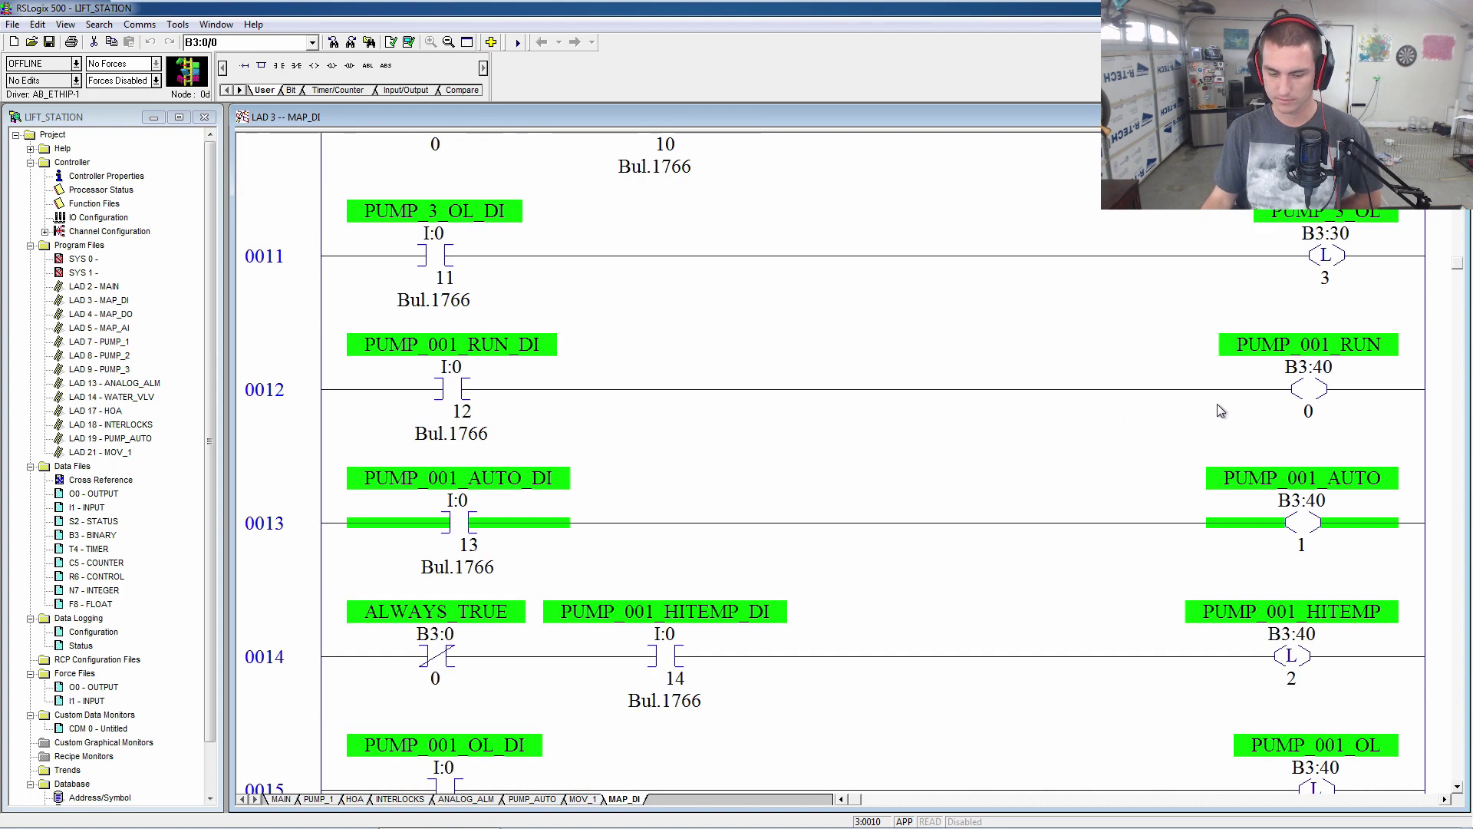
{"action": "scroll", "coordinate": [1243, 439], "scroll_direction": "up", "scroll_amount": 12}
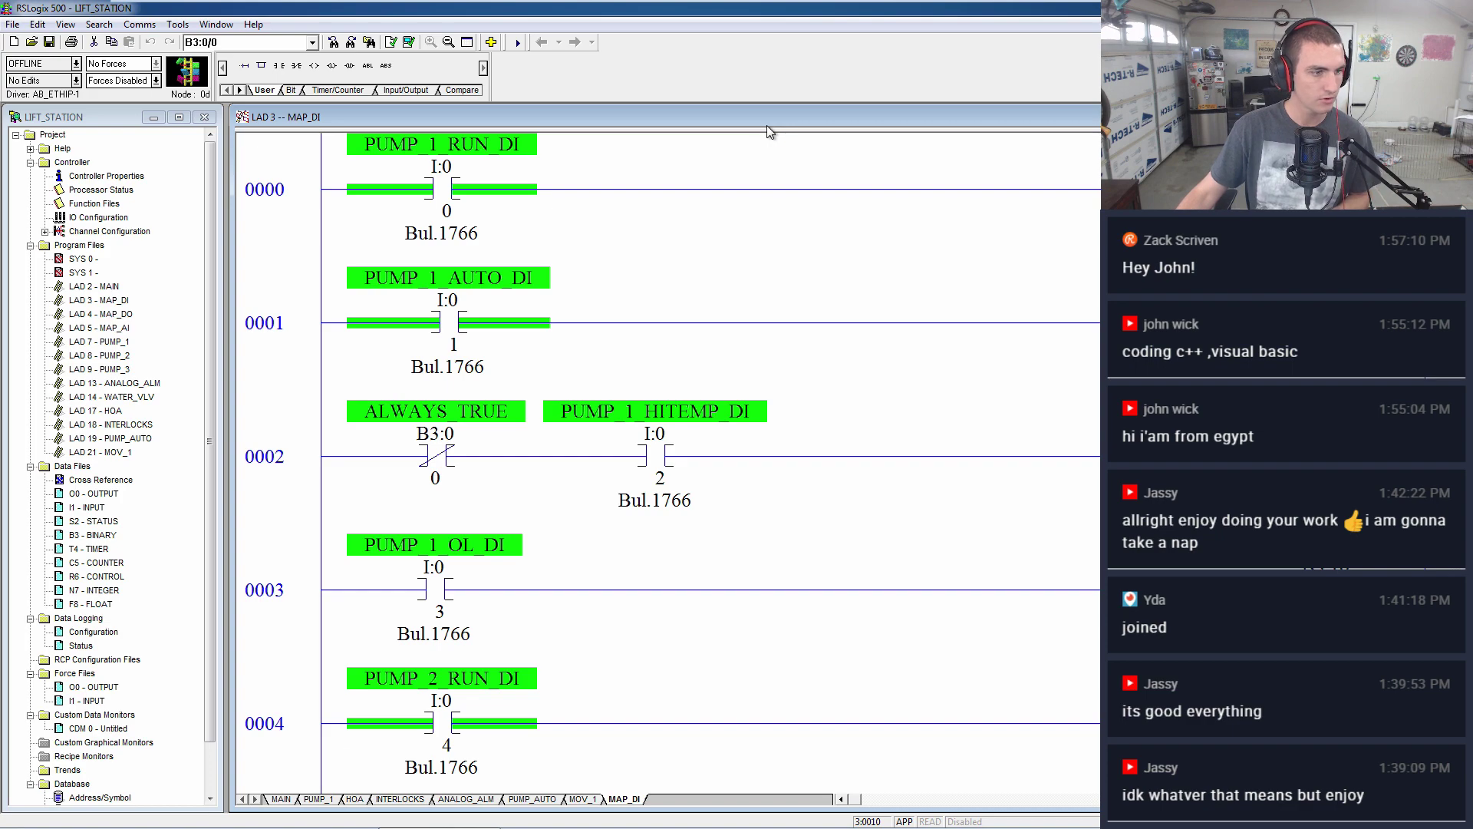
{"action": "key", "text": "alt+Tab"}
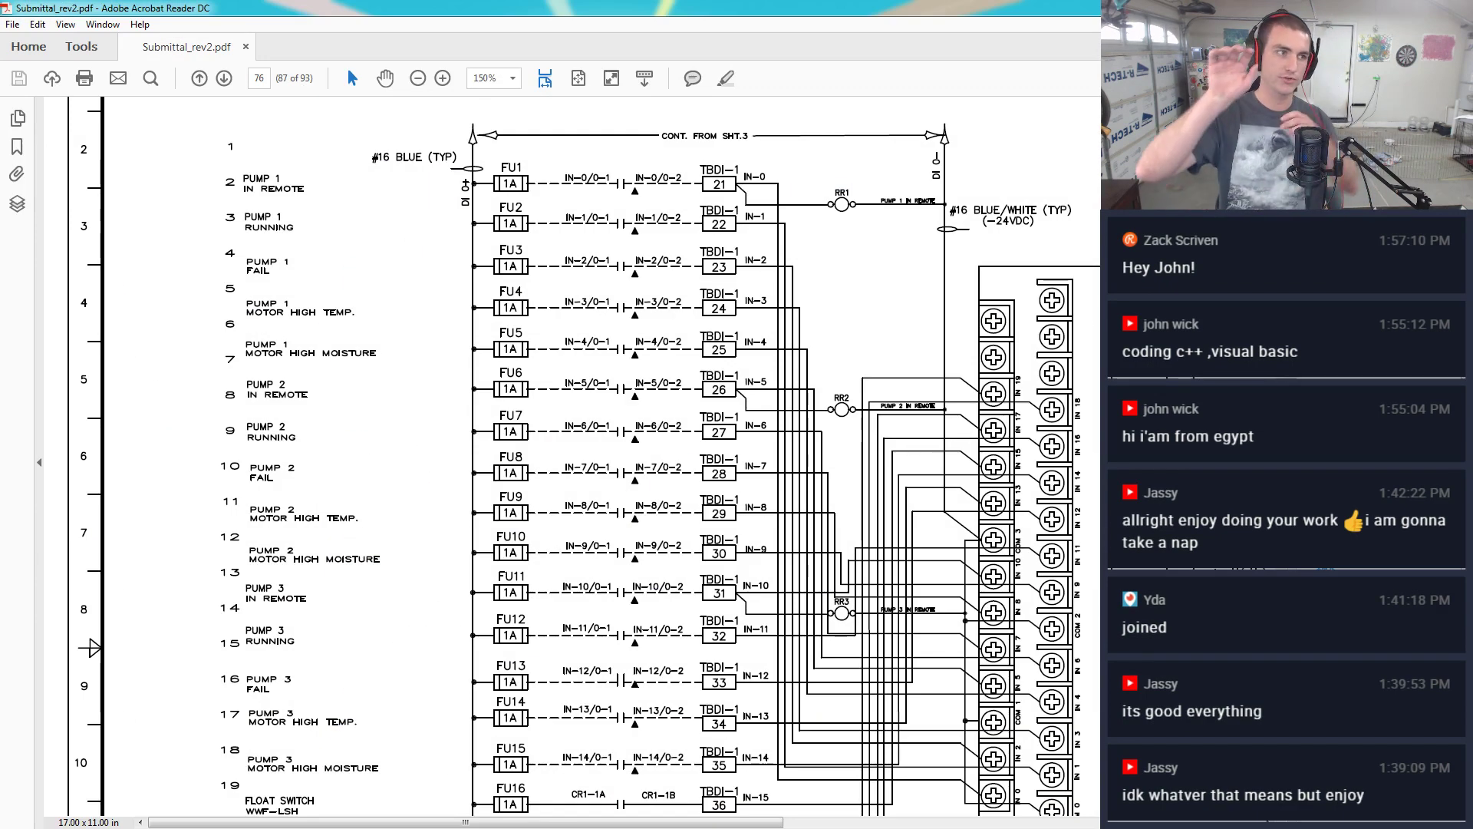
{"action": "key", "text": "alt+Tab"}
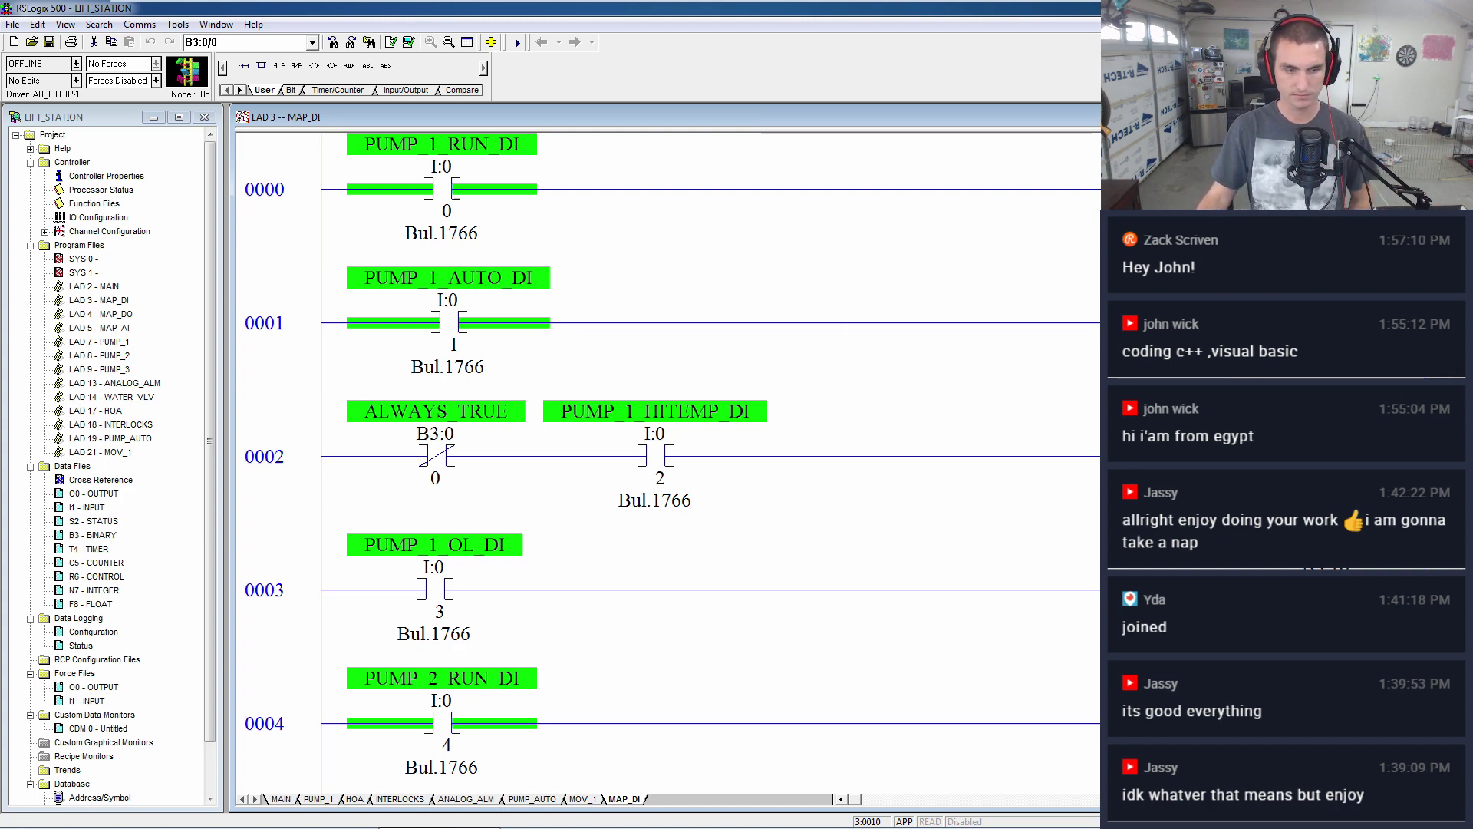
- Dismiss the save prompt without saving and reposition the MAP_DI ladder window over the project tree so whole rungs fit in view
{"action": "double_click", "coordinate": [238, 123]}
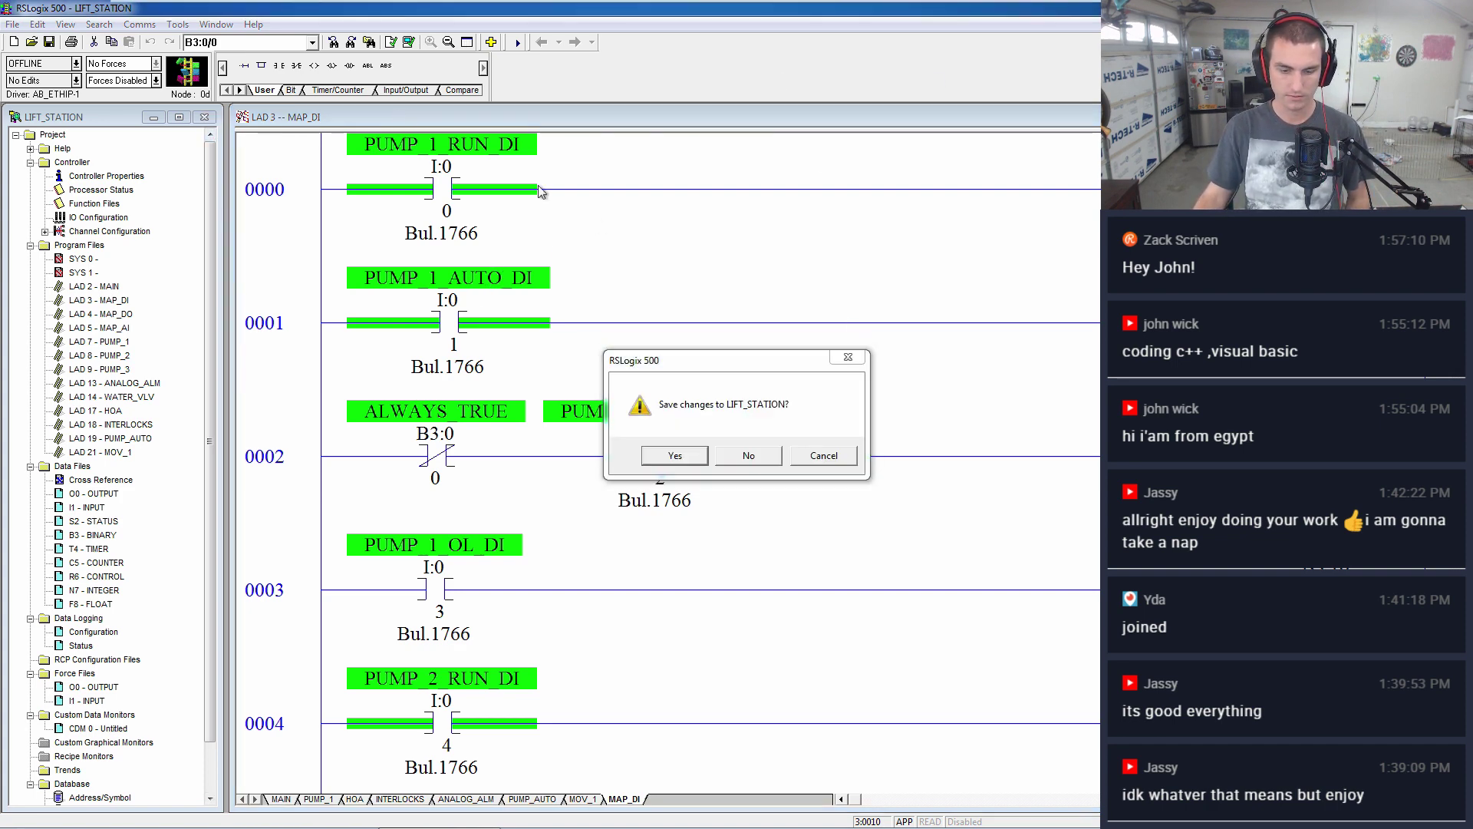
{"action": "left_click", "coordinate": [821, 454]}
{"action": "left_click_drag", "start_coordinate": [793, 120], "coordinate": [571, 118]}
{"action": "left_click_drag", "start_coordinate": [1241, 147], "coordinate": [1088, 148]}
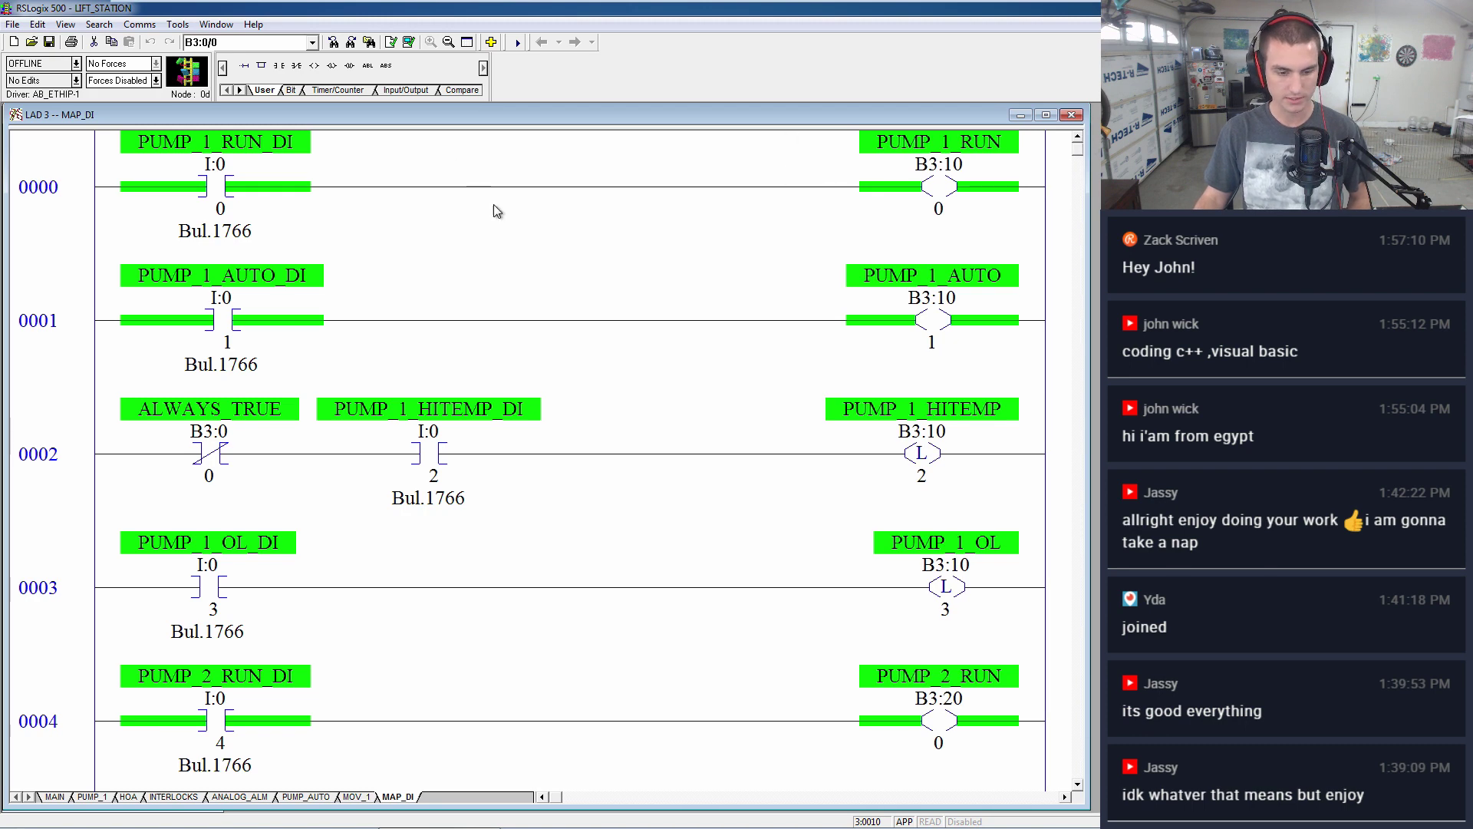
- Open the recent Pump_Station_Import_Tags file in Excel and widen column C to fit the tag names
{"action": "mouse_move", "coordinate": [649, 827]}
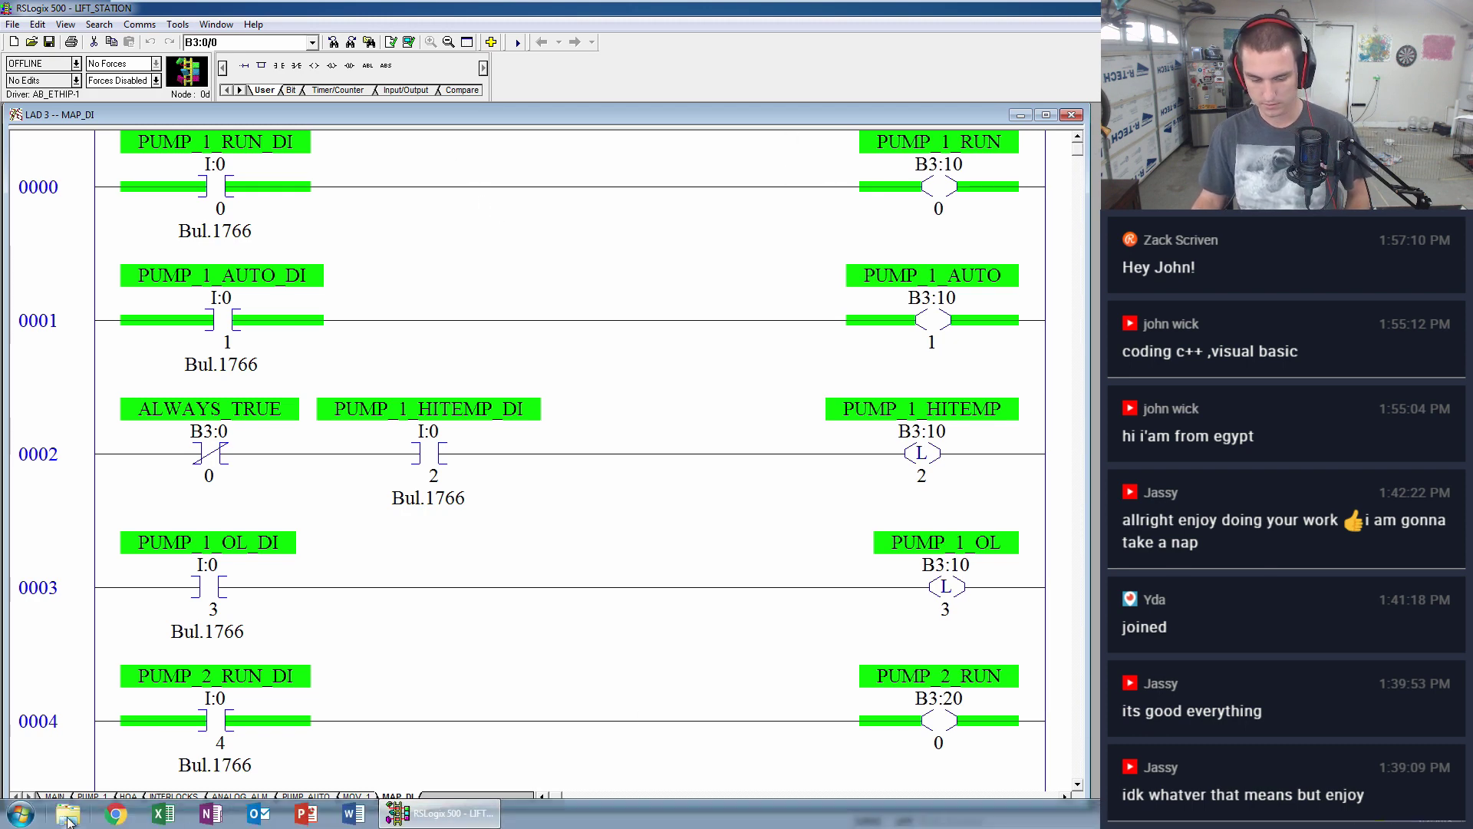
{"action": "left_click", "coordinate": [162, 814]}
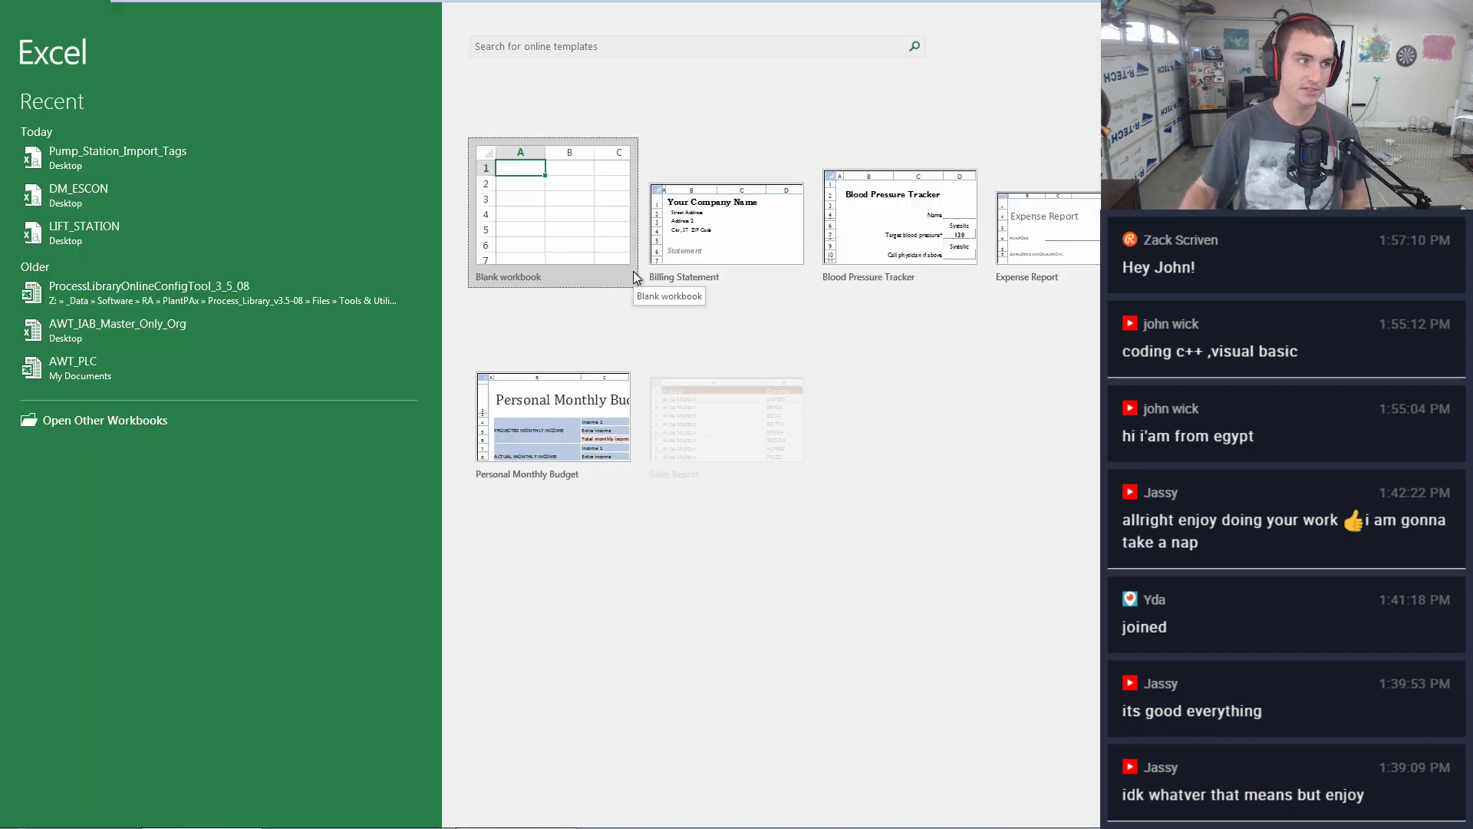
{"action": "left_click", "coordinate": [130, 164]}
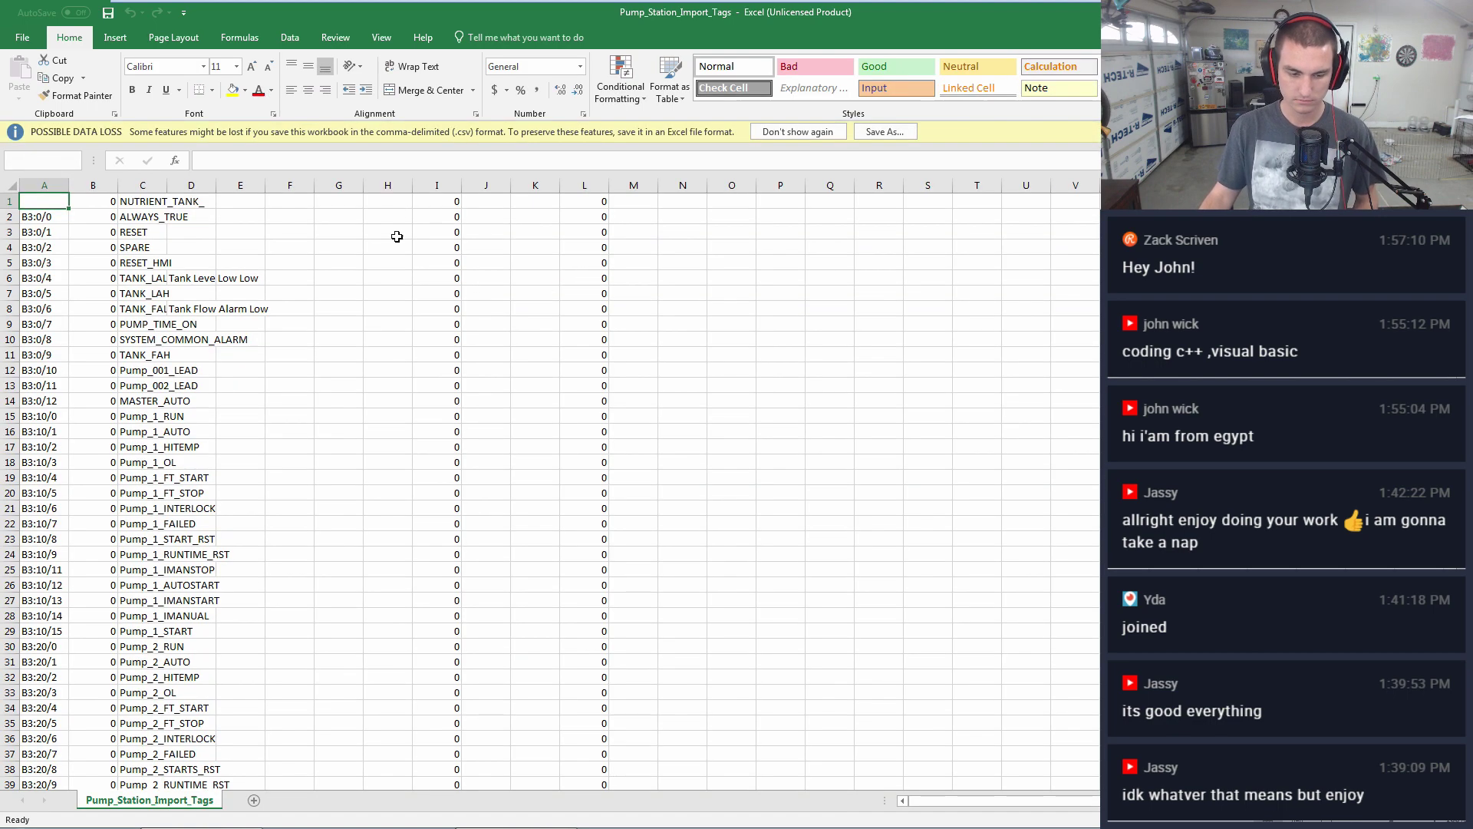
{"action": "double_click", "coordinate": [166, 186]}
- Look through the imported tag list and locate the I:0 digital input addresses
{"action": "scroll", "coordinate": [150, 297], "scroll_direction": "down", "scroll_amount": 6}
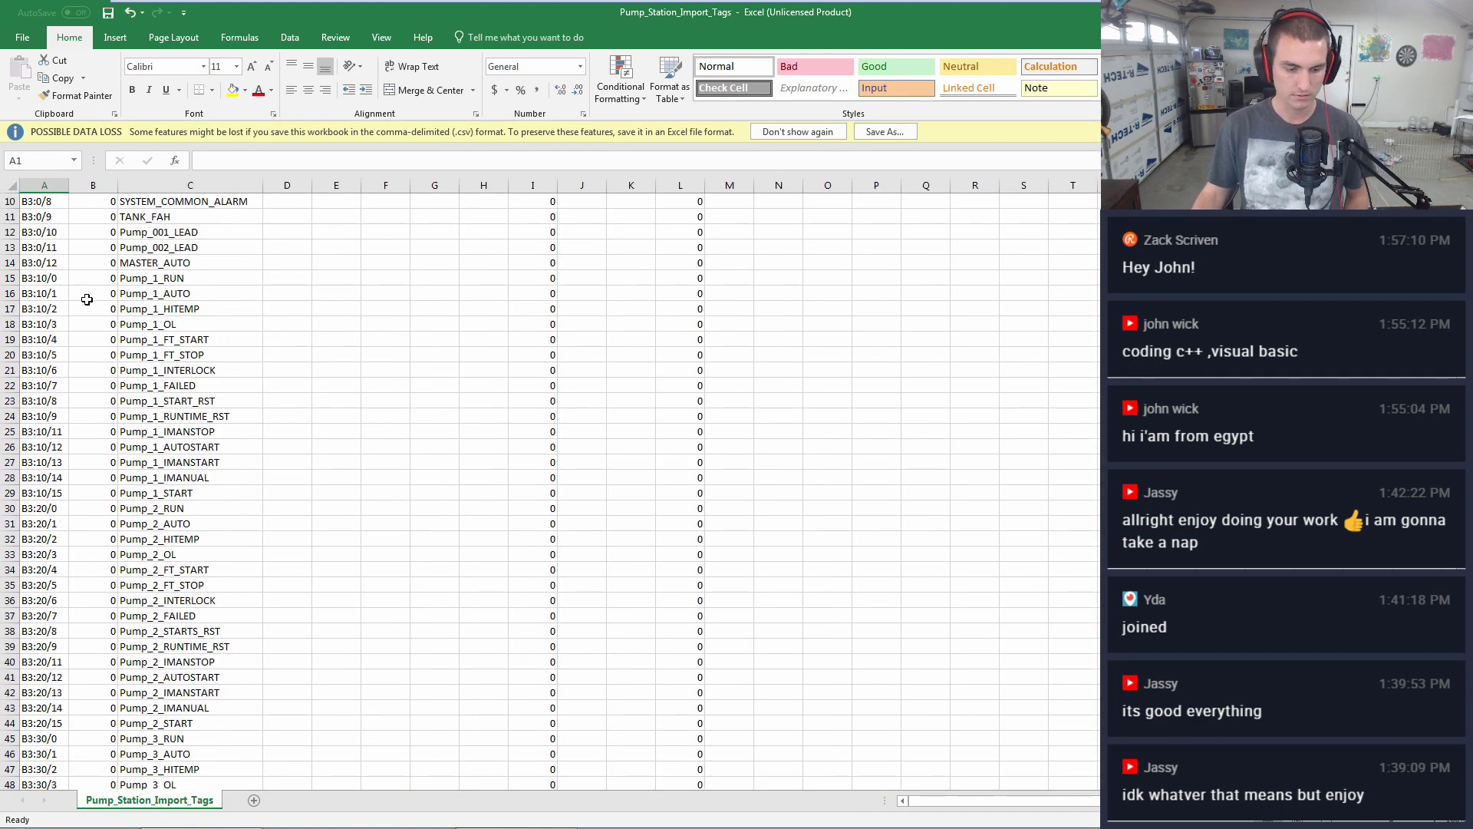
{"action": "scroll", "coordinate": [149, 298], "scroll_direction": "up", "scroll_amount": 6}
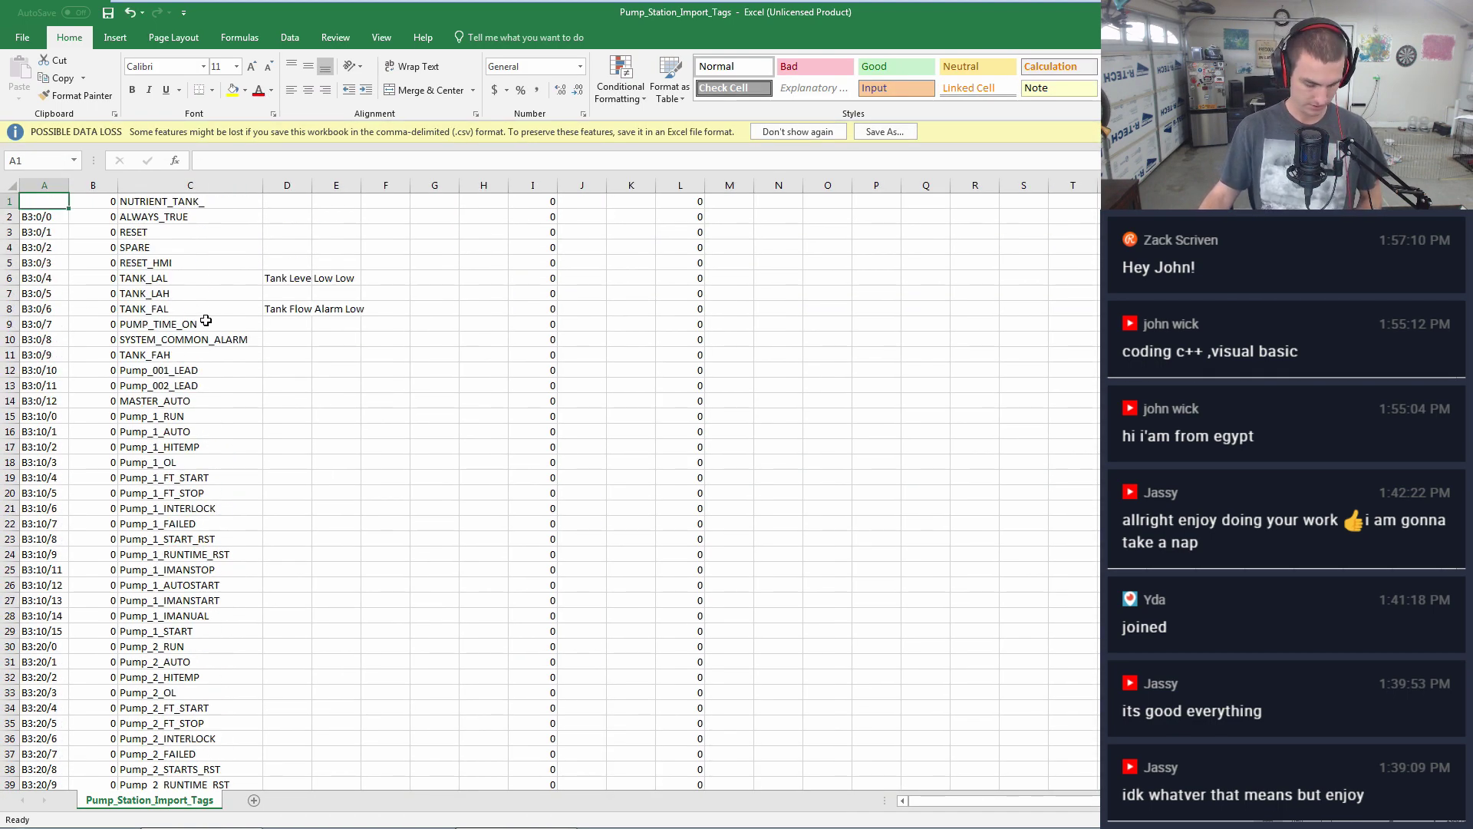
{"action": "scroll", "coordinate": [205, 321], "scroll_direction": "up", "scroll_amount": 5}
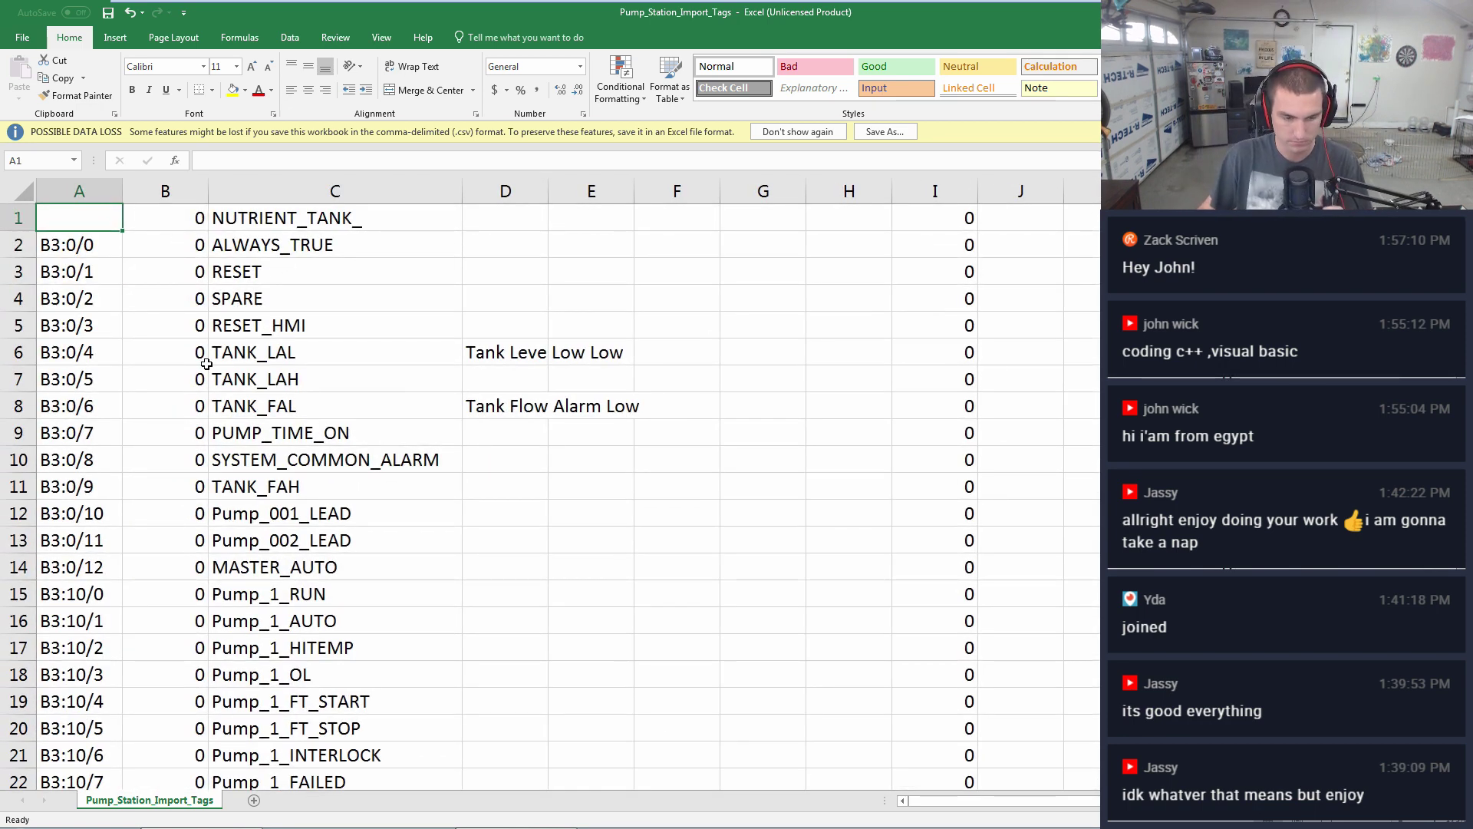
{"action": "scroll", "coordinate": [307, 346], "scroll_direction": "down", "scroll_amount": 6}
{"action": "left_click", "coordinate": [223, 298]}
{"action": "scroll", "coordinate": [262, 279], "scroll_direction": "down", "scroll_amount": 6}
{"action": "scroll", "coordinate": [263, 279], "scroll_direction": "down", "scroll_amount": 6}
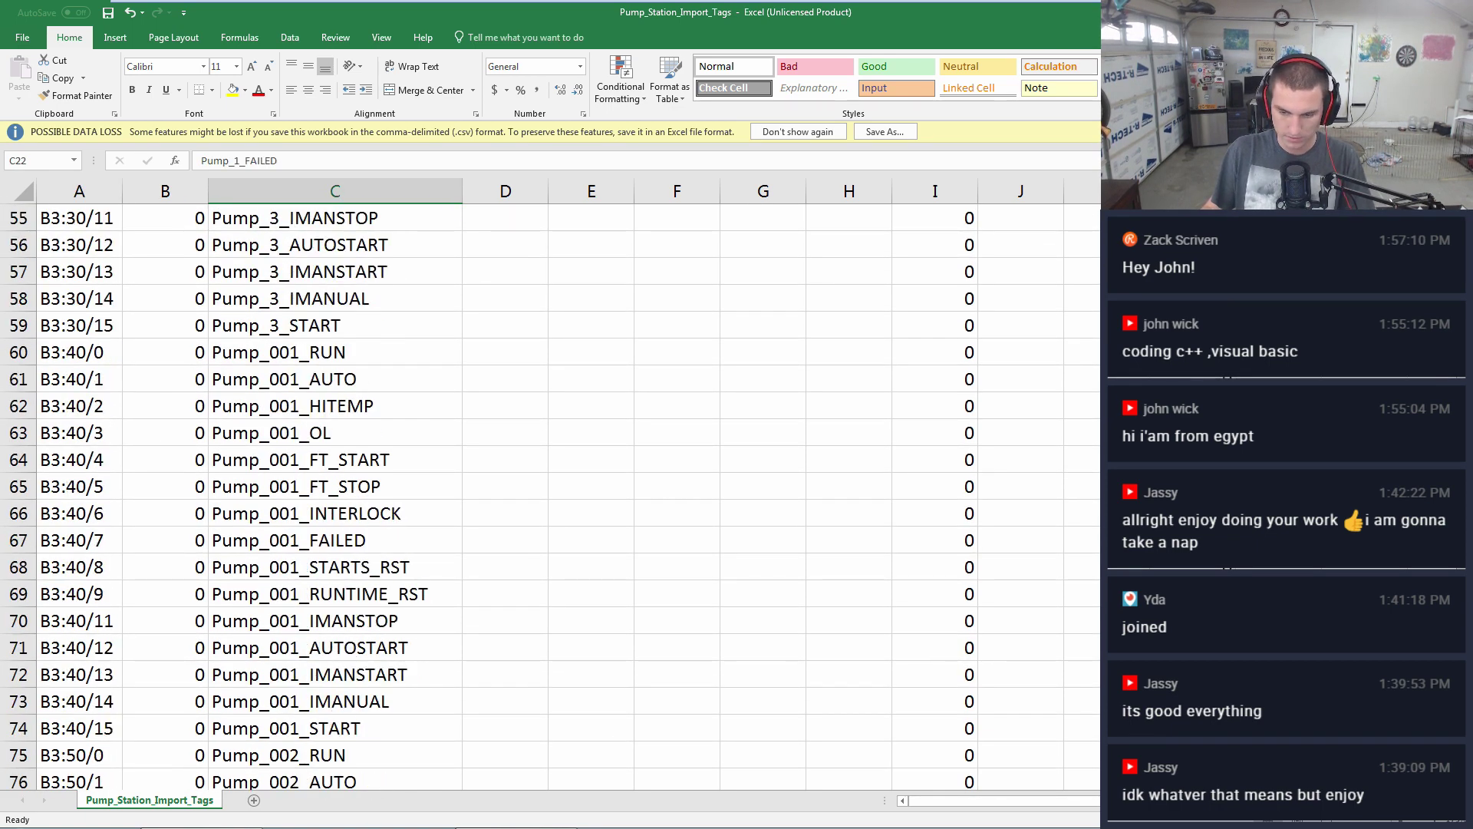
{"action": "scroll", "coordinate": [553, 491], "scroll_direction": "down", "scroll_amount": 14}
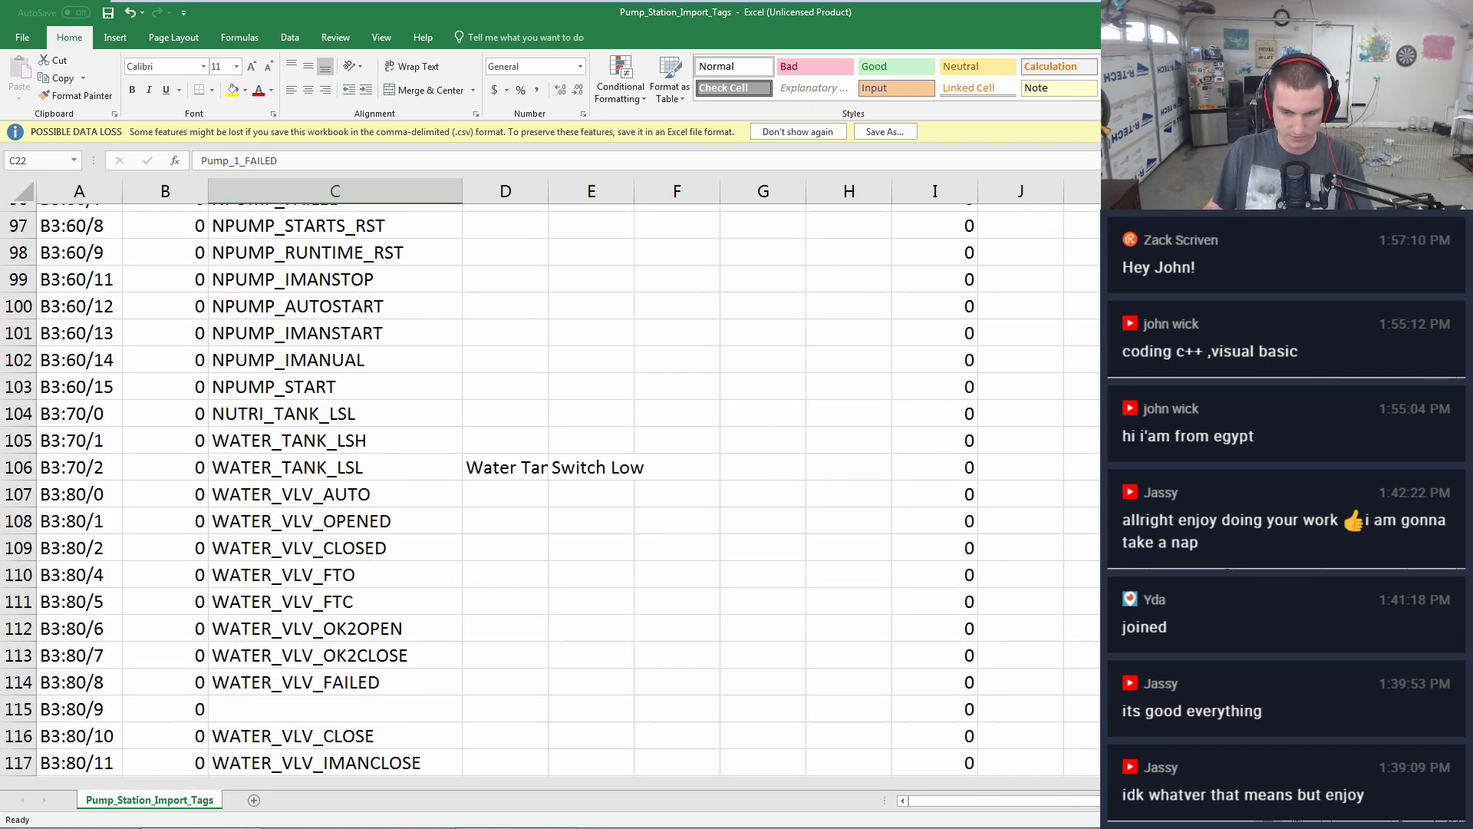
{"action": "scroll", "coordinate": [1077, 411], "scroll_direction": "down", "scroll_amount": 16}
{"action": "scroll", "coordinate": [1077, 410], "scroll_direction": "up", "scroll_amount": 8}
{"action": "scroll", "coordinate": [634, 482], "scroll_direction": "down", "scroll_amount": 7}
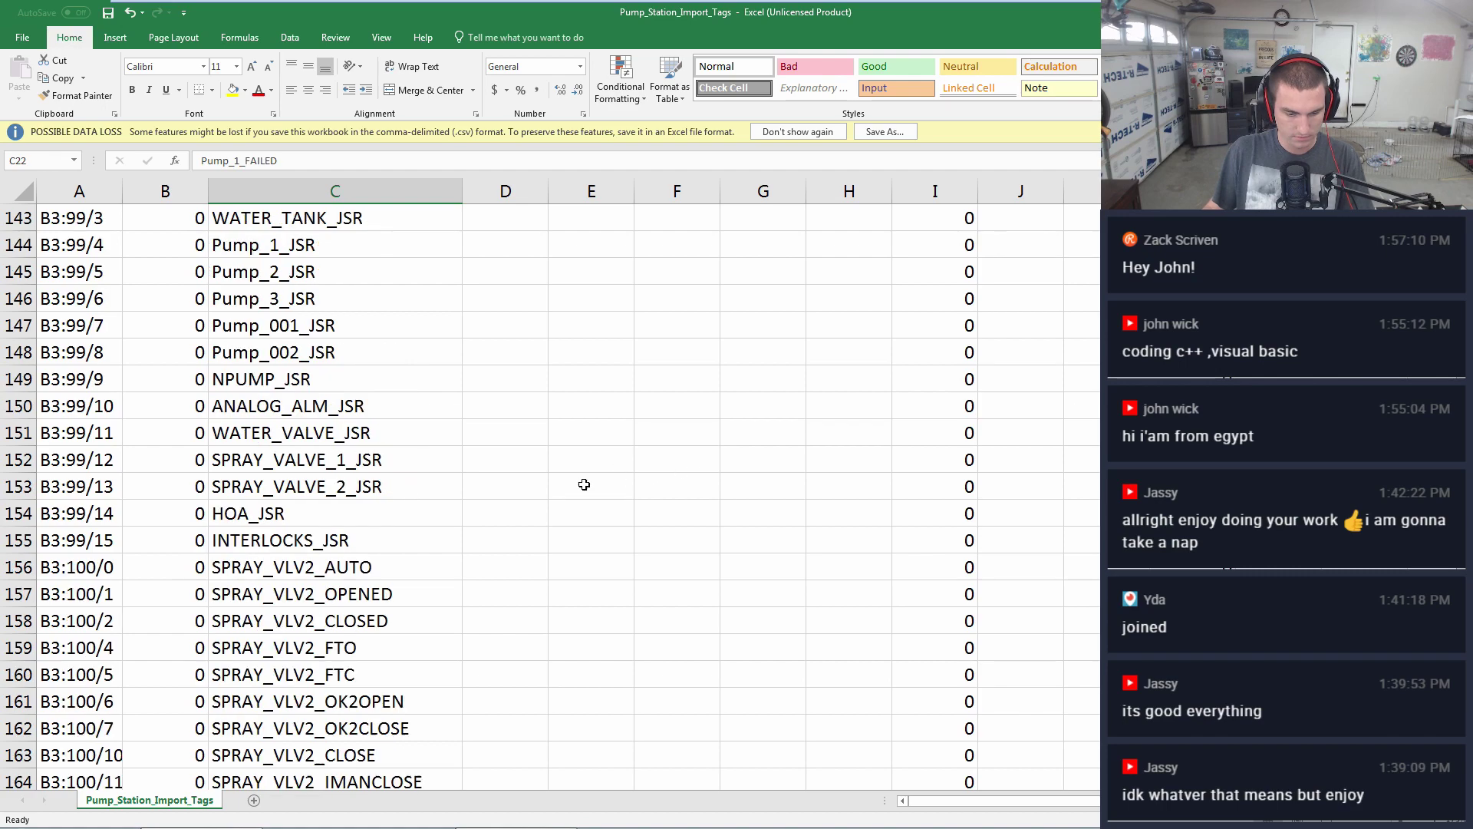
{"action": "left_click", "coordinate": [278, 508]}
{"action": "scroll", "coordinate": [301, 500], "scroll_direction": "down", "scroll_amount": 20}
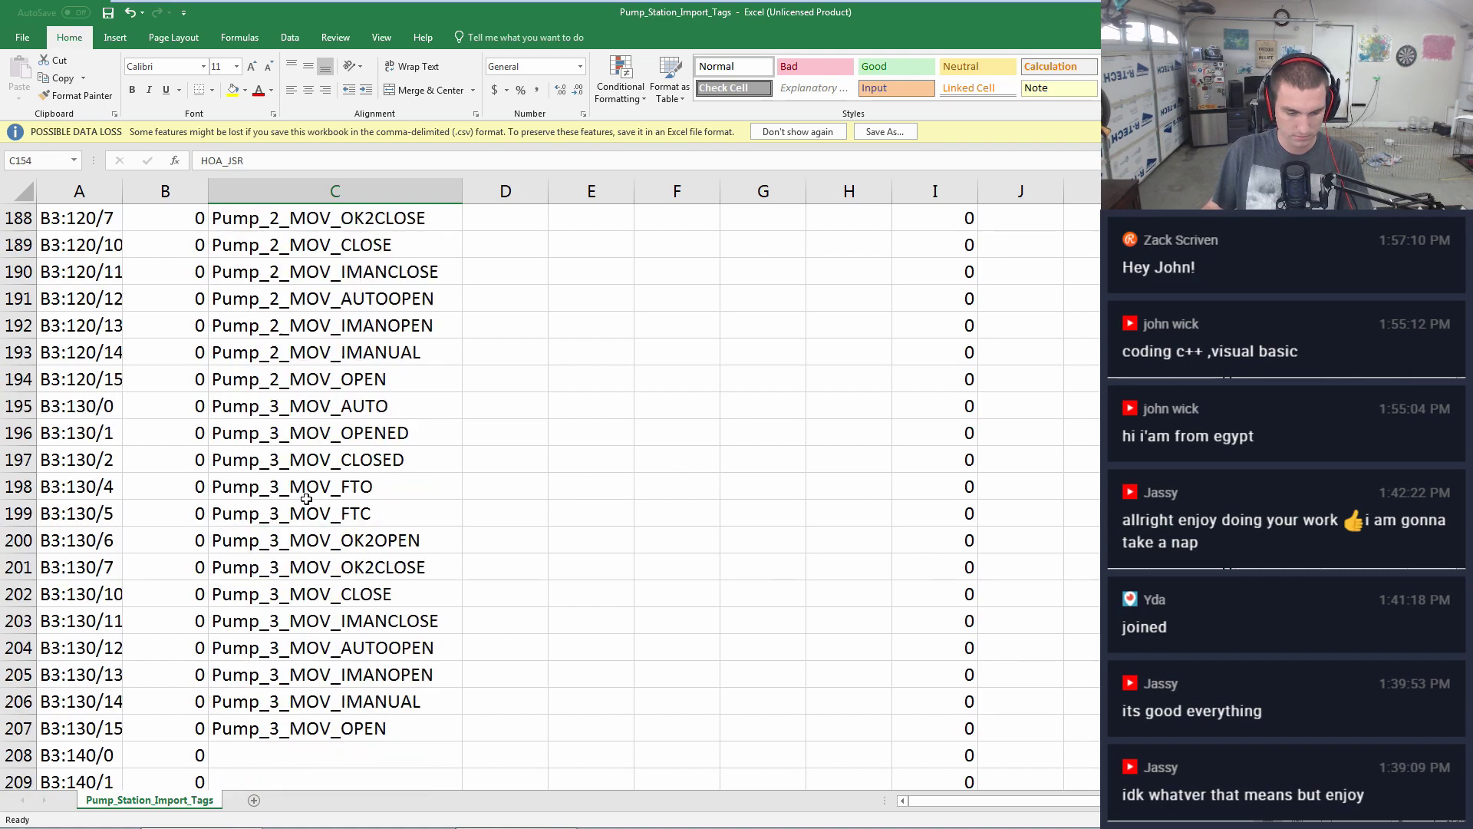
{"action": "scroll", "coordinate": [309, 493], "scroll_direction": "down", "scroll_amount": 11}
{"action": "scroll", "coordinate": [299, 460], "scroll_direction": "up", "scroll_amount": 6}
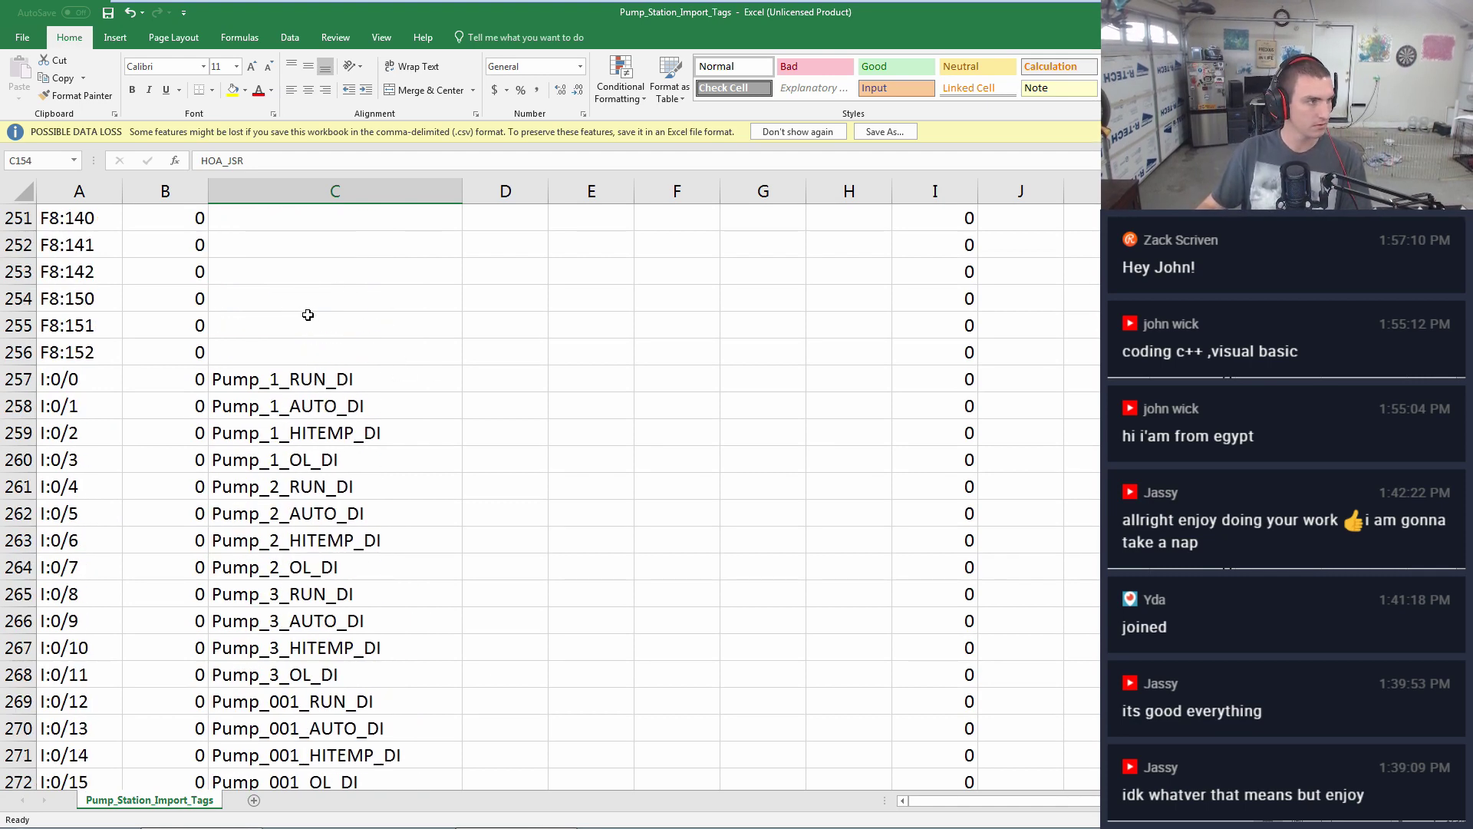
- Place the Submittal_rev2.pdf wiring sheet beside the tag spreadsheet and enlarge it to 200% around the Pump 1 input descriptions
{"action": "key", "text": "alt+Tab"}
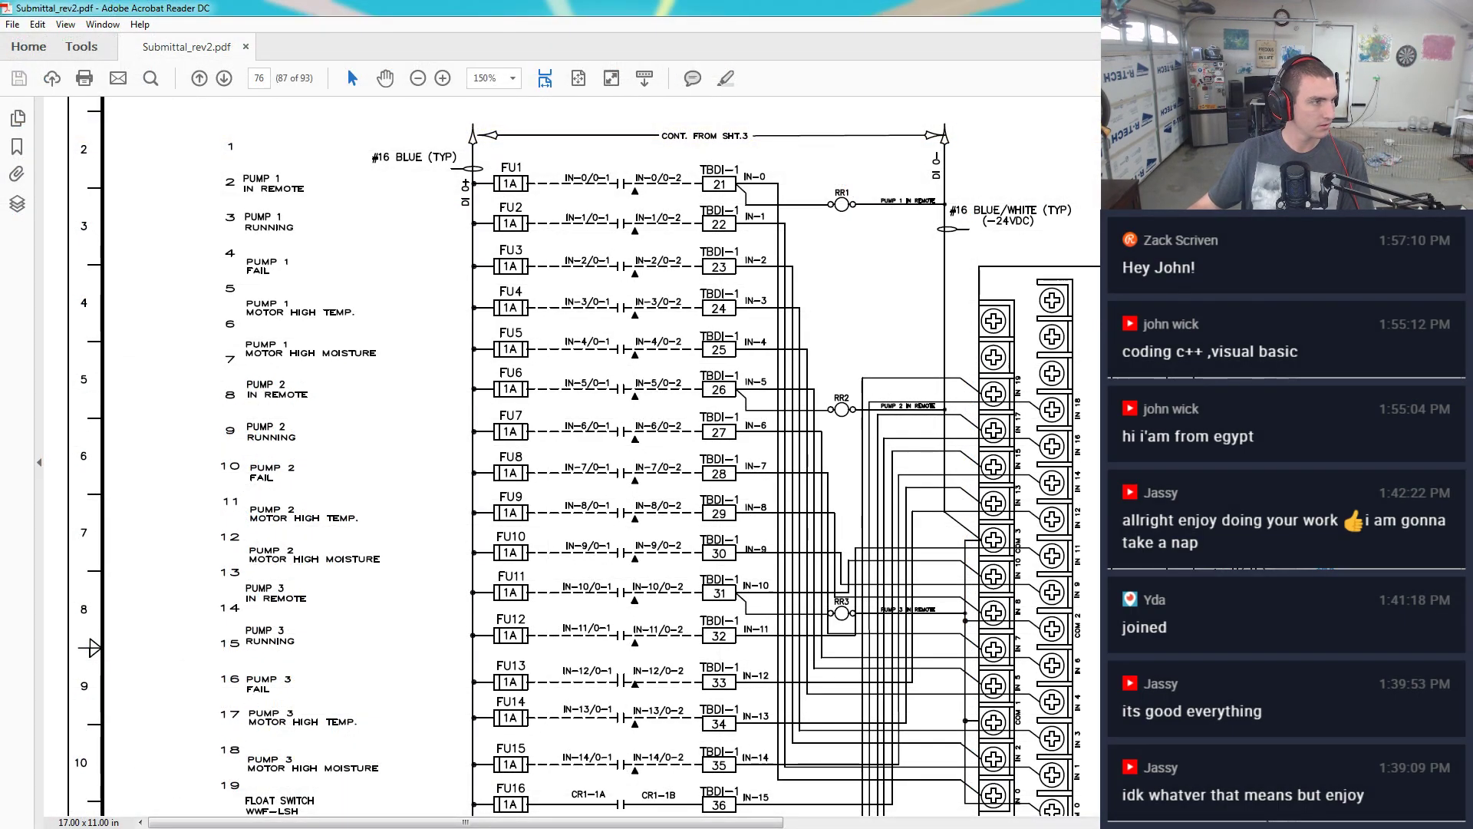
{"action": "key", "text": "alt+Tab"}
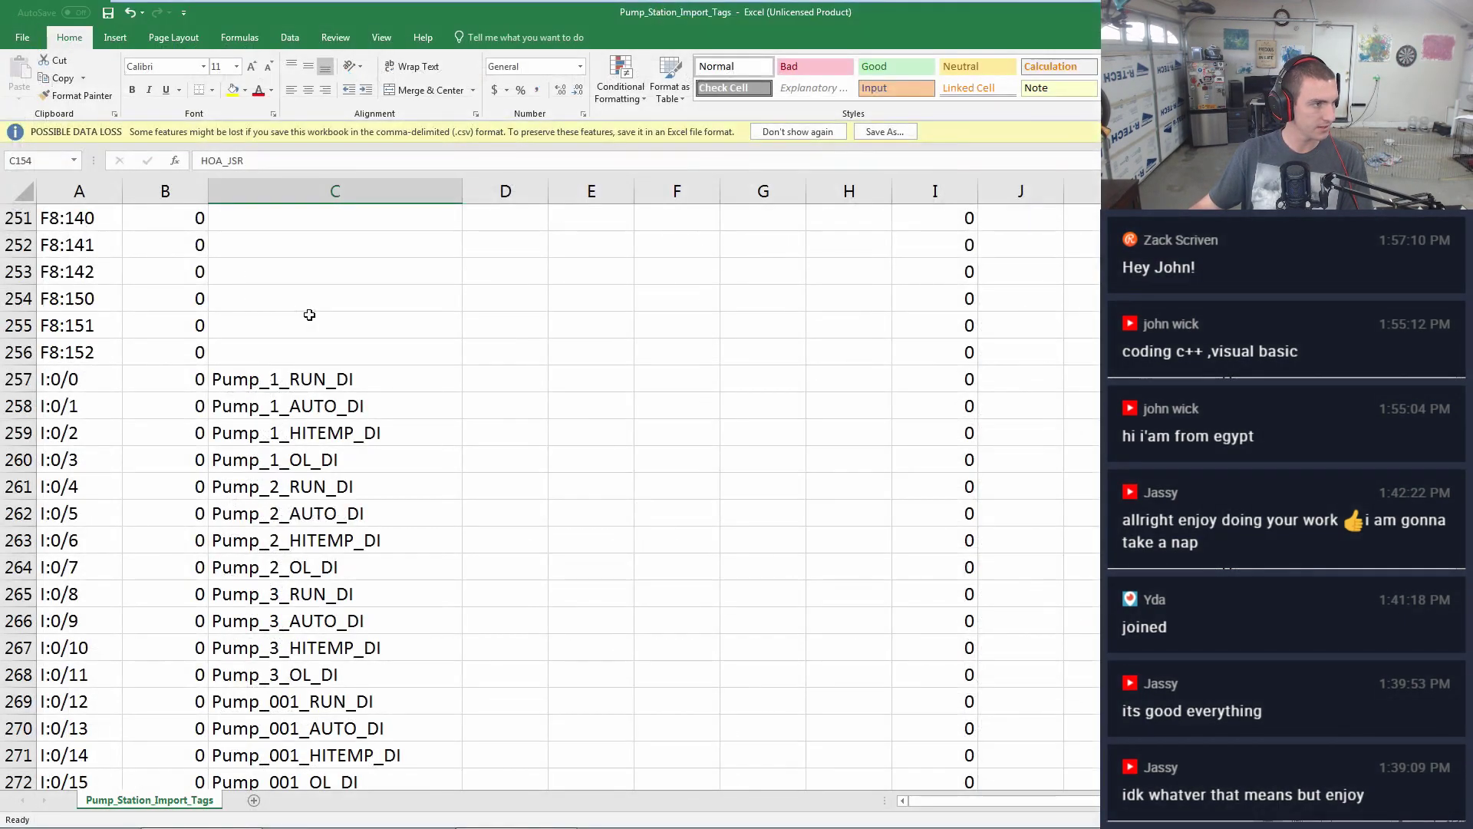
{"action": "key", "text": "alt+Tab"}
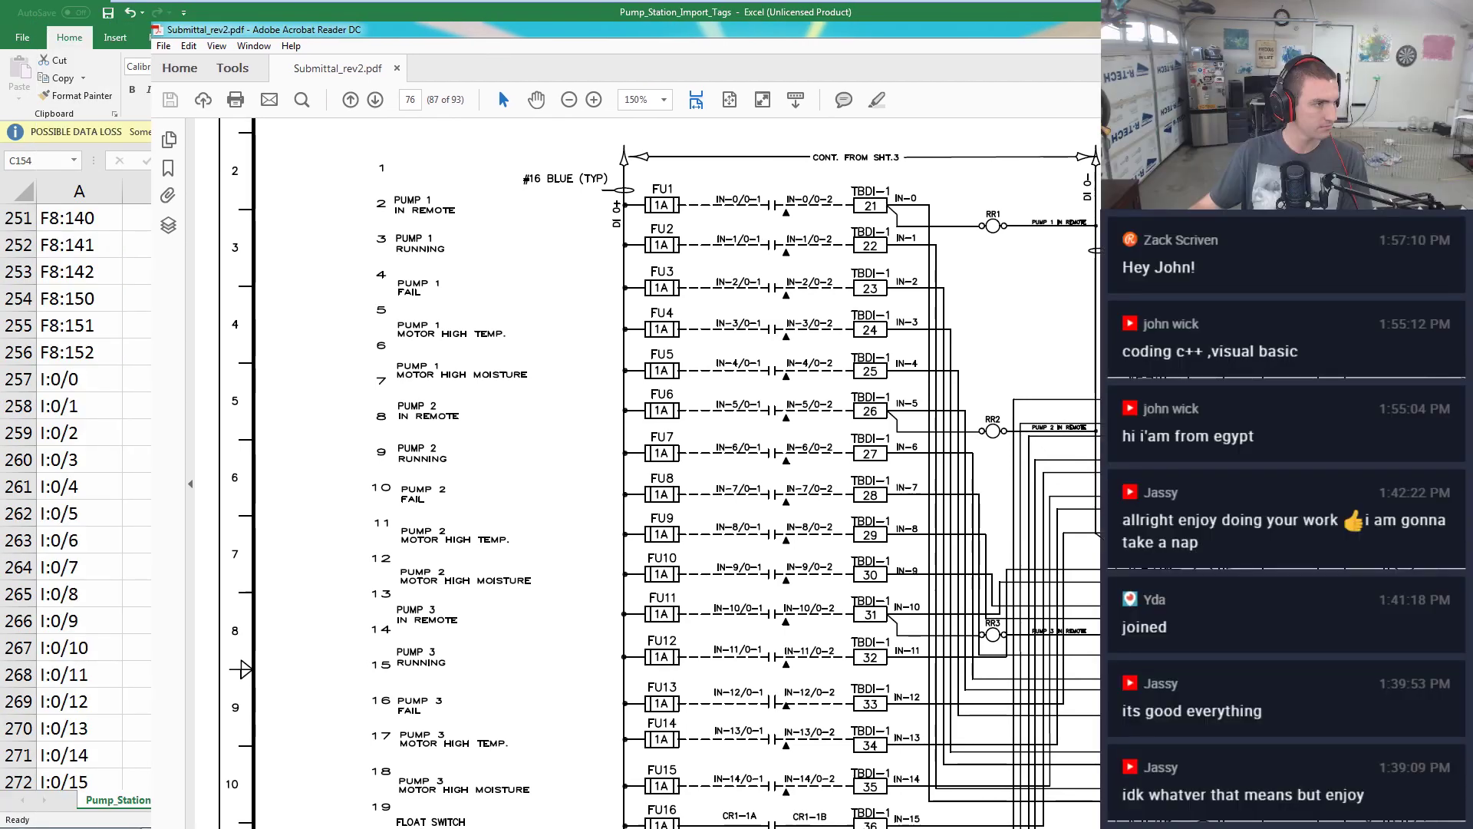
{"action": "left_click_drag", "start_coordinate": [499, 29], "coordinate": [861, 0]}
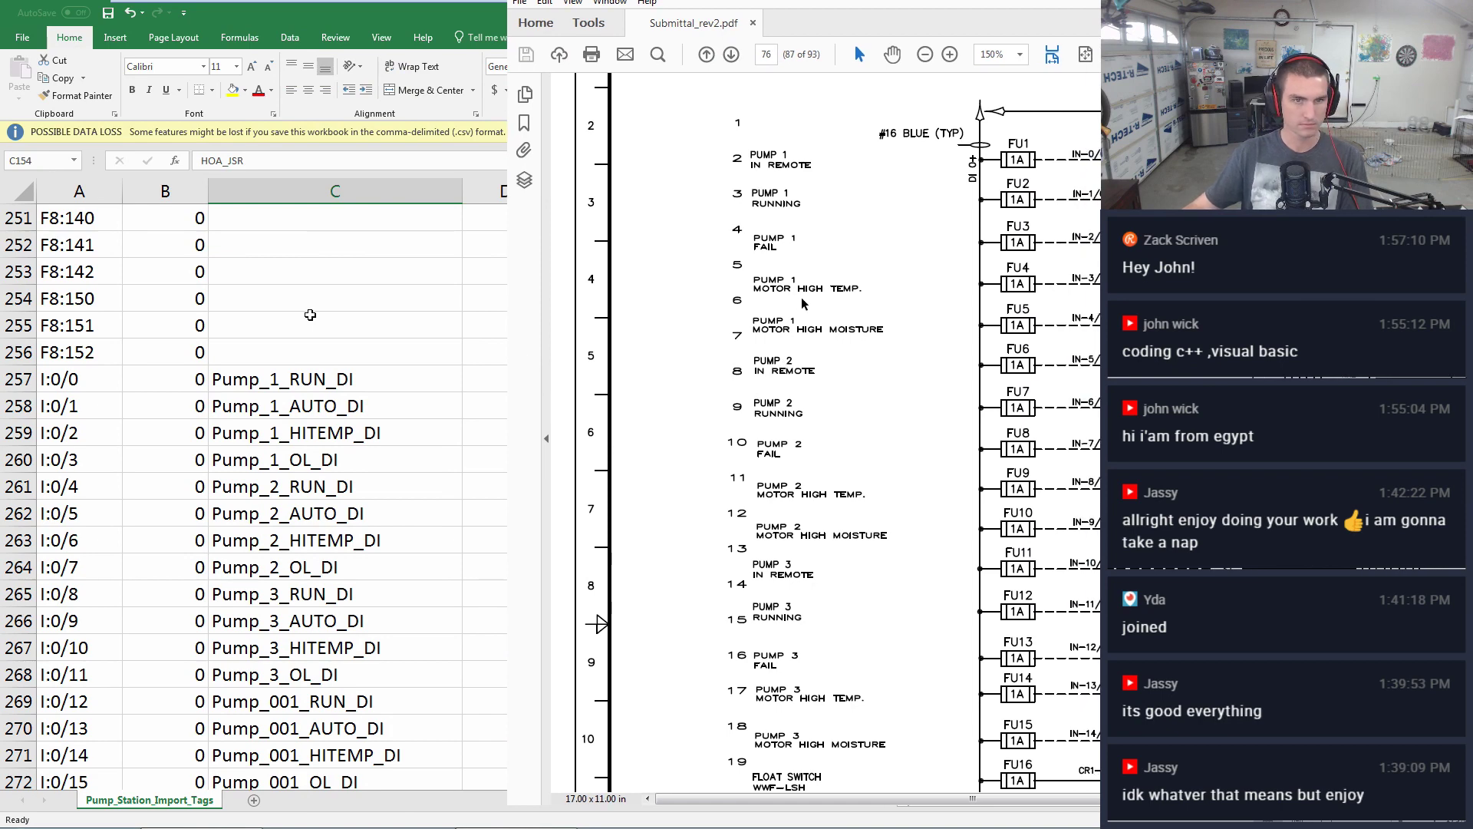
{"action": "scroll", "coordinate": [821, 302], "scroll_direction": "up", "scroll_amount": 2}
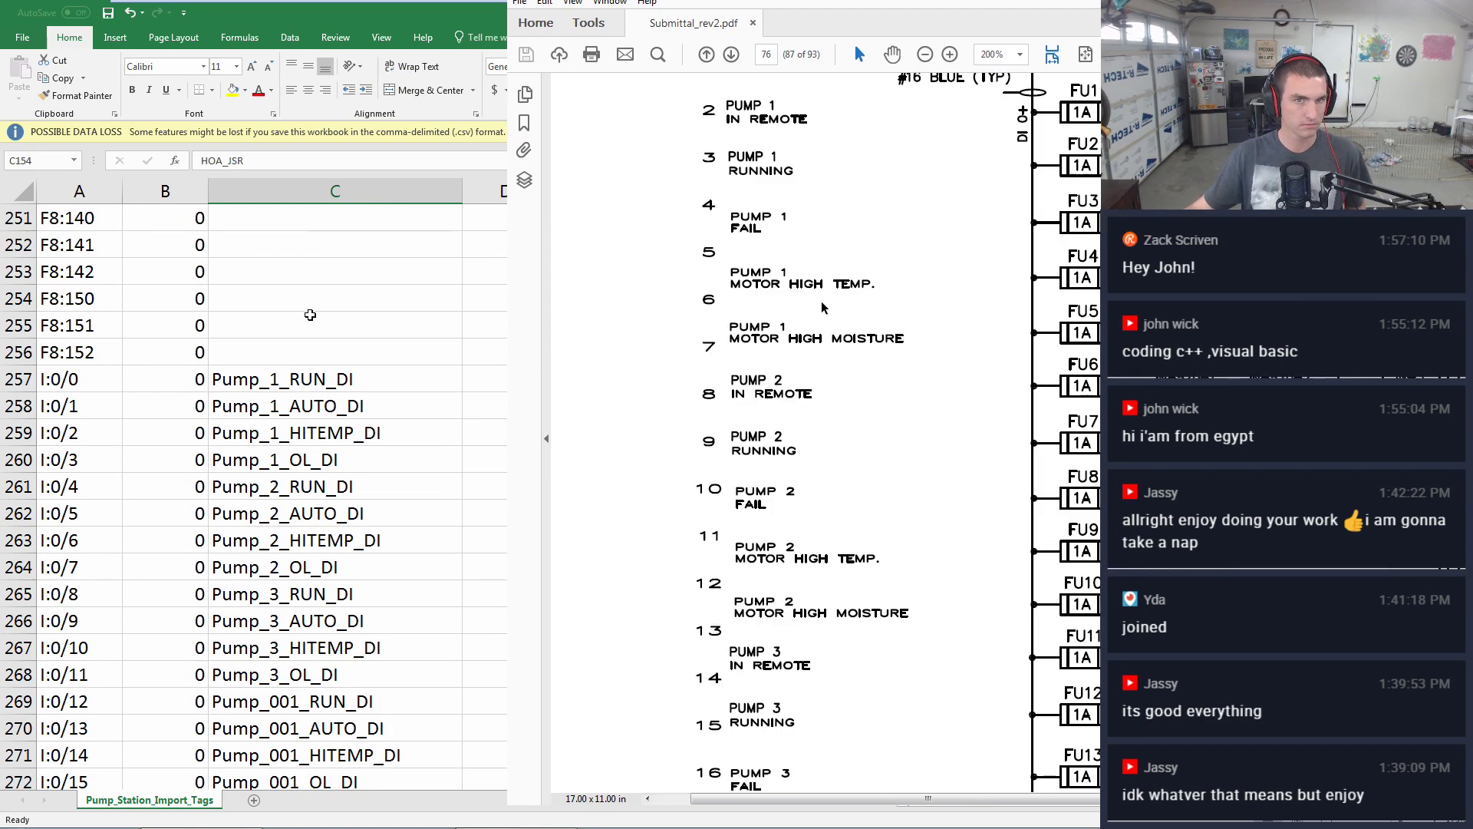
{"action": "scroll", "coordinate": [821, 301], "scroll_direction": "down", "scroll_amount": 2}
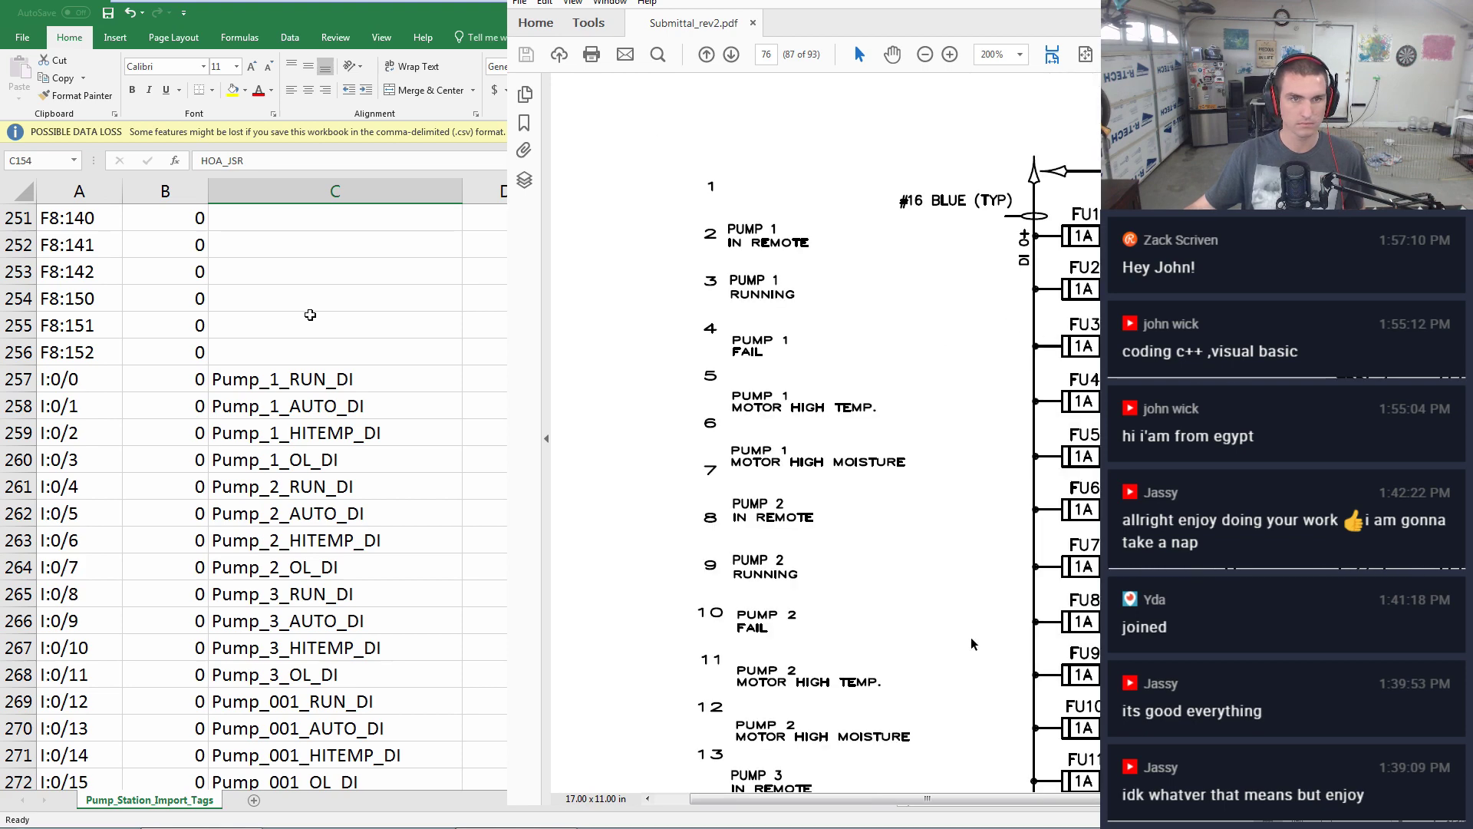
{"action": "mouse_move", "coordinate": [934, 800]}
{"action": "left_mouse_down"}
{"action": "mouse_move", "coordinate": [981, 802]}
{"action": "mouse_move", "coordinate": [959, 802]}
{"action": "left_mouse_up"}
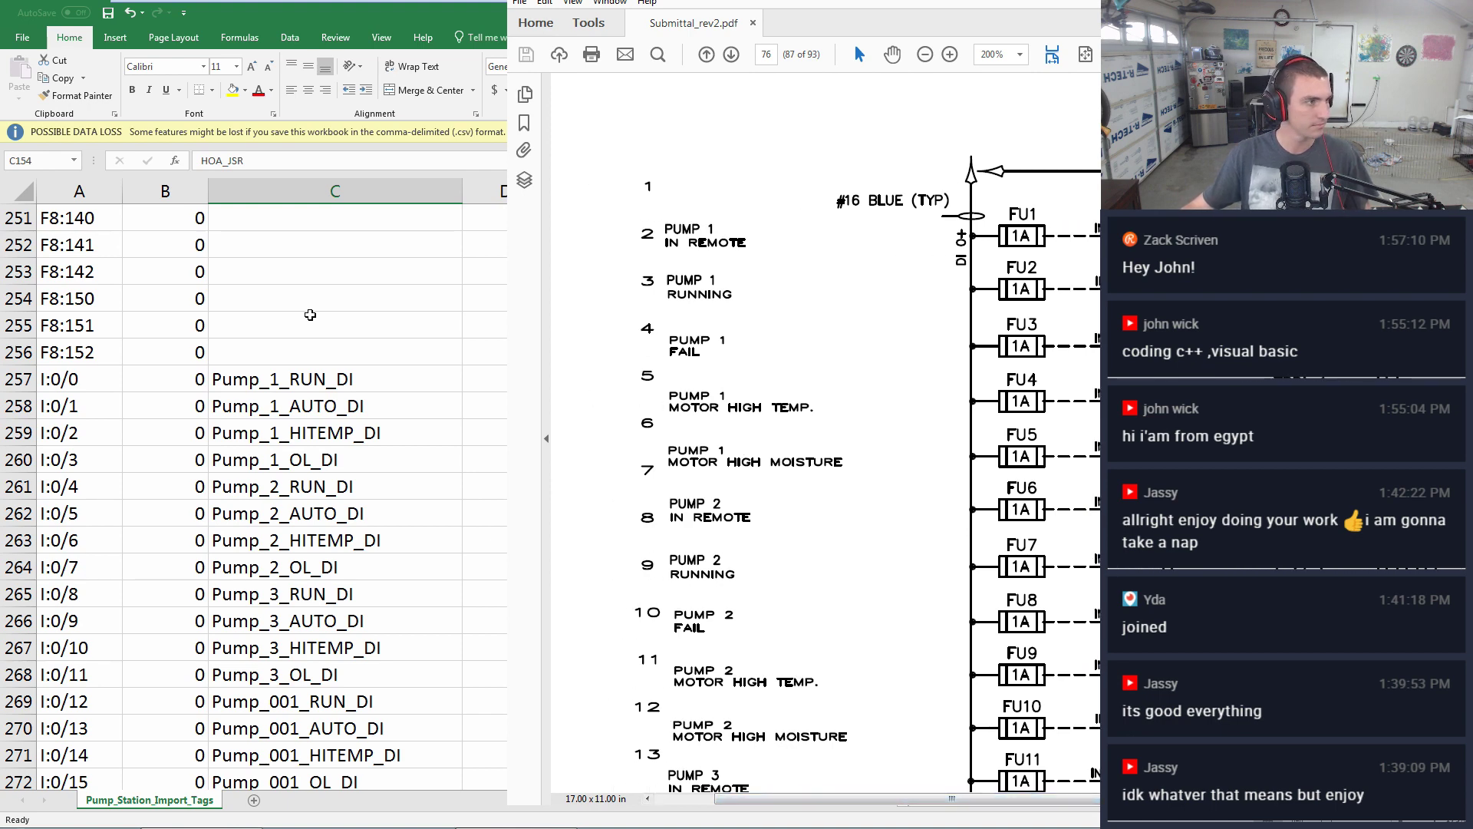
- Check the drawing's first digital input and rename the tag for address I:0/0 in C257 as Pump_1_AUTO_DI
{"action": "left_click", "coordinate": [322, 379]}
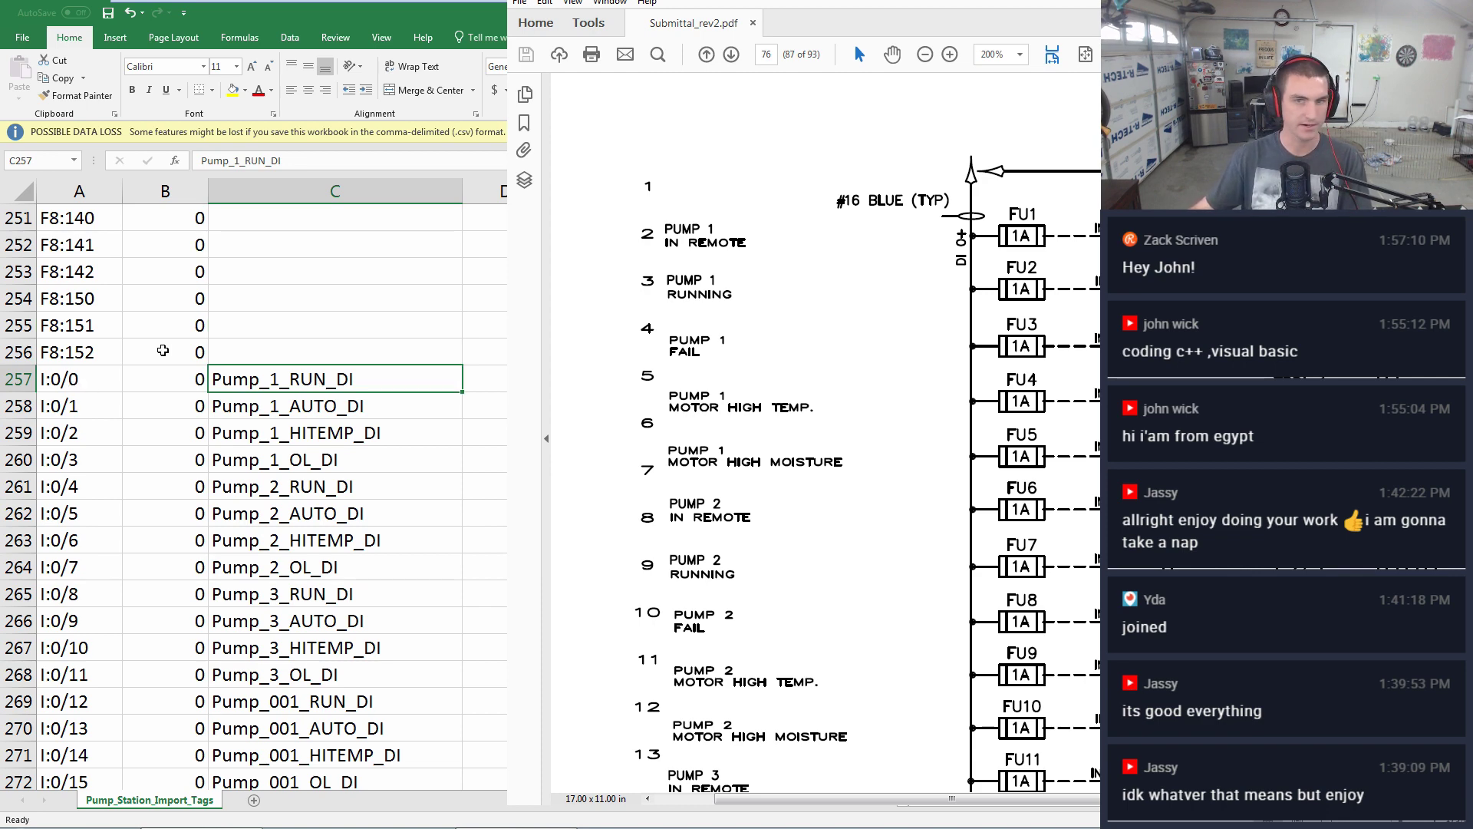
{"action": "scroll", "coordinate": [1067, 766], "scroll_direction": "right", "scroll_amount": 4}
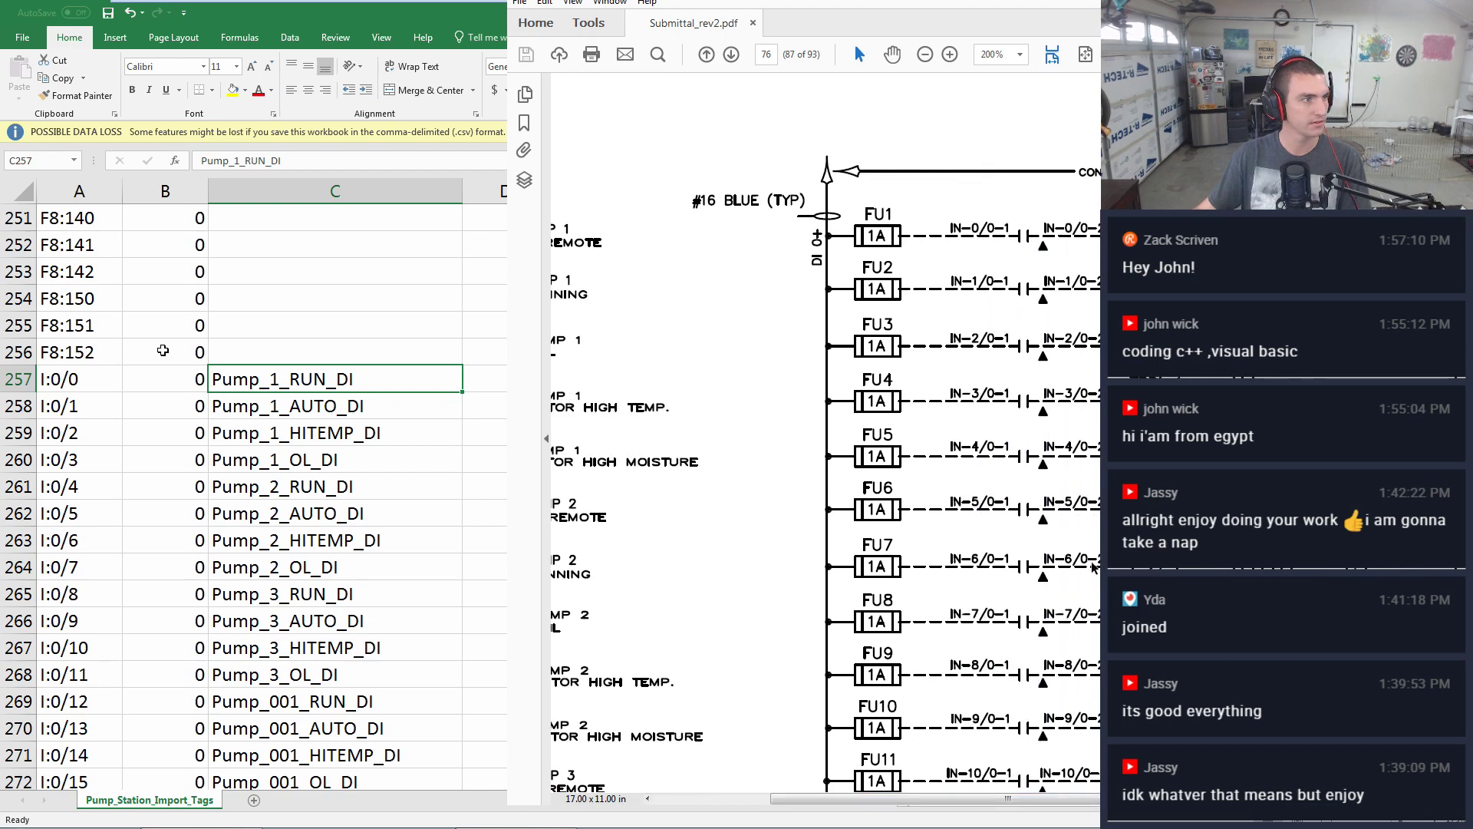
{"action": "scroll", "coordinate": [1077, 284], "scroll_direction": "up", "scroll_amount": 3}
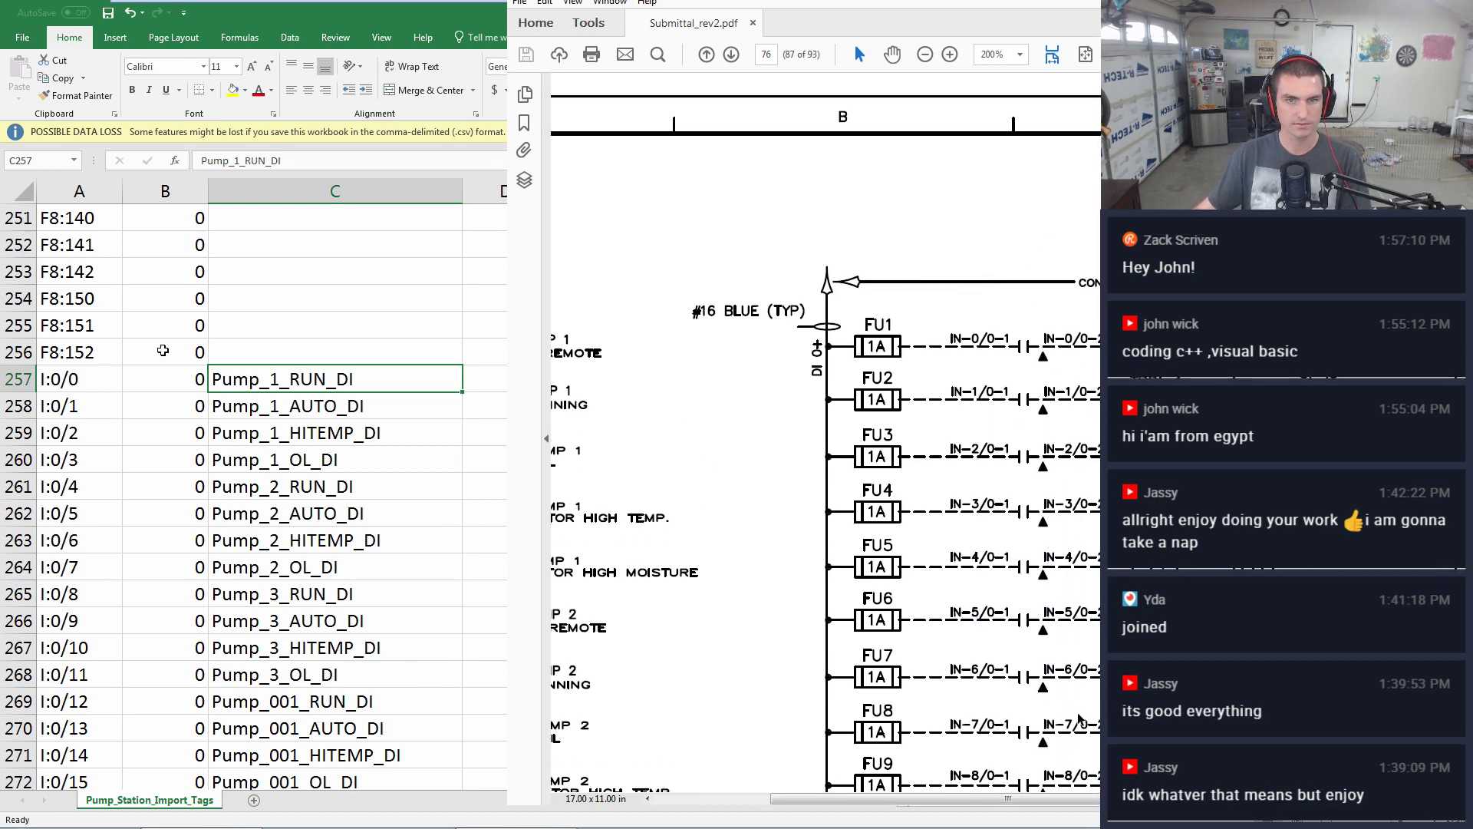
{"action": "scroll", "coordinate": [1035, 788], "scroll_direction": "left", "scroll_amount": 8}
{"action": "scroll", "coordinate": [928, 521], "scroll_direction": "down", "scroll_amount": 2}
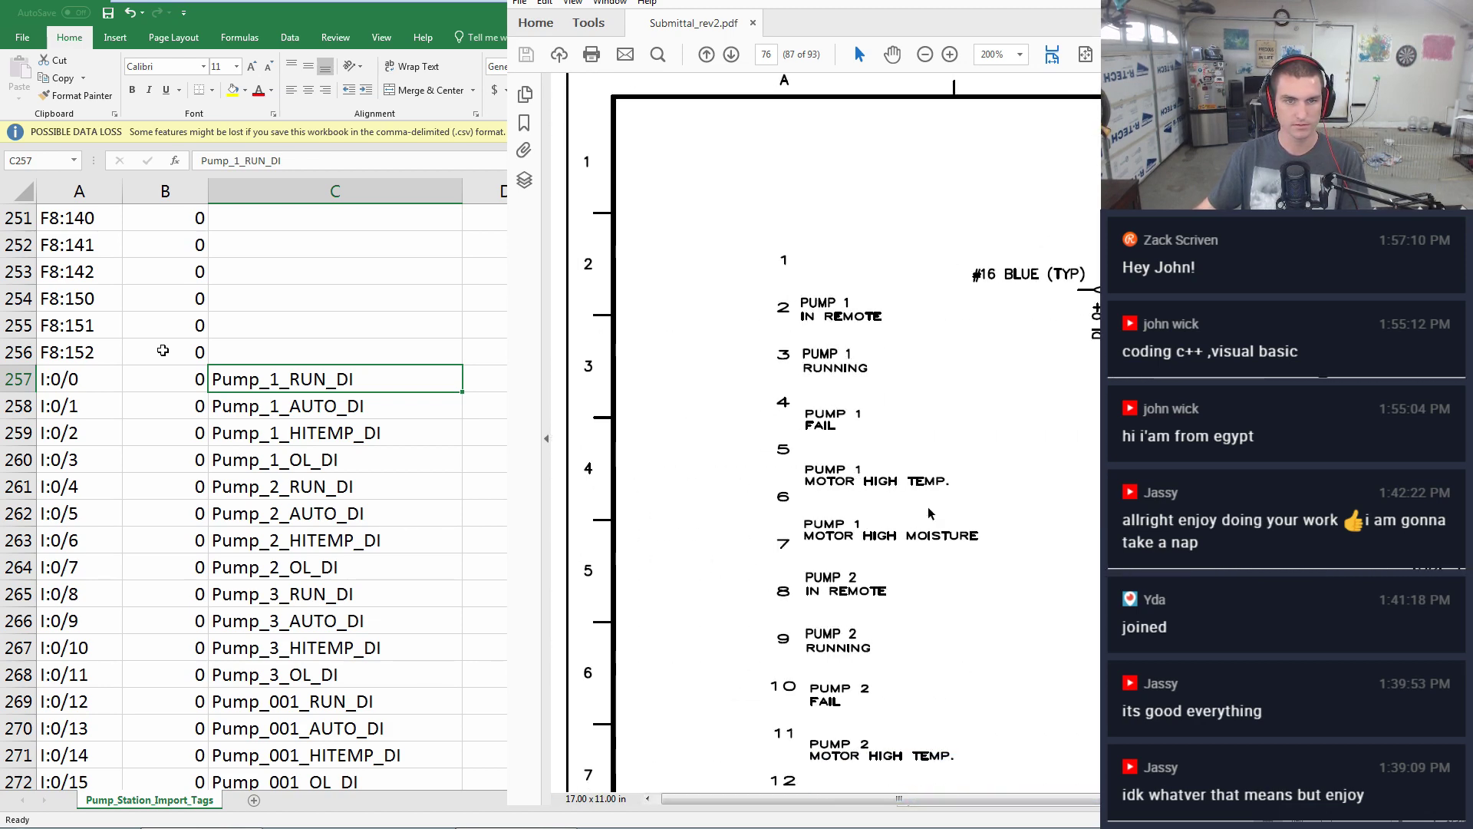
{"action": "double_click", "coordinate": [330, 383]}
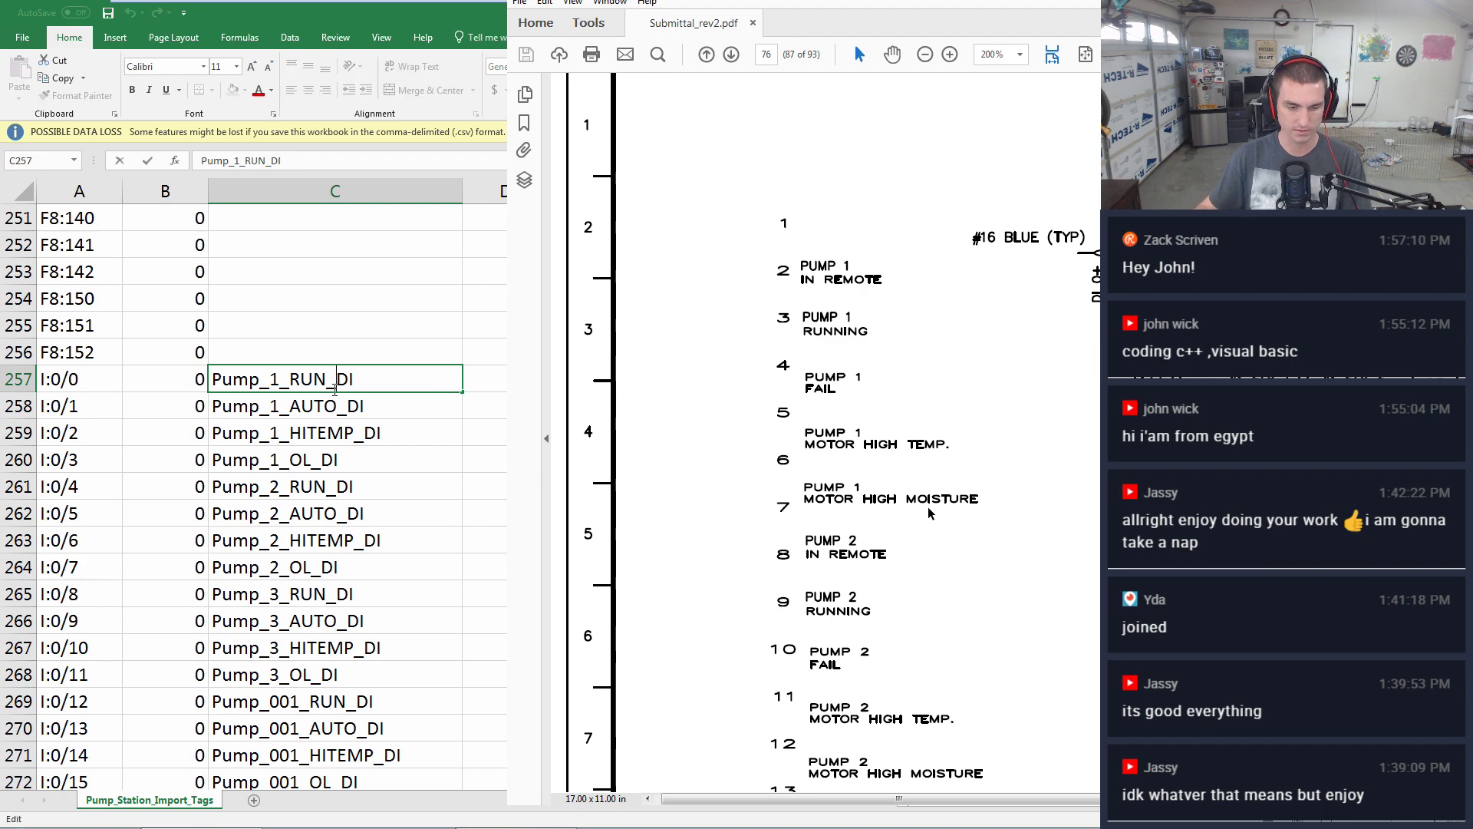
{"action": "key", "text": "BackSpace"}
{"action": "key", "text": "BackSpace"}
{"action": "key", "text": "BackSpace"}
{"action": "type", "text": "Re"}
{"action": "key", "text": "BackSpace"}
{"action": "key", "text": "BackSpace"}
{"action": "type", "text": "AUTO"}
{"action": "left_click", "coordinate": [422, 405]}
{"action": "left_click", "coordinate": [355, 379]}
{"action": "double_click", "coordinate": [380, 379]}
{"action": "left_click", "coordinate": [369, 404]}
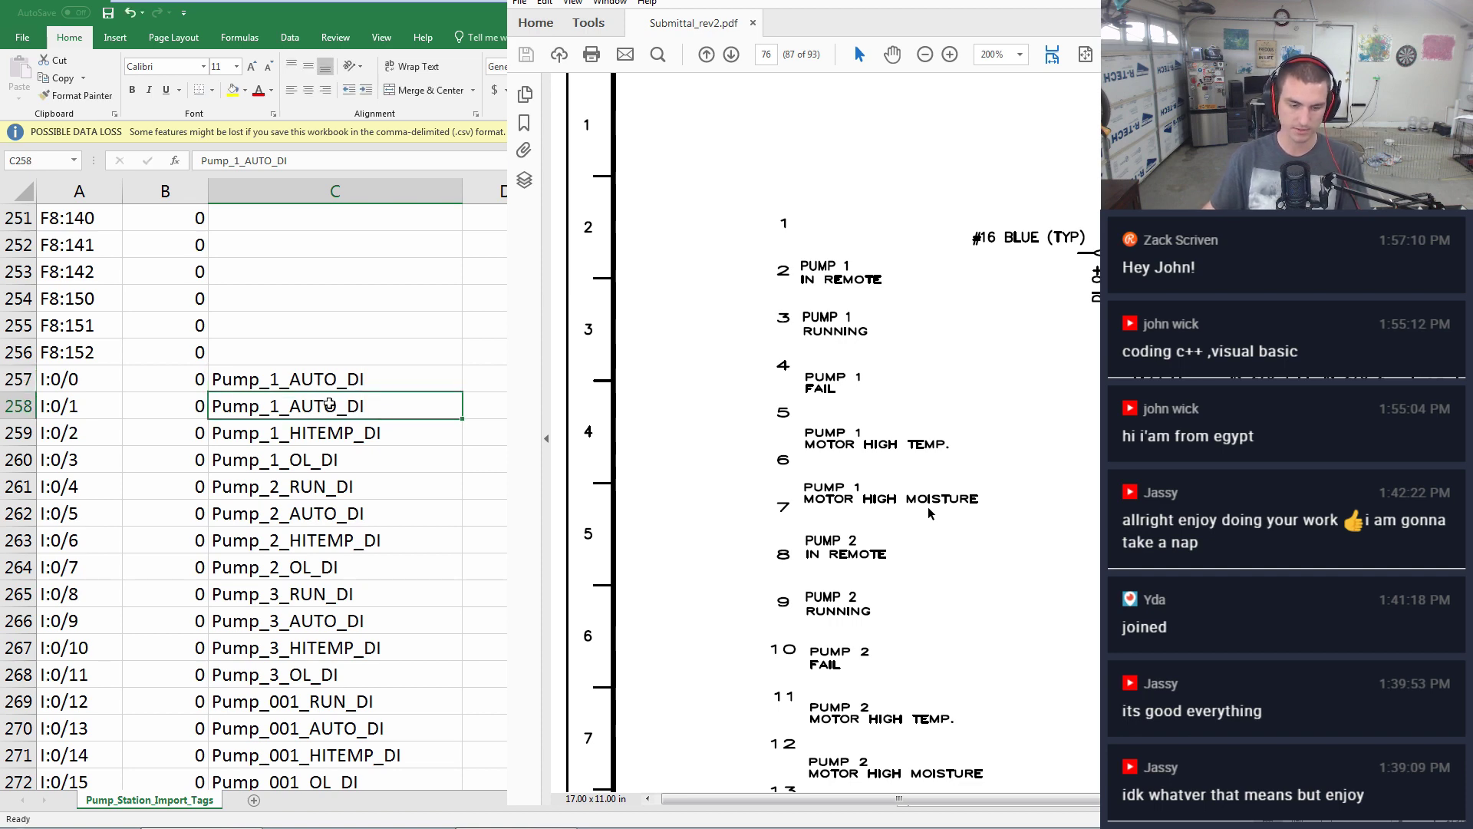
- Rename the tag for address I:0/0 in C257 as Pump_01_AUTO_DI
{"action": "left_click", "coordinate": [330, 375]}
{"action": "double_click", "coordinate": [329, 376]}
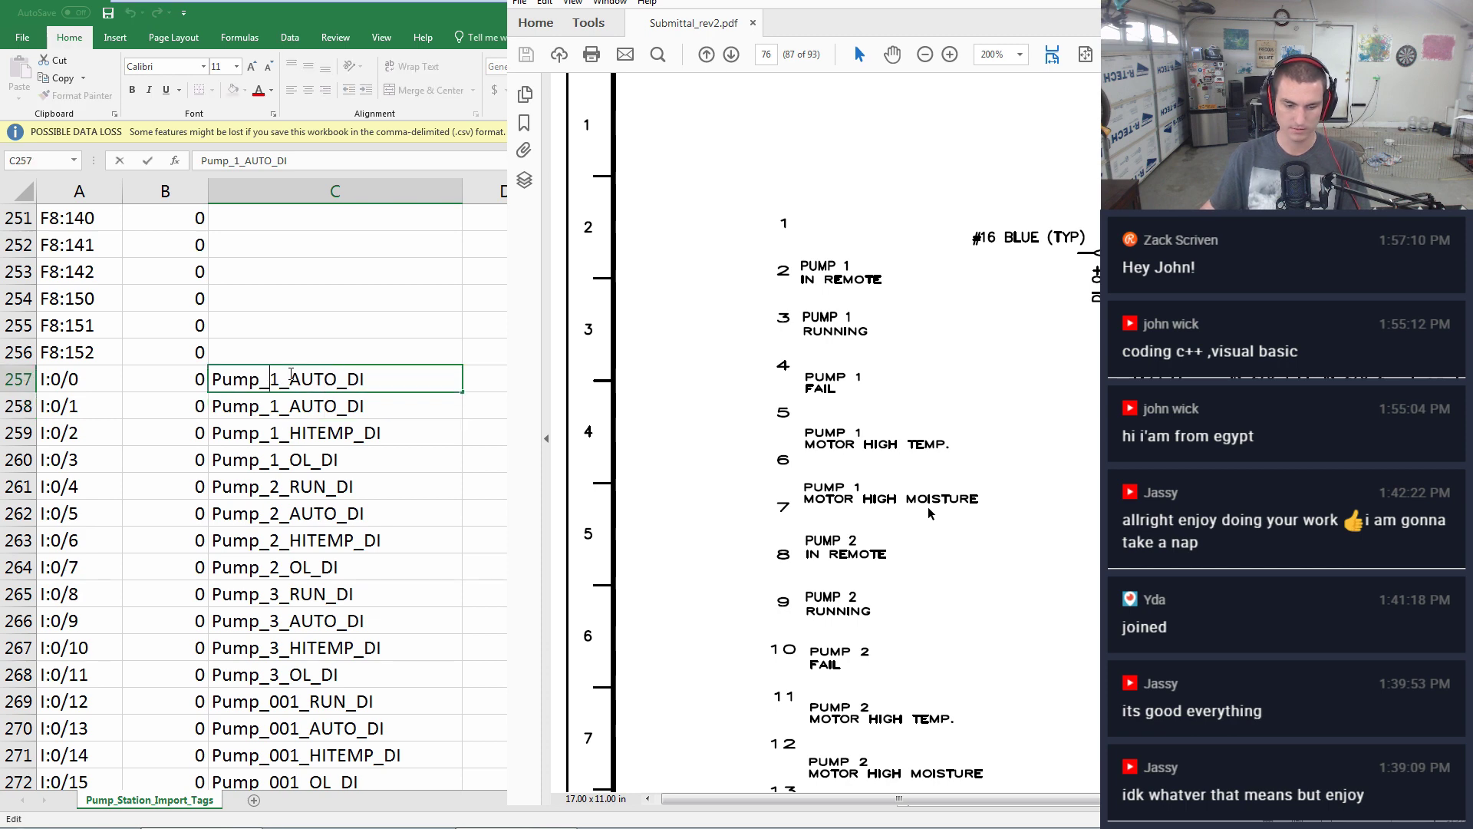
{"action": "type", "text": "0"}
{"action": "key", "text": "Return"}
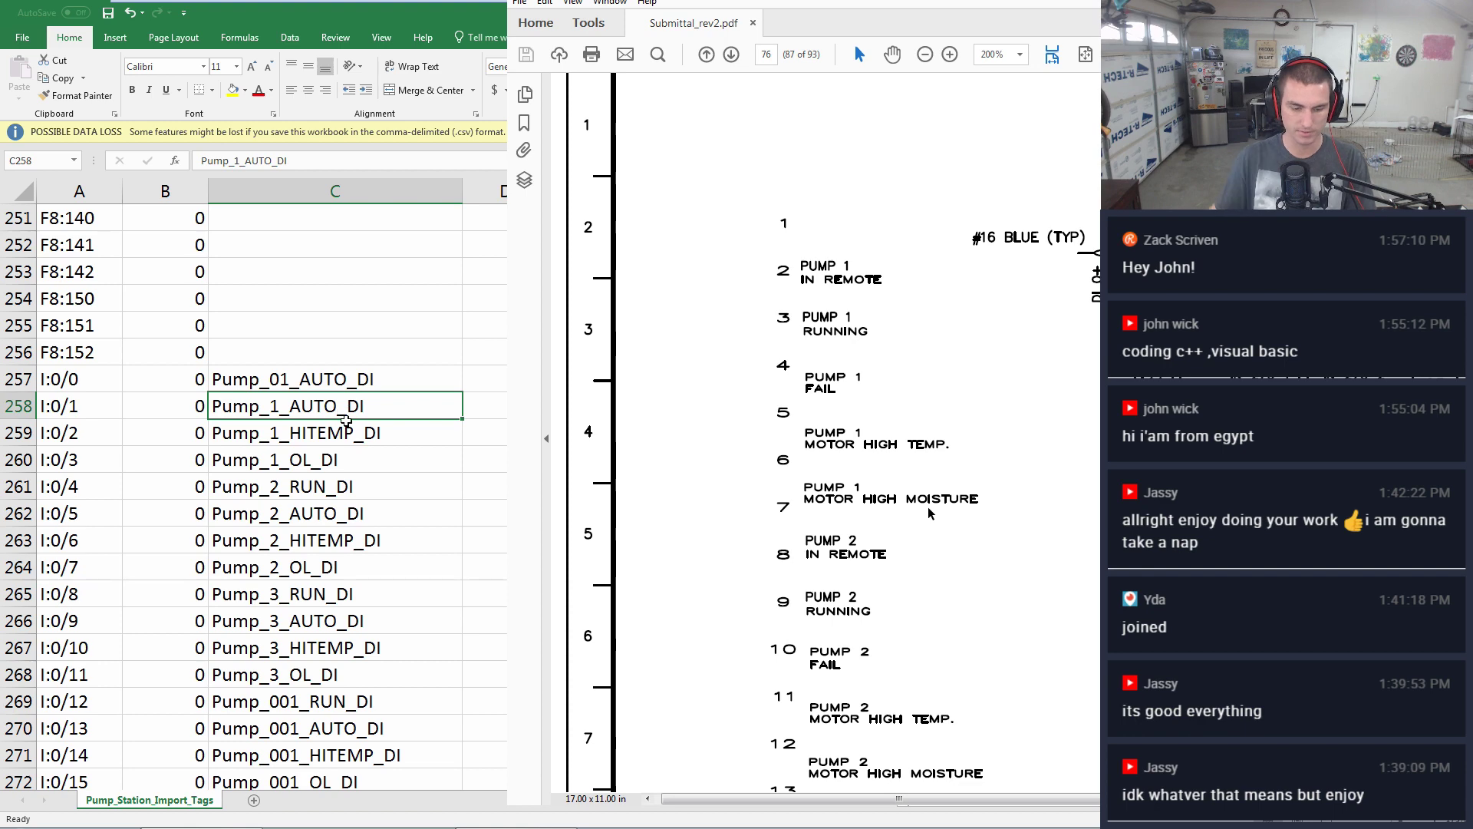
- Rename the tag for address I:0/1 in C258 as Pump_01_RUN_DI
{"action": "left_click", "coordinate": [330, 484]}
{"action": "key", "text": "ctrl+c"}
{"action": "left_click", "coordinate": [330, 407]}
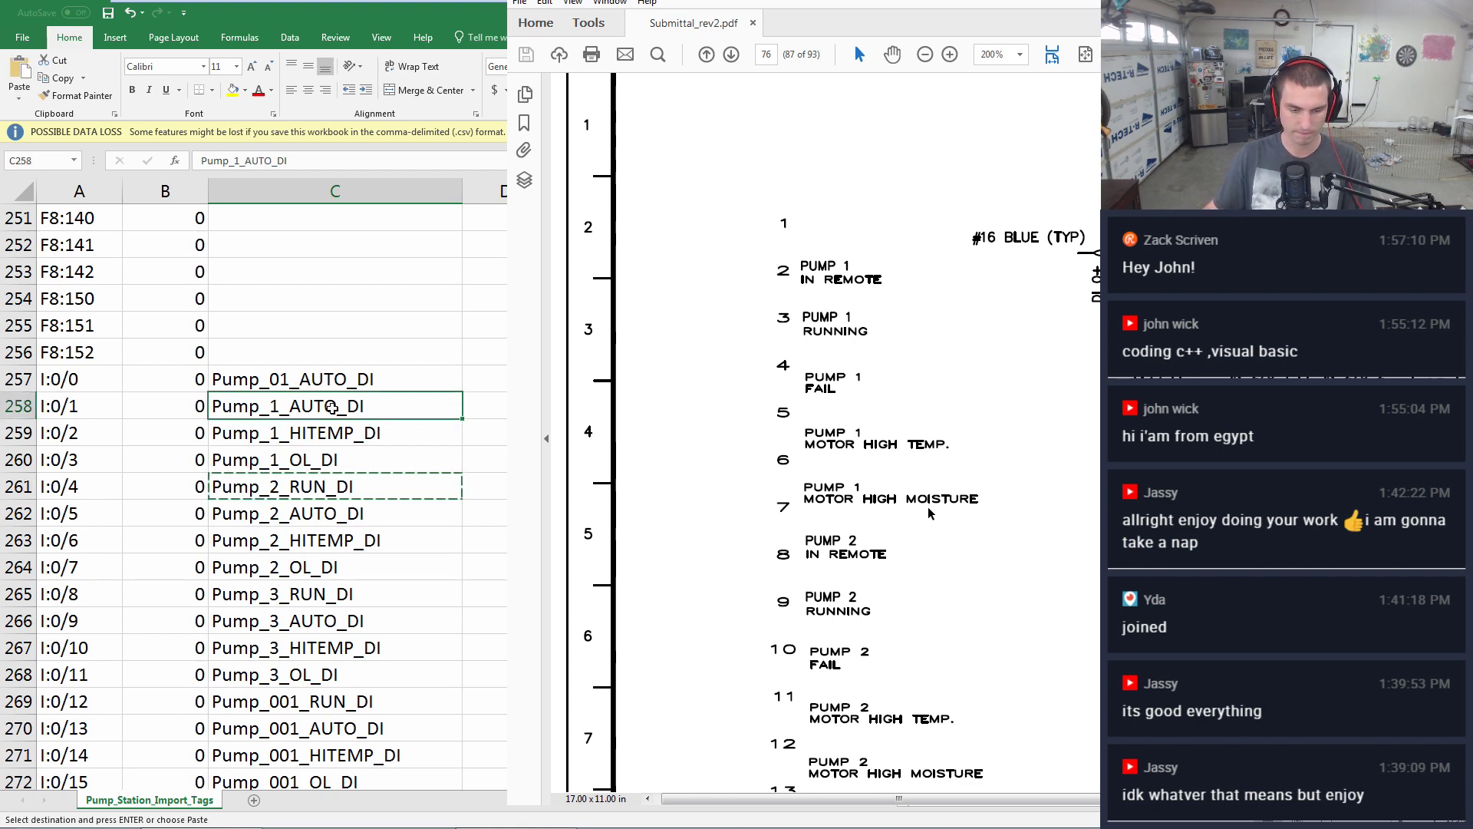
{"action": "type", "text": "Pump_"}
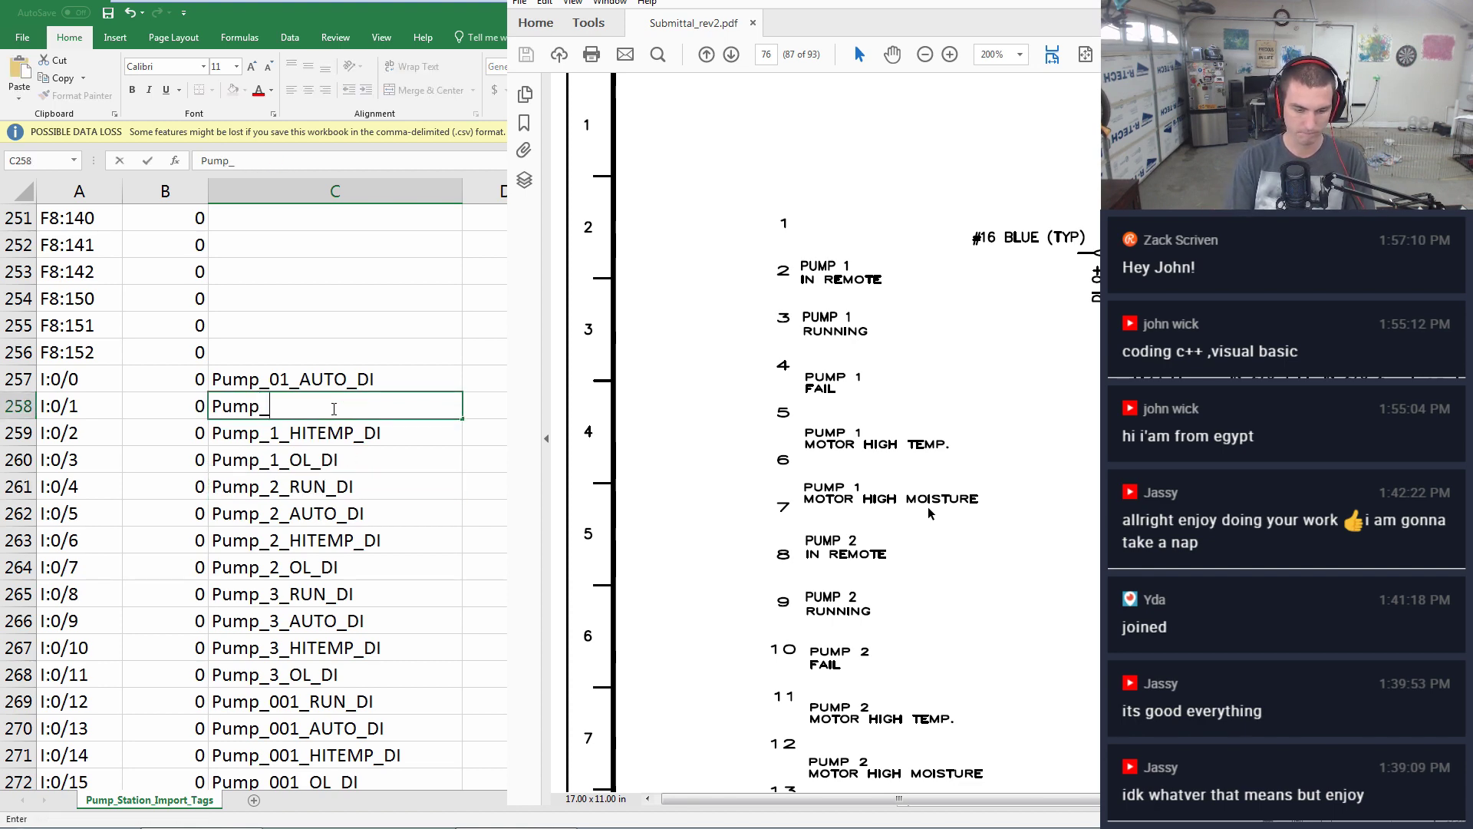
{"action": "type", "text": "01_RUN_DI"}
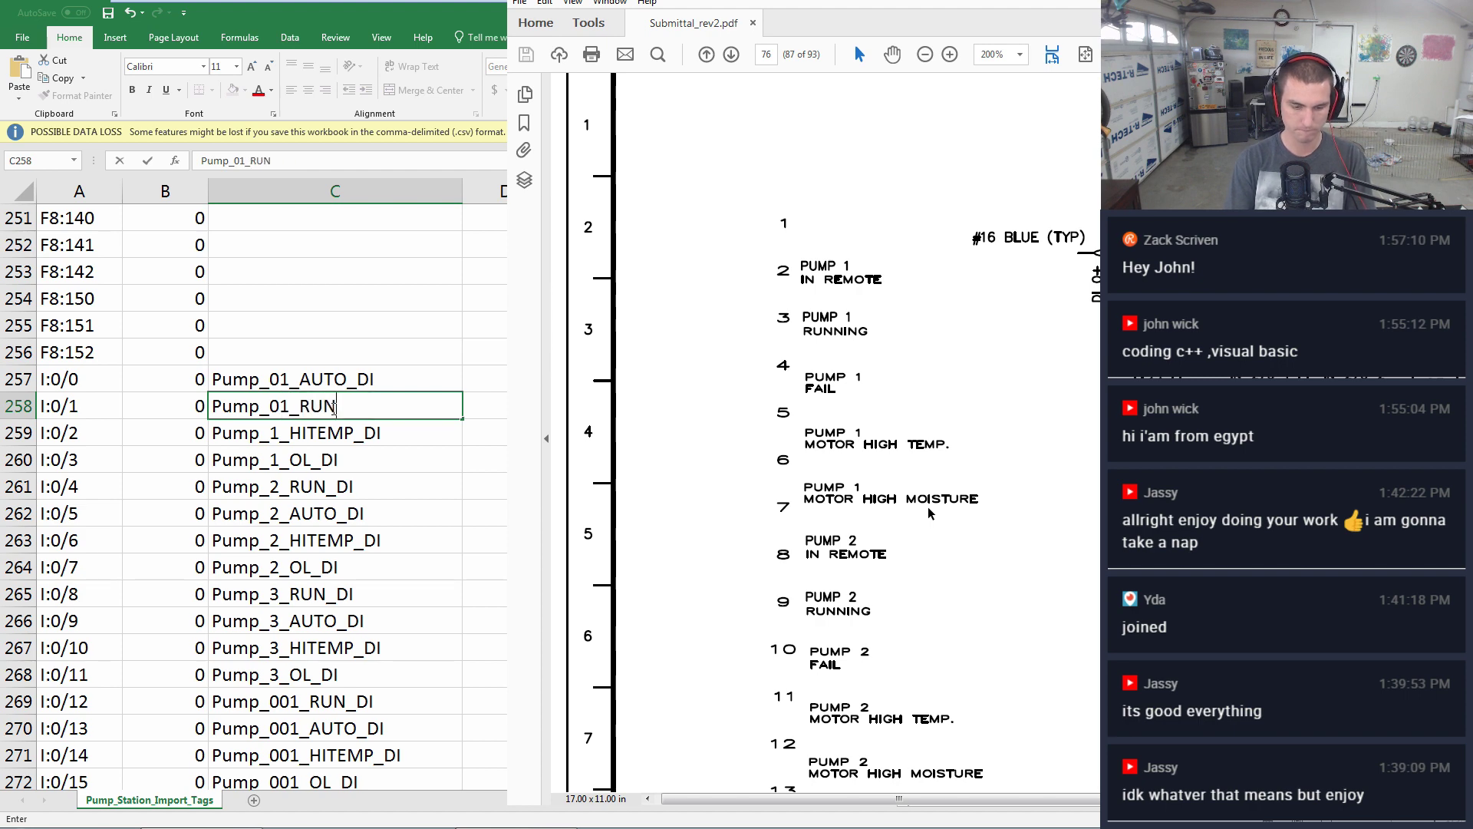
{"action": "key", "text": "Return"}
{"action": "key", "text": "Up"}
{"action": "key", "text": "Up"}
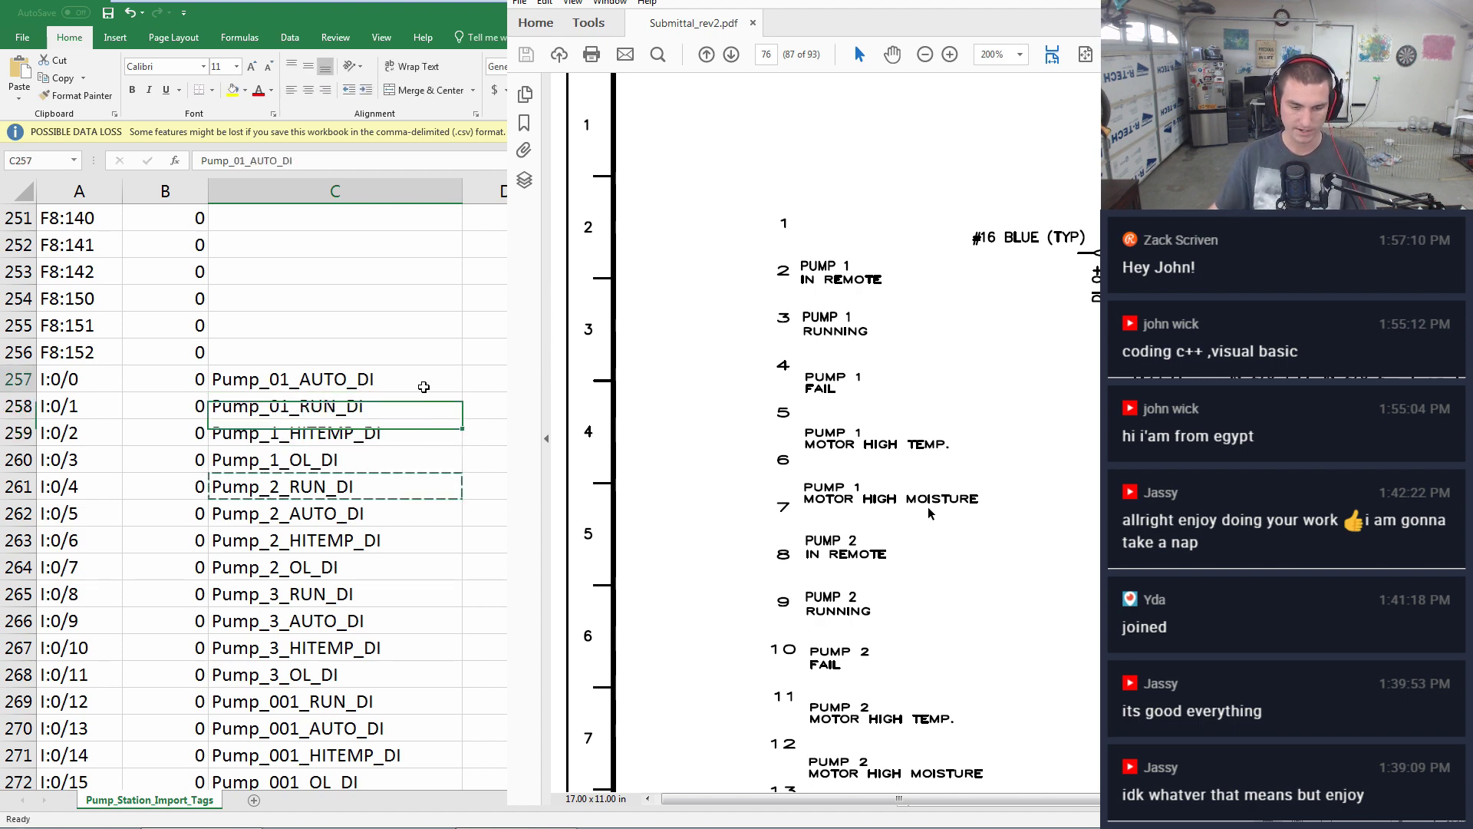
{"action": "key", "text": "Escape"}
- Rename the tag for address I:0/2 in C259 as Pump_01_FAIL_DI
{"action": "left_click", "coordinate": [404, 405]}
{"action": "left_click", "coordinate": [403, 436]}
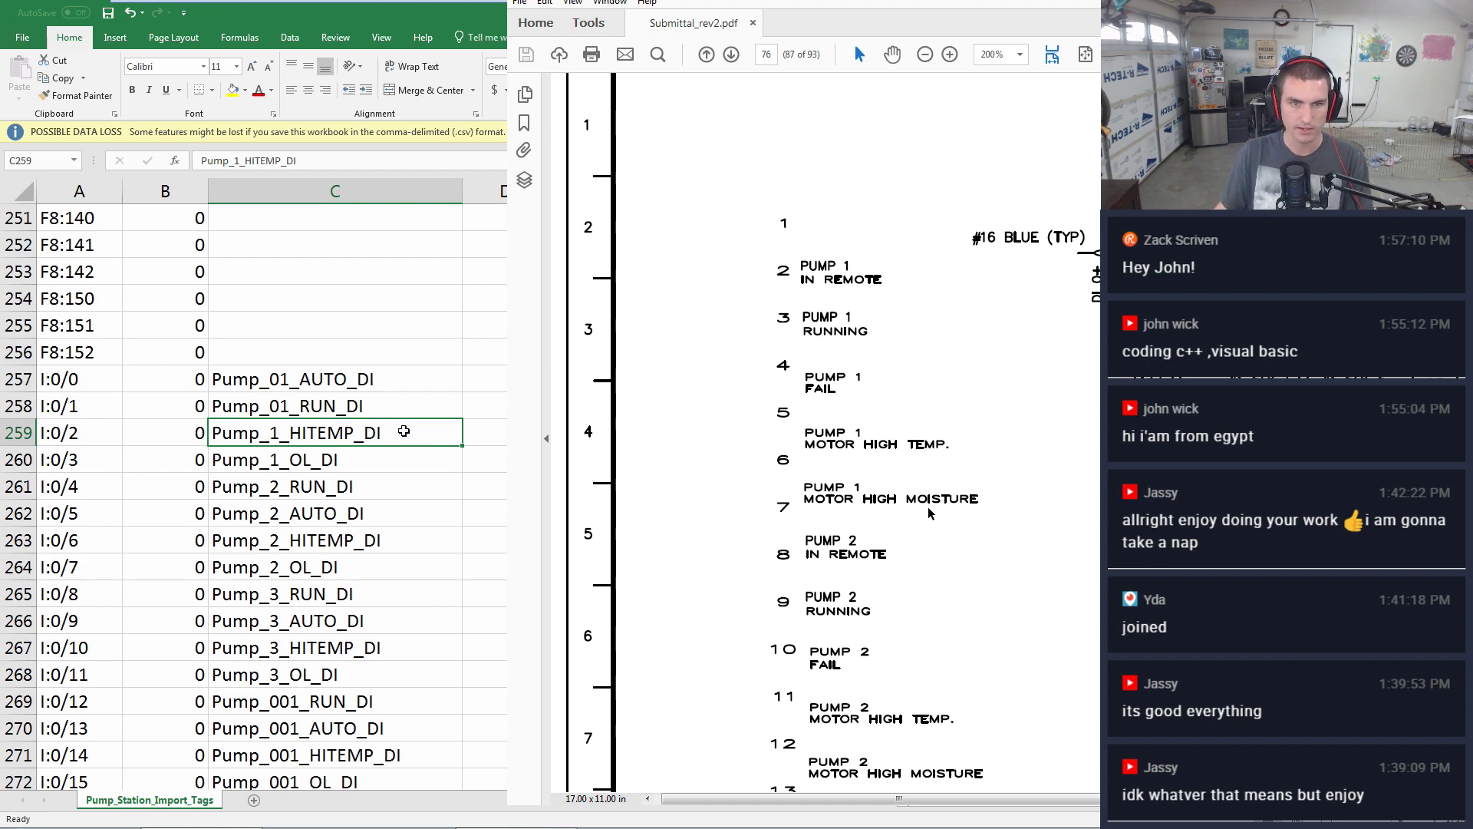
{"action": "double_click", "coordinate": [320, 433]}
{"action": "left_click_drag", "start_coordinate": [355, 433], "coordinate": [270, 435]}
{"action": "type", "text": "01_FAIL"}
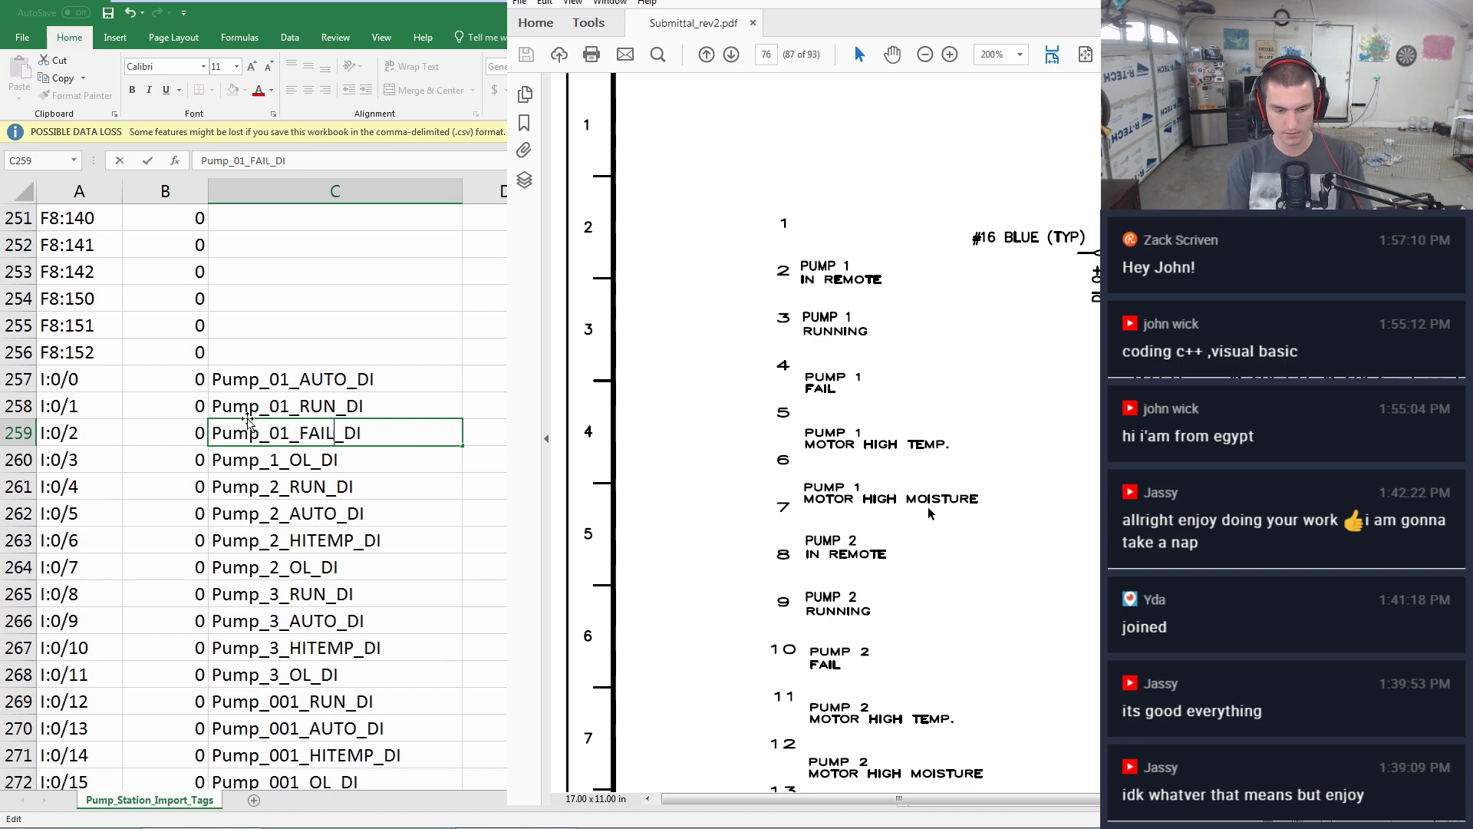
{"action": "key", "text": "Return"}
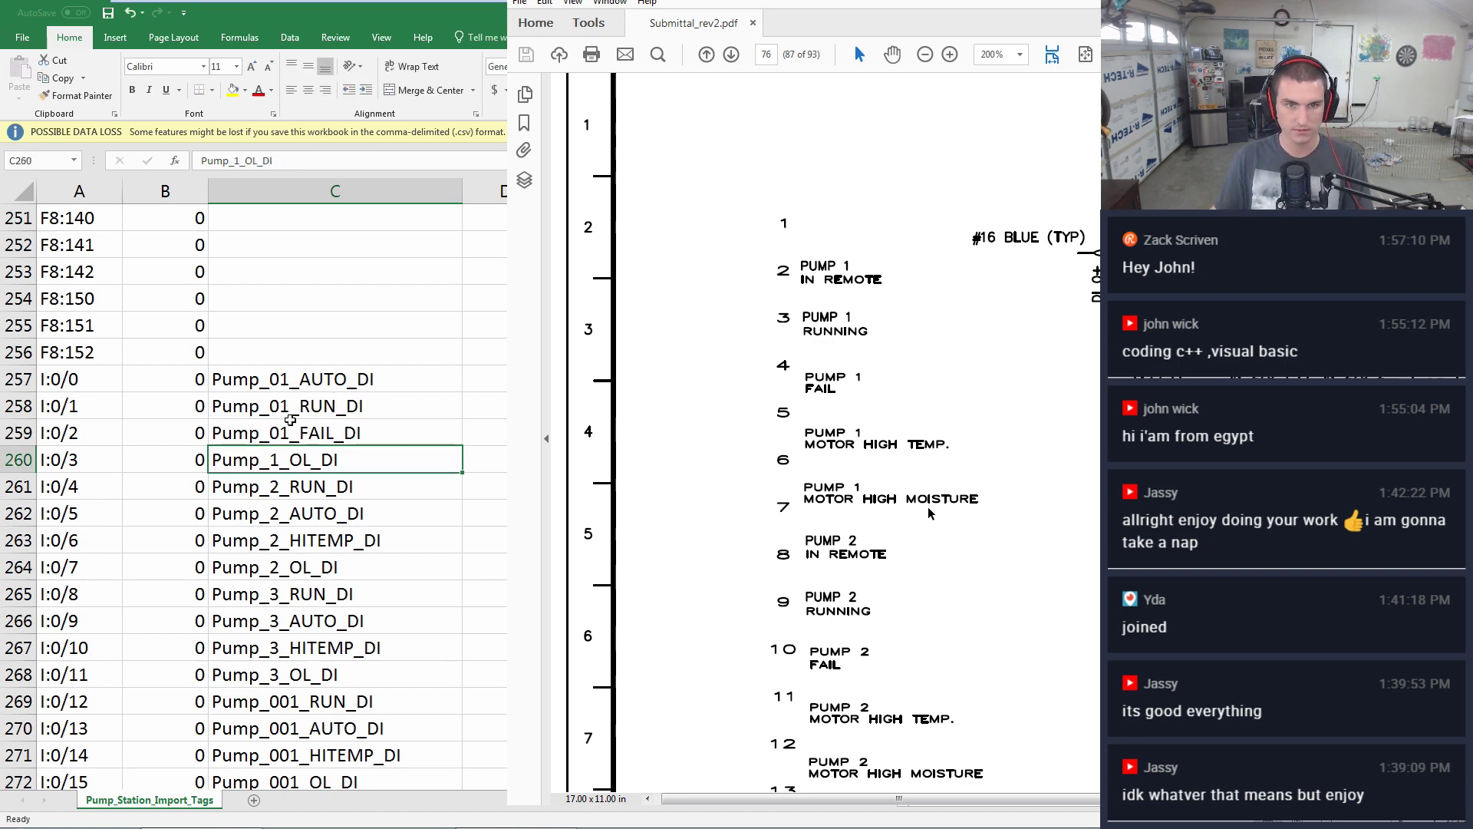
- Rename the tag for address I:0/3 in C260 as Pump_01_HITEMP_DI
{"action": "double_click", "coordinate": [312, 460]}
{"action": "key", "text": "BackSpace"}
{"action": "key", "text": "BackSpace"}
{"action": "key", "text": "BackSpace"}
{"action": "key", "text": "BackSpace"}
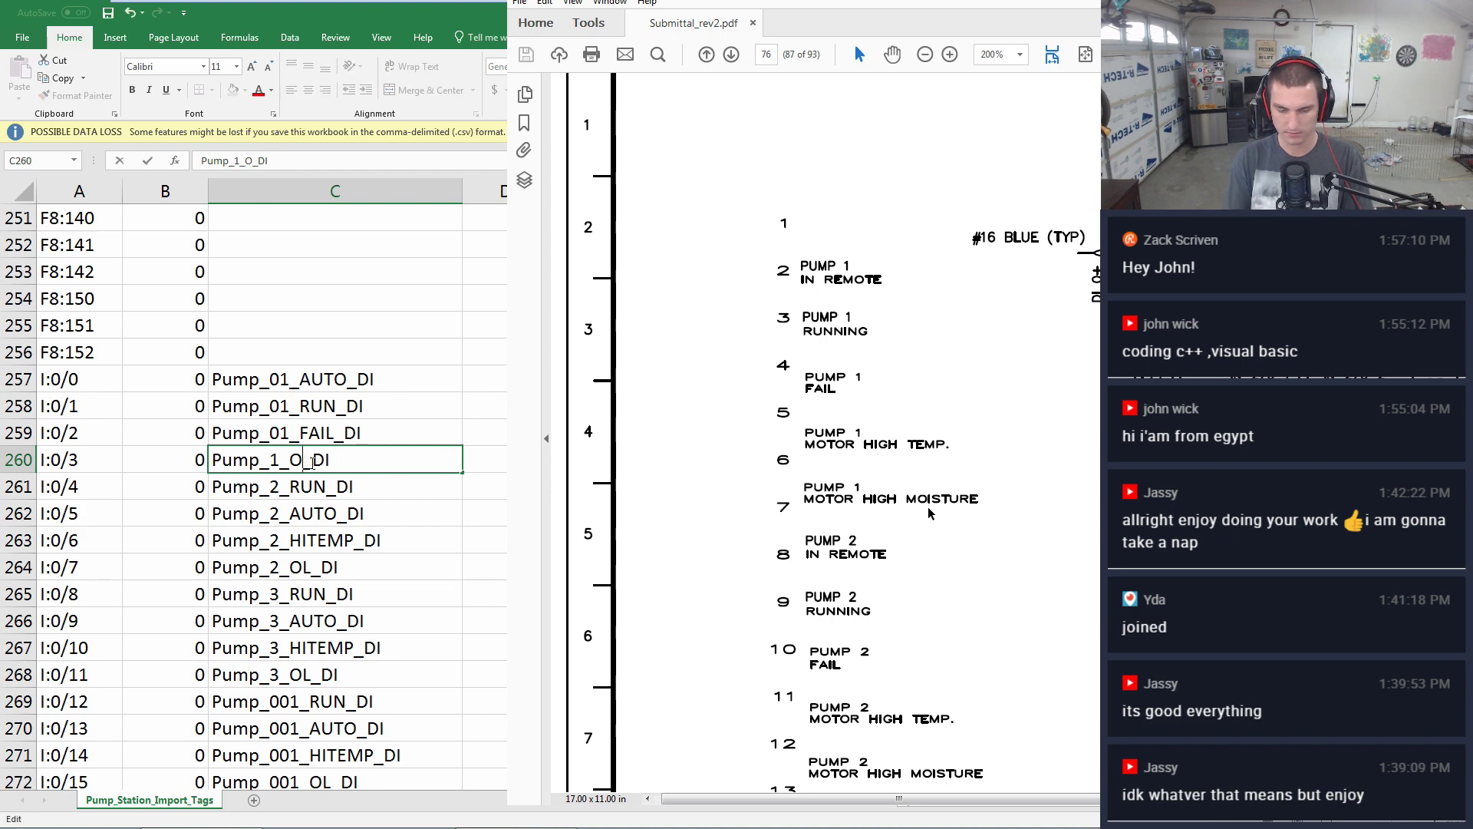
{"action": "type", "text": "01_HITEMP"}
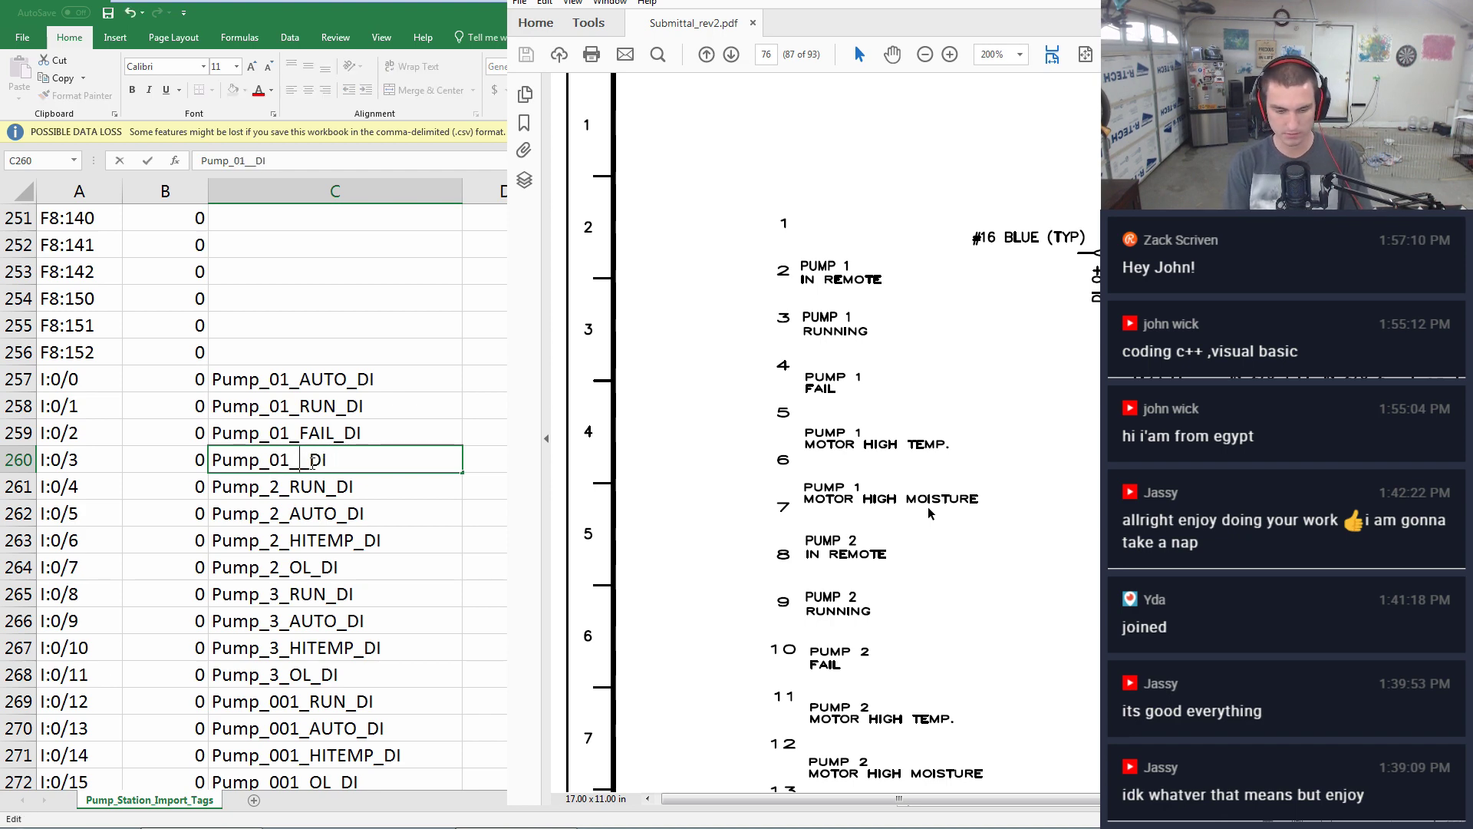
{"action": "key", "text": "Return"}
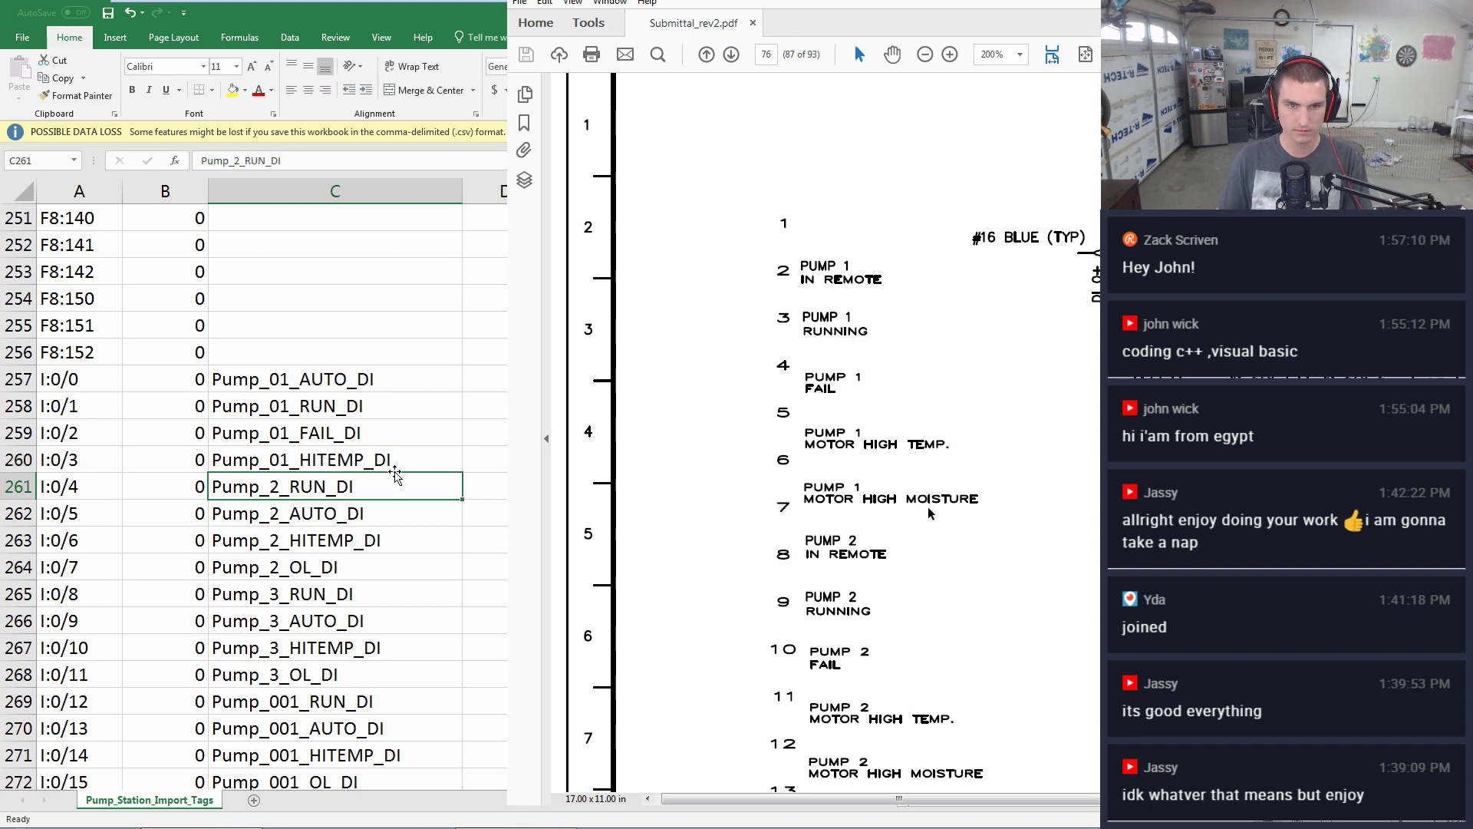
- Rename the tag for address I:0/4 in C261 as Pump_01_HIMOST_DI for the motor high moisture input
{"action": "double_click", "coordinate": [328, 487]}
{"action": "left_click_drag", "start_coordinate": [386, 491], "coordinate": [269, 488]}
{"action": "type", "text": "01"}
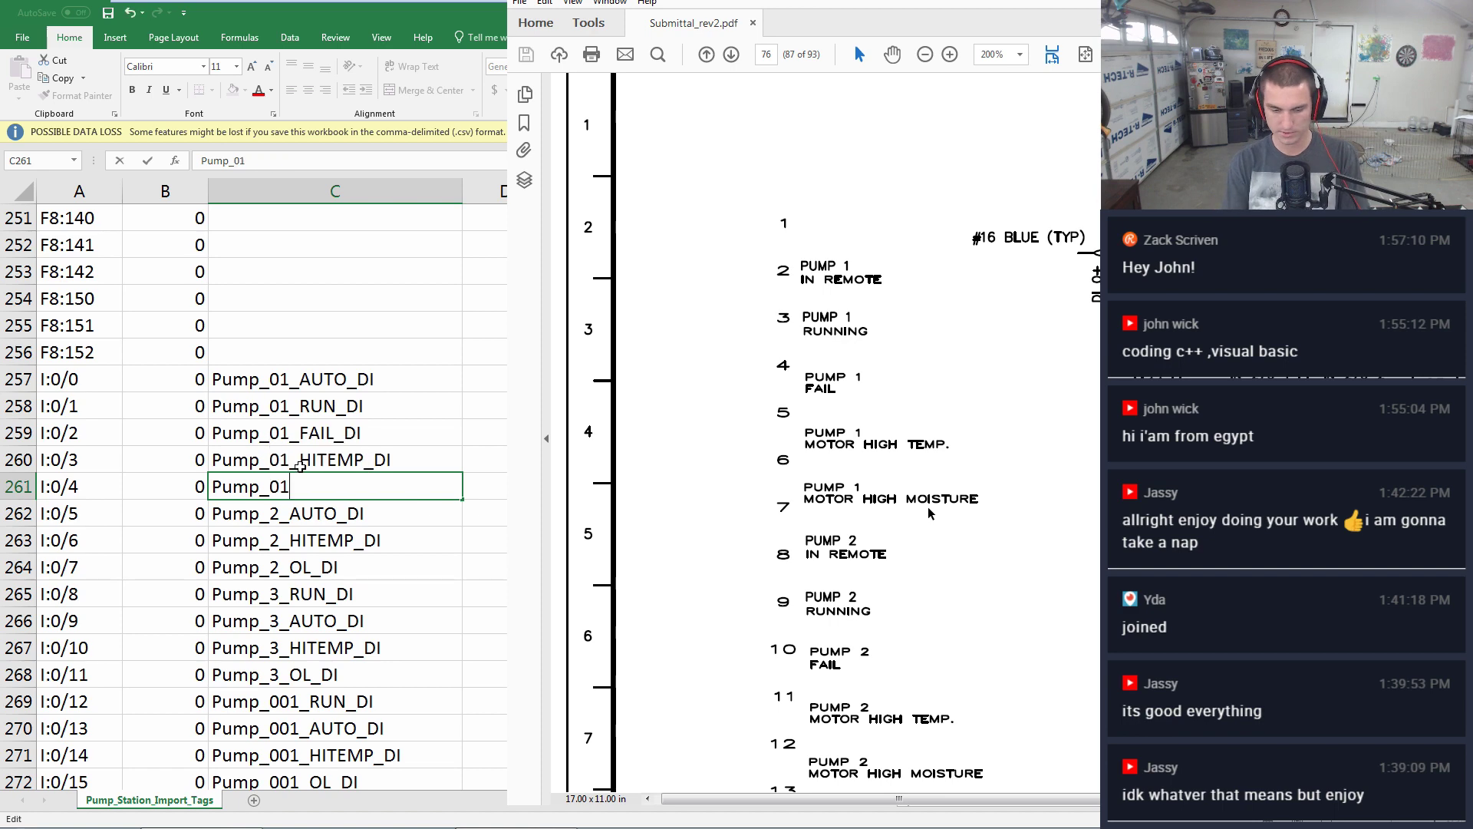
{"action": "type", "text": "_HIMOST_DI"}
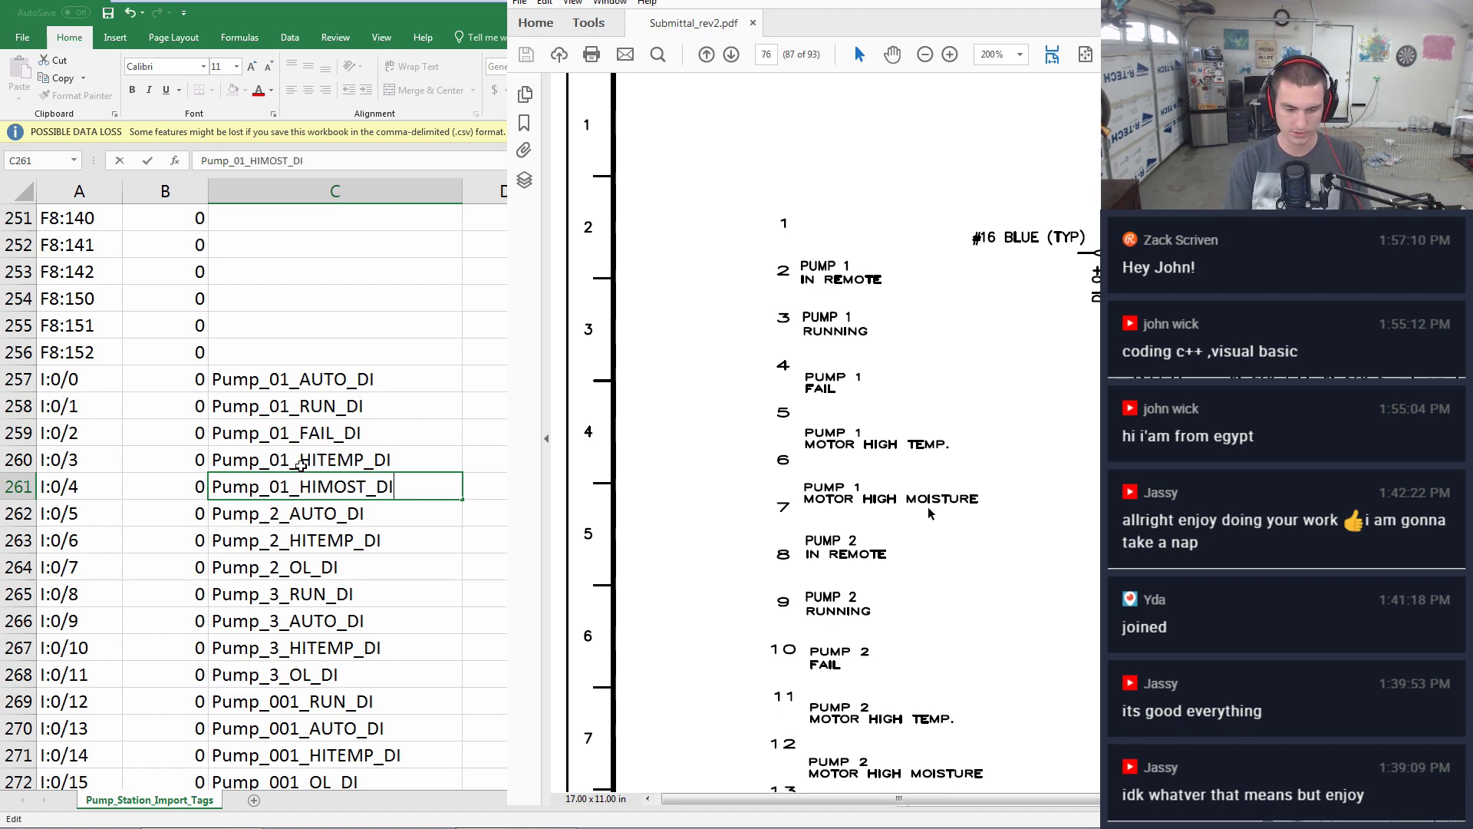
{"action": "key", "text": "Return"}
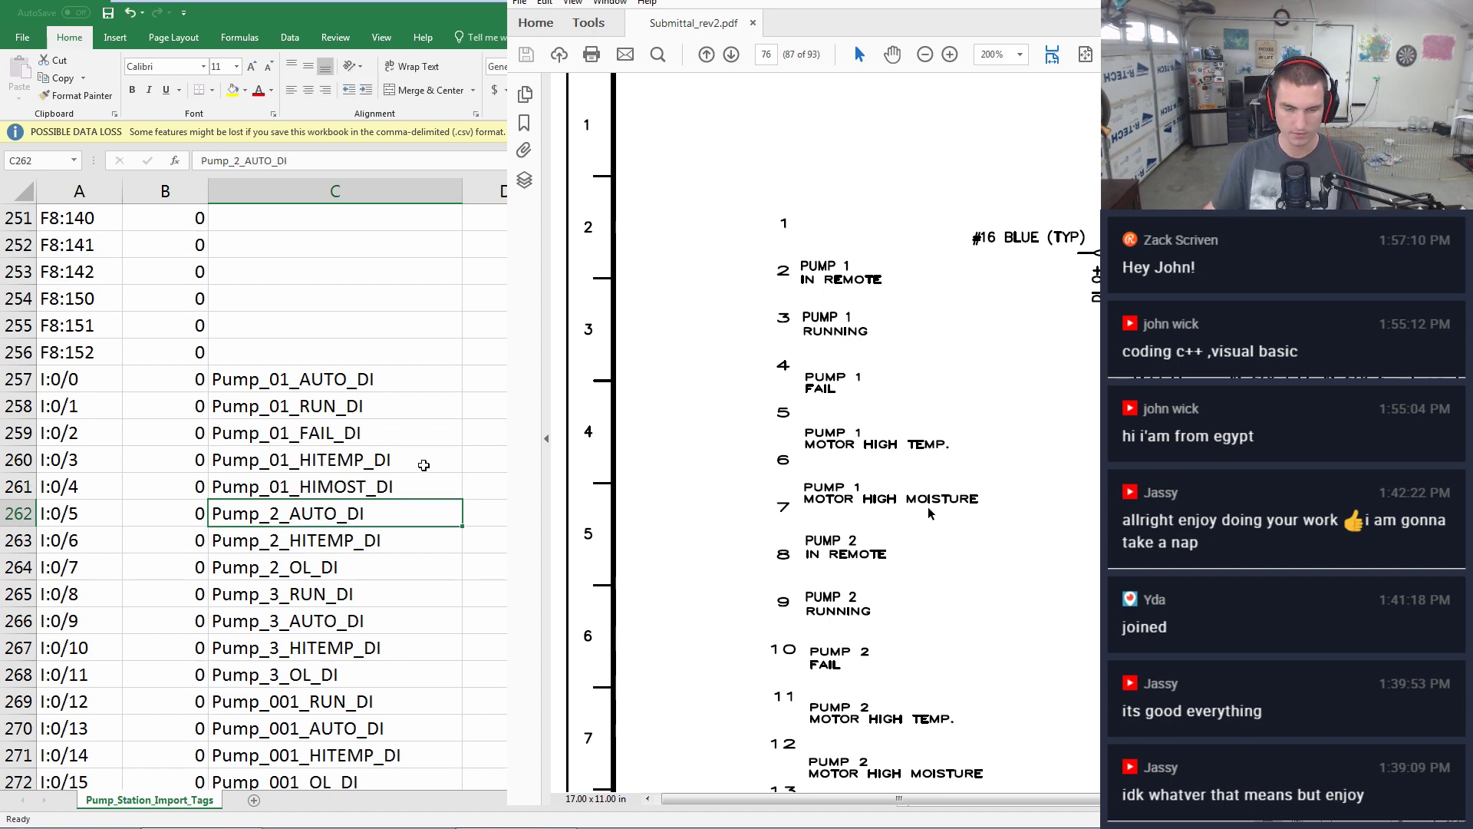
- Copy the five Pump_01 tag names to C262:C266 and replace 01 with 02 throughout the copied cells
{"action": "left_click_drag", "start_coordinate": [362, 378], "coordinate": [352, 488]}
{"action": "key", "text": "ctrl+c"}
{"action": "left_click", "coordinate": [349, 513]}
{"action": "key", "text": "ctrl+v"}
{"action": "key", "text": "ctrl+f"}
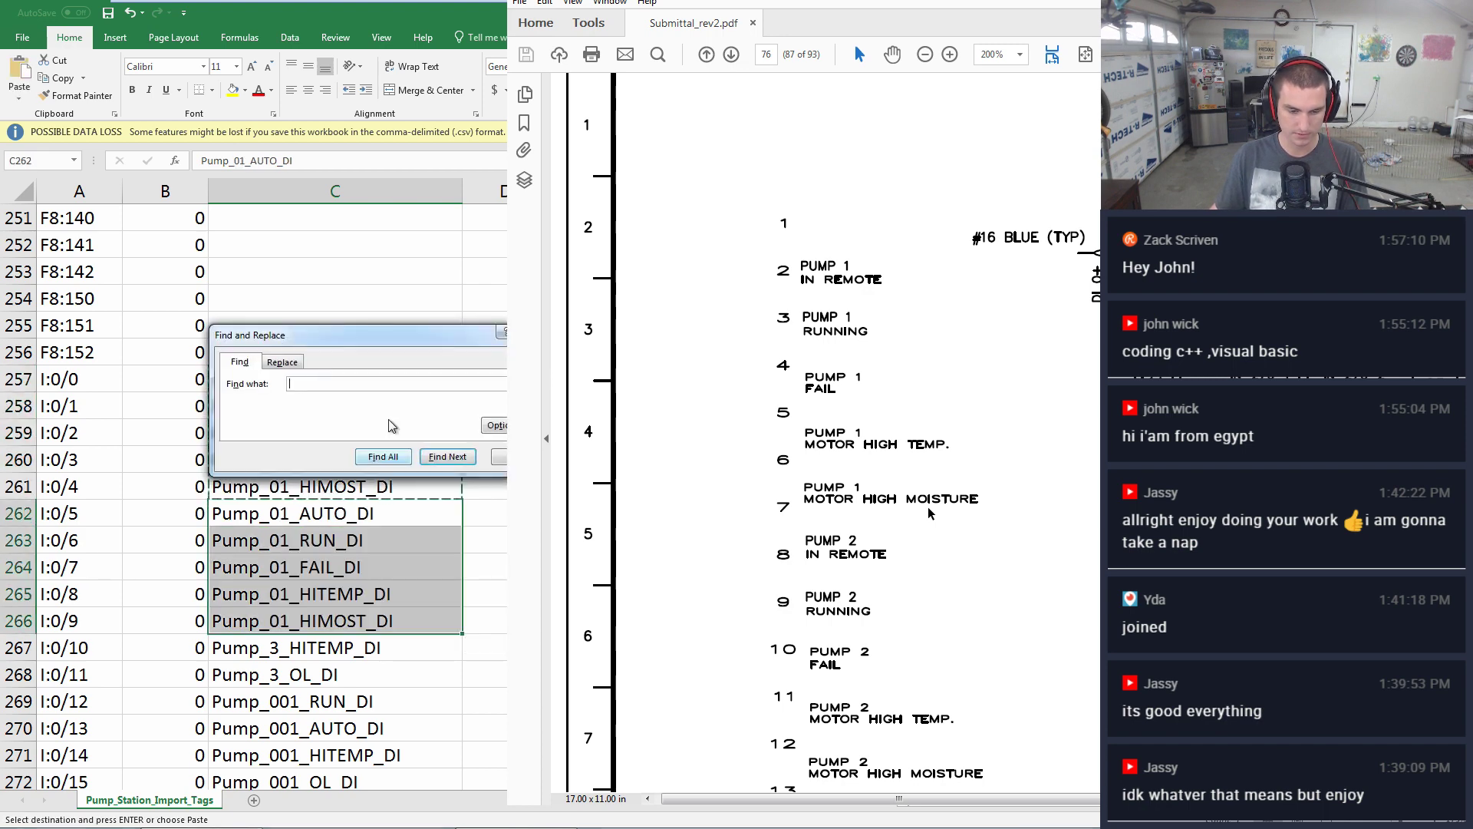
{"action": "left_click", "coordinate": [283, 361]}
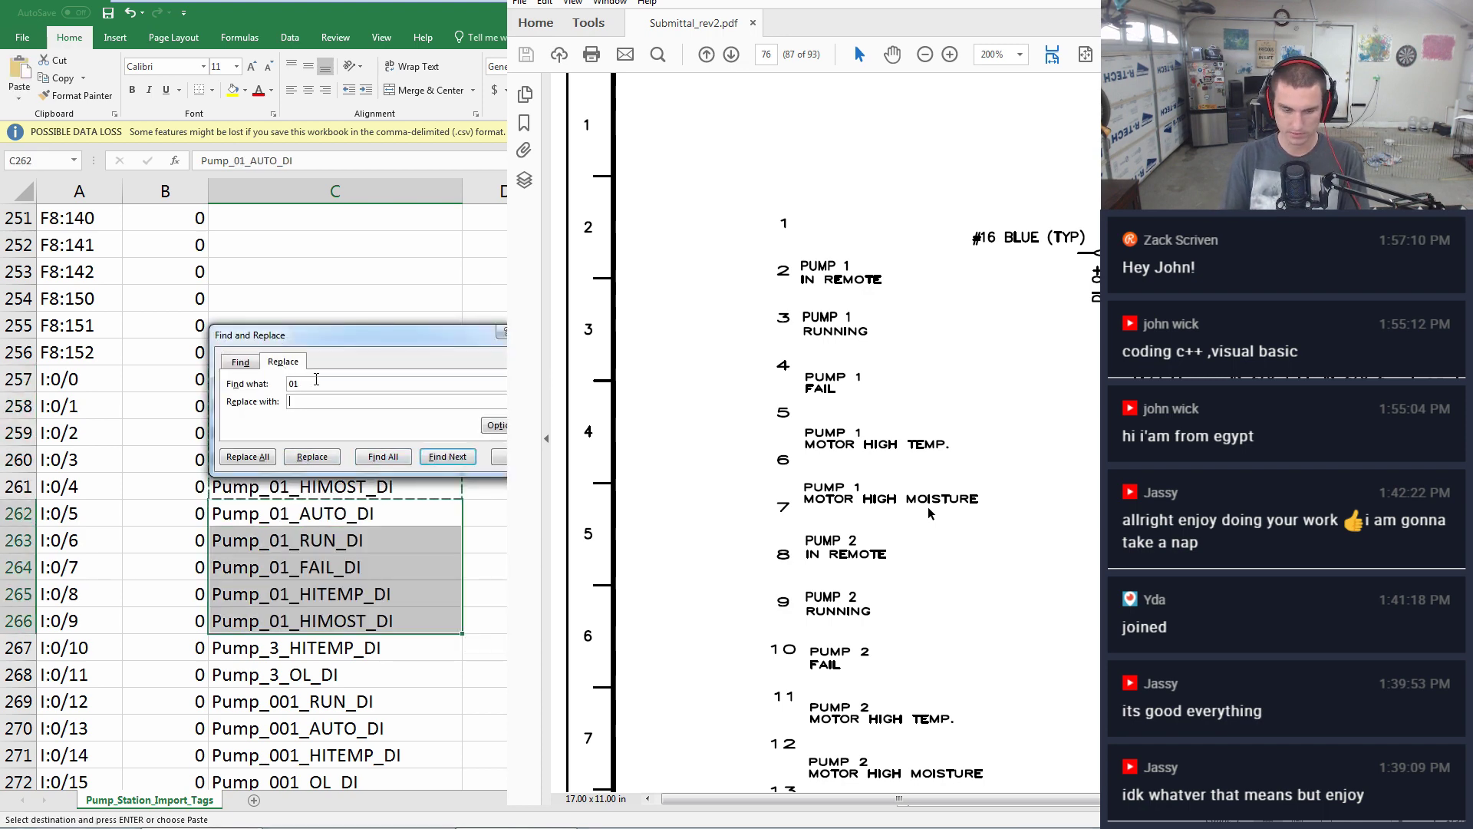
{"action": "left_click", "coordinate": [256, 458]}
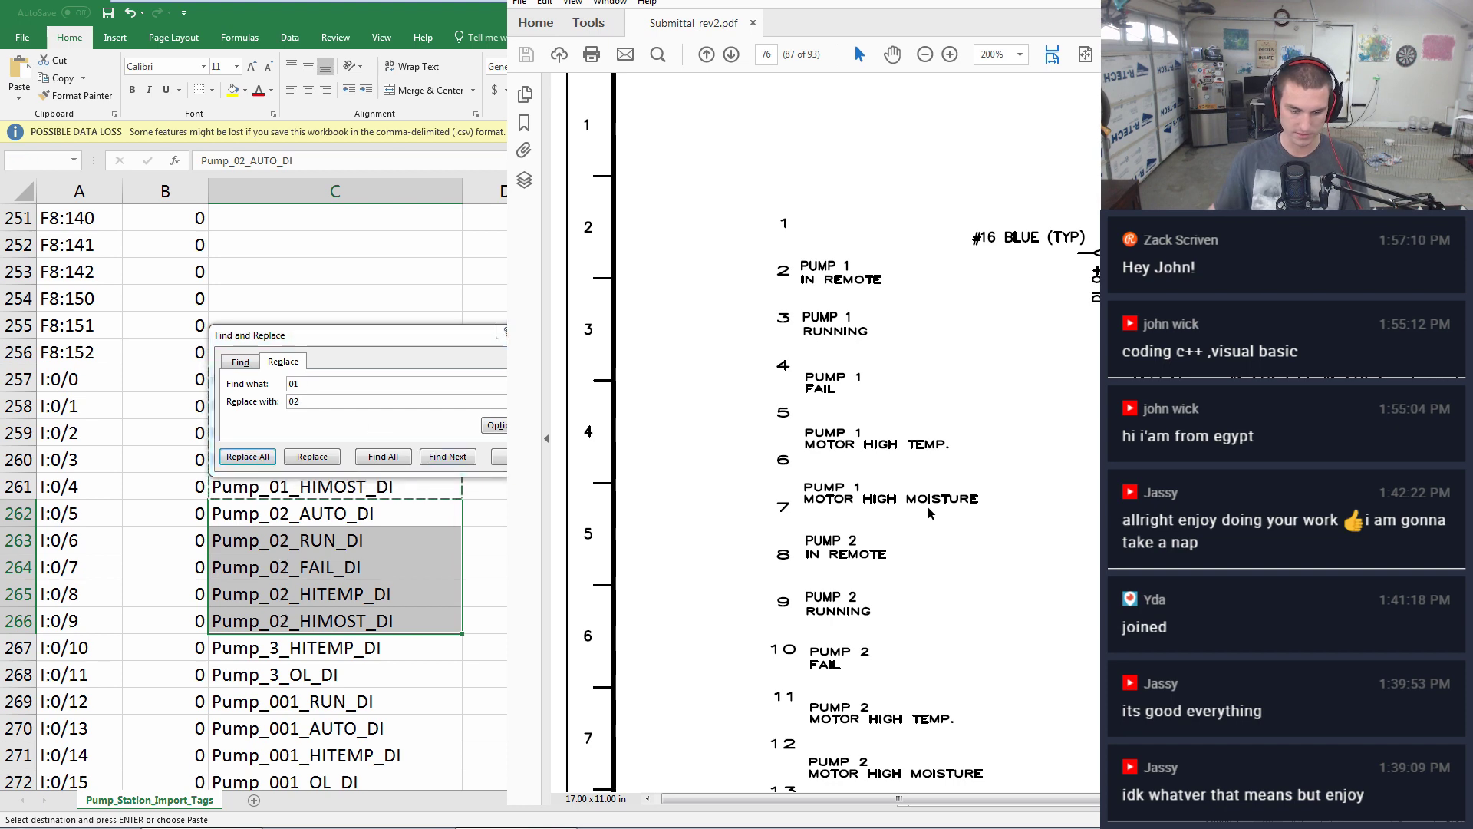
- Paste the five Pump_01 tag names into C267:C271 as well and replace 01 with 03 in them
{"action": "left_click", "coordinate": [310, 650]}
{"action": "key", "text": "ctrl+v"}
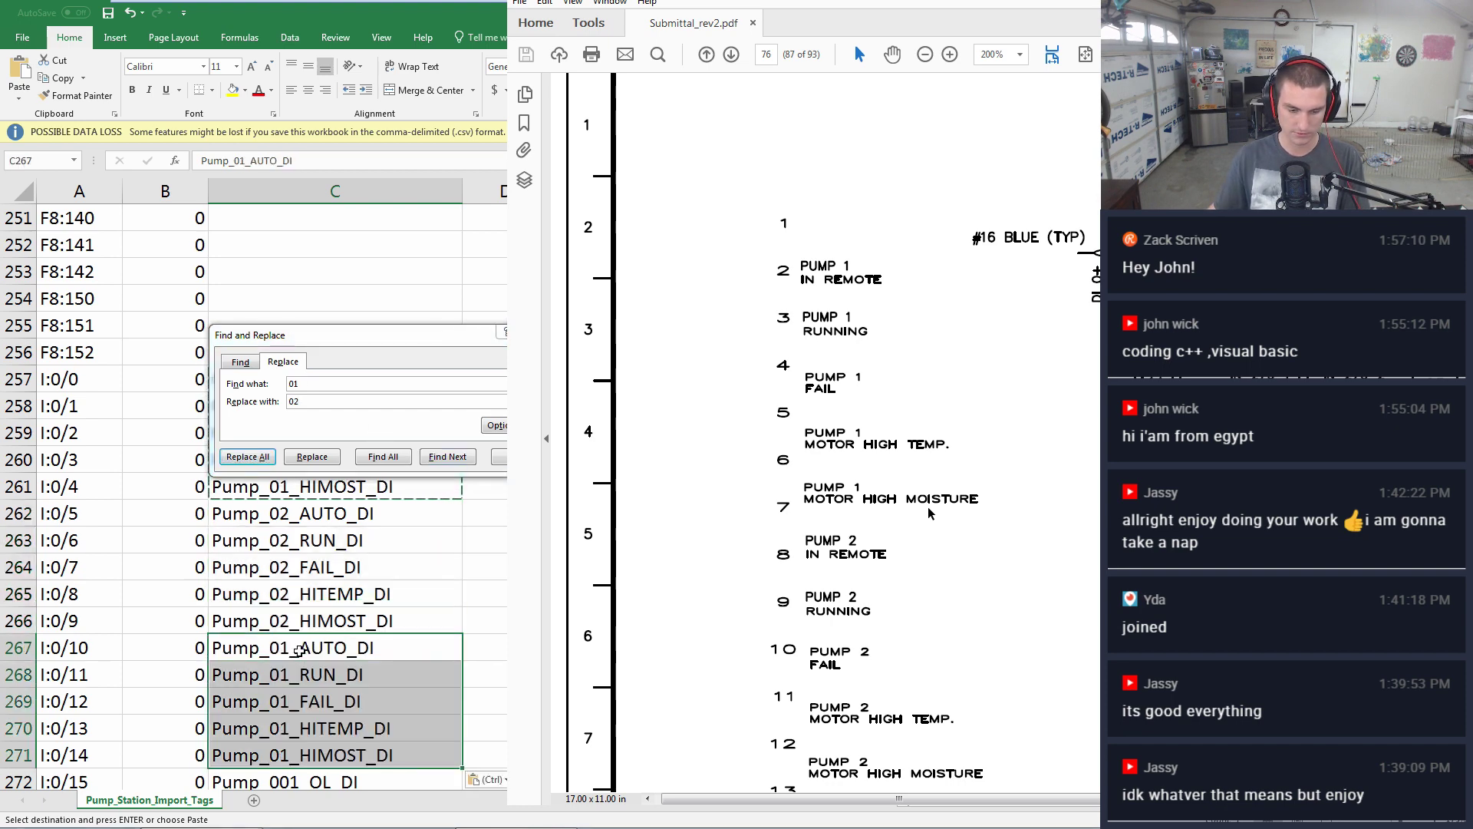
{"action": "left_click", "coordinate": [336, 400]}
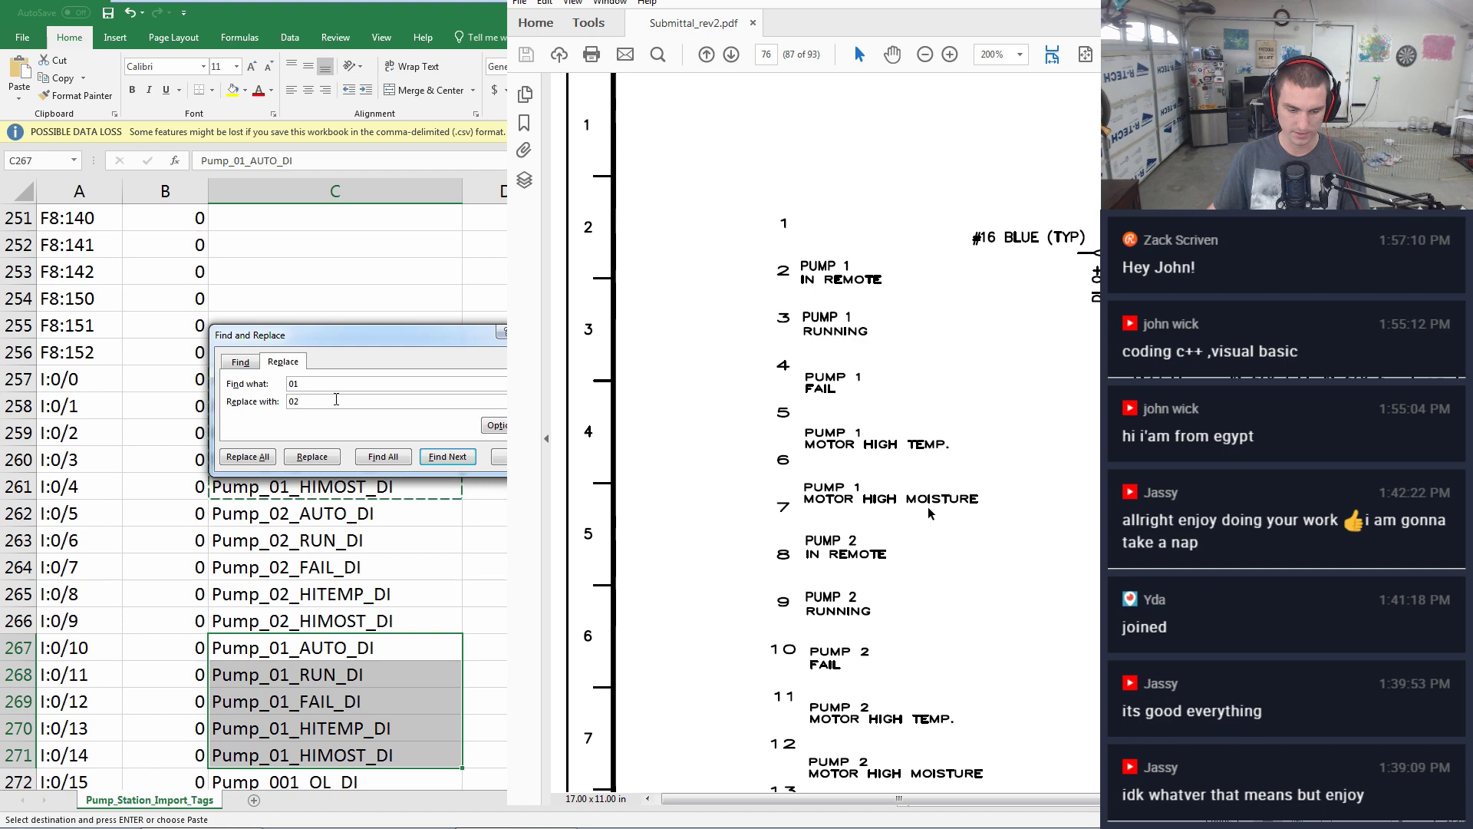
{"action": "key", "text": "BackSpace"}
{"action": "type", "text": "3"}
{"action": "left_click", "coordinate": [248, 456]}
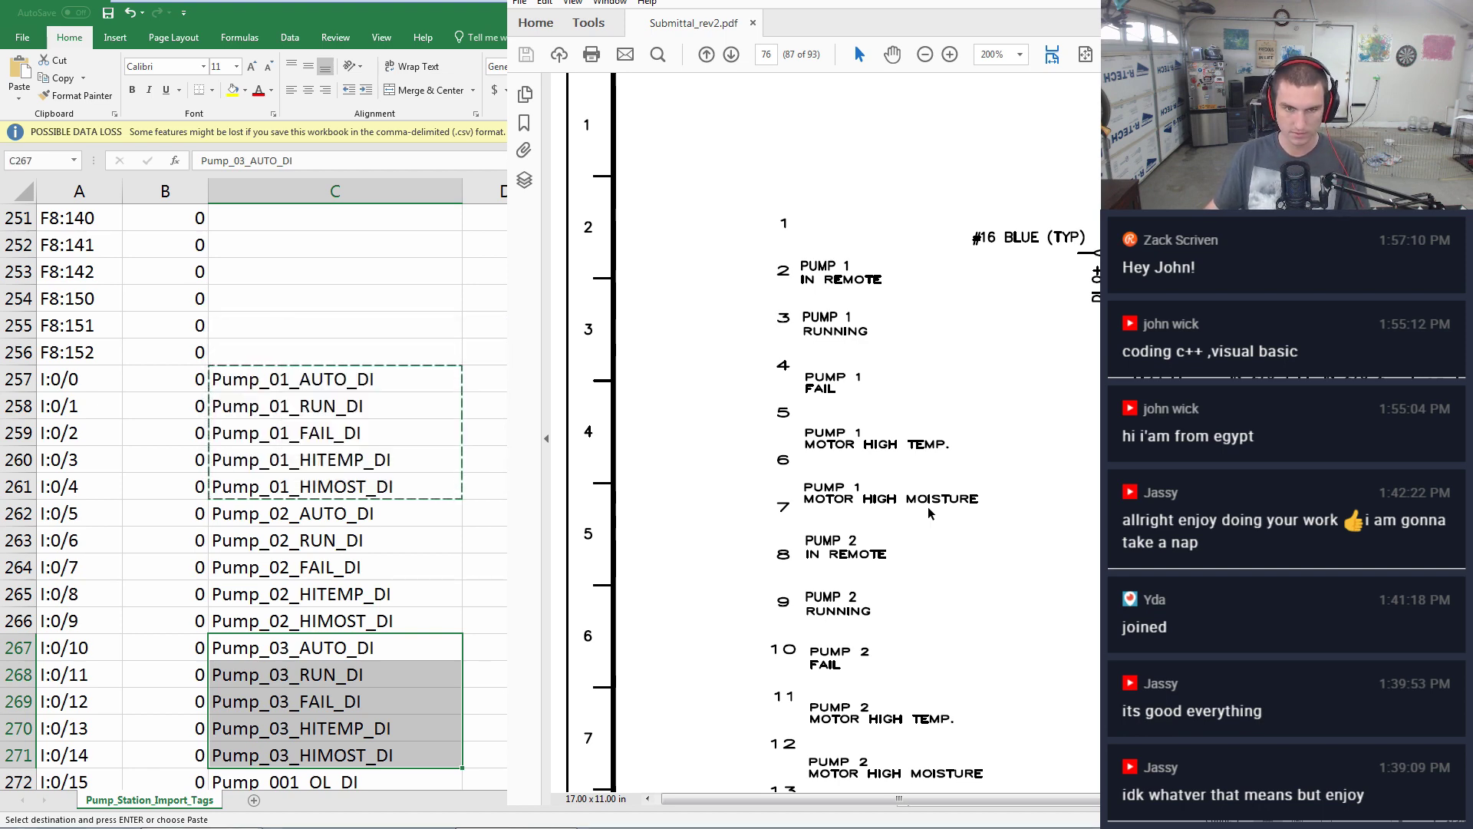
- Compare addresses I:0/0 to I:0/14 in the tag list with the input wire numbers and pump descriptions on the drawing
{"action": "scroll", "coordinate": [952, 499], "scroll_direction": "down", "scroll_amount": 3}
{"action": "scroll", "coordinate": [990, 527], "scroll_direction": "down", "scroll_amount": 2}
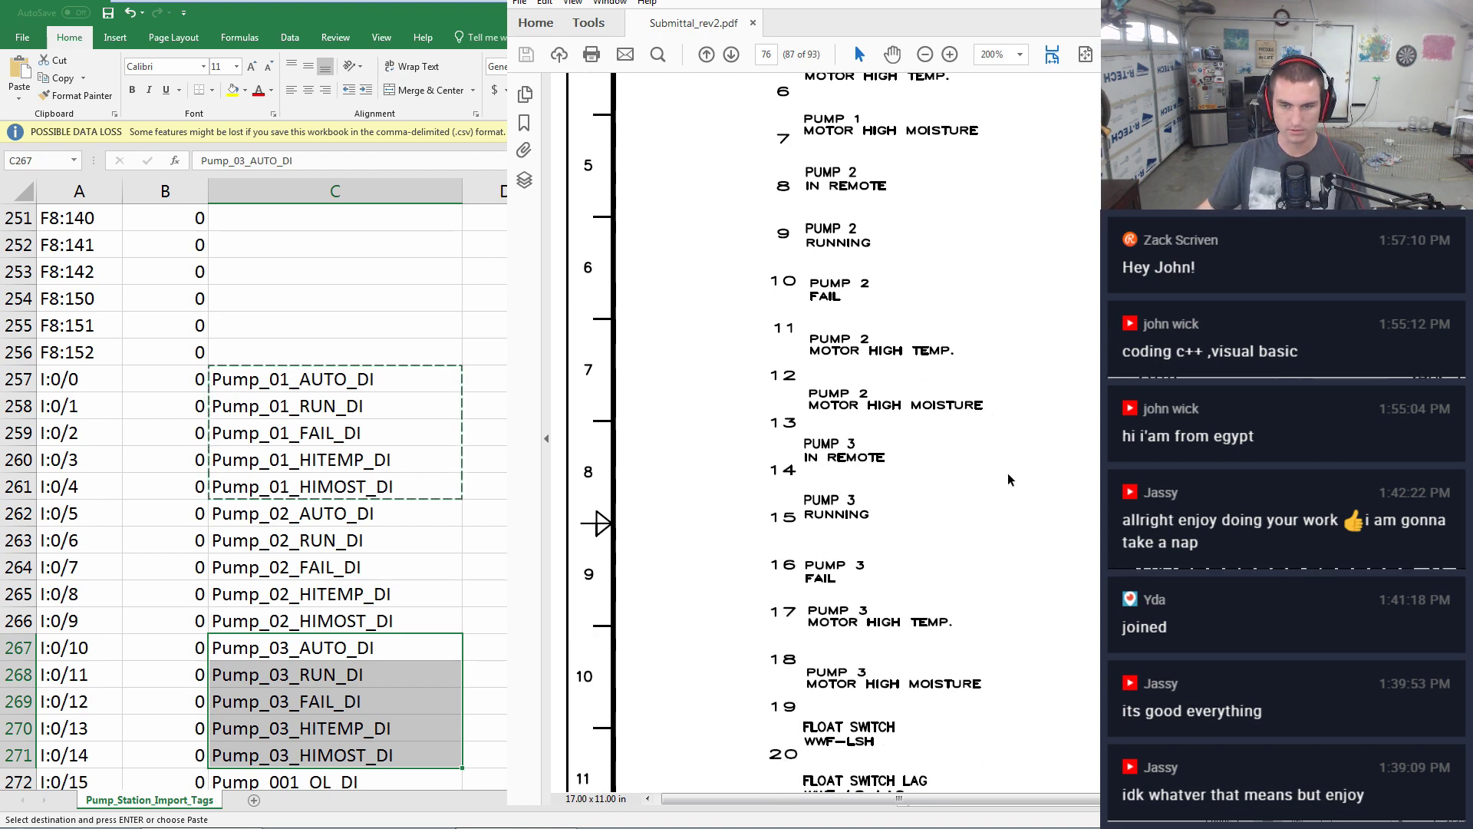
{"action": "scroll", "coordinate": [990, 499], "scroll_direction": "down", "scroll_amount": 1}
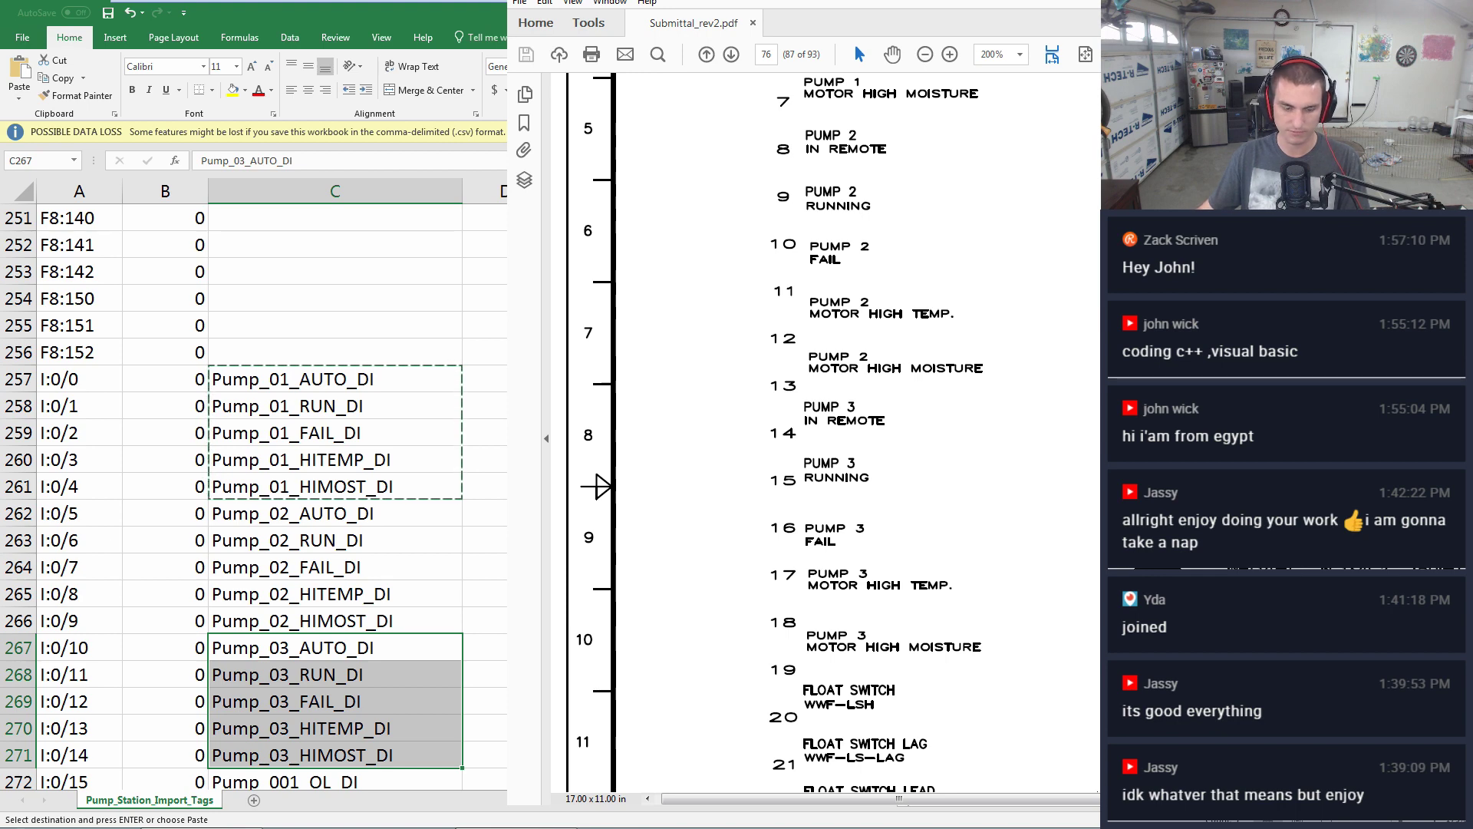
{"action": "left_click", "coordinate": [92, 772]}
{"action": "left_click", "coordinate": [84, 757]}
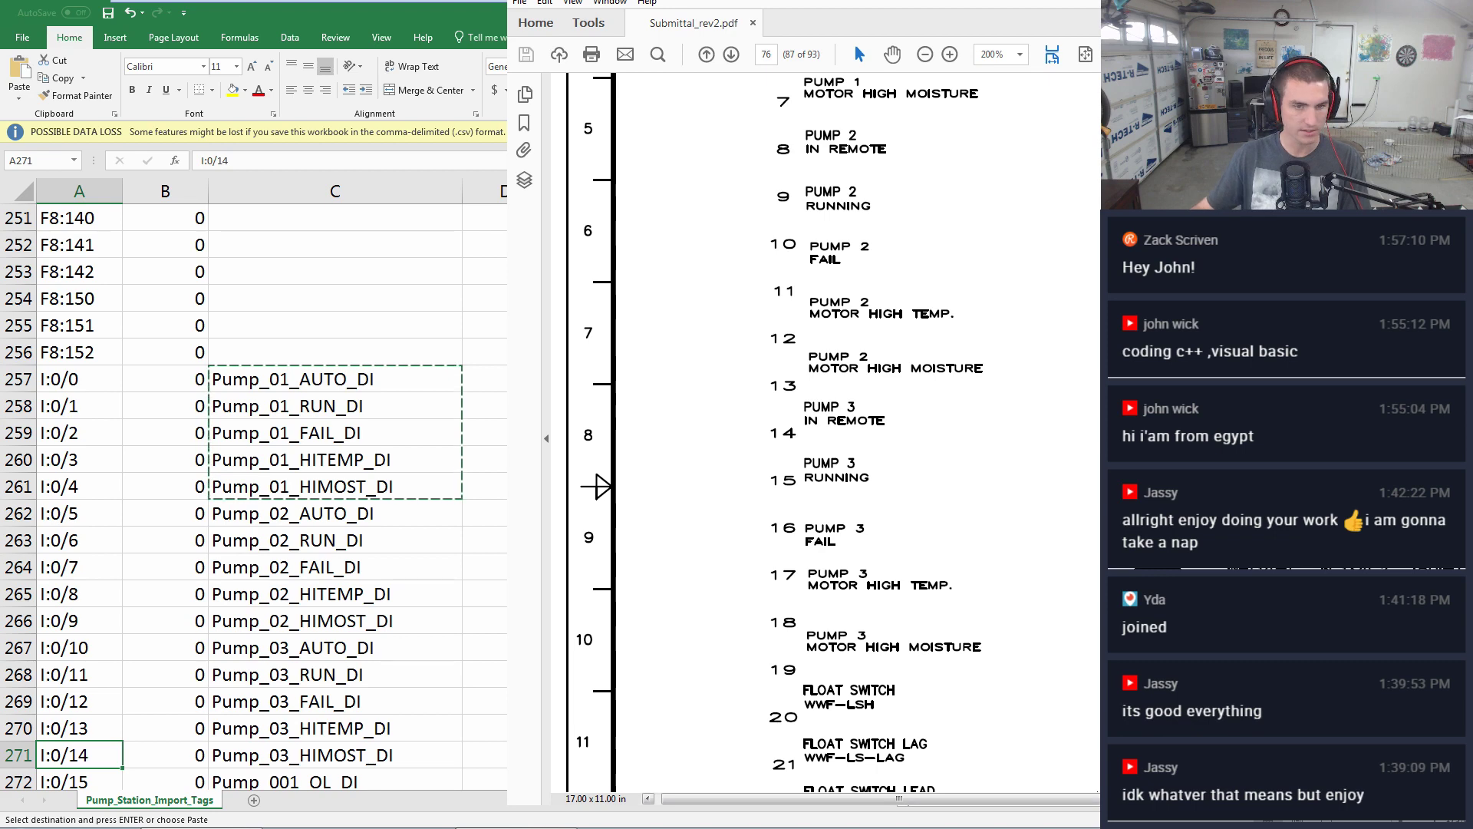
{"action": "left_click_drag", "start_coordinate": [898, 798], "coordinate": [964, 798]}
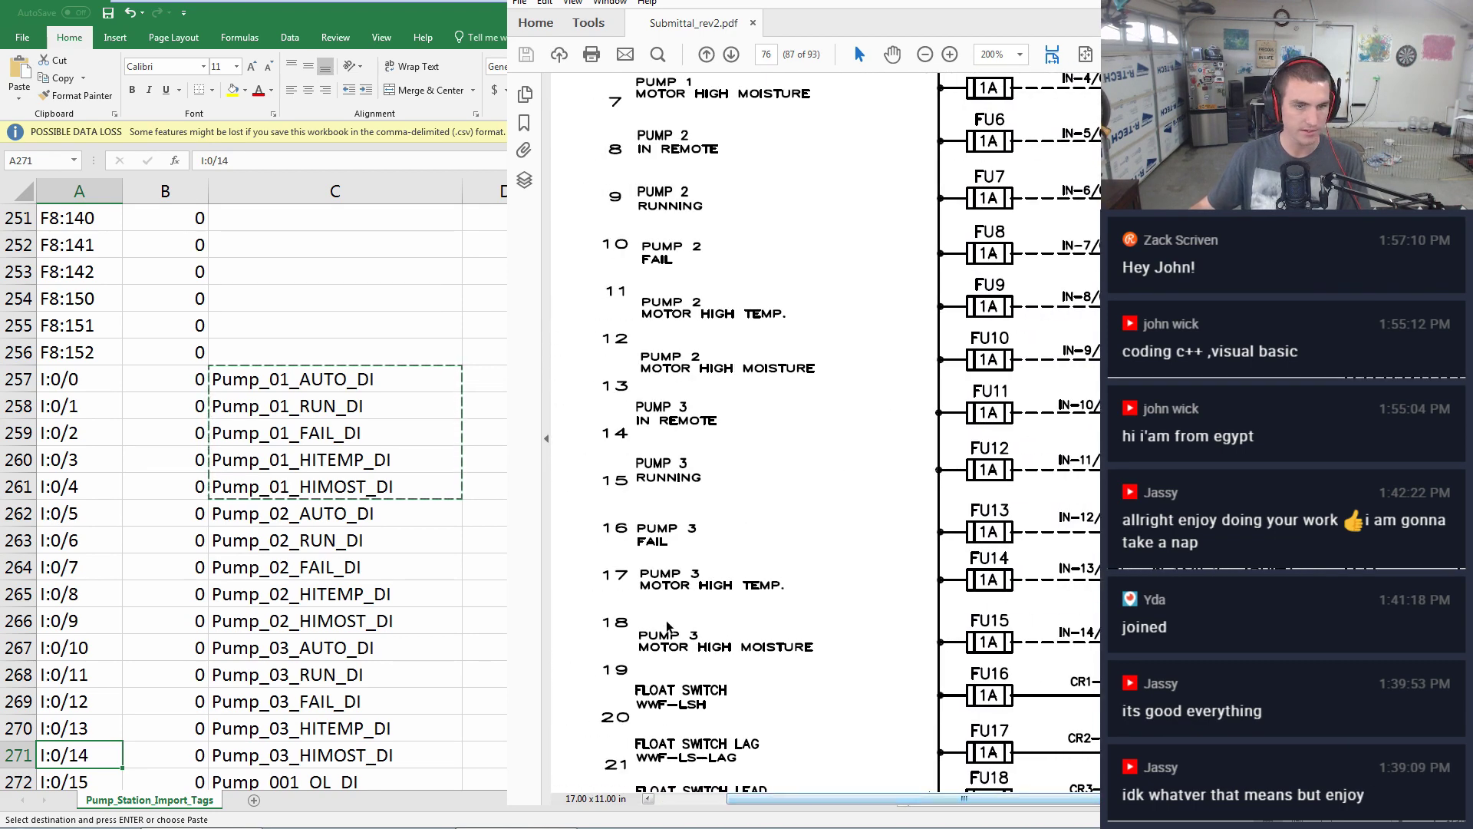
{"action": "left_click_drag", "start_coordinate": [862, 799], "coordinate": [931, 801]}
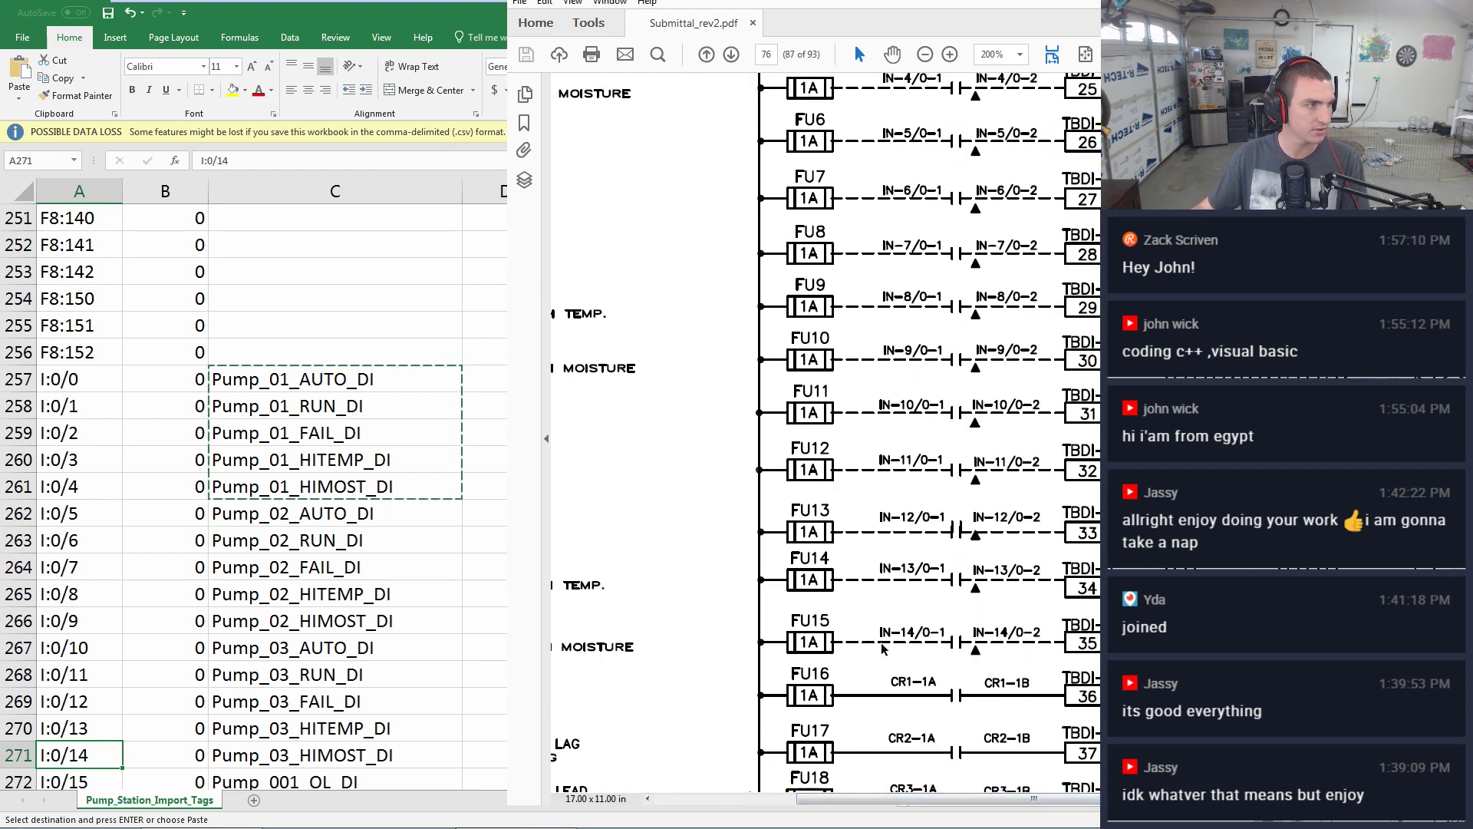
{"action": "left_click_drag", "start_coordinate": [88, 381], "coordinate": [131, 752]}
{"action": "left_click_drag", "start_coordinate": [942, 800], "coordinate": [836, 798]}
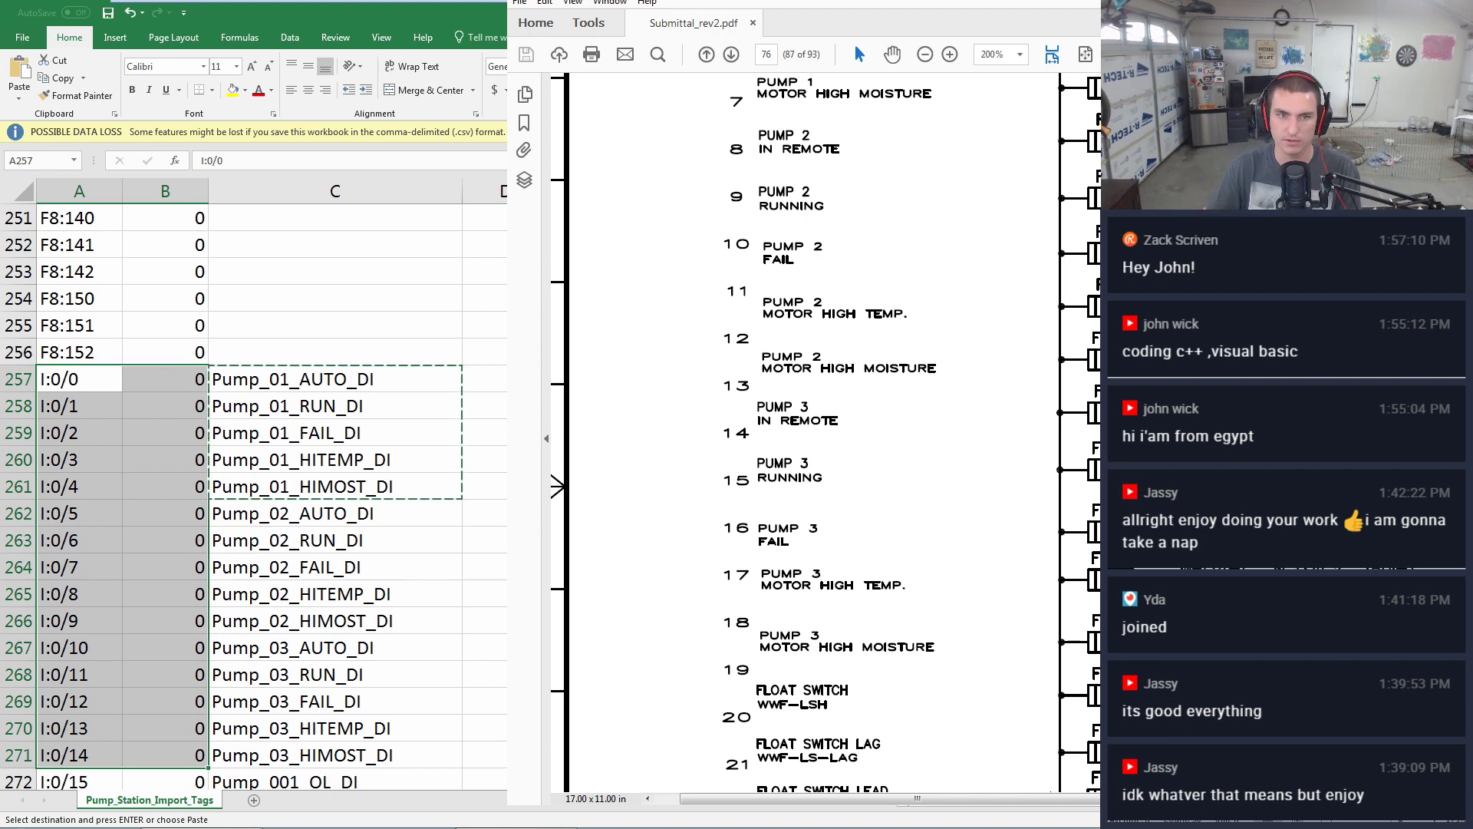
- Check the drawing's float switch and low level inputs and clear the old tag names for I:0/15 to I:0/19 in C272:C276
{"action": "left_click", "coordinate": [236, 429]}
{"action": "scroll", "coordinate": [108, 450], "scroll_direction": "down", "scroll_amount": 1}
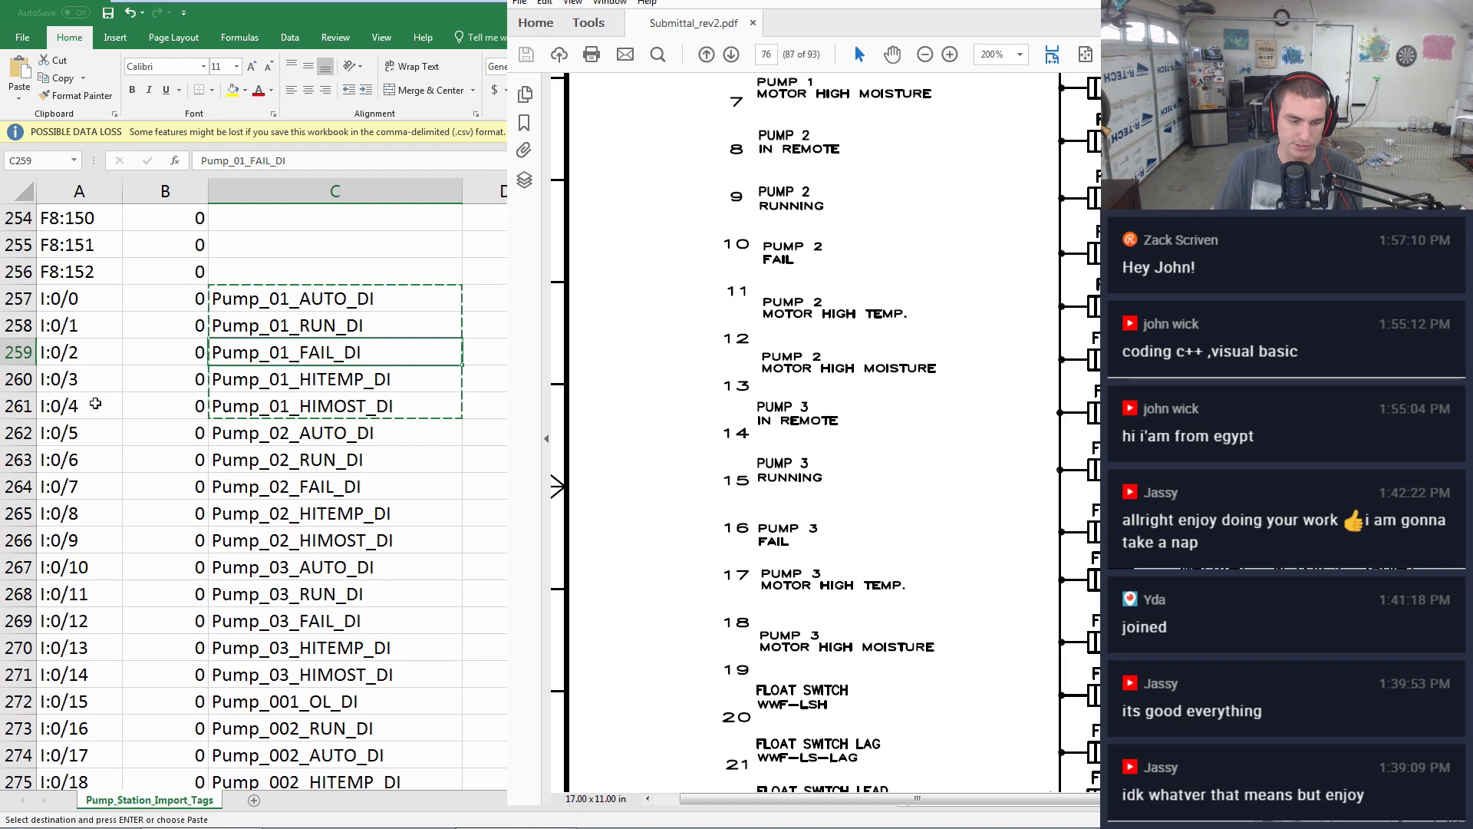
{"action": "scroll", "coordinate": [372, 472], "scroll_direction": "down", "scroll_amount": 3}
{"action": "left_click", "coordinate": [342, 438]}
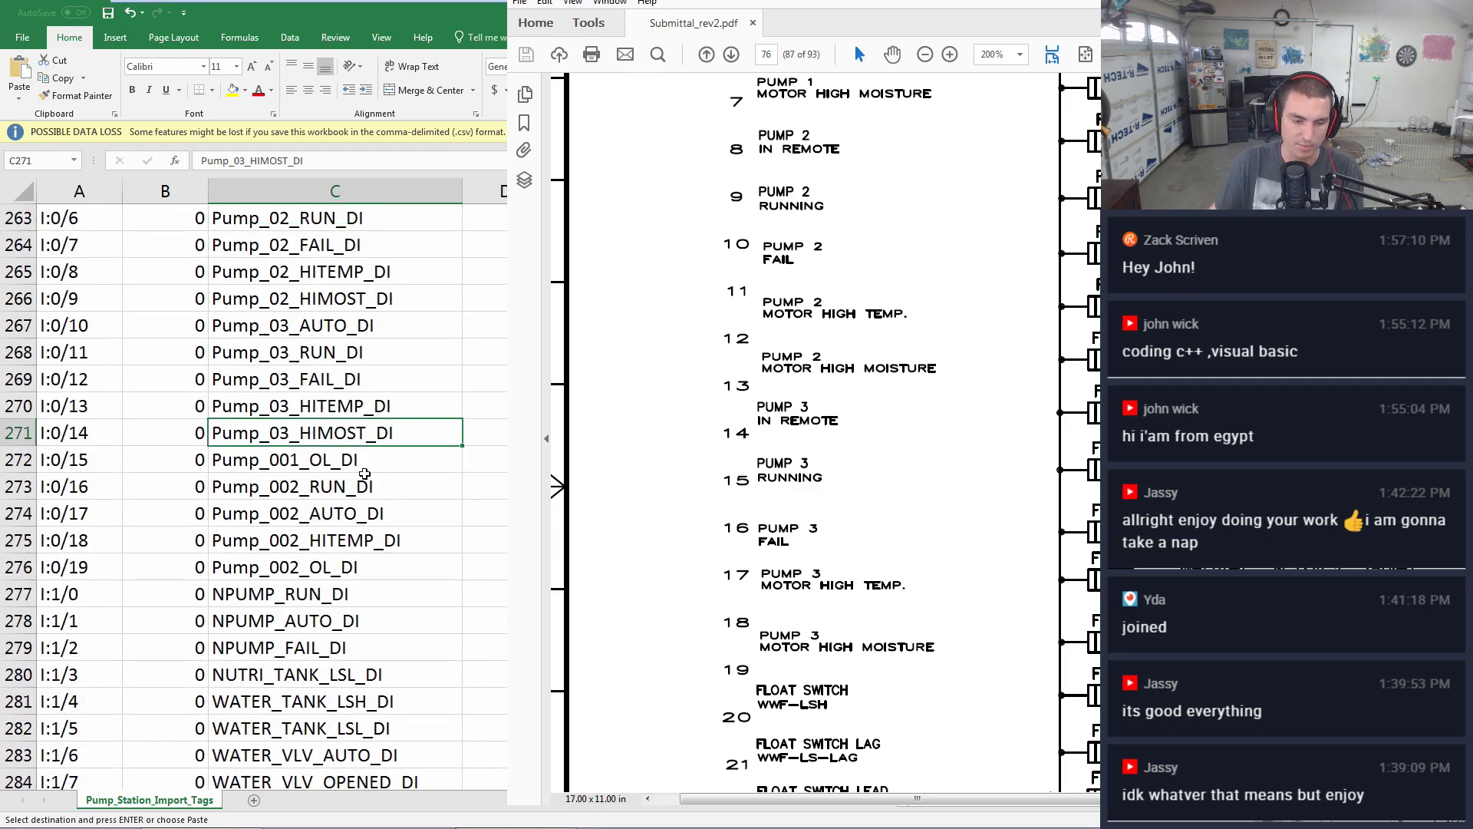
{"action": "scroll", "coordinate": [344, 469], "scroll_direction": "down", "scroll_amount": 1}
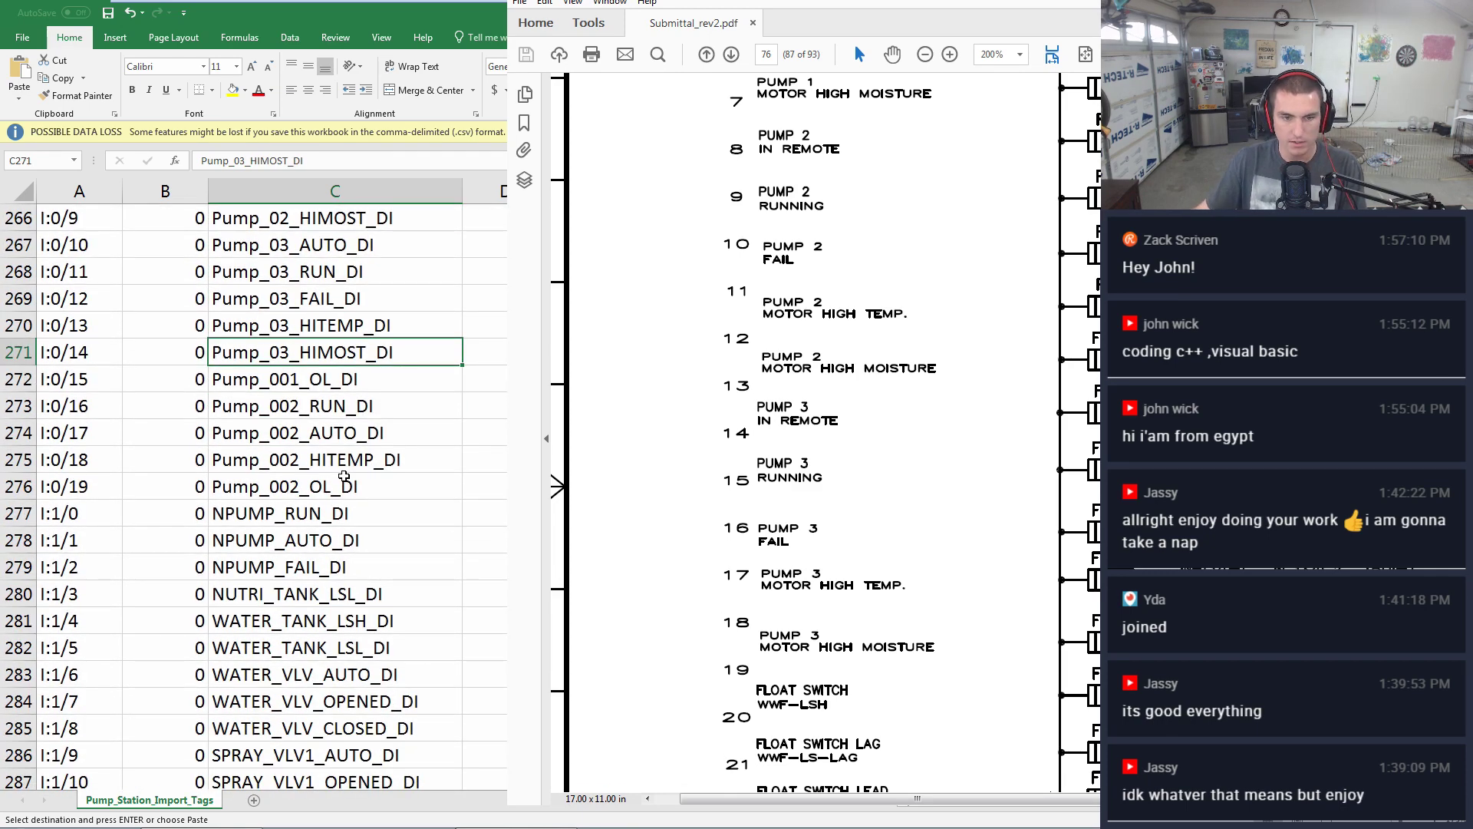
{"action": "scroll", "coordinate": [806, 430], "scroll_direction": "down", "scroll_amount": 1}
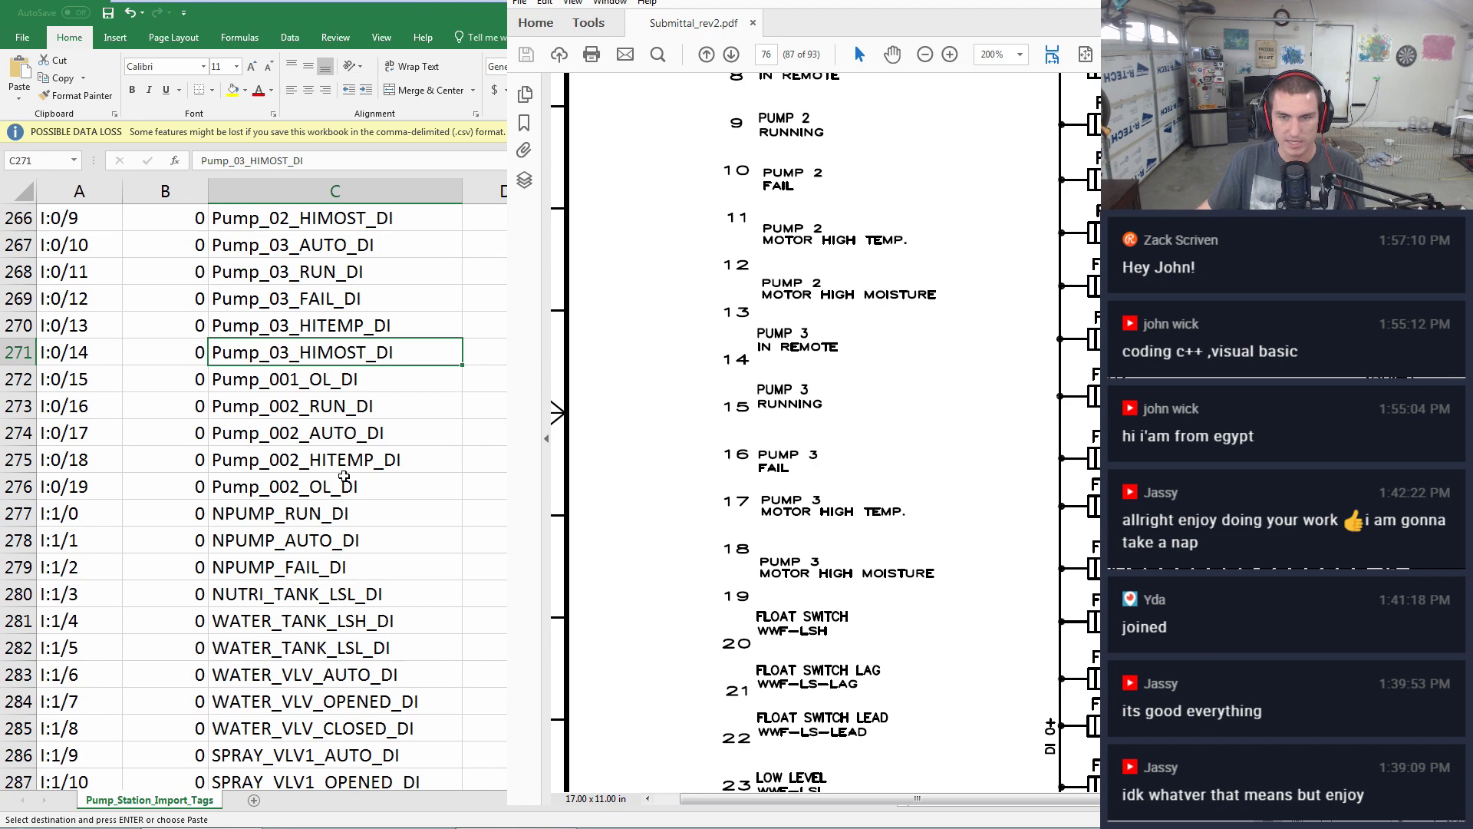
{"action": "scroll", "coordinate": [806, 429], "scroll_direction": "down", "scroll_amount": 1}
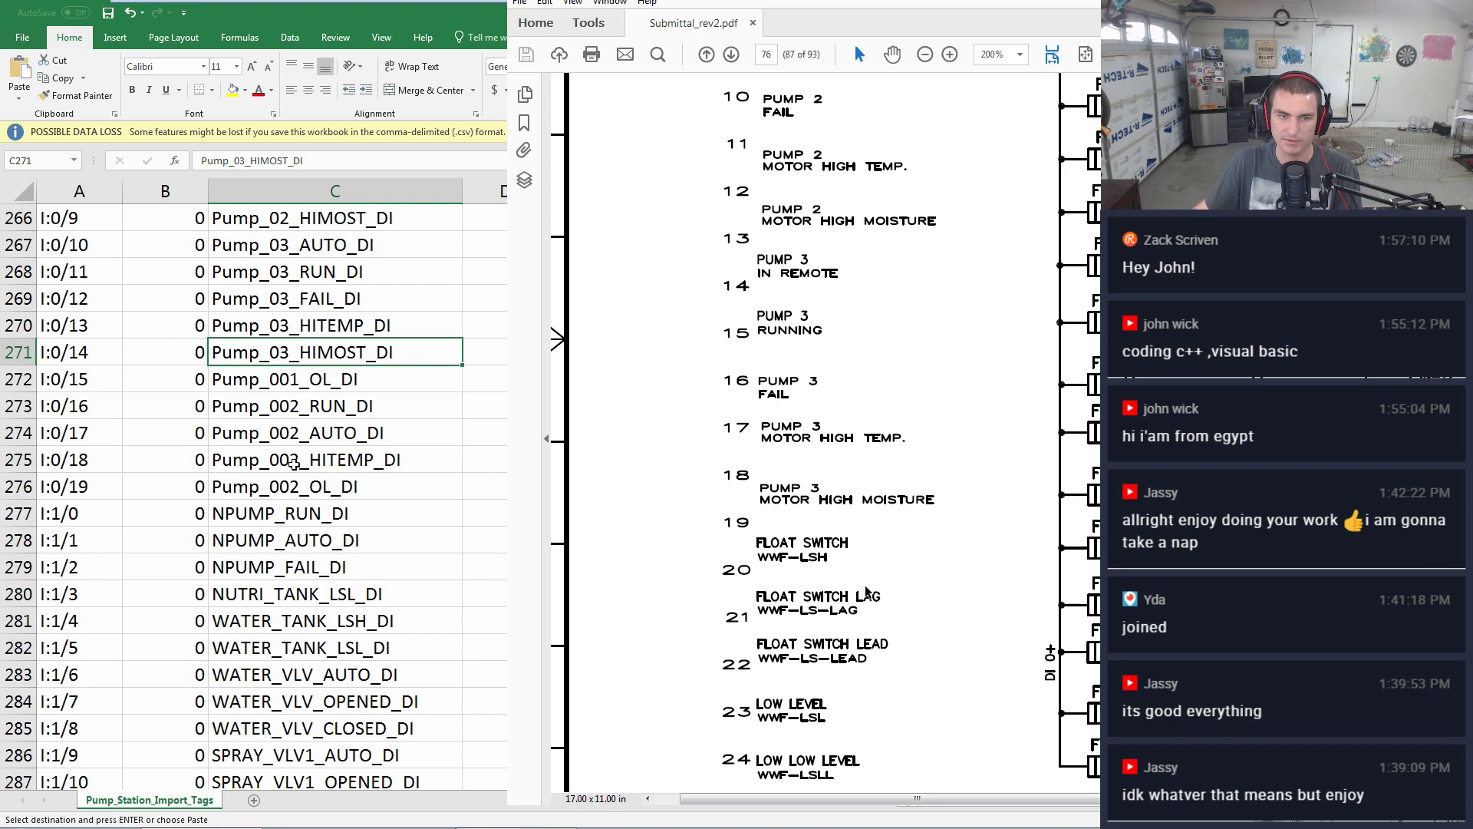
{"action": "left_click", "coordinate": [338, 379]}
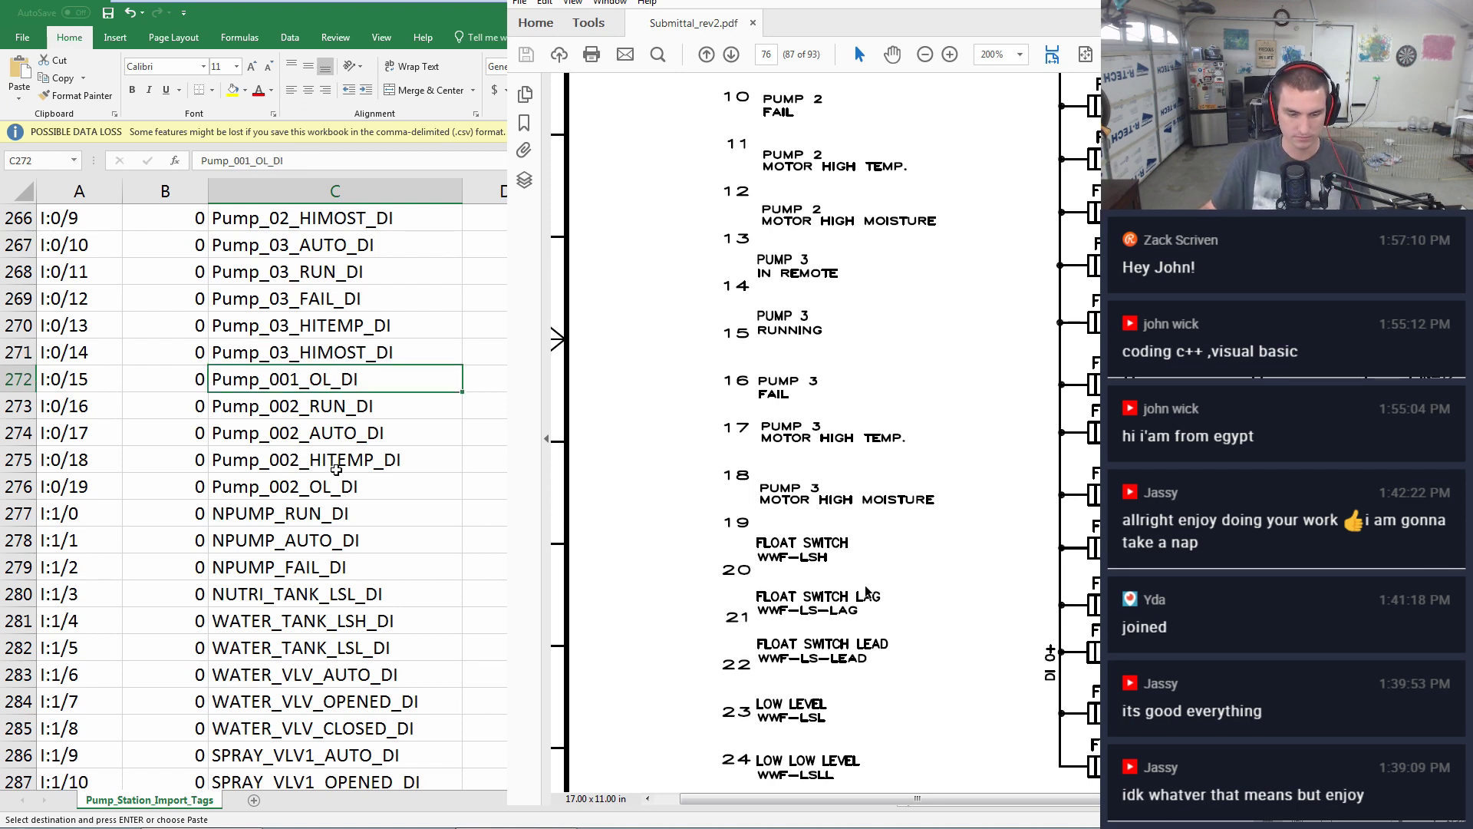
{"action": "left_click_drag", "start_coordinate": [325, 483], "coordinate": [326, 376]}
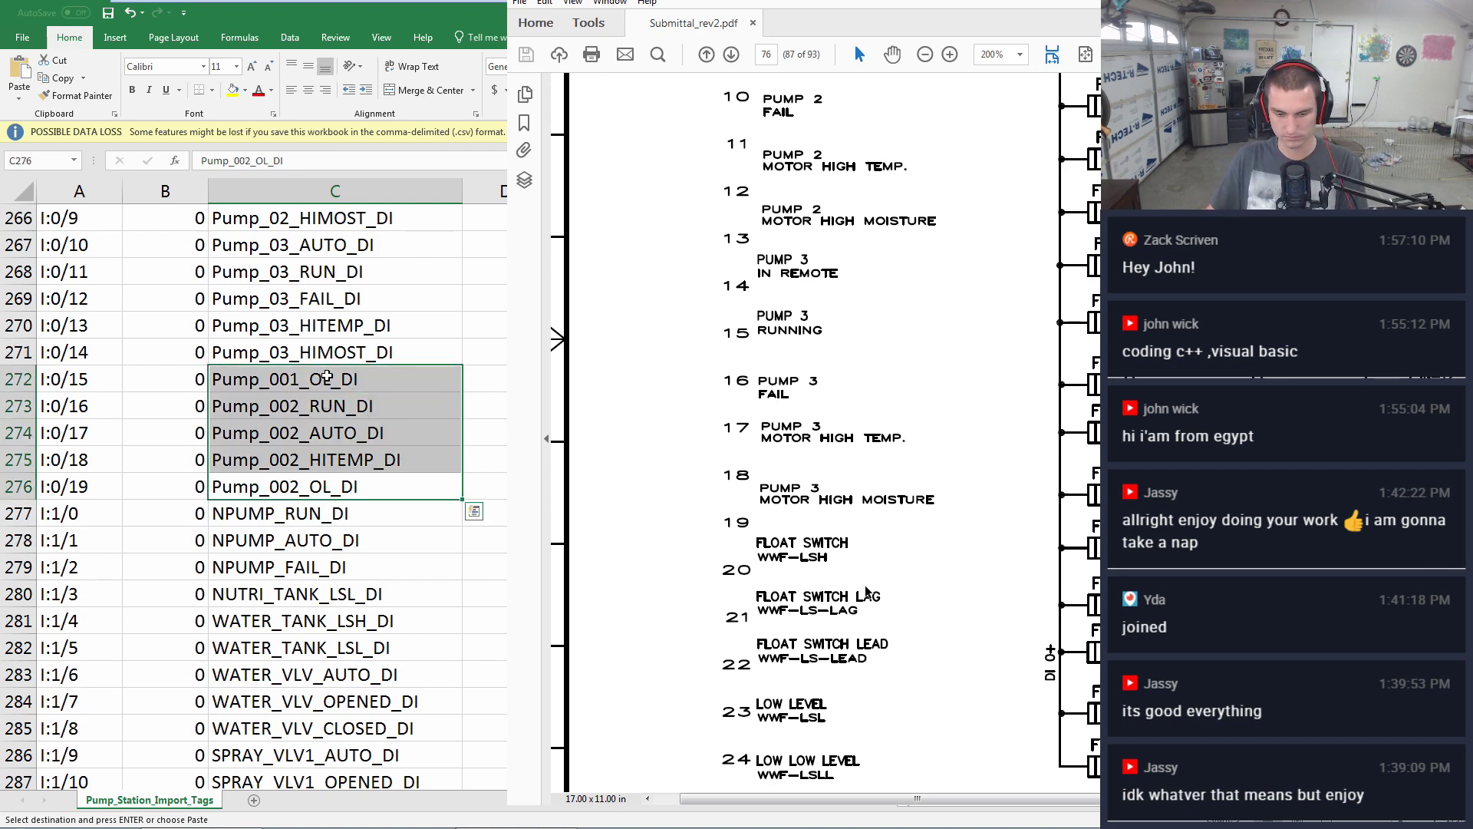
{"action": "key", "text": "Delete"}
{"action": "left_click", "coordinate": [326, 375]}
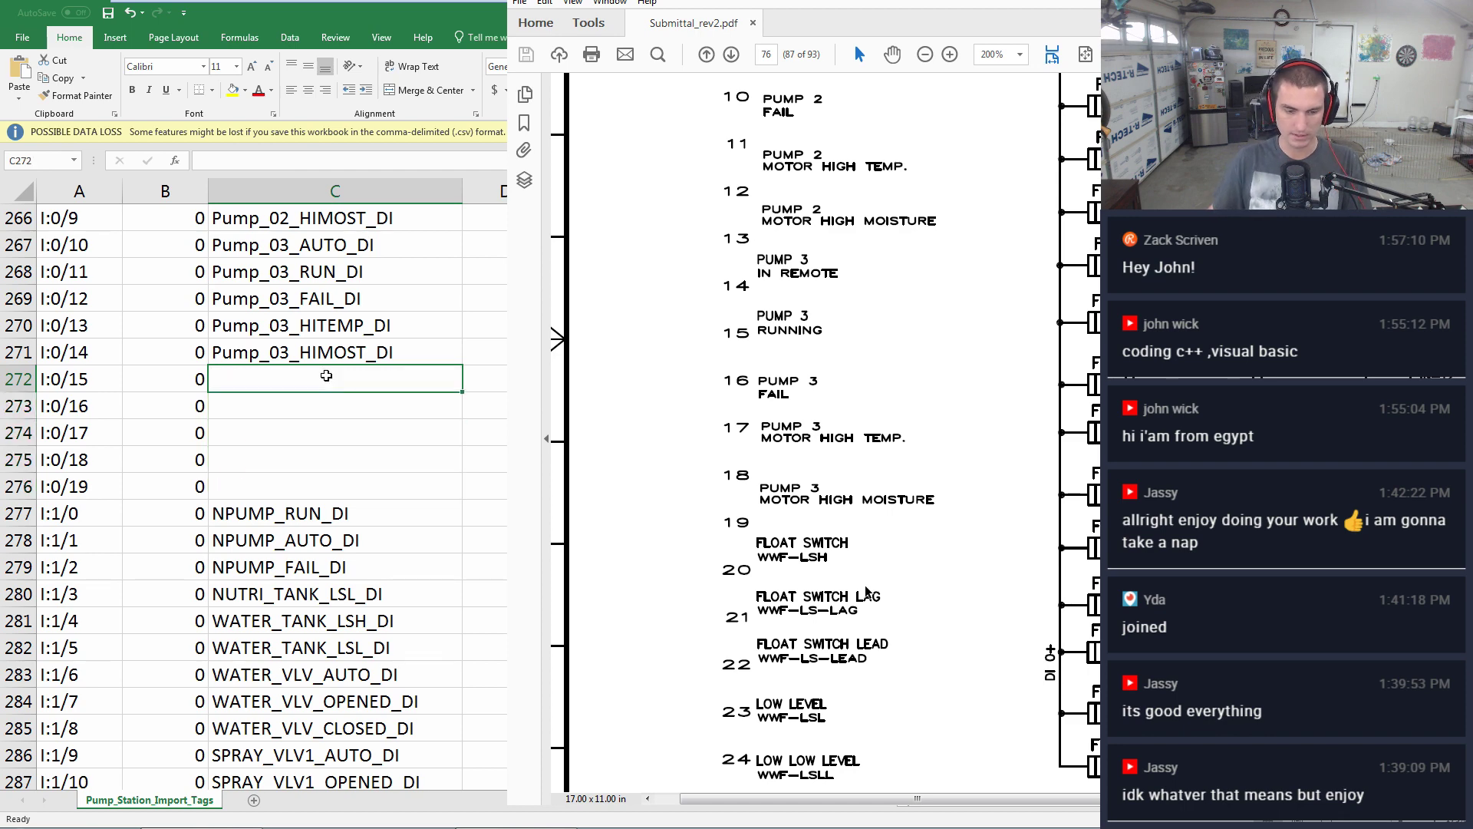
- Enter FS_WWF_LSH_DI in C272 as the tag name for the high float switch input at I:0/15
{"action": "type", "text": "FL"}
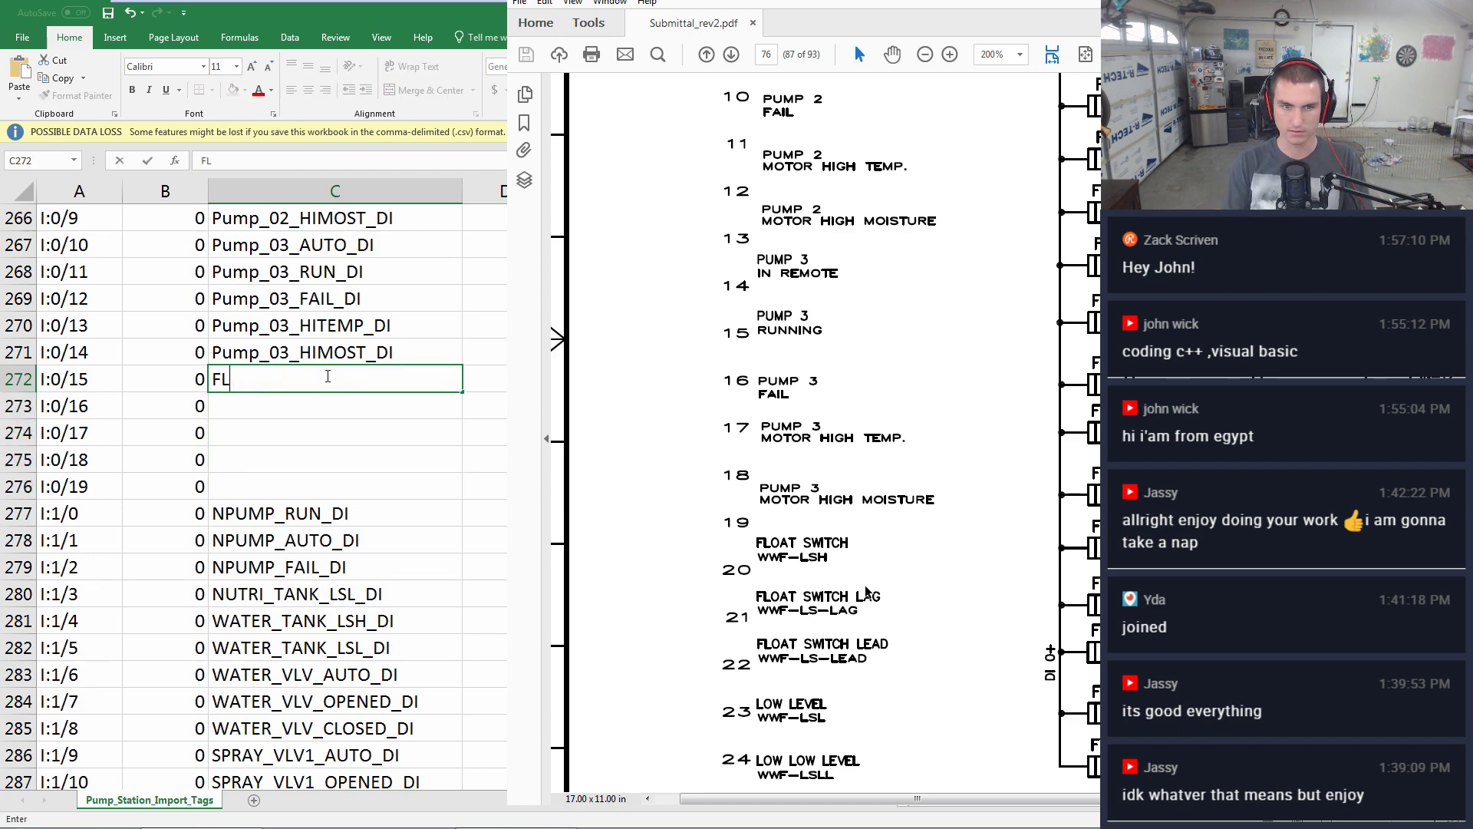
{"action": "type", "text": "OAT_SWITCH"}
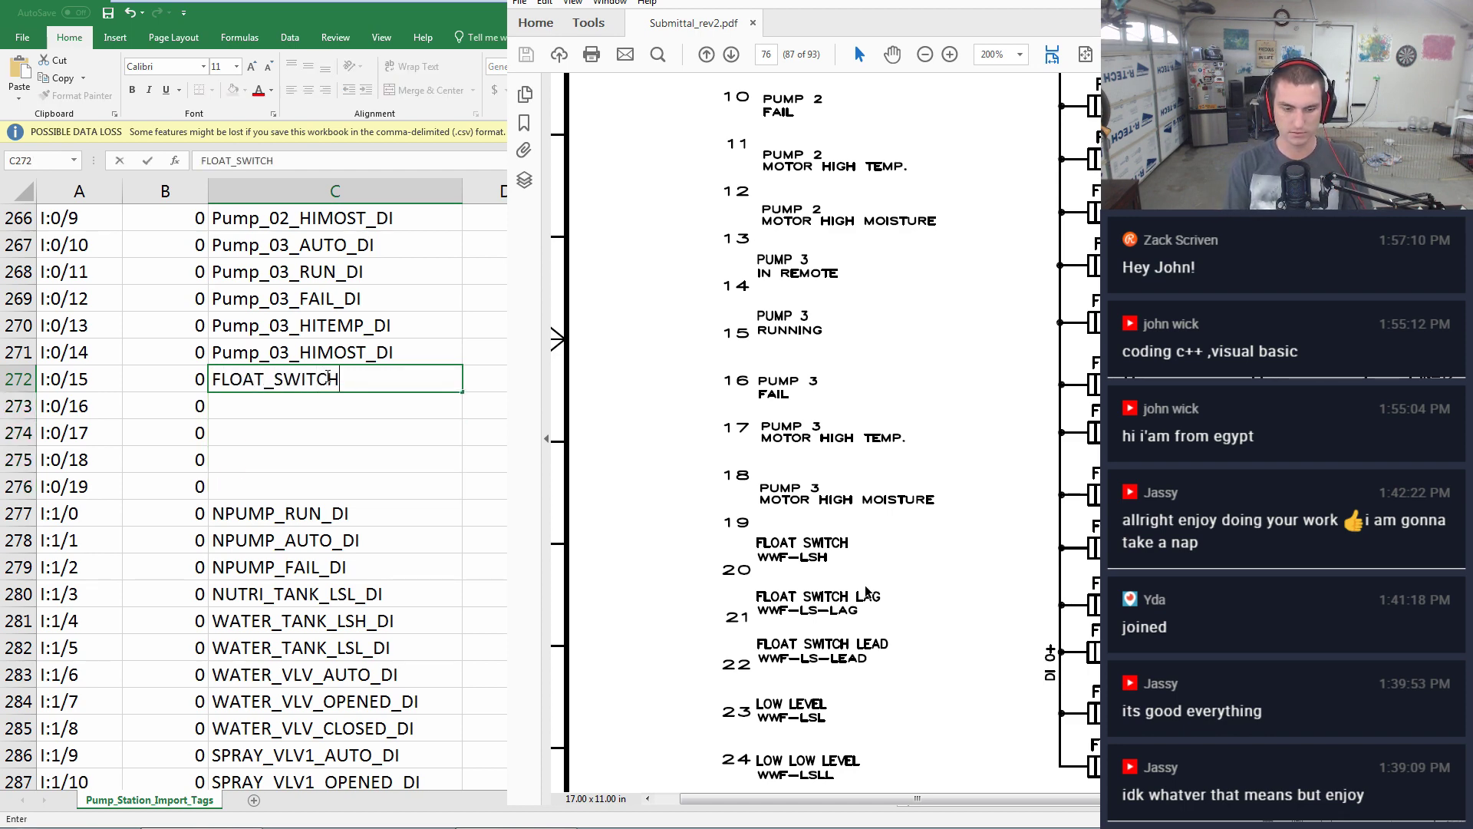
{"action": "type", "text": "_WWF_LSH"}
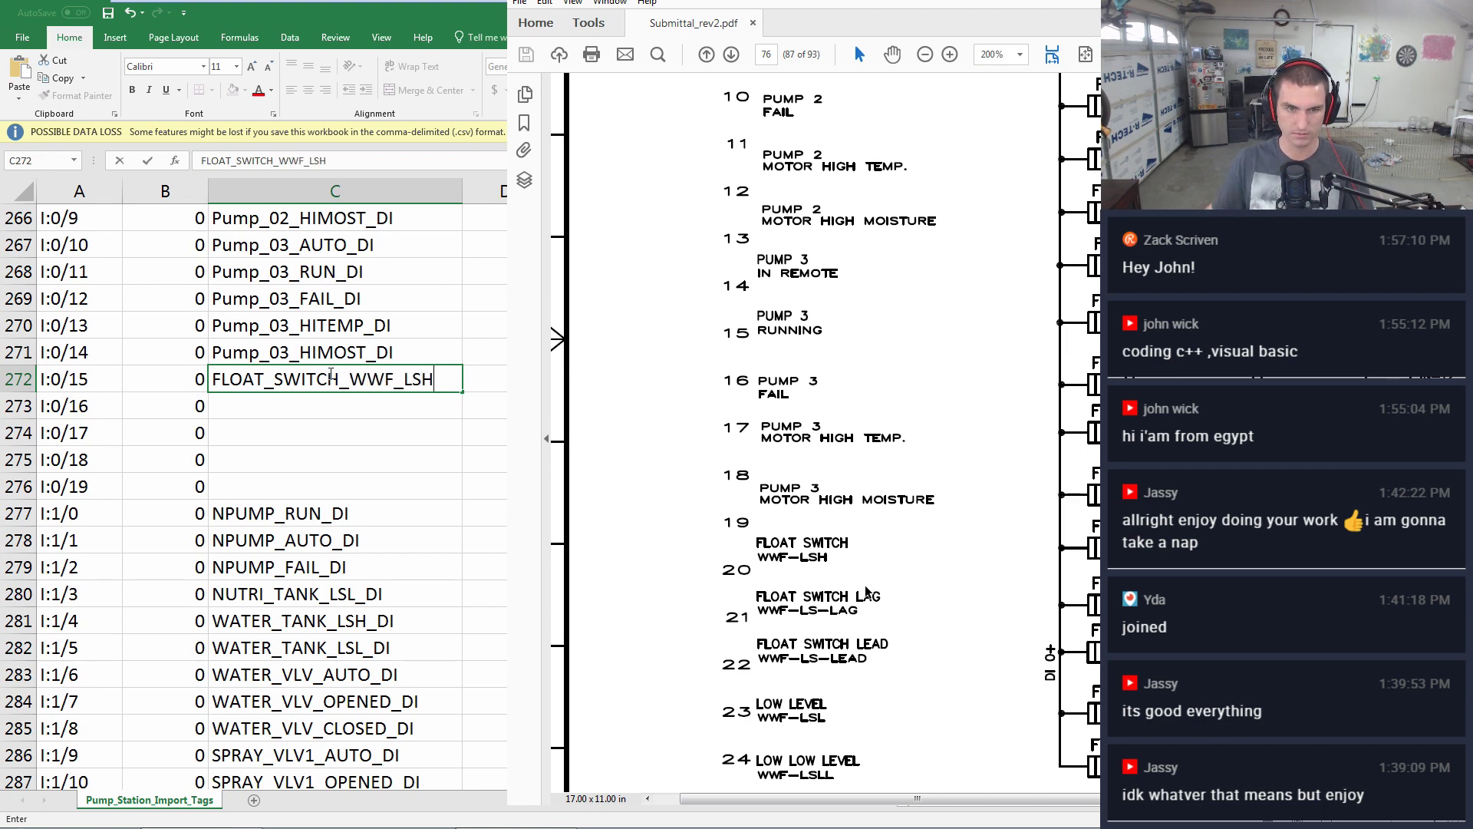
{"action": "left_click_drag", "start_coordinate": [341, 380], "coordinate": [207, 380]}
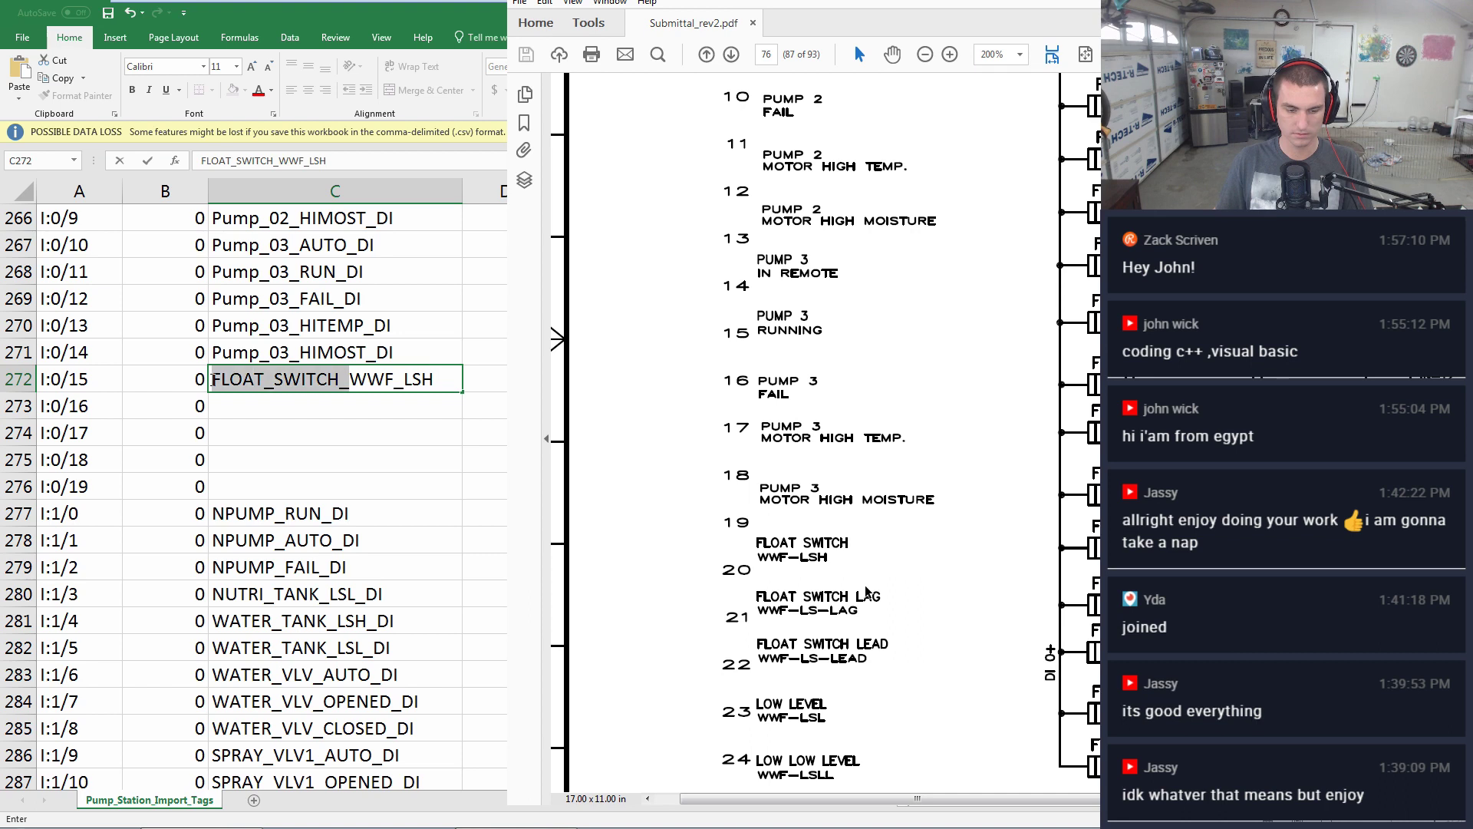
{"action": "type", "text": "FS_"}
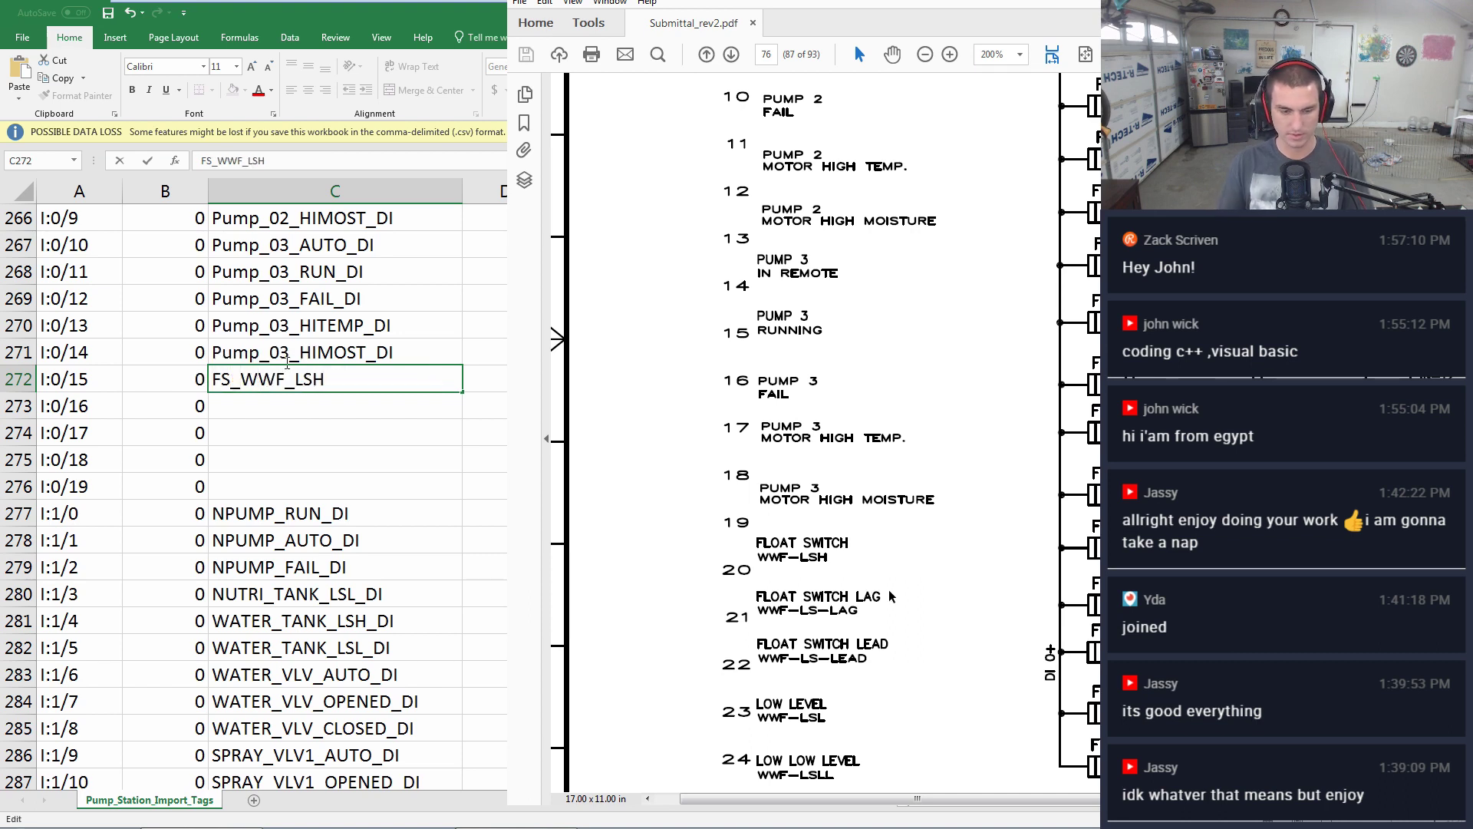
{"action": "type", "text": "_DI"}
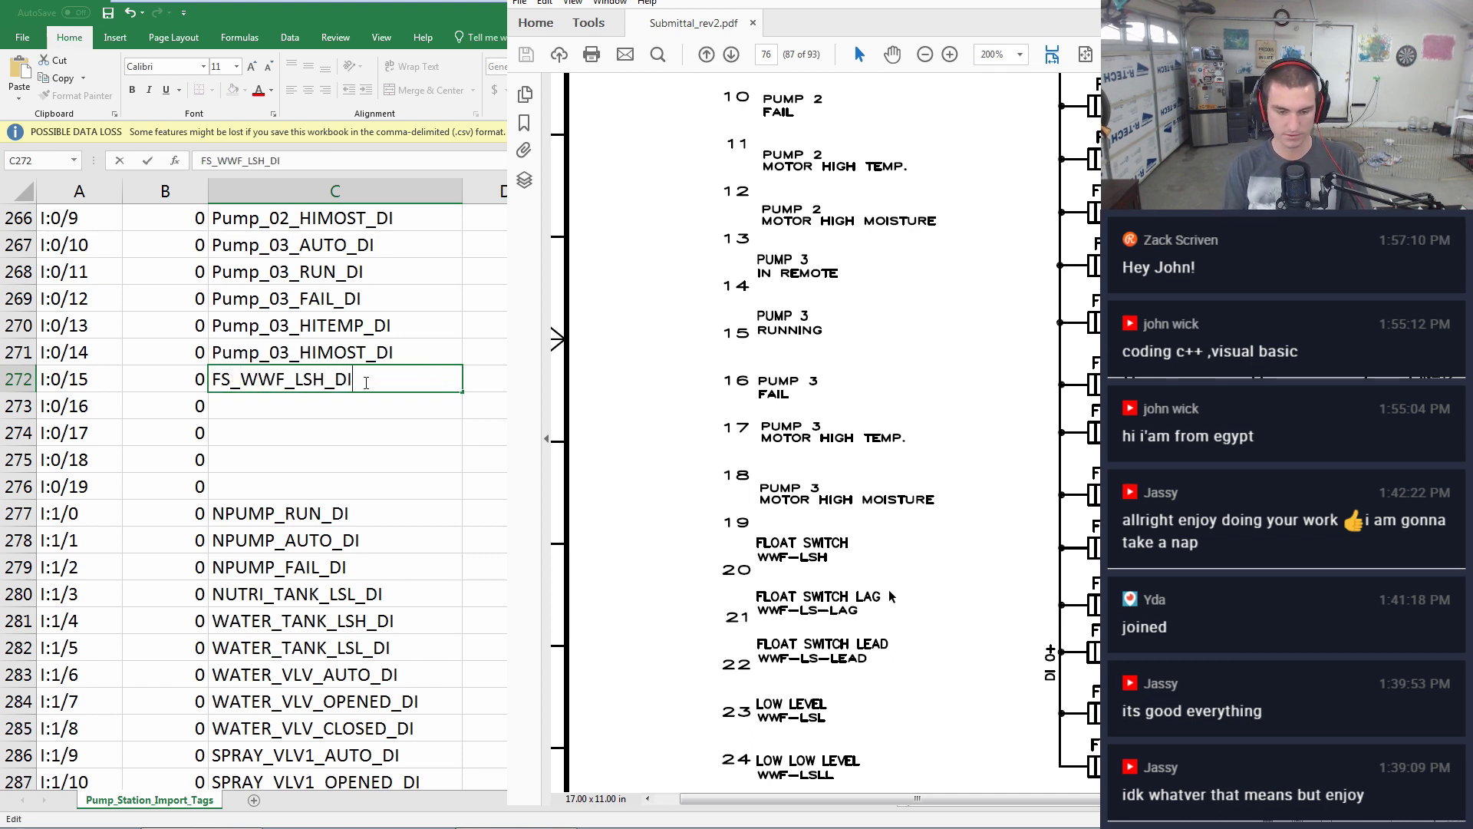
{"action": "key", "text": "Return"}
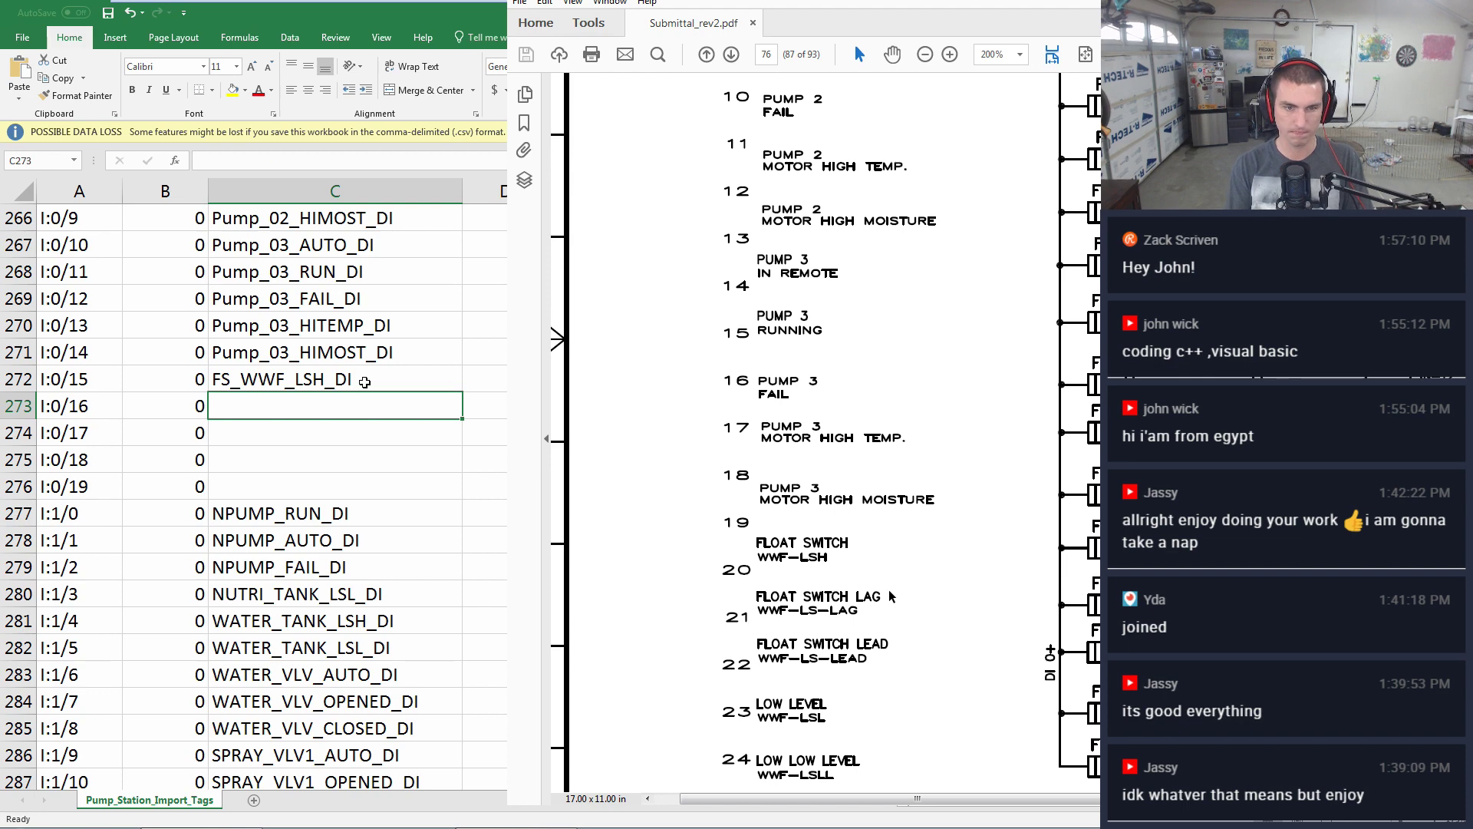
{"action": "double_click", "coordinate": [236, 379]}
{"action": "type", "text": "_LEAD"}
{"action": "key", "text": "Return"}
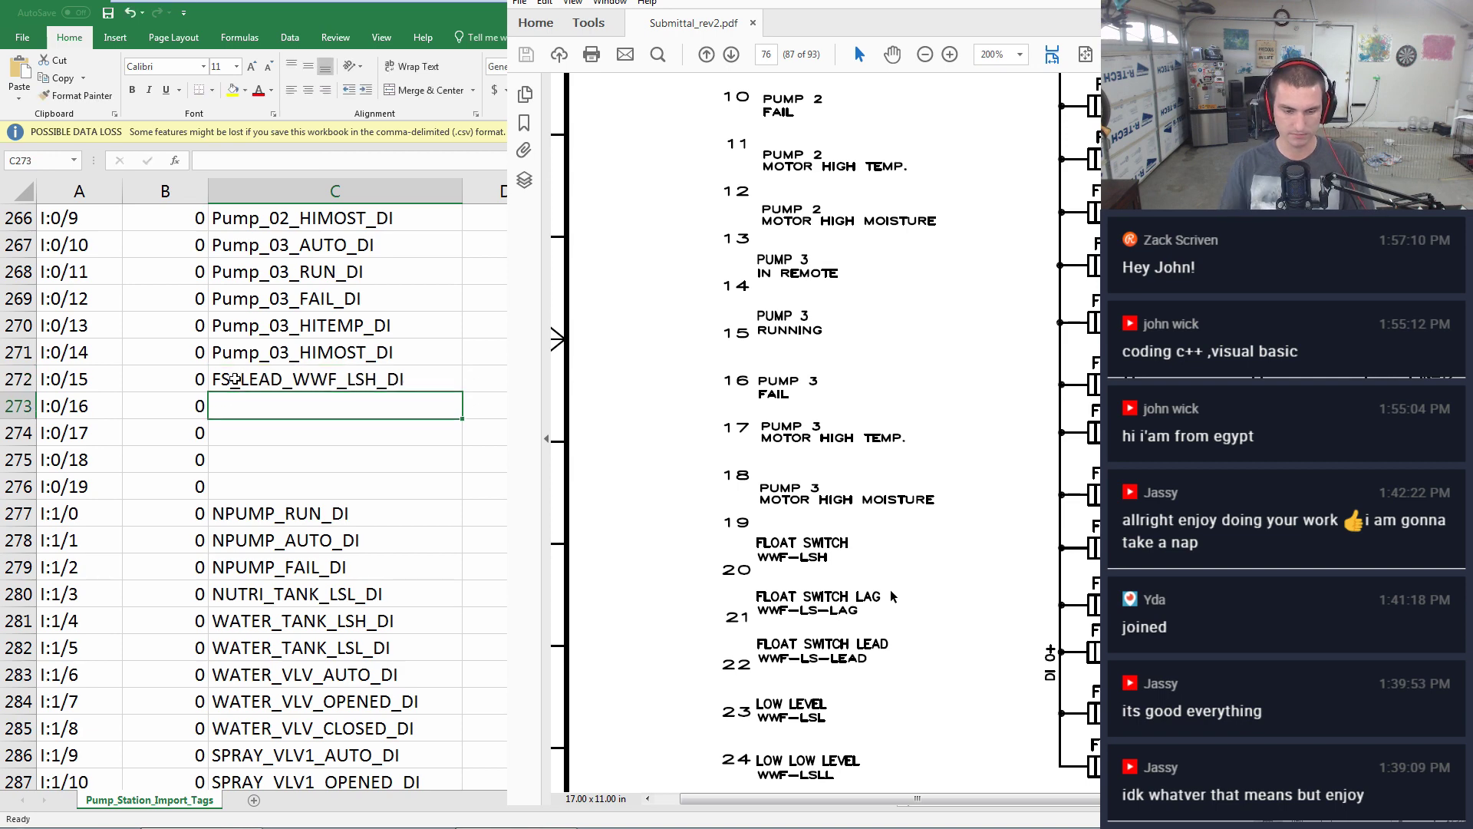
{"action": "double_click", "coordinate": [251, 380]}
{"action": "key", "text": "BackSpace"}
{"action": "key", "text": "BackSpace"}
{"action": "key", "text": "BackSpace"}
{"action": "key", "text": "BackSpace"}
{"action": "key", "text": "BackSpace"}
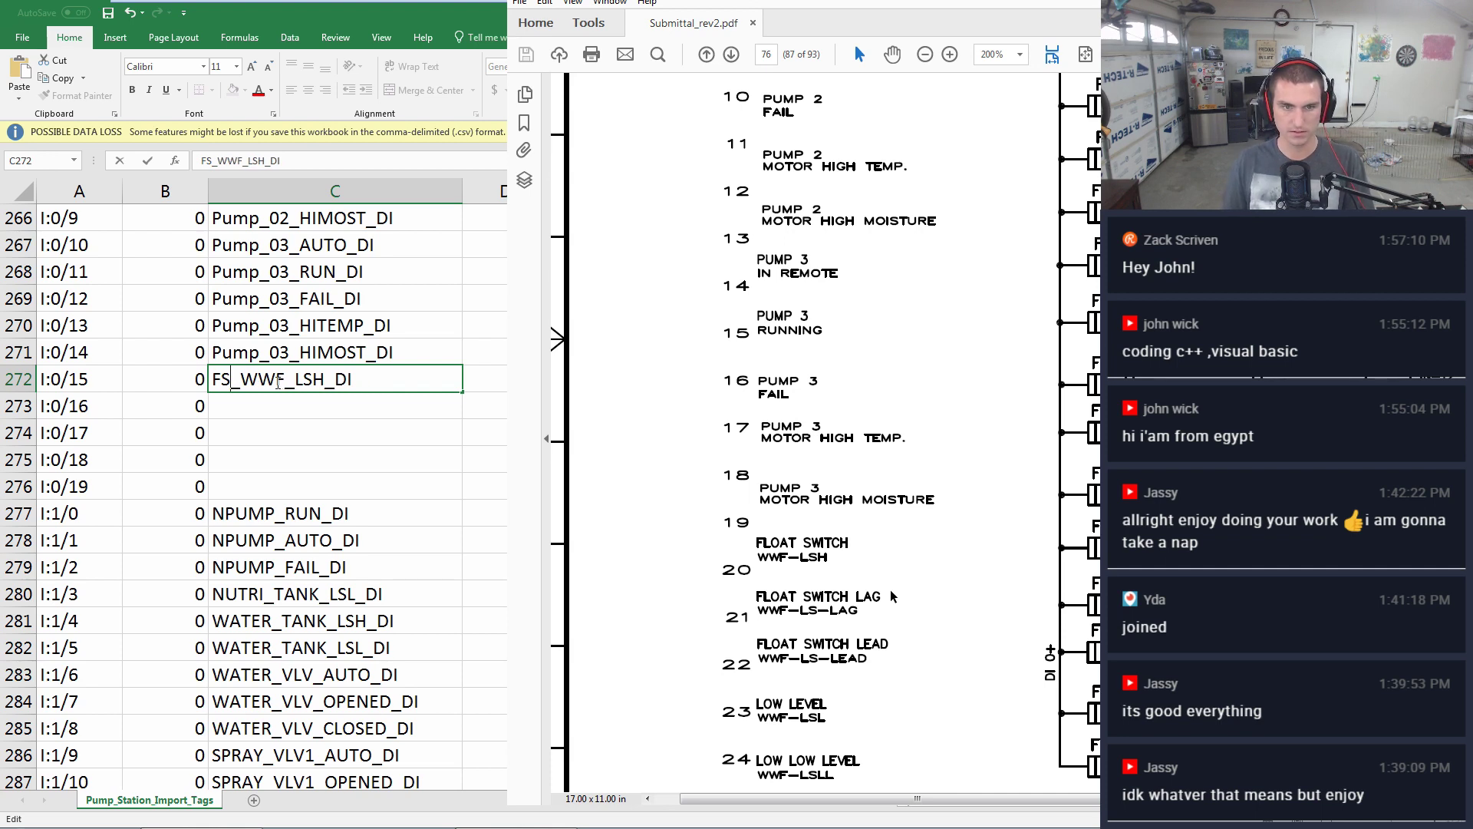
{"action": "key", "text": "Return"}
- Enter FS_LAG_WWF in C273 as the tag name for the lag float switch input at I:0/16
{"action": "type", "text": "FS_"}
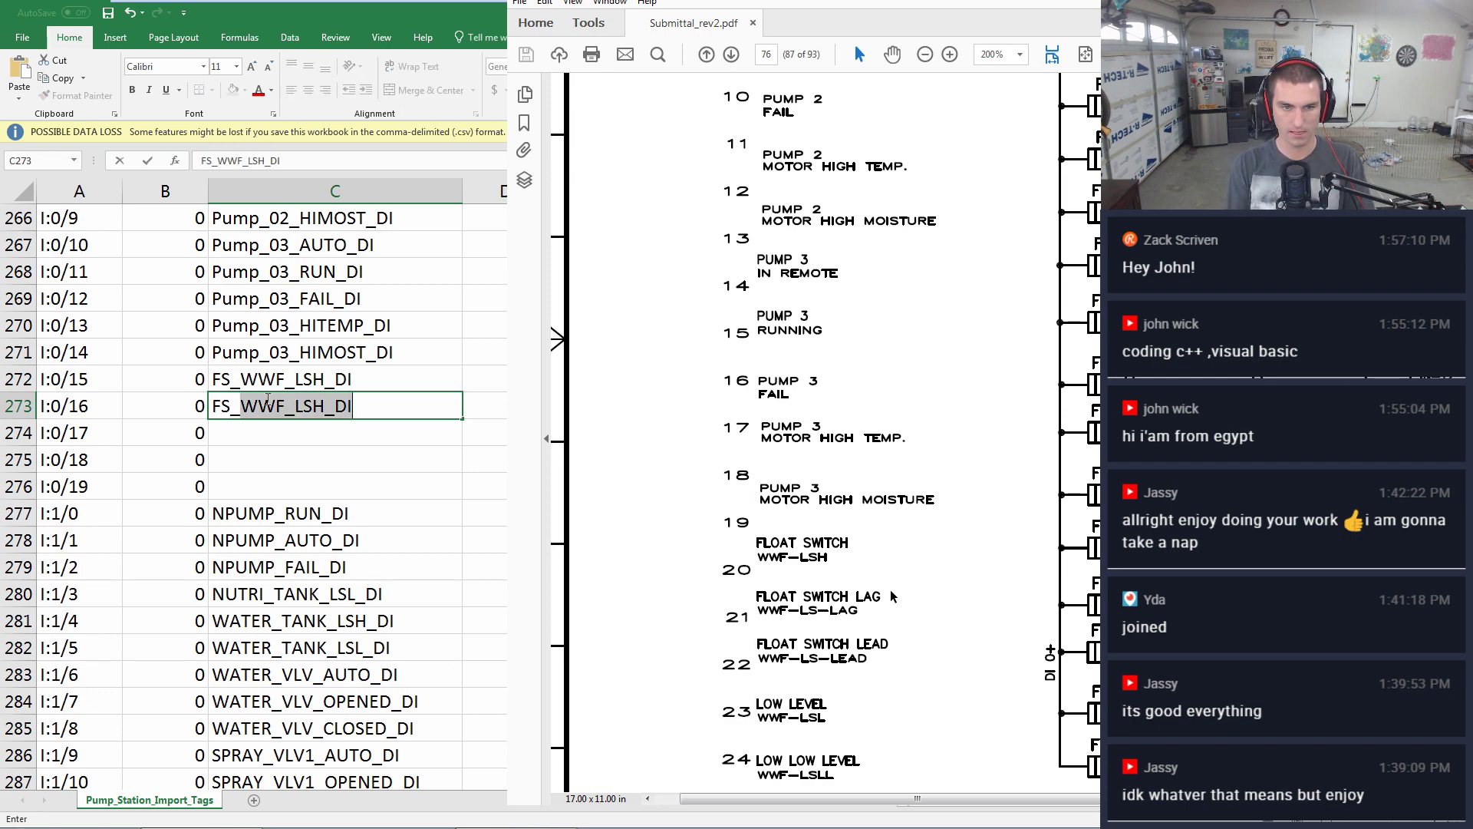
{"action": "type", "text": "LA"}
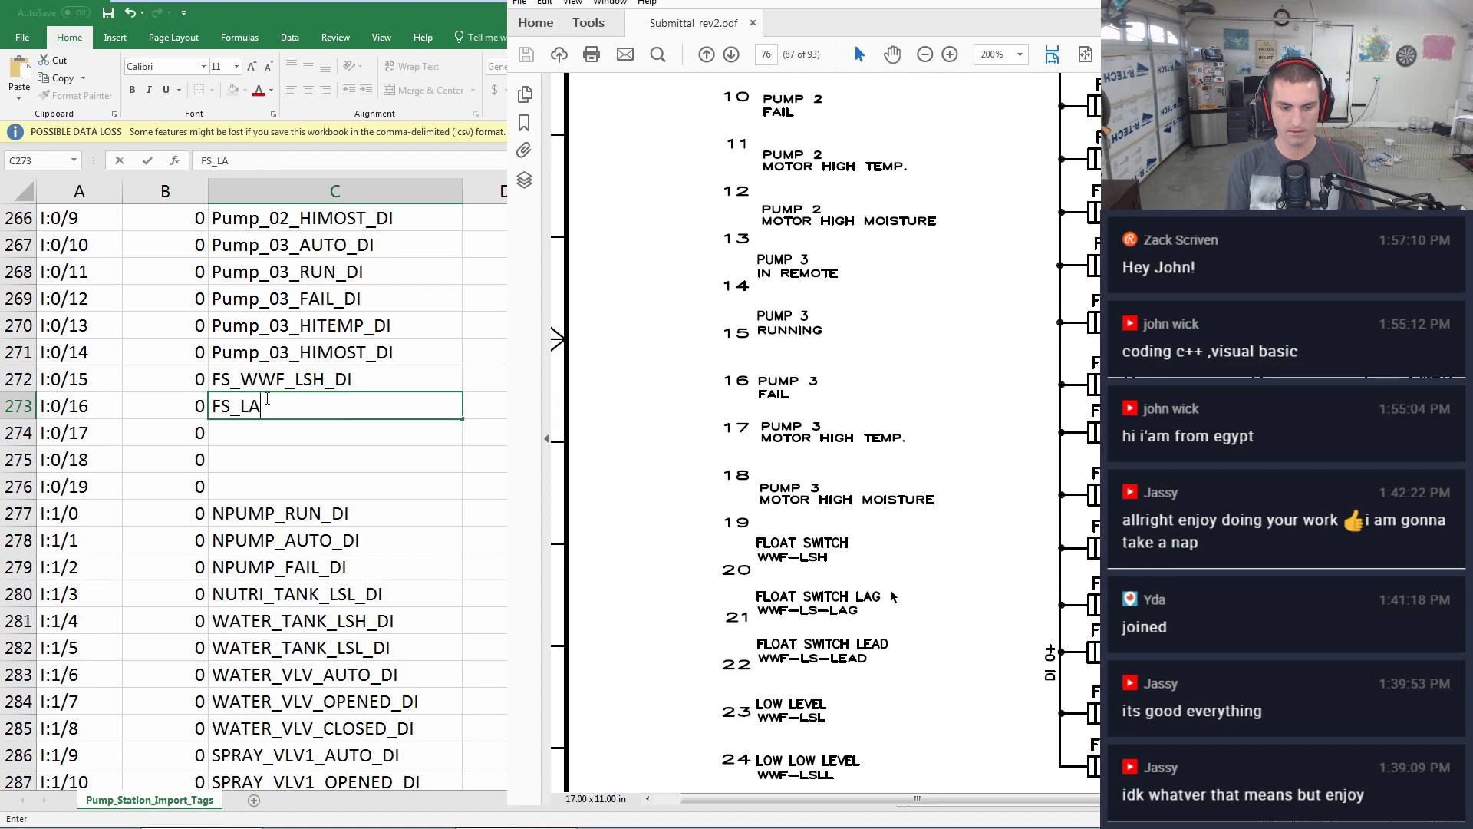
{"action": "type", "text": "G_WWF"}
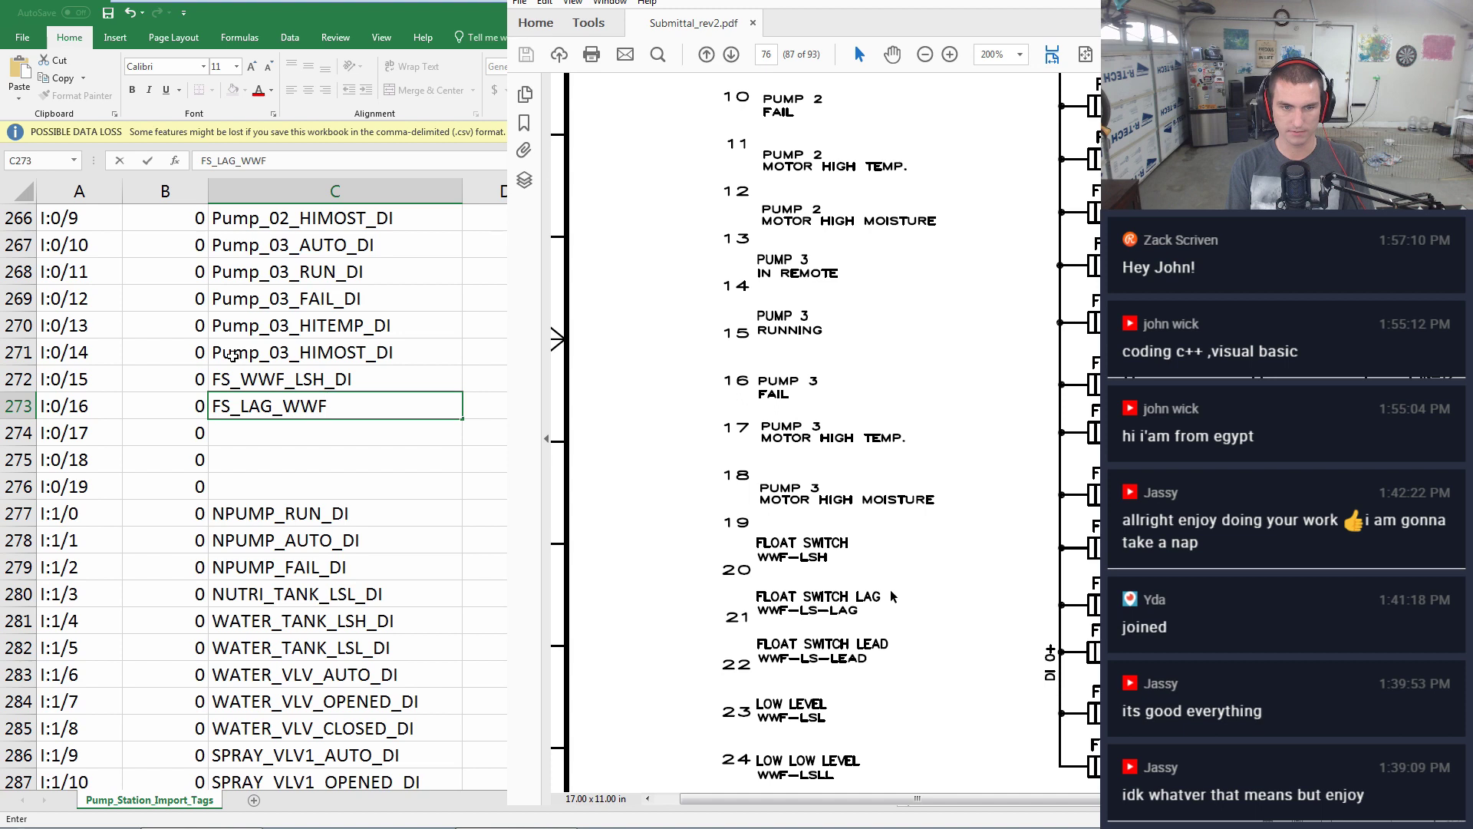
{"action": "left_click", "coordinate": [273, 370]}
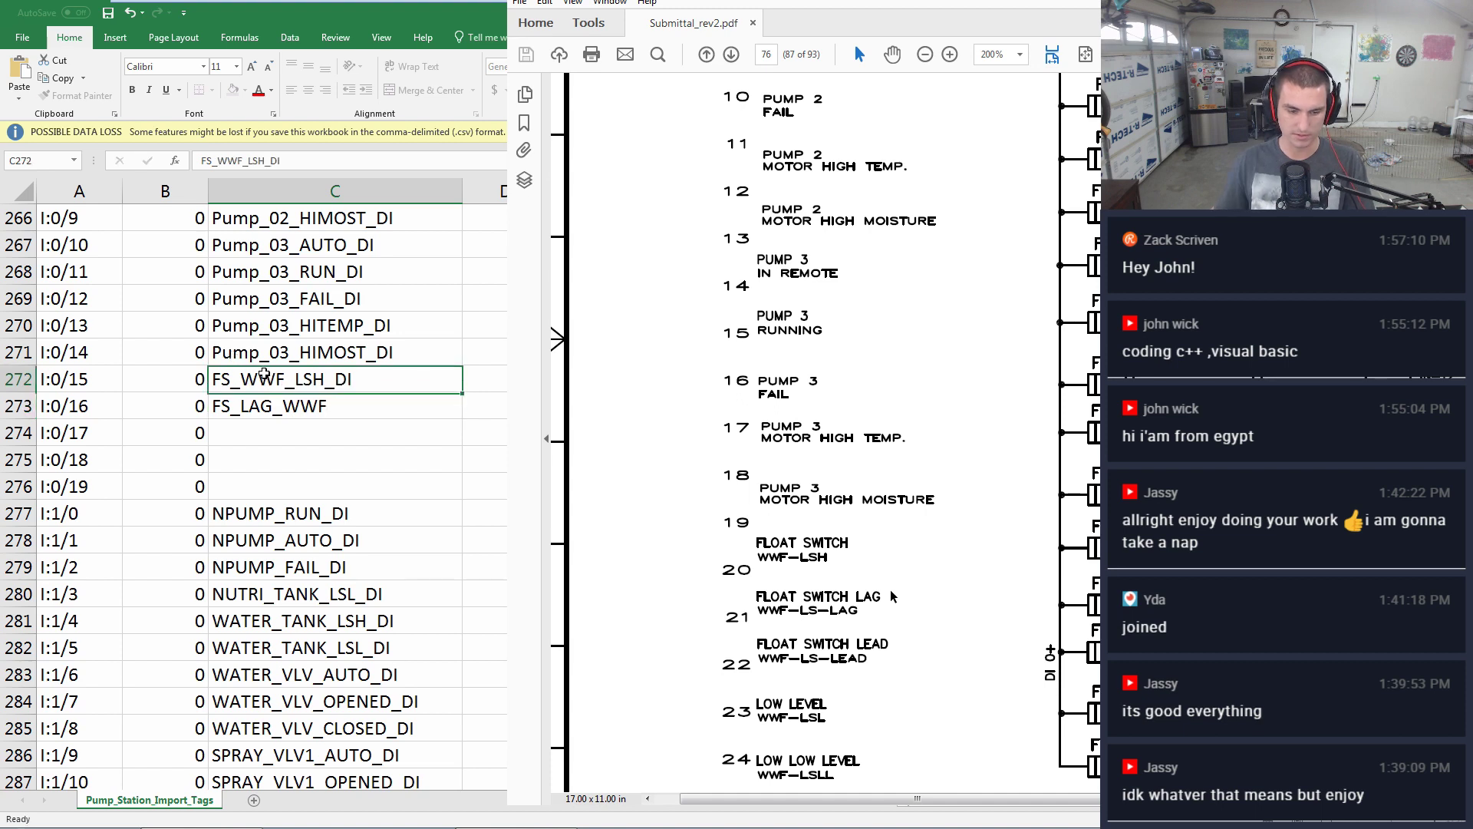
{"action": "double_click", "coordinate": [245, 379]}
{"action": "left_click", "coordinate": [310, 406]}
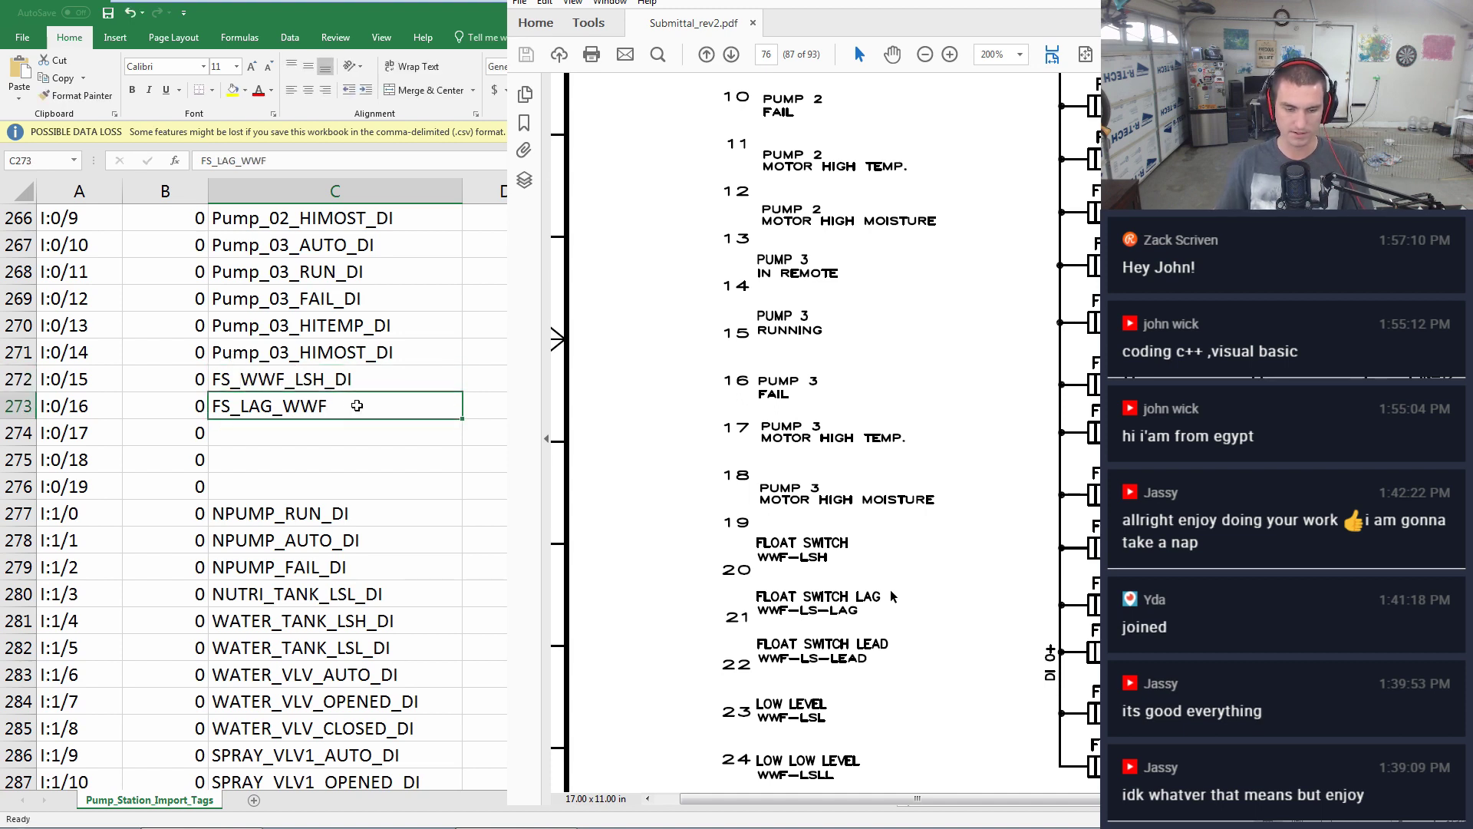
{"action": "double_click", "coordinate": [351, 404]}
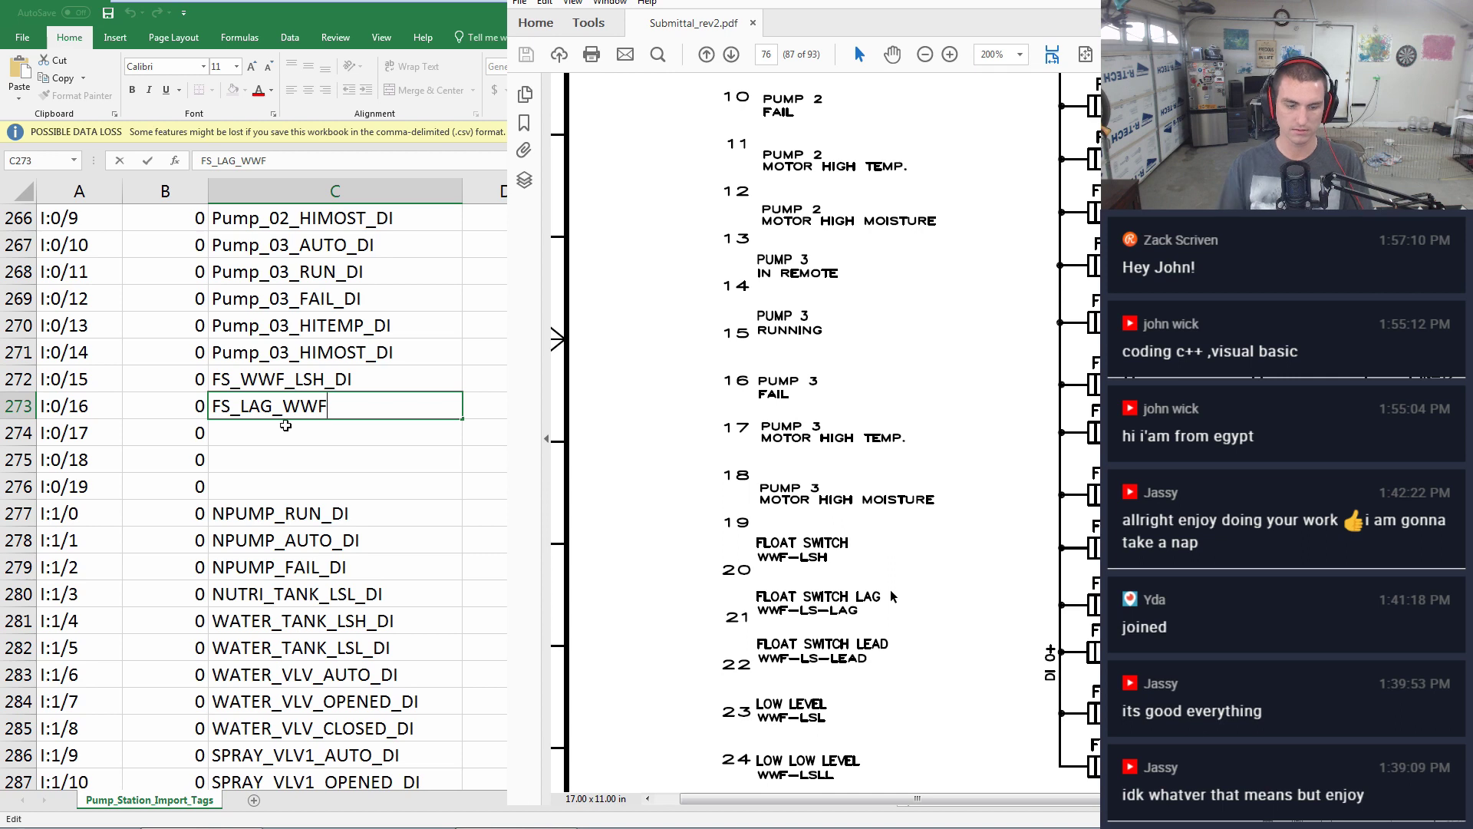
- Remove the FS_ prefix from the I:0/15 tag name in C272 so it reads WWF_LSH_DI
{"action": "left_click", "coordinate": [250, 378]}
{"action": "double_click", "coordinate": [251, 379]}
{"action": "key", "text": "BackSpace"}
{"action": "key", "text": "BackSpace"}
{"action": "key", "text": "BackSpace"}
- Replace the I:0/16 tag name in C273 with WWF_LS_LAG, following the lag float switch label on the drawing
{"action": "left_click", "coordinate": [319, 401]}
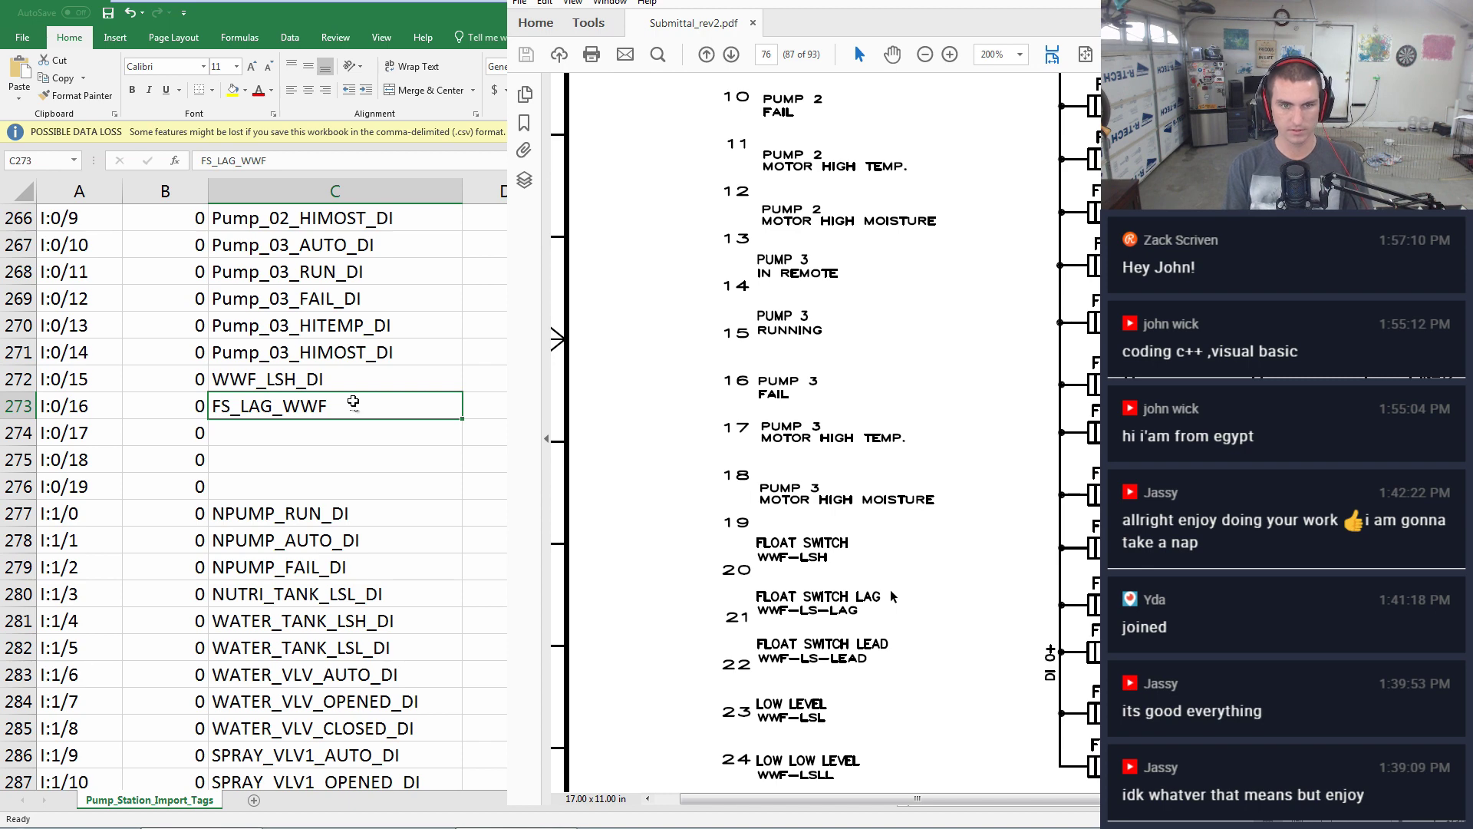
{"action": "type", "text": "WWF_LS_"}
{"action": "key", "text": "BackSpace"}
{"action": "type", "text": "_LAG"}
{"action": "key", "text": "Return"}
- Enter WWF_LS_LEAD_DI in C274 as the tag name for the lead float switch input at I:0/17
{"action": "type", "text": "WWF"}
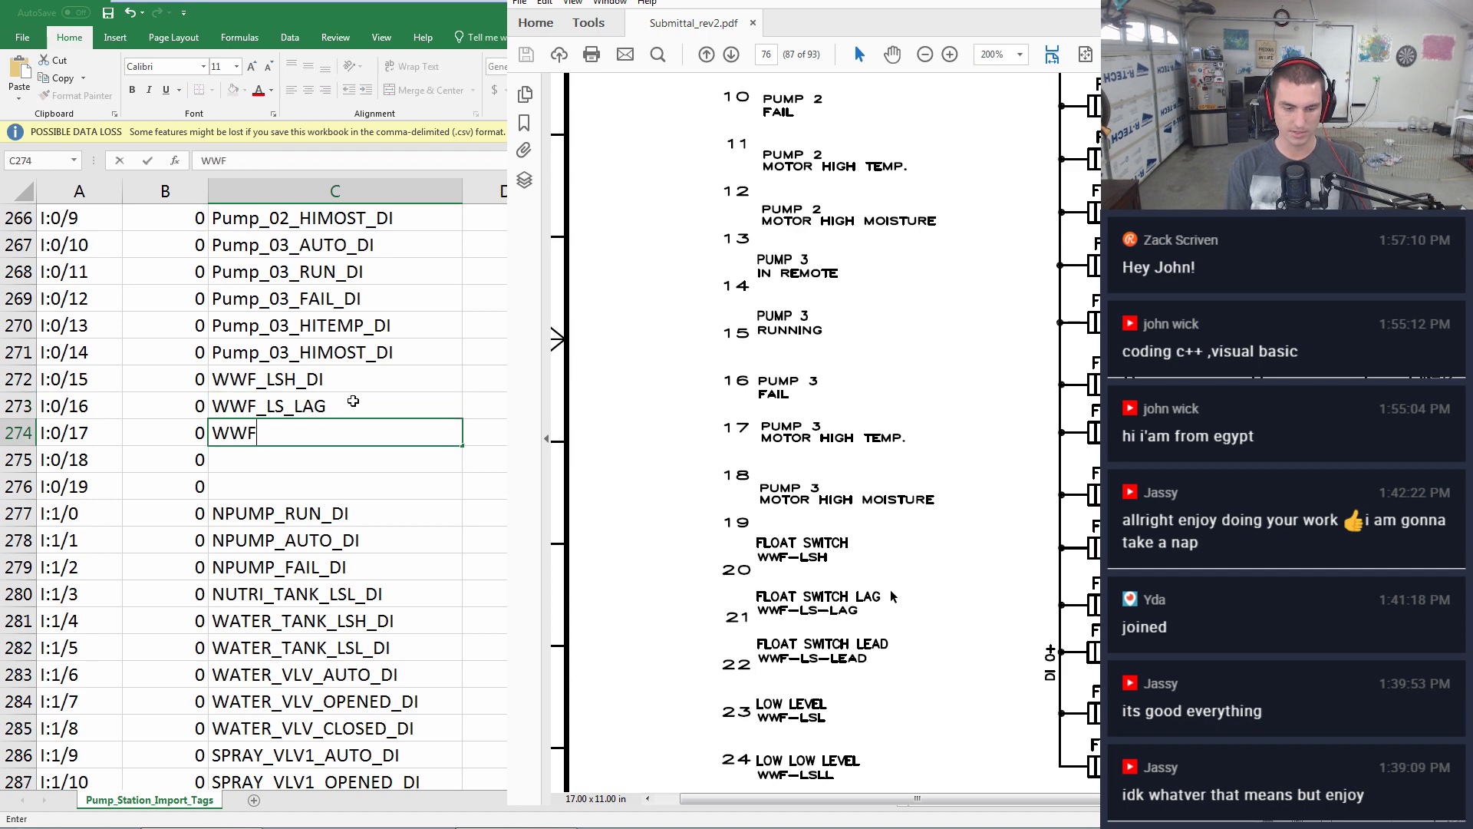
{"action": "type", "text": "_LS_LEA"}
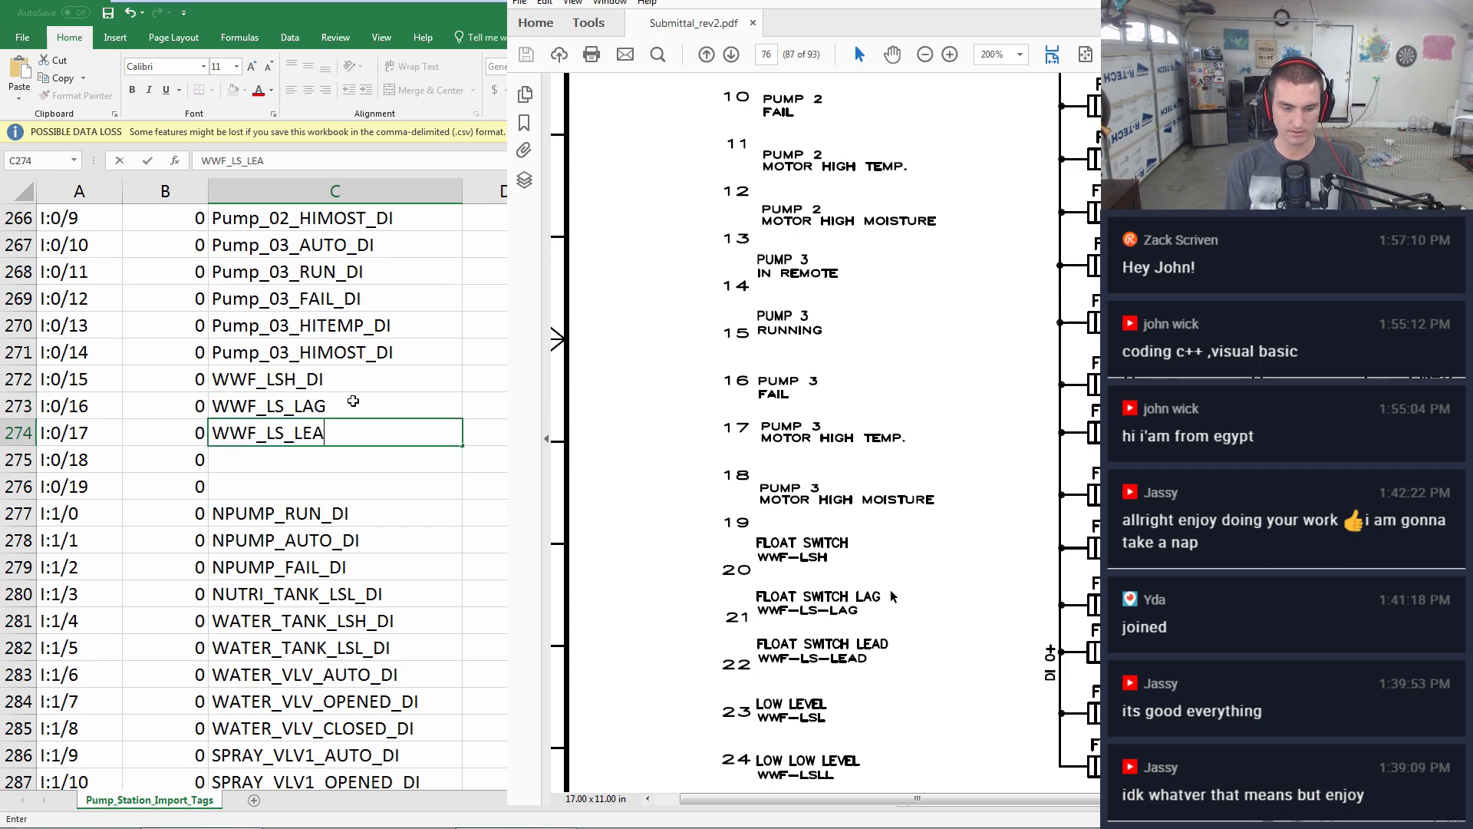
{"action": "type", "text": "D_DI"}
{"action": "key", "text": "Return"}
- Append the _DI suffix to the lag float switch tag name in C273
{"action": "double_click", "coordinate": [353, 400]}
{"action": "type", "text": "_DI"}
{"action": "key", "text": "Return"}
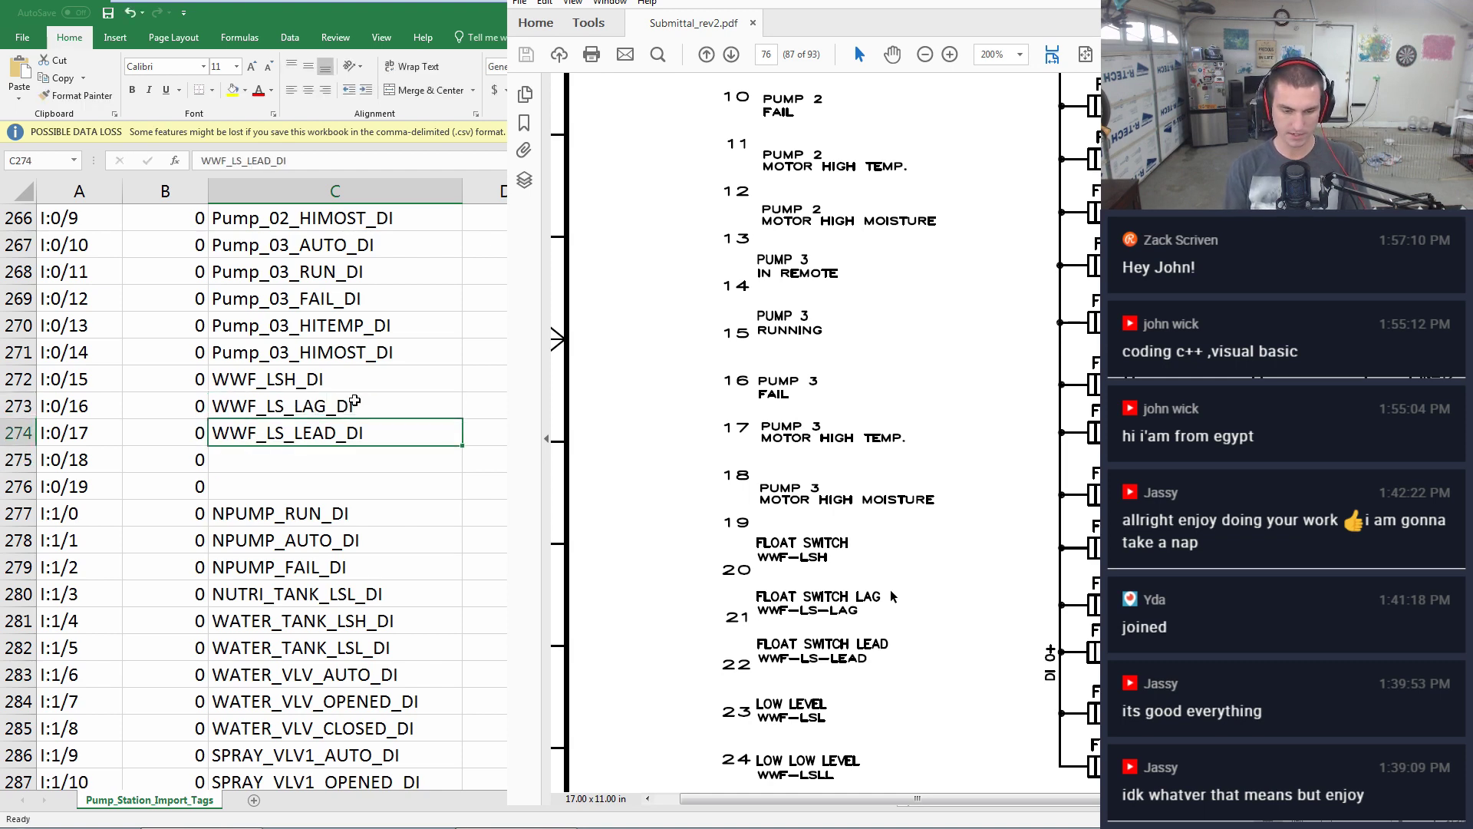
{"action": "left_click", "coordinate": [374, 386]}
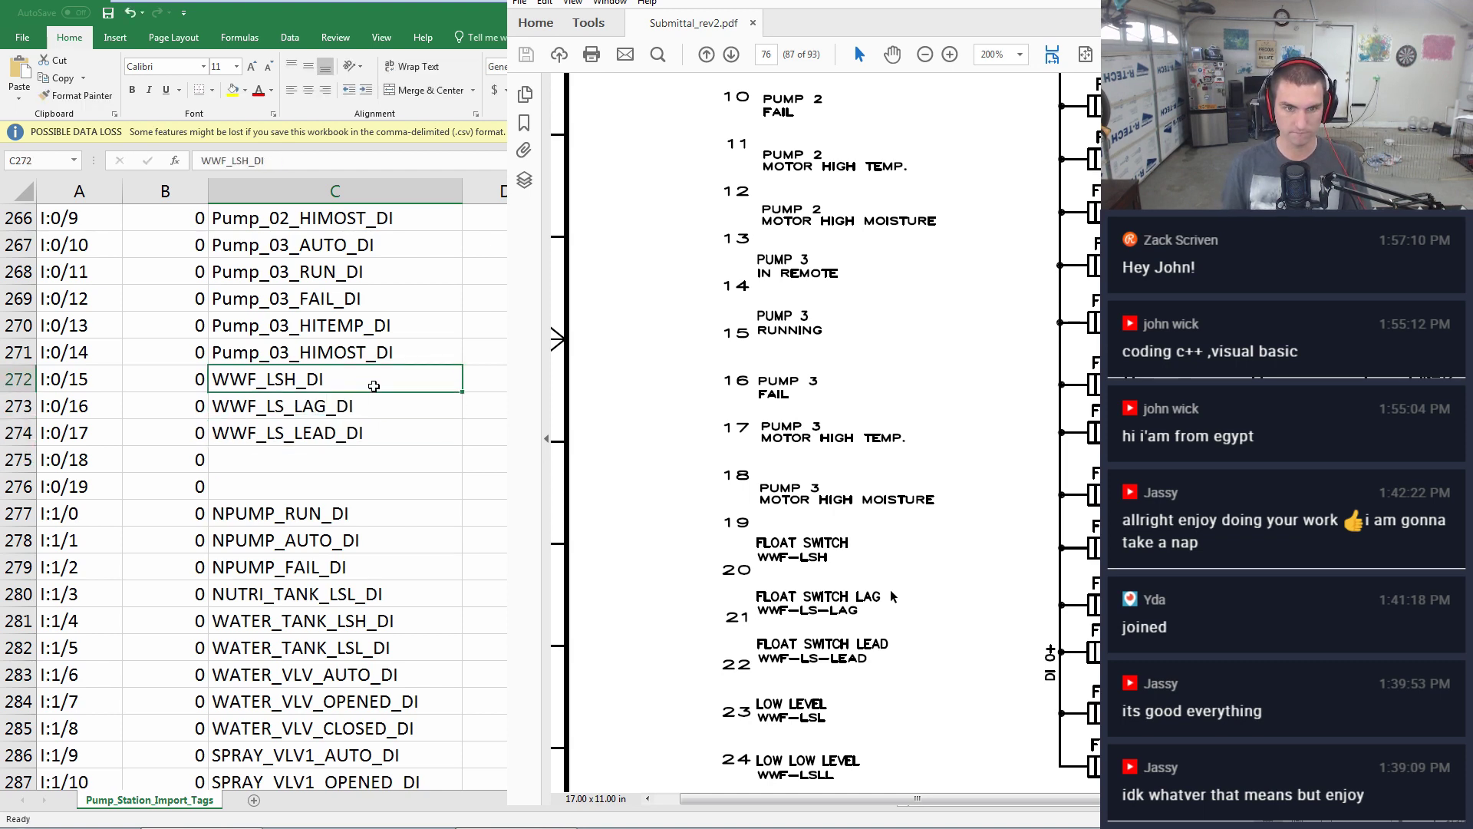
{"action": "left_click", "coordinate": [374, 410]}
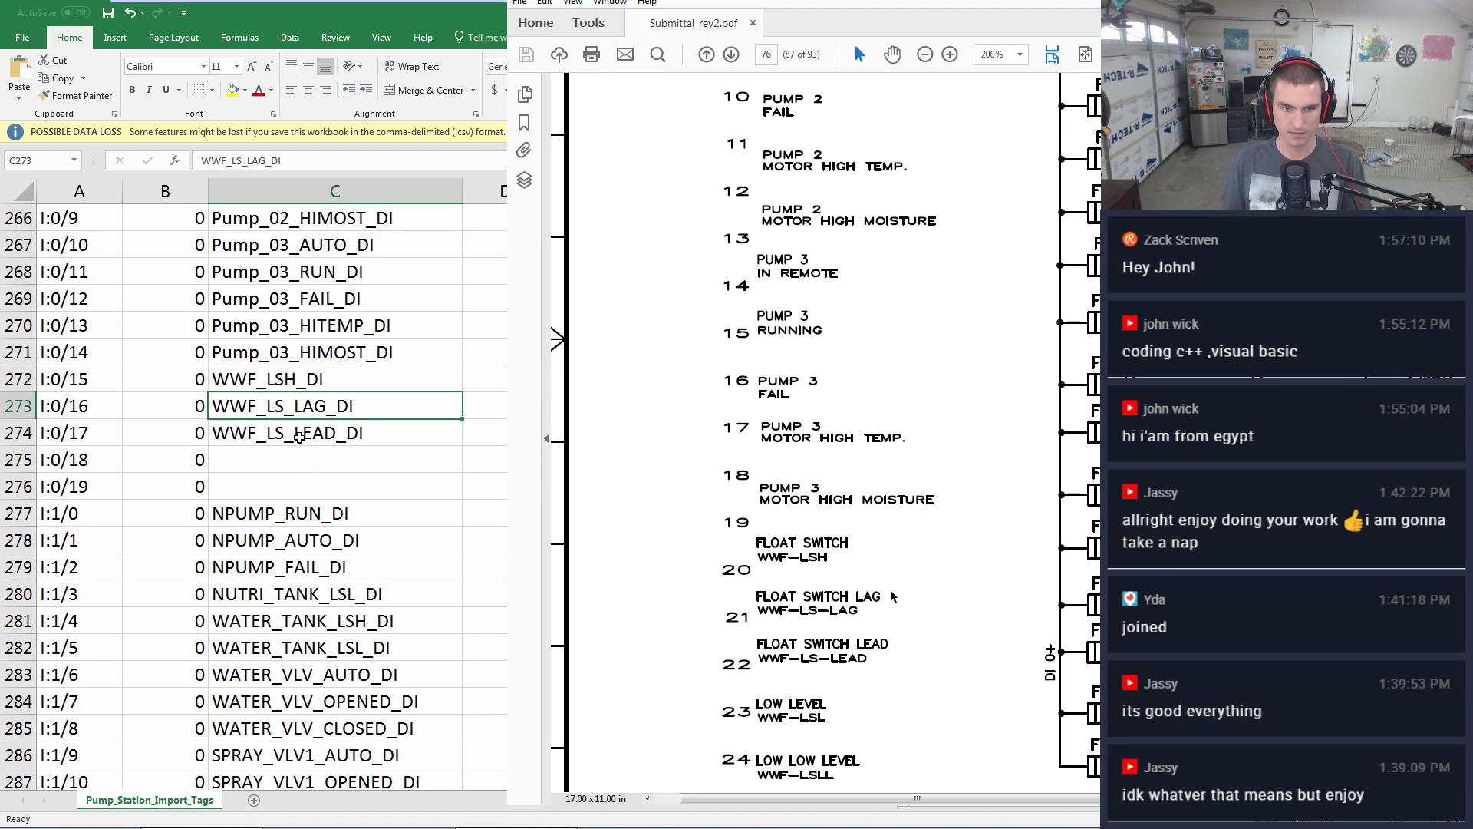
- Enter WWF_LSL_DI in C275 for the low level input I:0/18 and WWF_LSLL_DI in C276 for the low low level input I:0/19
{"action": "scroll", "coordinate": [869, 616], "scroll_direction": "down", "scroll_amount": 1}
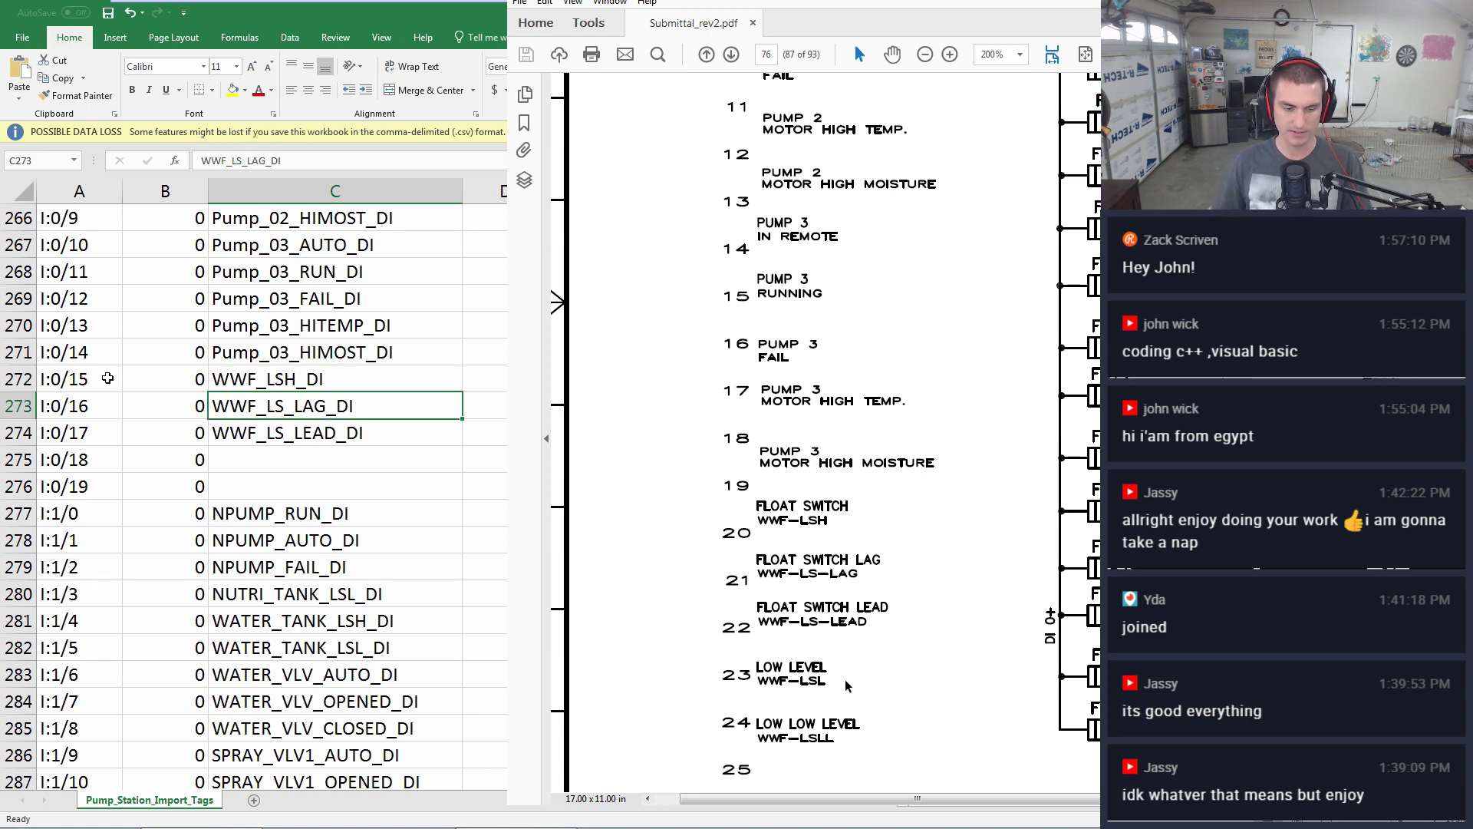
{"action": "left_click", "coordinate": [304, 430]}
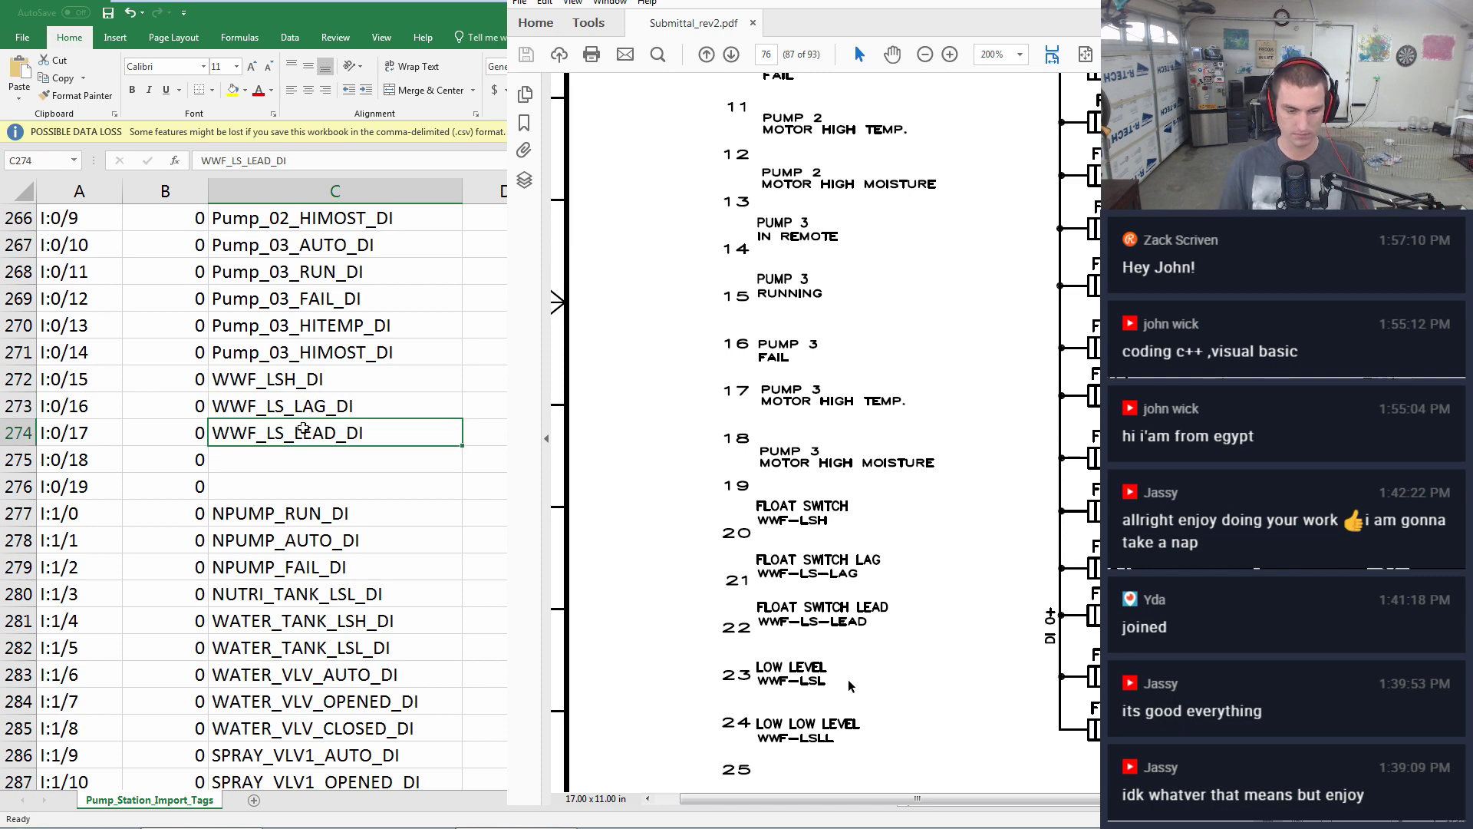
{"action": "left_click", "coordinate": [294, 455]}
{"action": "type", "text": "WWF_LS"}
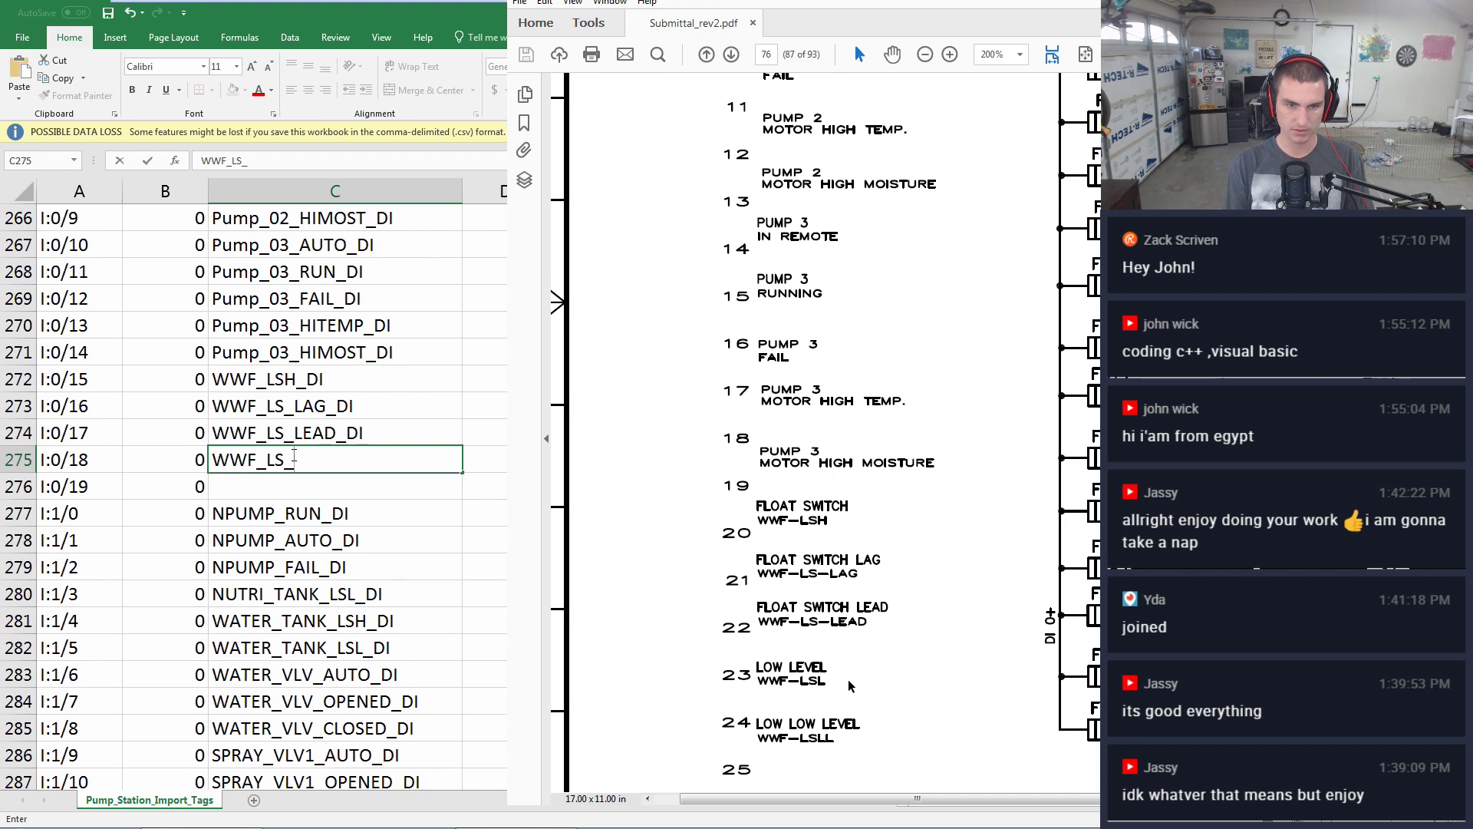
{"action": "type", "text": "L_DI"}
{"action": "key", "text": "Return"}
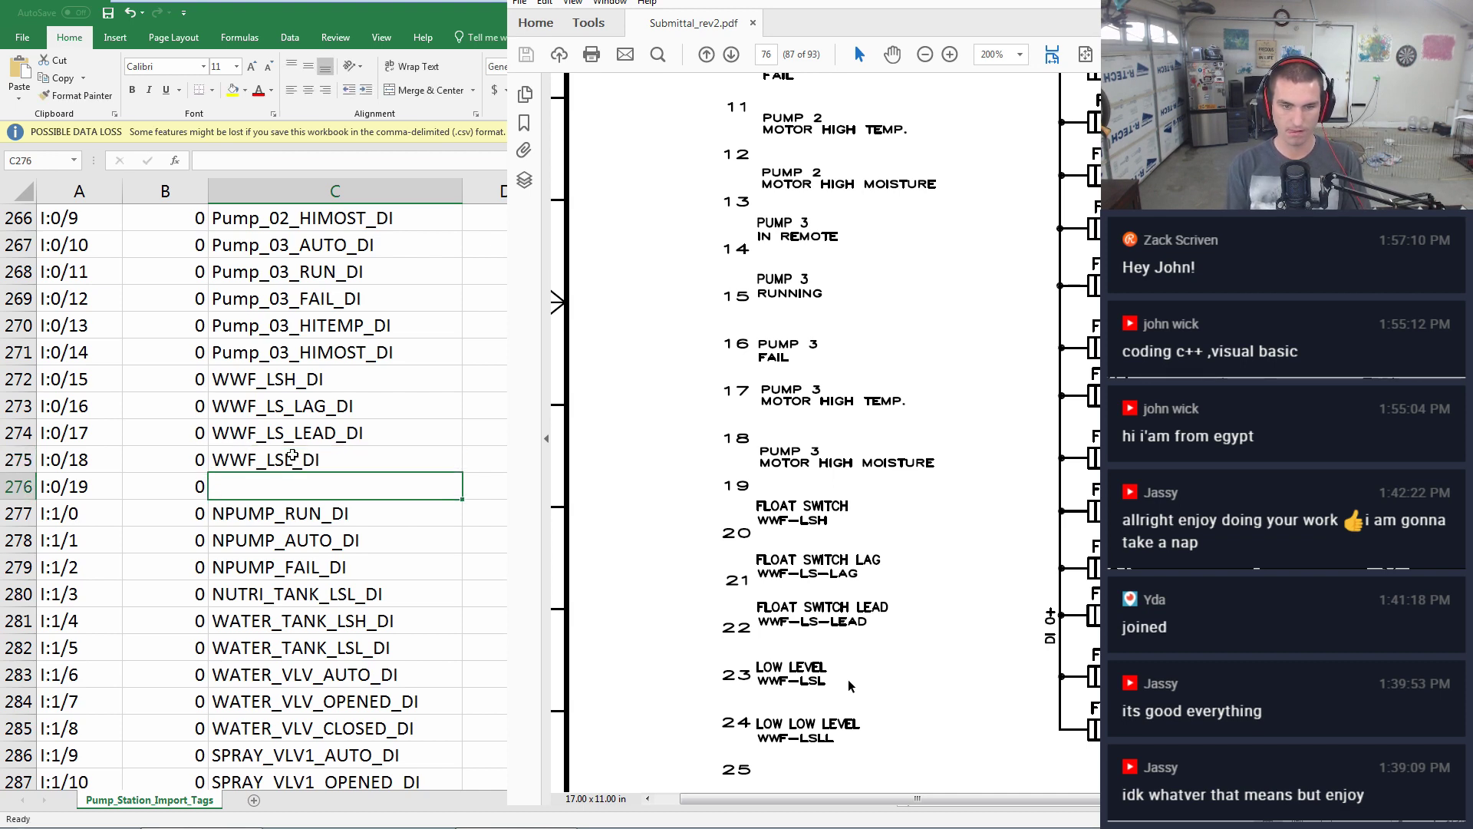
{"action": "type", "text": "WWF_LSLL_DI"}
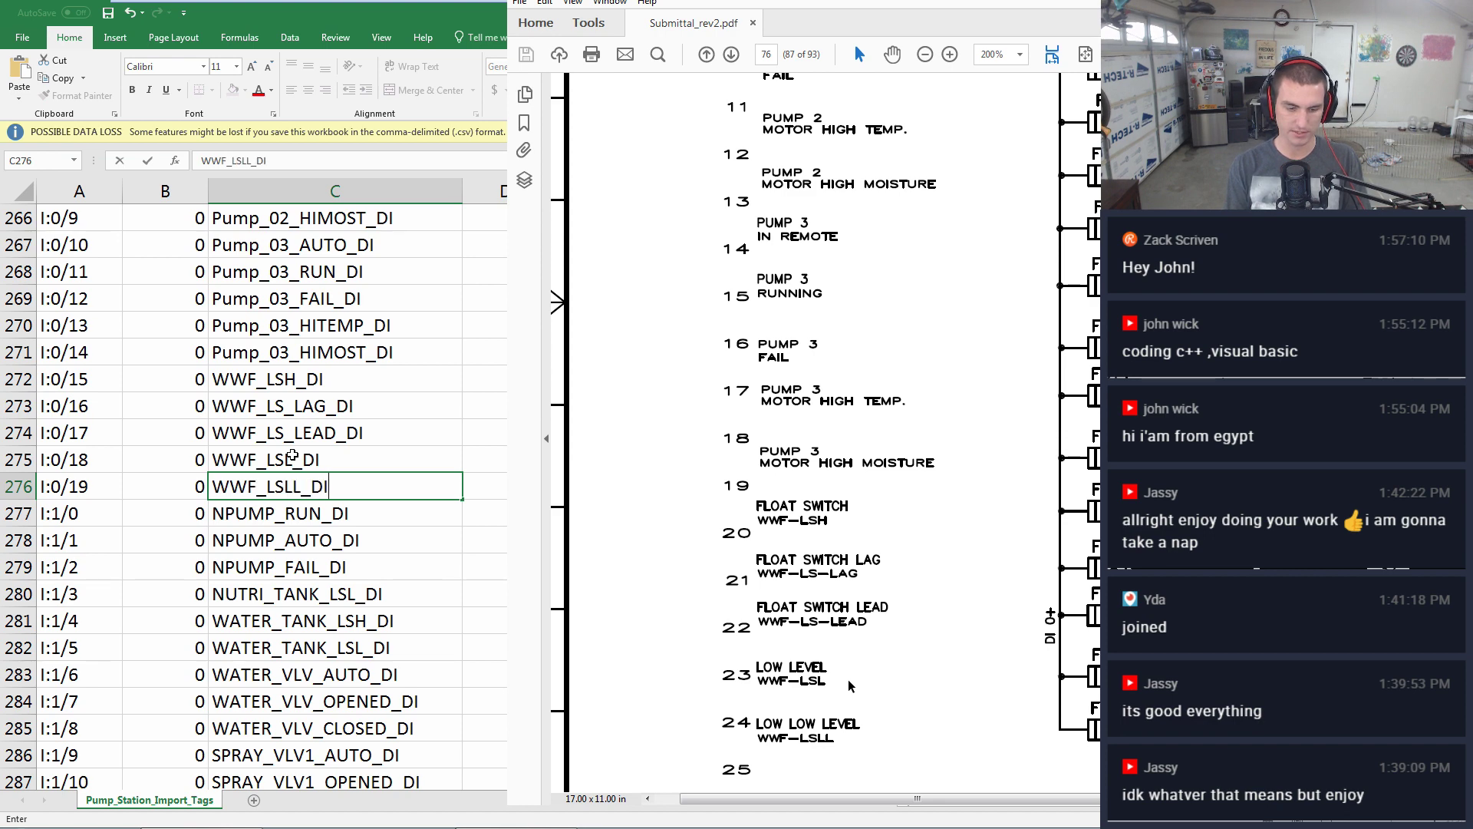
{"action": "key", "text": "Return"}
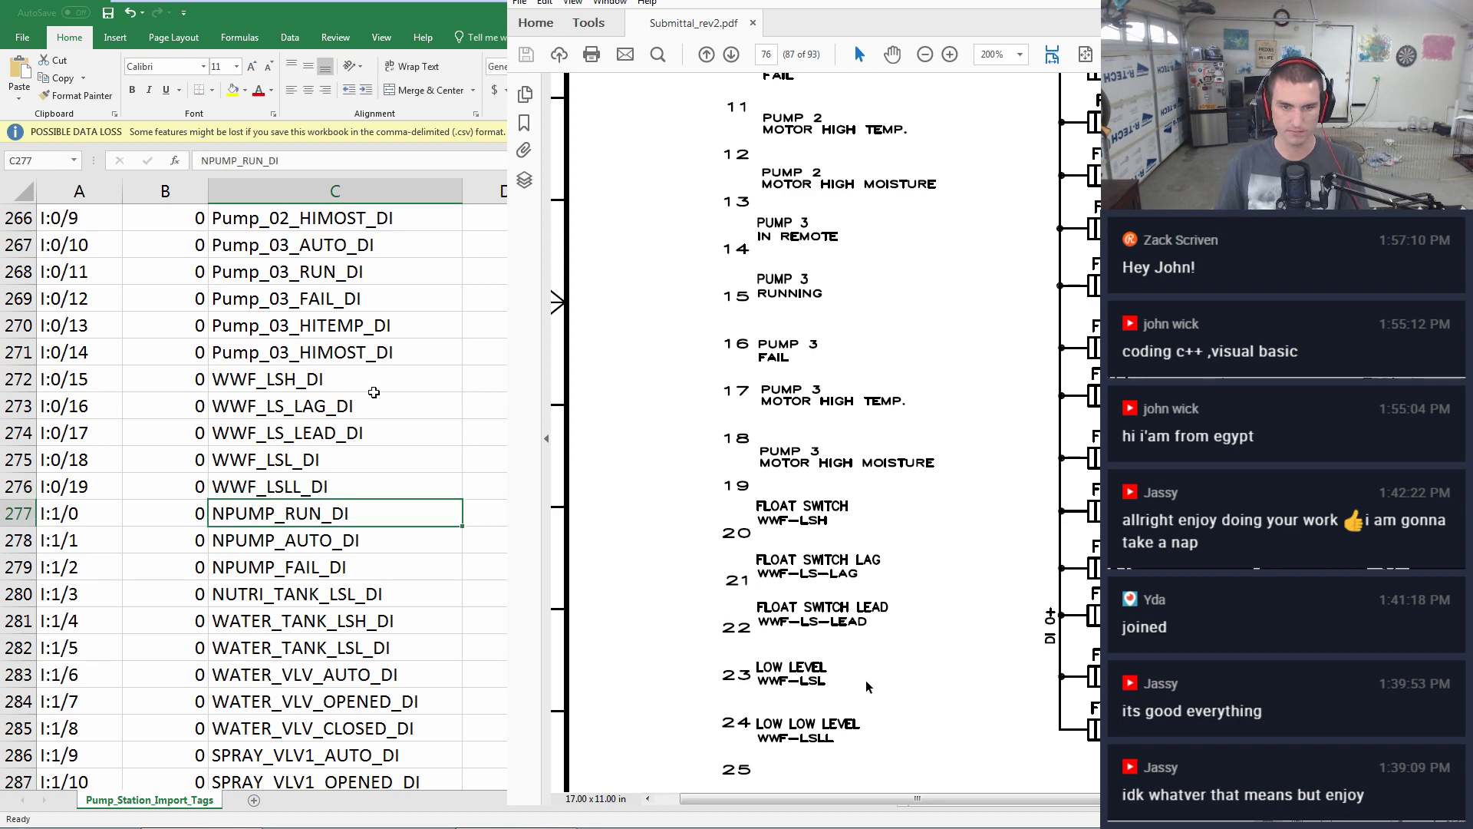
- Examine the MicroLogix 1400 terminals and their wiring across the CP-1 PLC control panel wiring diagram in the submittal
{"action": "left_click", "coordinate": [1083, 796]}
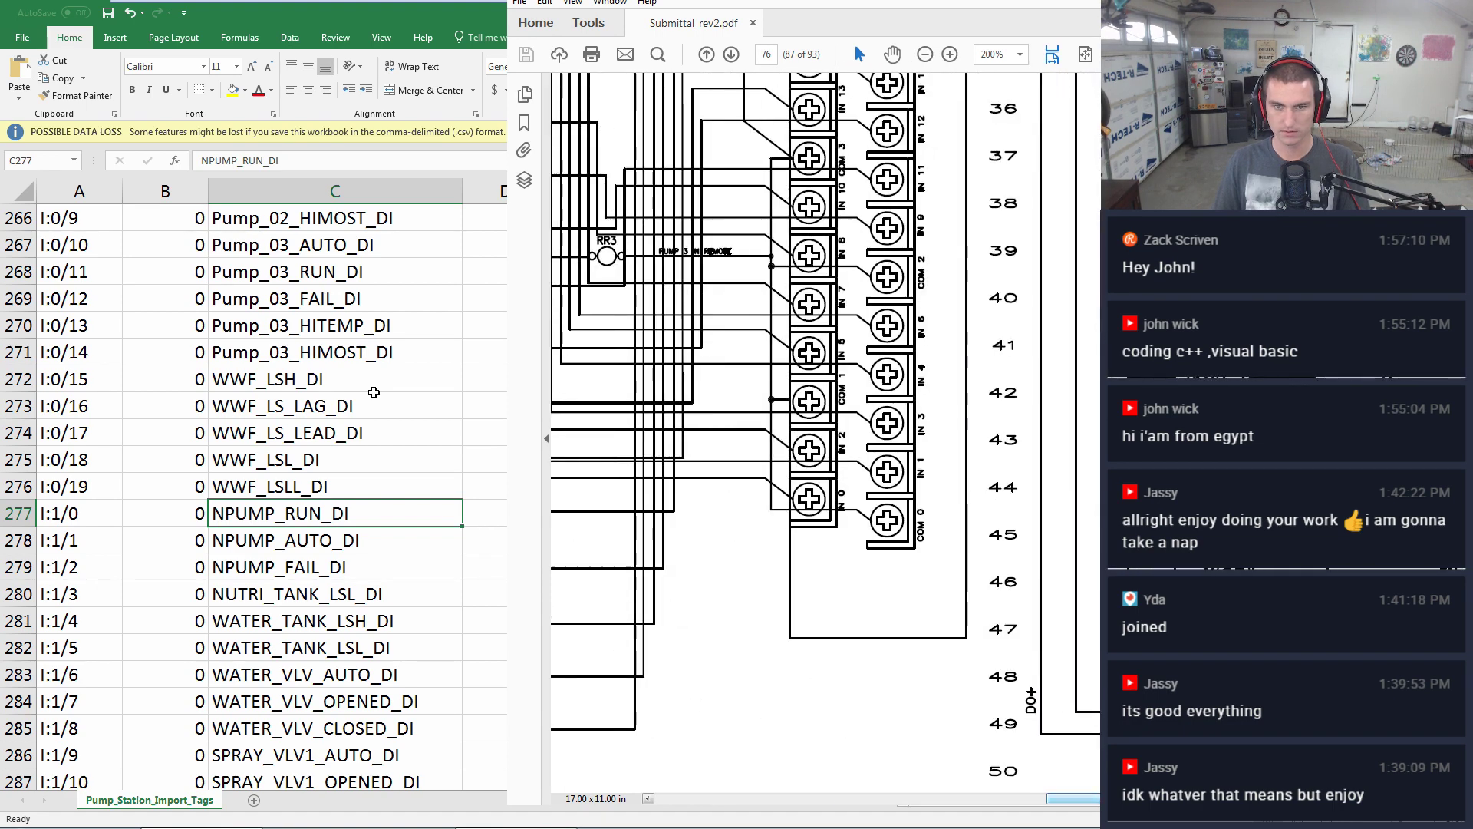
{"action": "scroll", "coordinate": [374, 392], "scroll_direction": "up", "scroll_amount": 20}
{"action": "scroll", "coordinate": [373, 392], "scroll_direction": "down", "scroll_amount": 20}
{"action": "scroll", "coordinate": [374, 392], "scroll_direction": "down", "scroll_amount": 4}
{"action": "scroll", "coordinate": [374, 392], "scroll_direction": "up", "scroll_amount": 1}
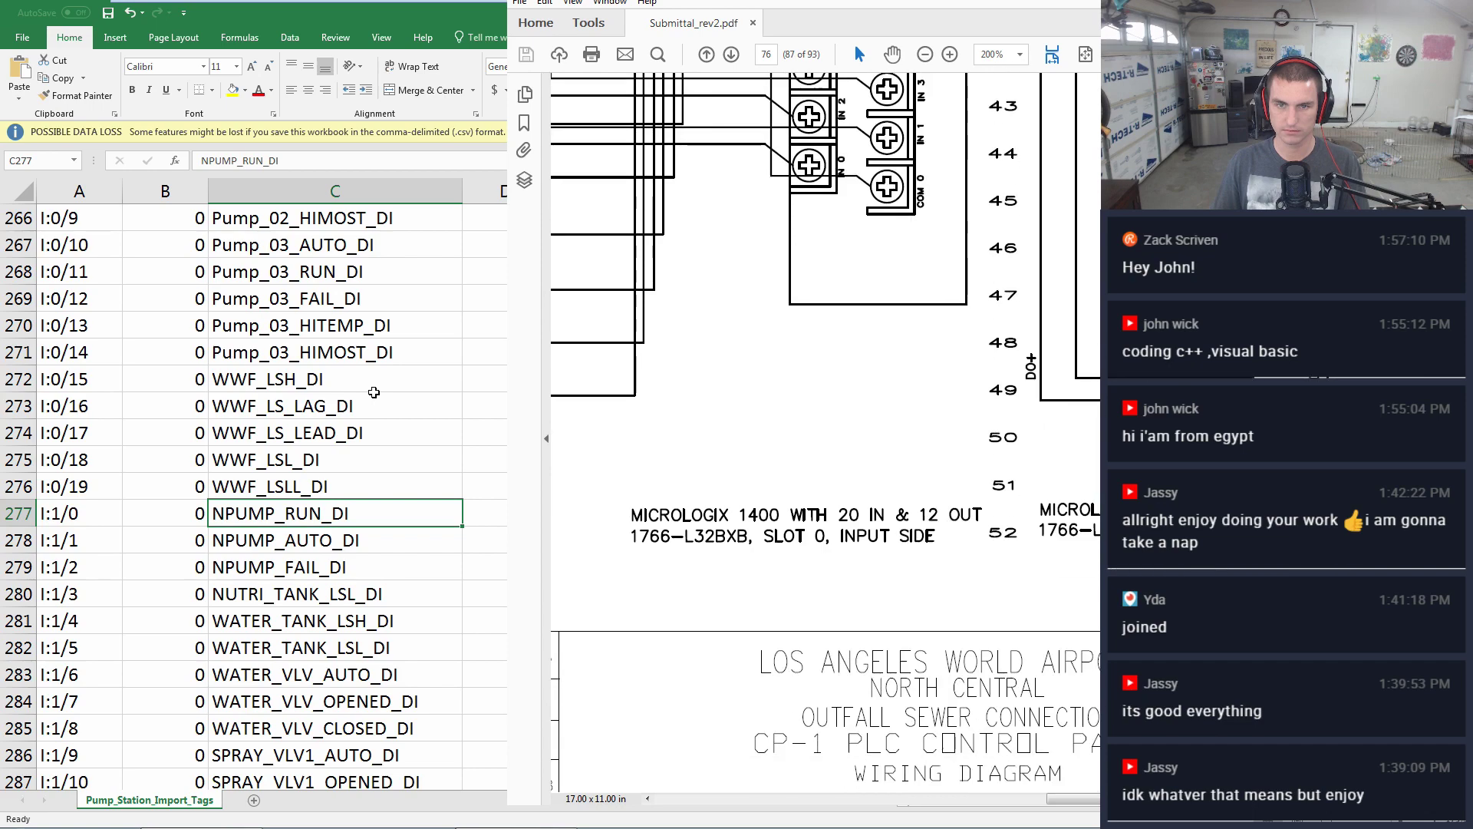
{"action": "key", "text": "ctrl+minus"}
{"action": "scroll", "coordinate": [374, 392], "scroll_direction": "down", "scroll_amount": 3}
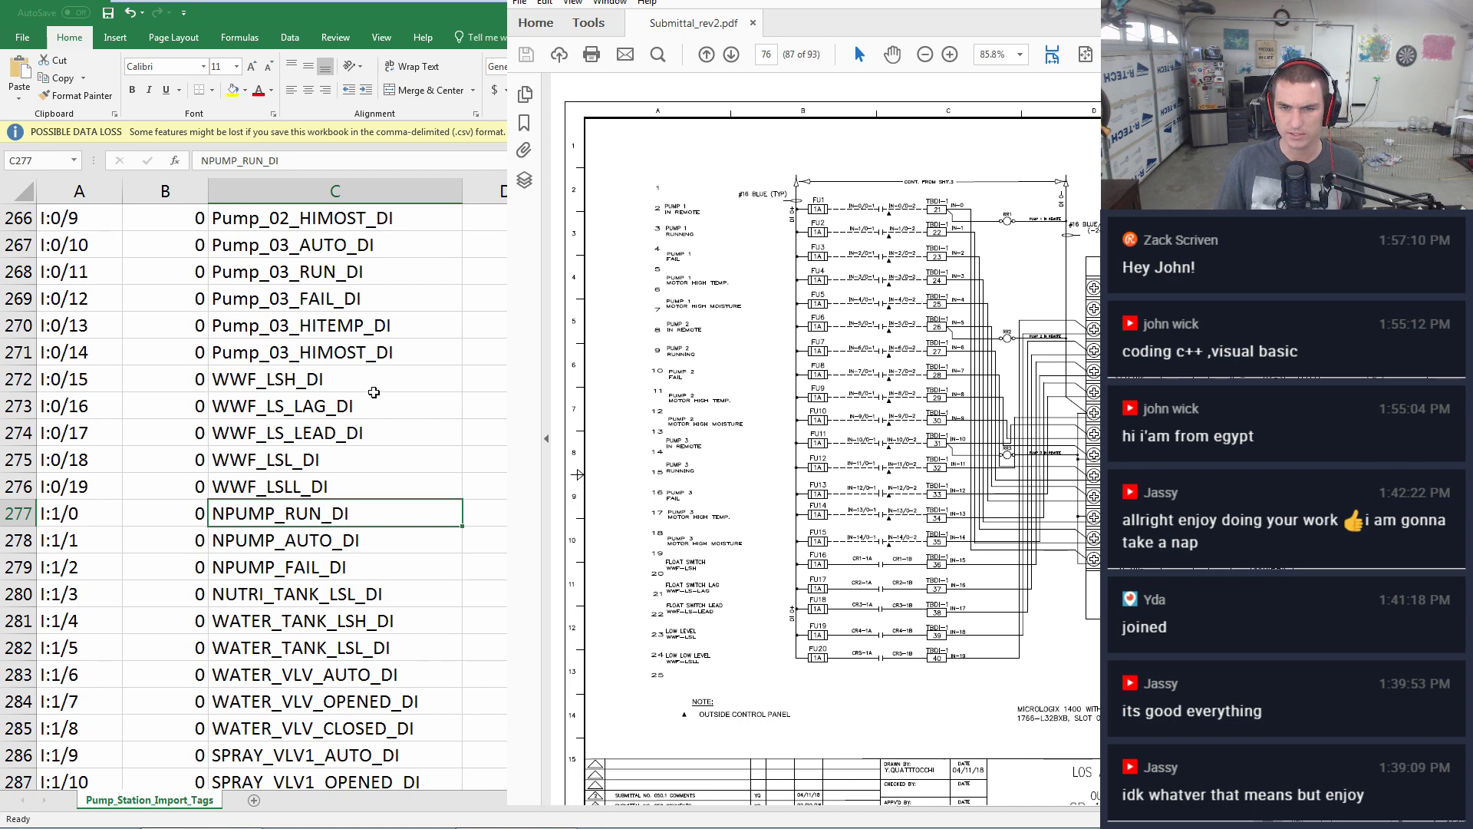
{"action": "scroll", "coordinate": [374, 392], "scroll_direction": "down", "scroll_amount": 3}
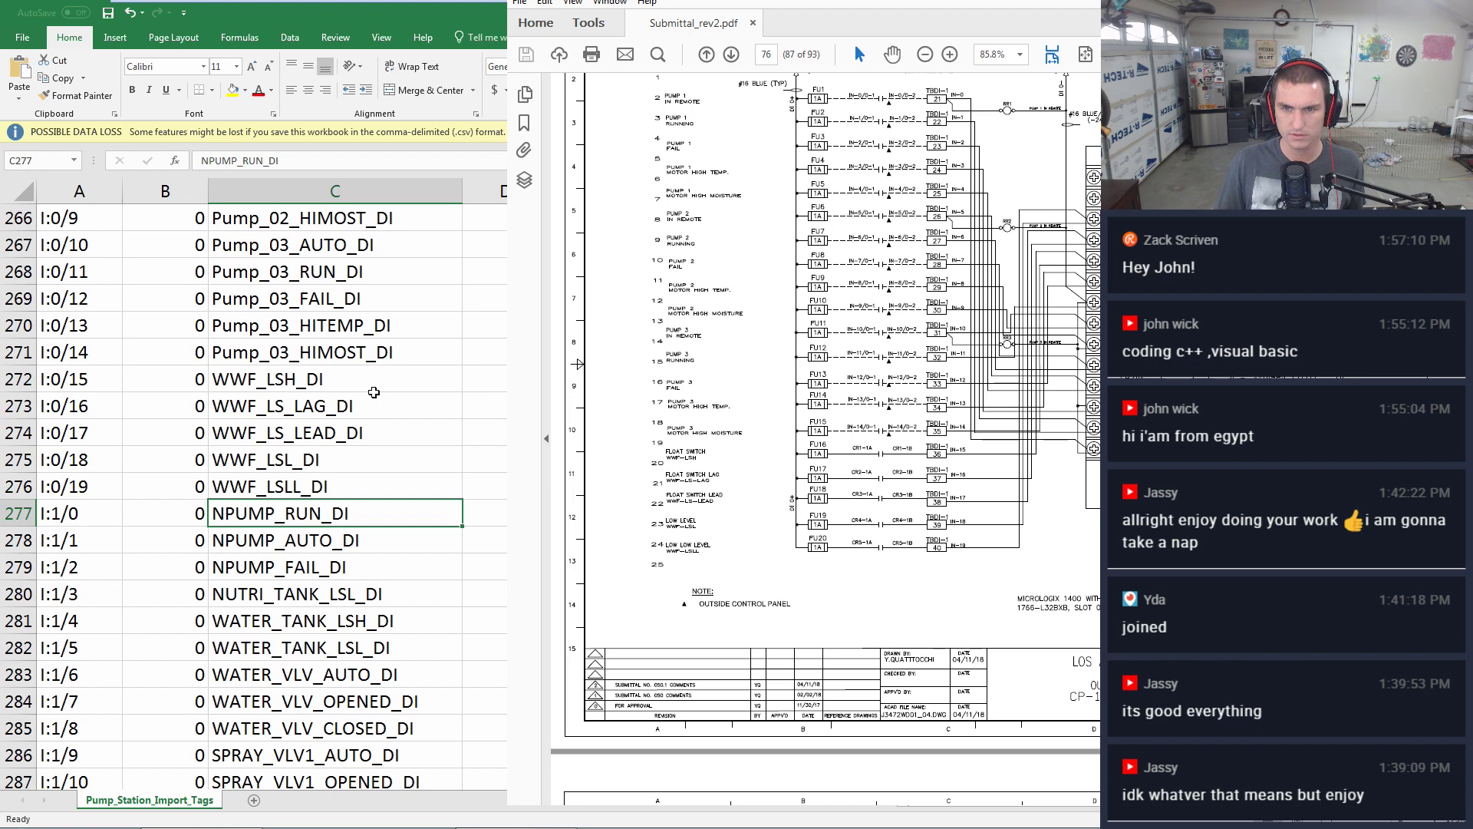
{"action": "scroll", "coordinate": [373, 392], "scroll_direction": "up", "scroll_amount": 15}
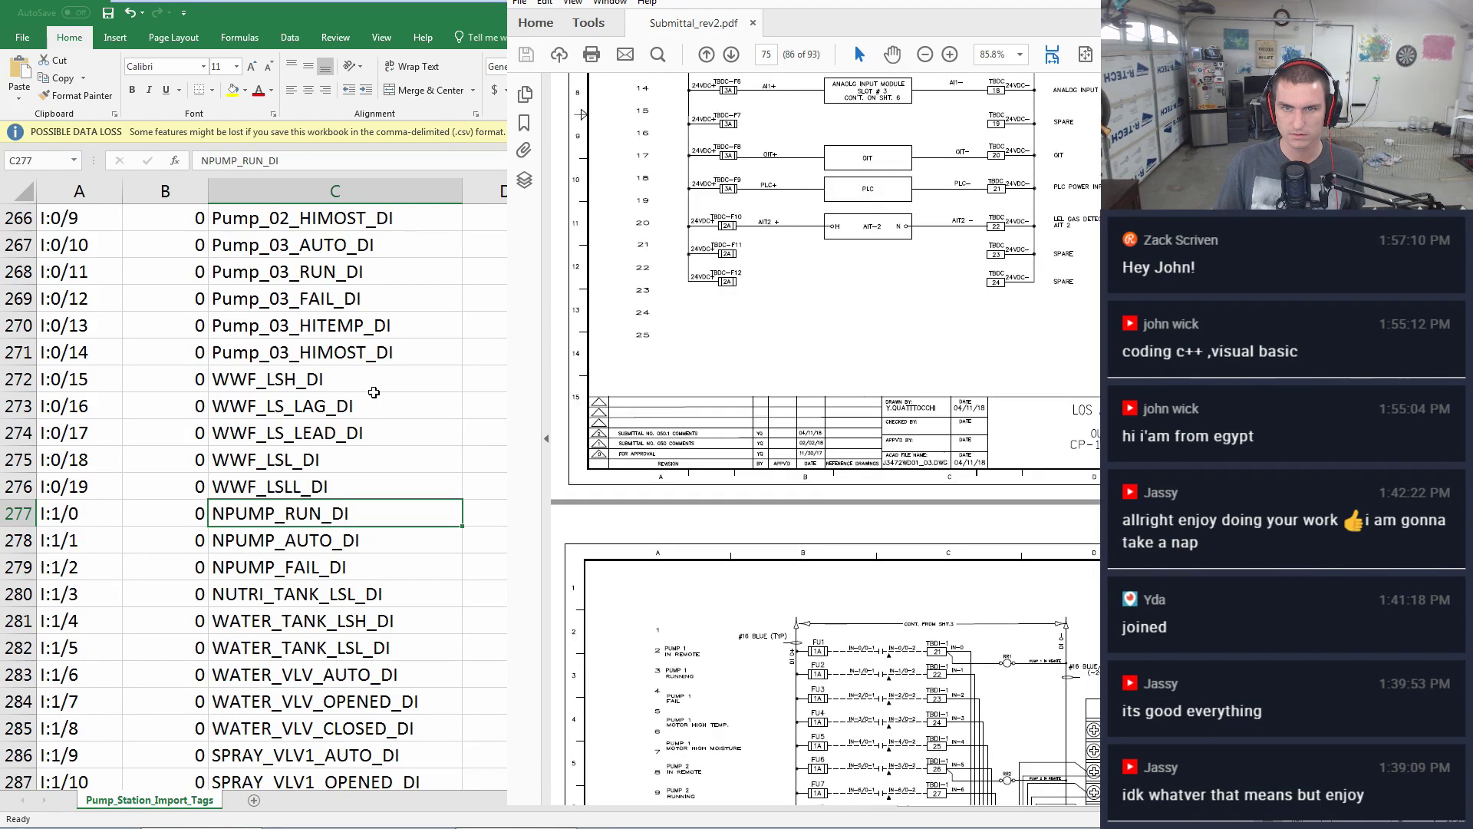
{"action": "scroll", "coordinate": [373, 392], "scroll_direction": "down", "scroll_amount": 13}
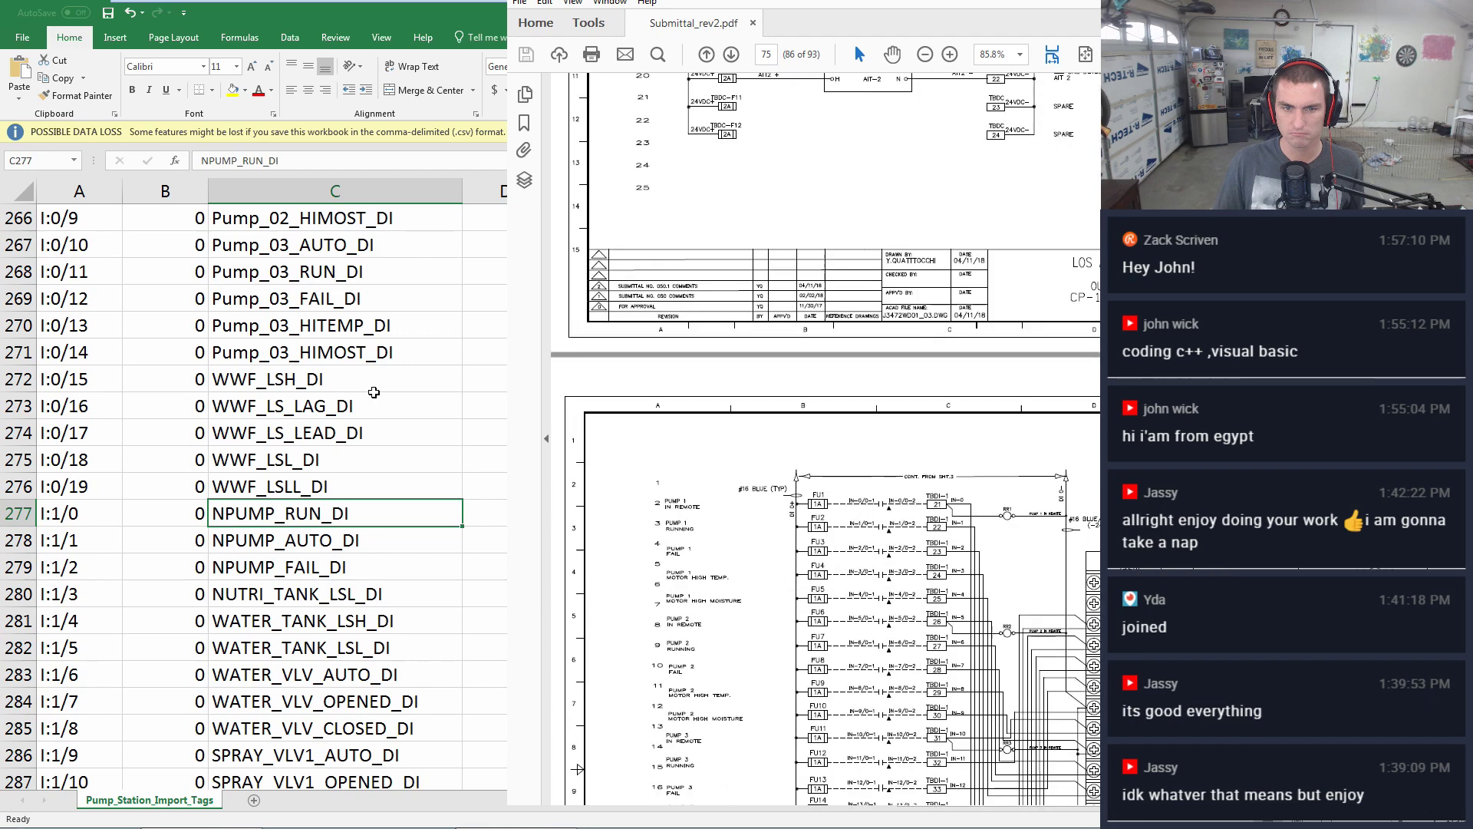
{"action": "scroll", "coordinate": [374, 392], "scroll_direction": "up", "scroll_amount": 2}
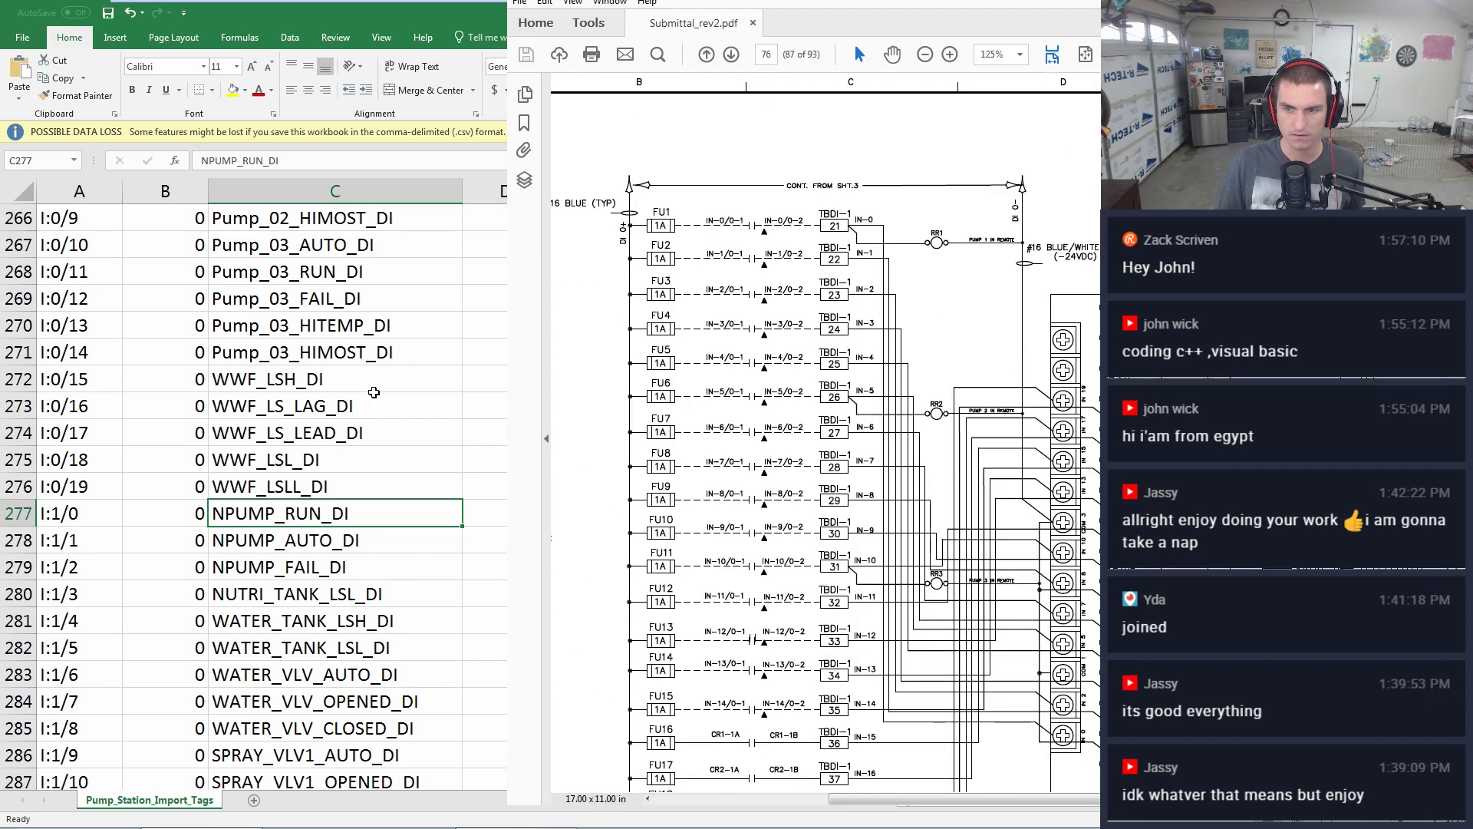
{"action": "scroll", "coordinate": [374, 392], "scroll_direction": "down", "scroll_amount": 1}
{"action": "scroll", "coordinate": [373, 392], "scroll_direction": "right", "scroll_amount": 5}
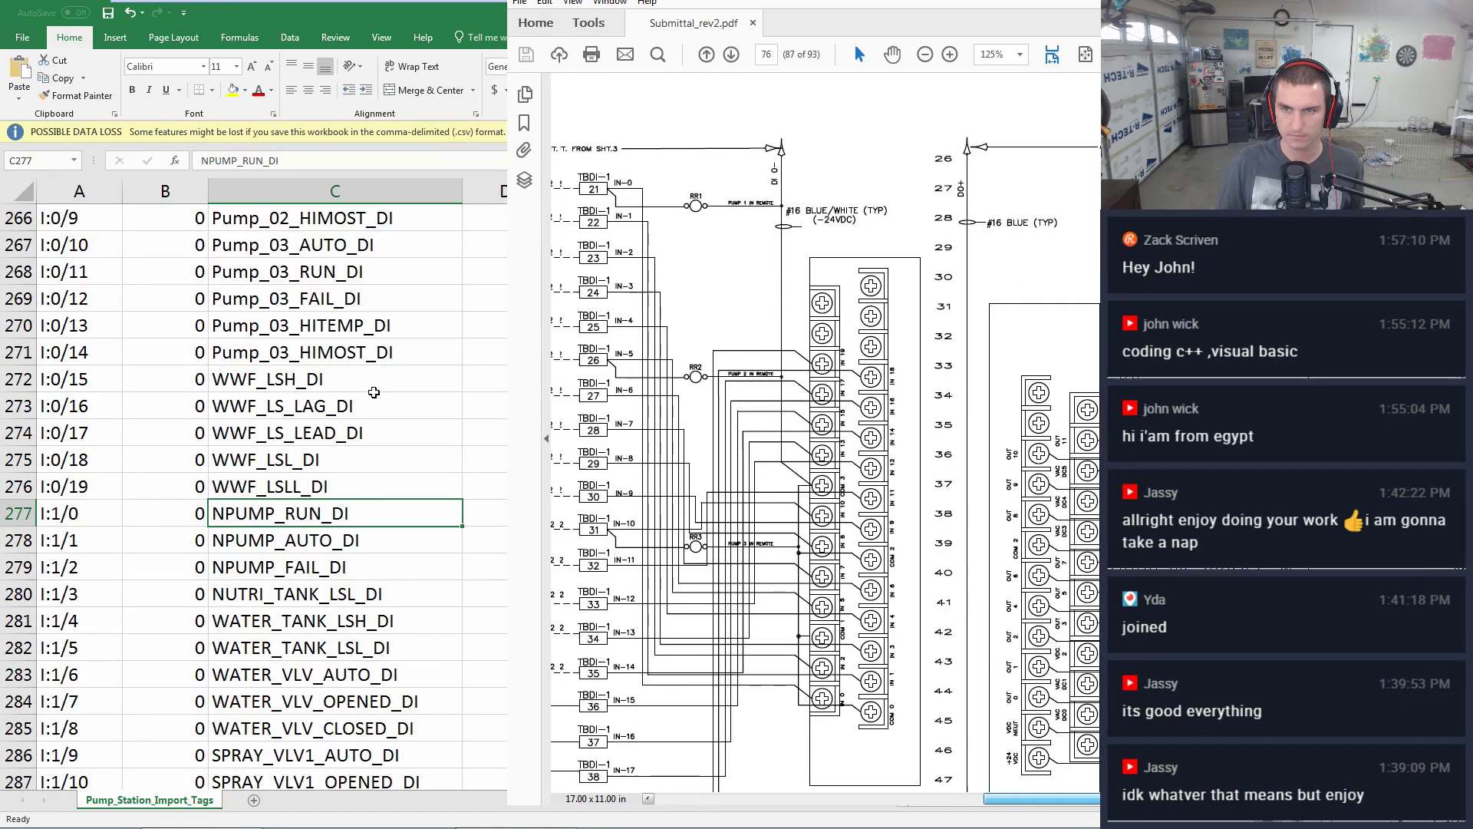
- Find the CP-1 back panel layout drawing in the submittal and examine the PLC and its expansion modules up close
{"action": "scroll", "coordinate": [374, 392], "scroll_direction": "left", "scroll_amount": 5}
{"action": "scroll", "coordinate": [374, 392], "scroll_direction": "down", "scroll_amount": 1}
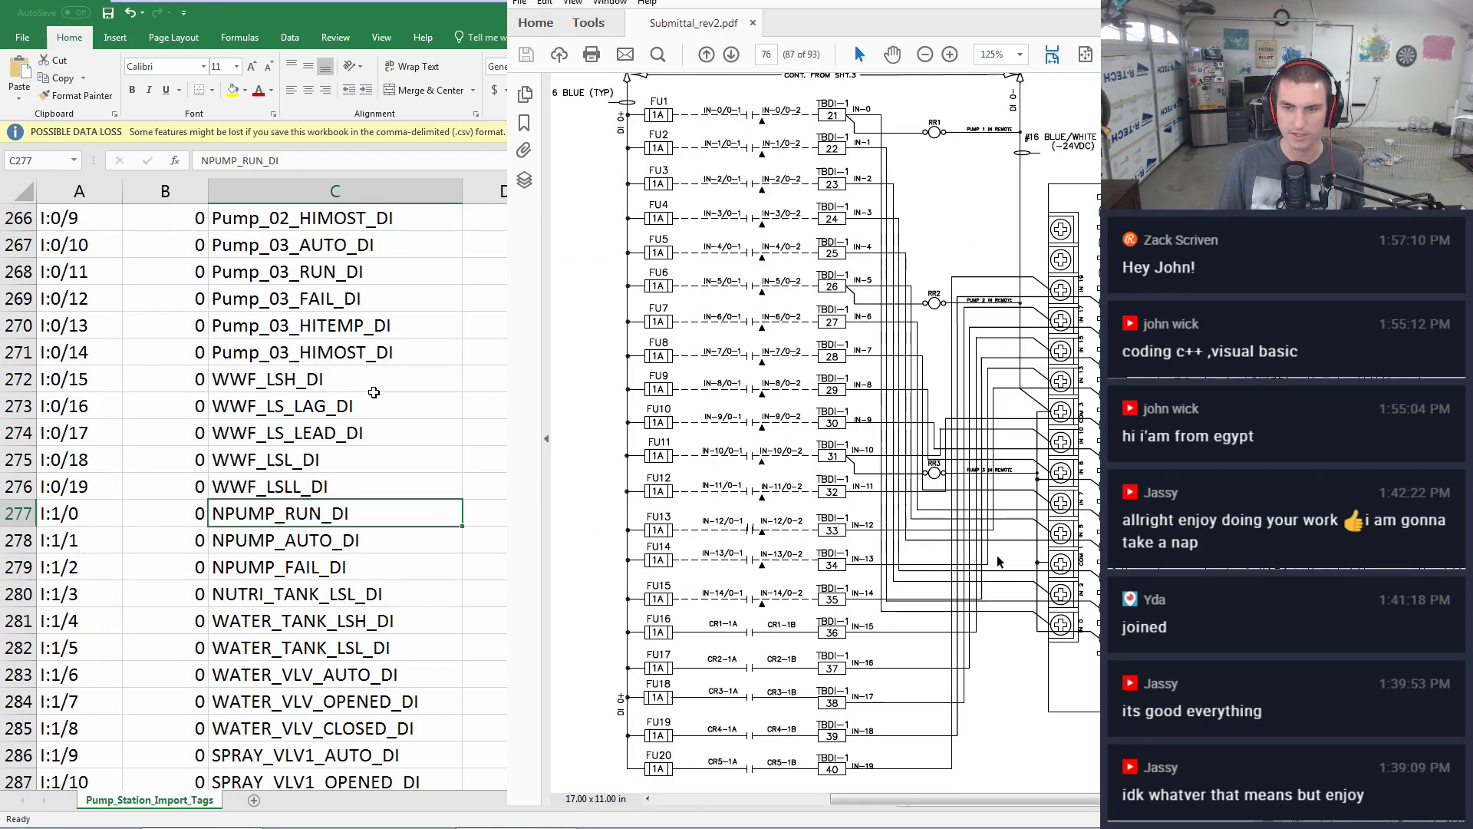
{"action": "scroll", "coordinate": [998, 561], "scroll_direction": "down", "scroll_amount": 3}
{"action": "scroll", "coordinate": [1055, 612], "scroll_direction": "up", "scroll_amount": 1}
{"action": "scroll", "coordinate": [1055, 612], "scroll_direction": "up", "scroll_amount": 20}
{"action": "scroll", "coordinate": [1057, 611], "scroll_direction": "up", "scroll_amount": 10}
{"action": "scroll", "coordinate": [775, 491], "scroll_direction": "up", "scroll_amount": 10}
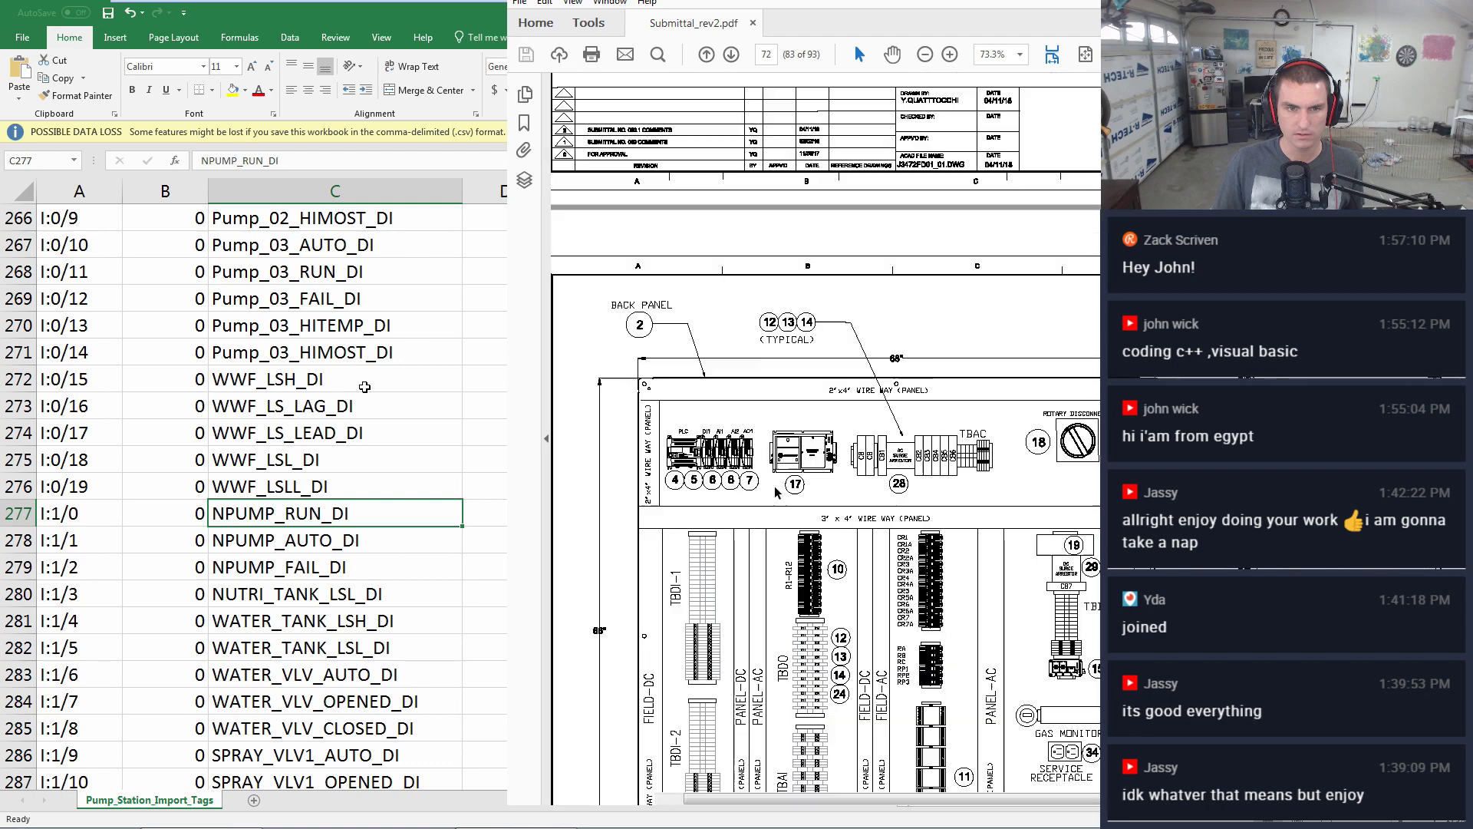
{"action": "scroll", "coordinate": [711, 477], "scroll_direction": "up", "scroll_amount": 2}
{"action": "scroll", "coordinate": [684, 508], "scroll_direction": "up", "scroll_amount": 2}
{"action": "scroll", "coordinate": [685, 508], "scroll_direction": "up", "scroll_amount": 10}
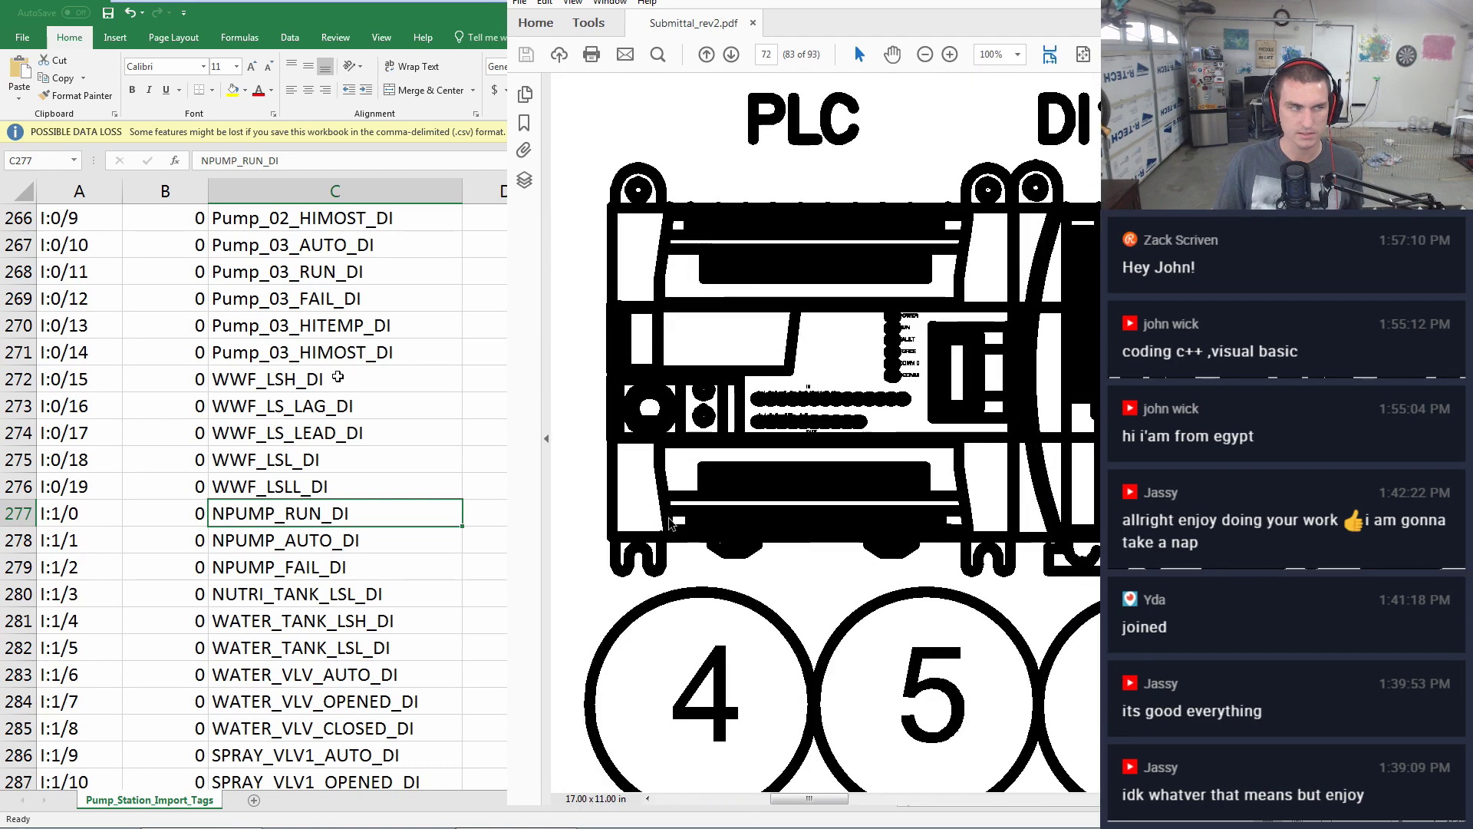
{"action": "scroll", "coordinate": [671, 523], "scroll_direction": "up", "scroll_amount": 5}
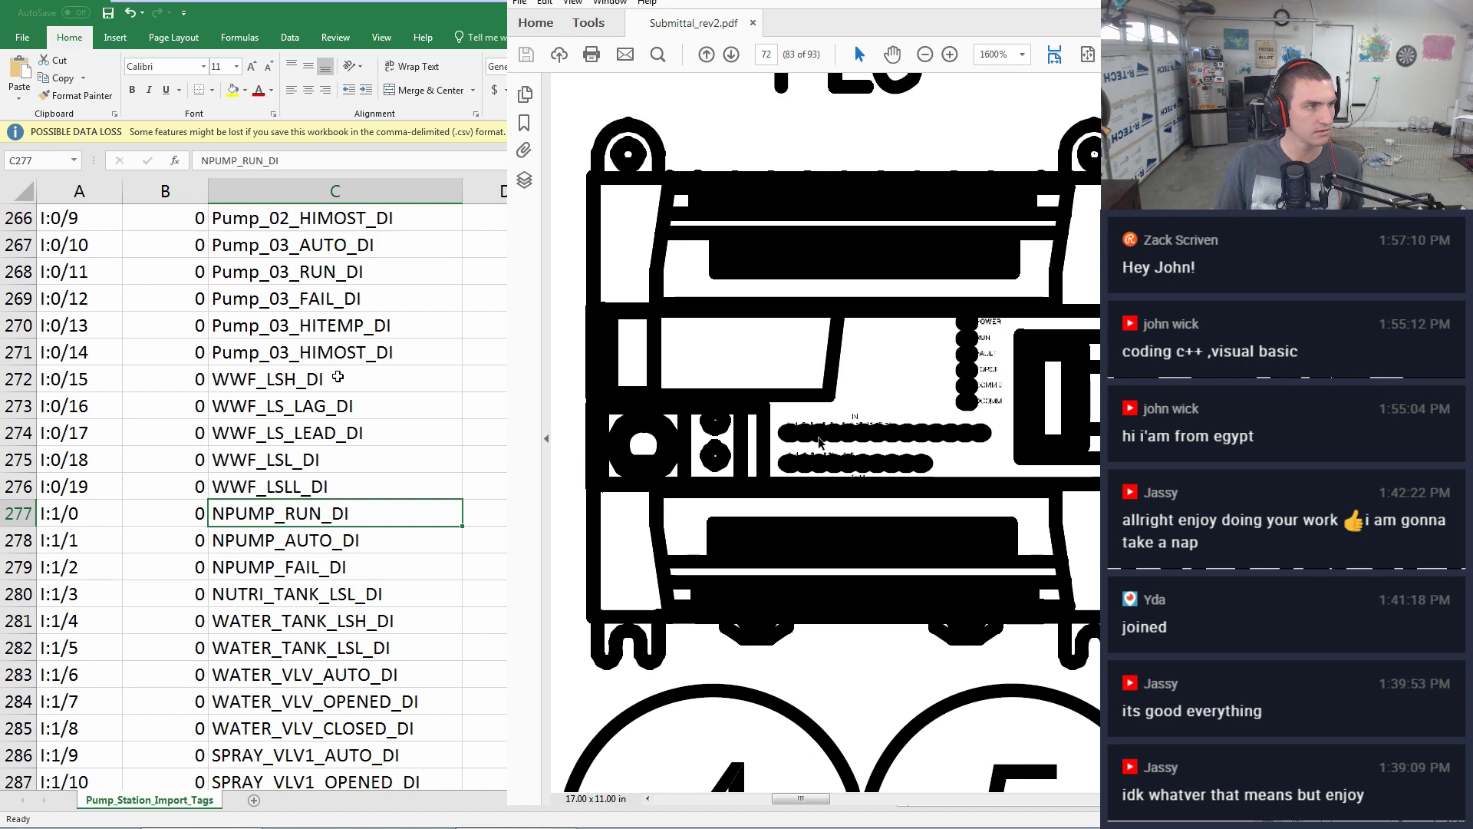
{"action": "scroll", "coordinate": [872, 454], "scroll_direction": "down", "scroll_amount": 5}
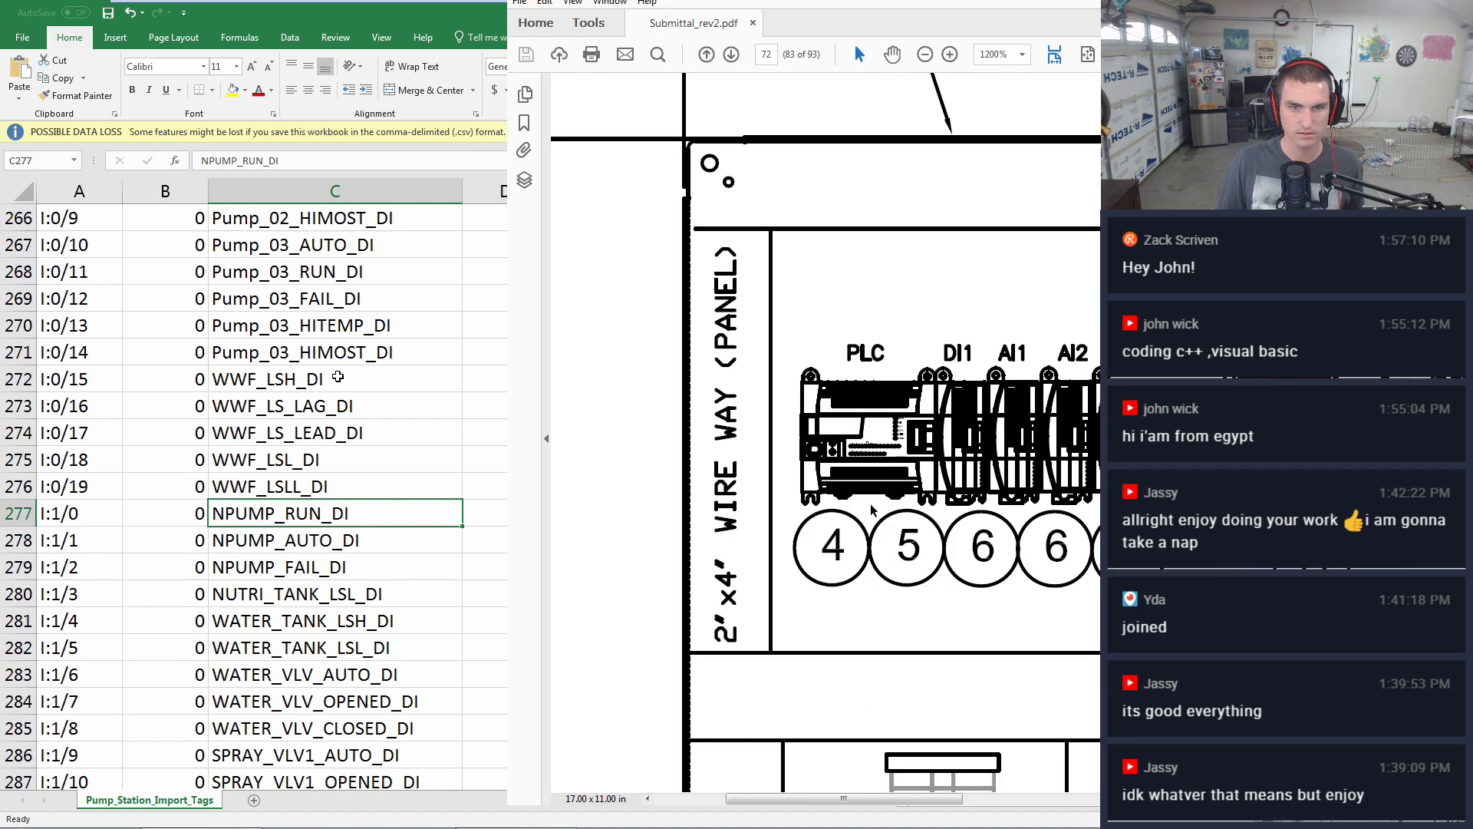
{"action": "scroll", "coordinate": [873, 508], "scroll_direction": "down", "scroll_amount": 10}
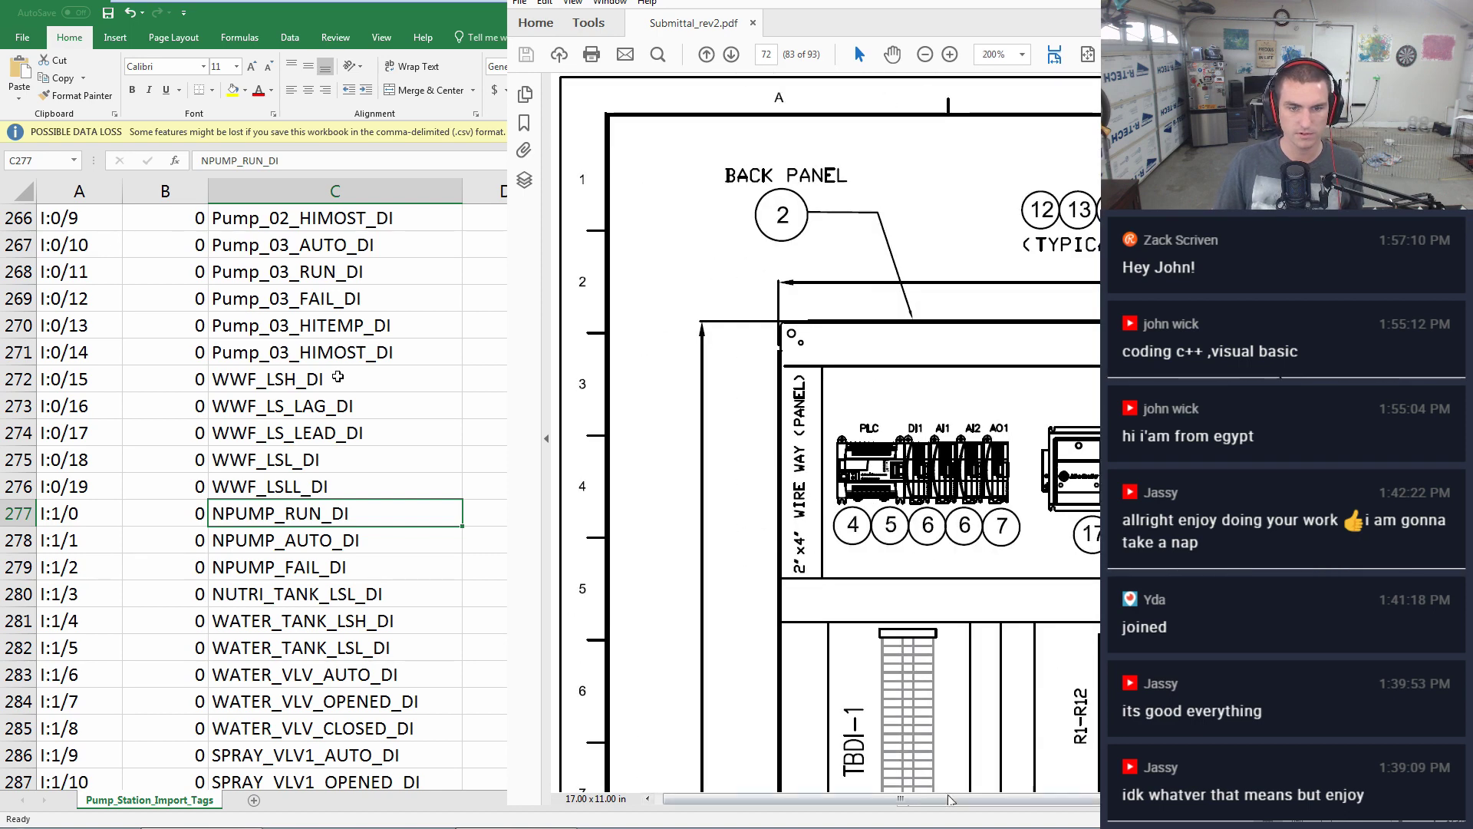
- Check the parts list beside the back panel layout for the manufacturers and model numbers of the PLC and I/O modules
{"action": "scroll", "coordinate": [824, 461], "scroll_direction": "right", "scroll_amount": 10}
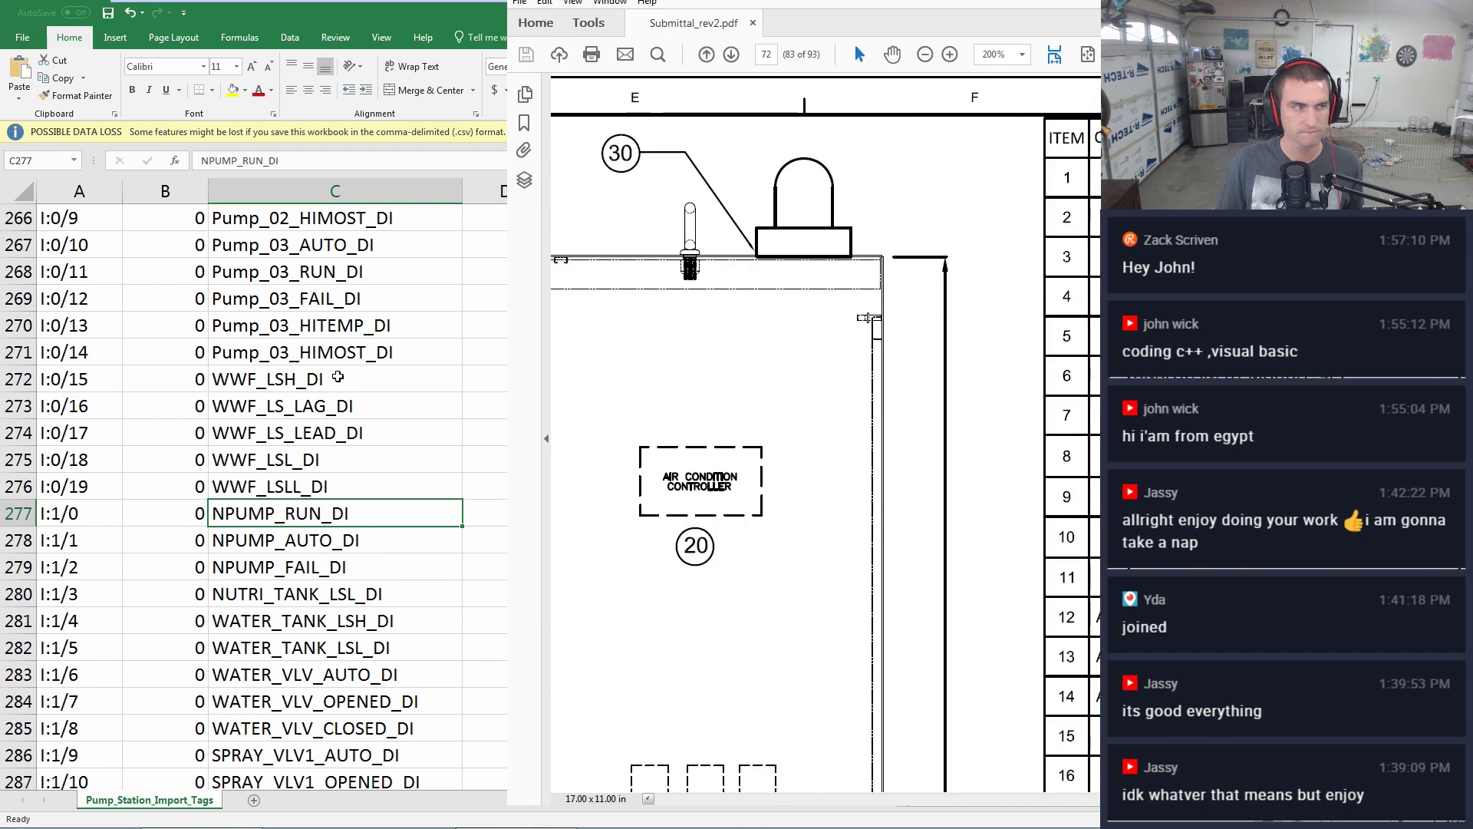
{"action": "scroll", "coordinate": [825, 460], "scroll_direction": "right", "scroll_amount": 3}
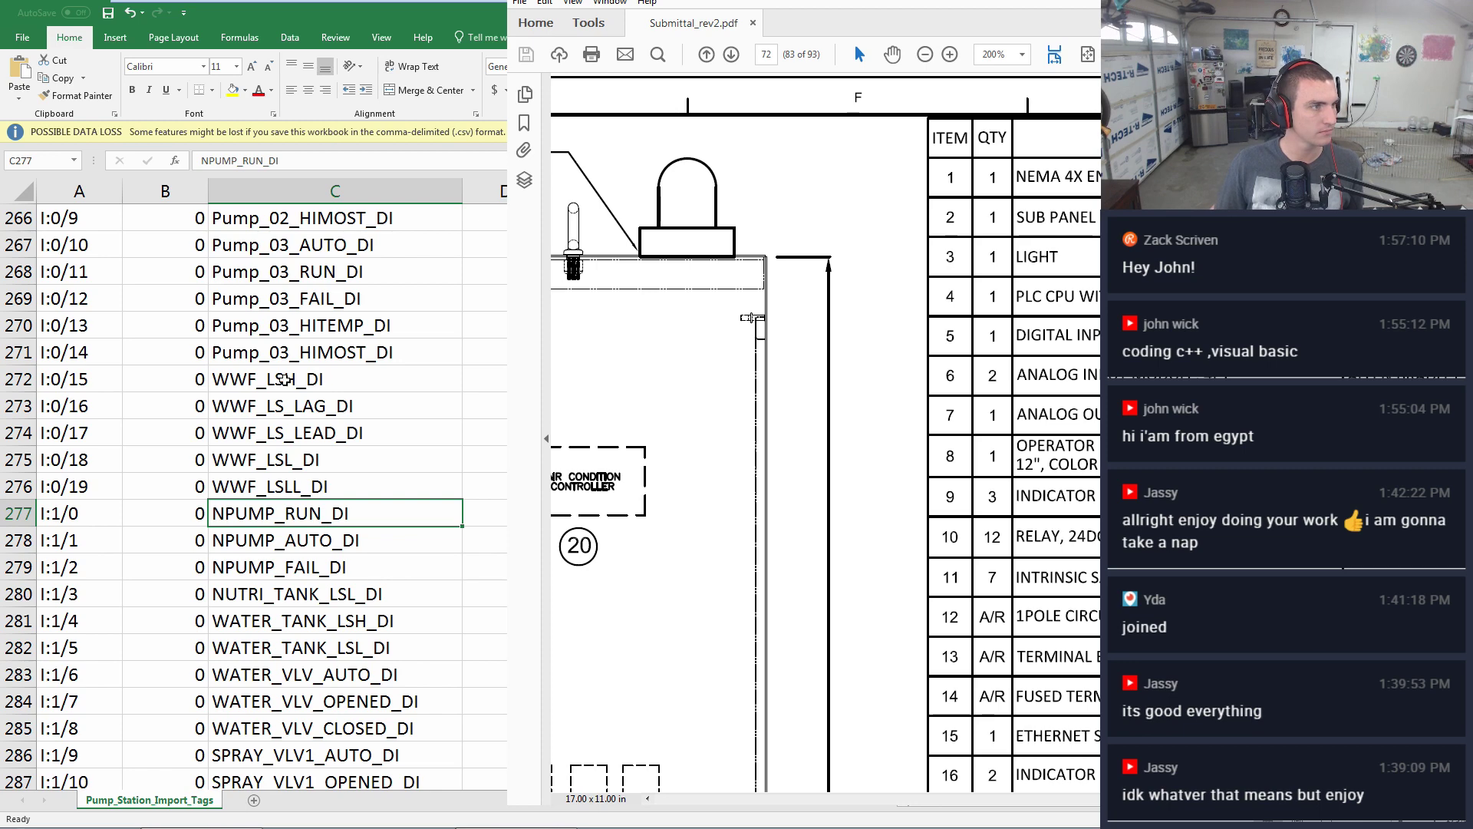
{"action": "left_click_drag", "start_coordinate": [844, 1], "coordinate": [289, 1]}
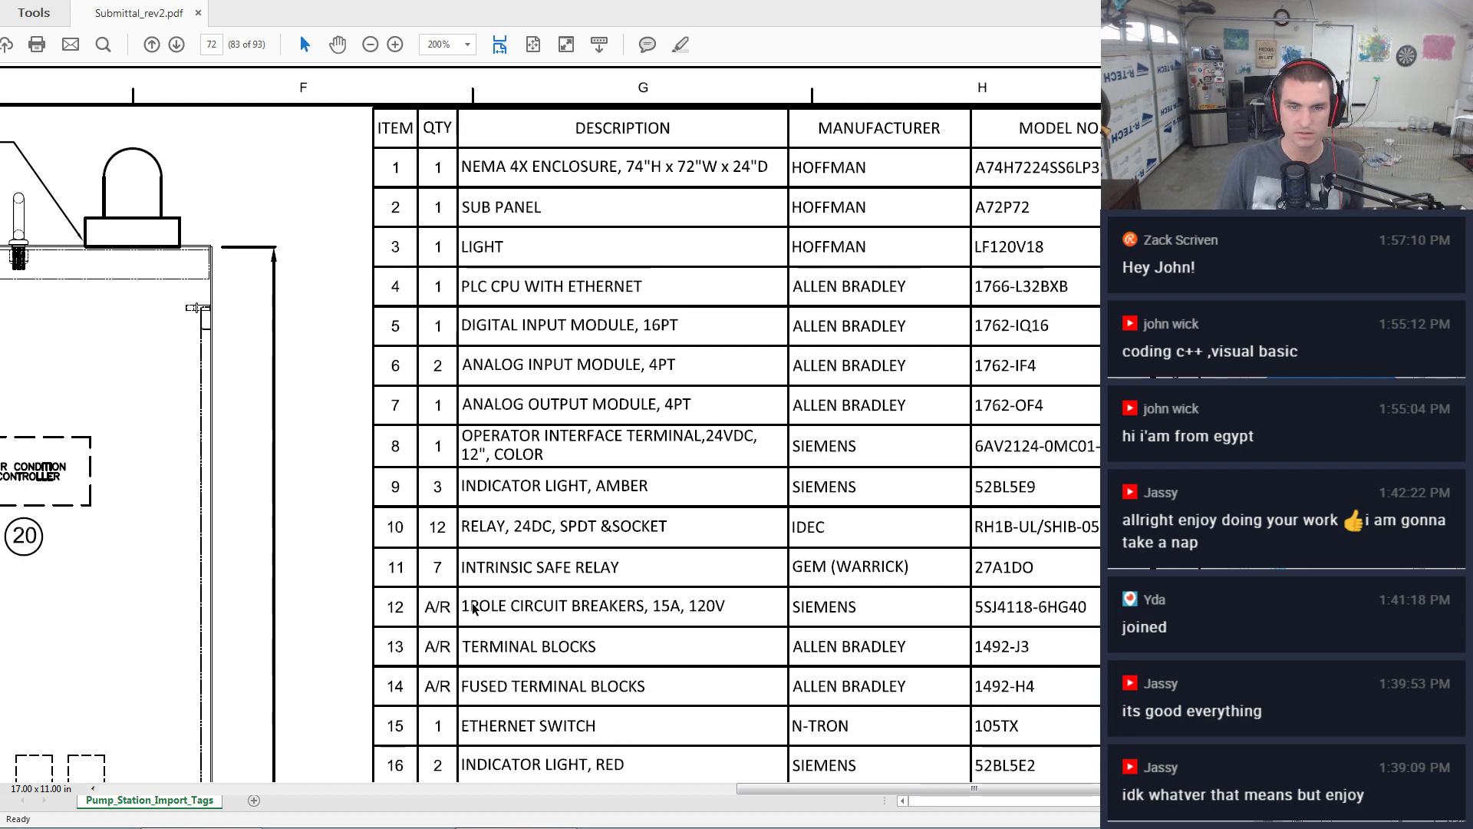
- Look through the submittal's 1A. Data Sheets section up to the PLC Spare Parts List for information on the PLC and its modules
{"action": "left_click", "coordinate": [2, 129]}
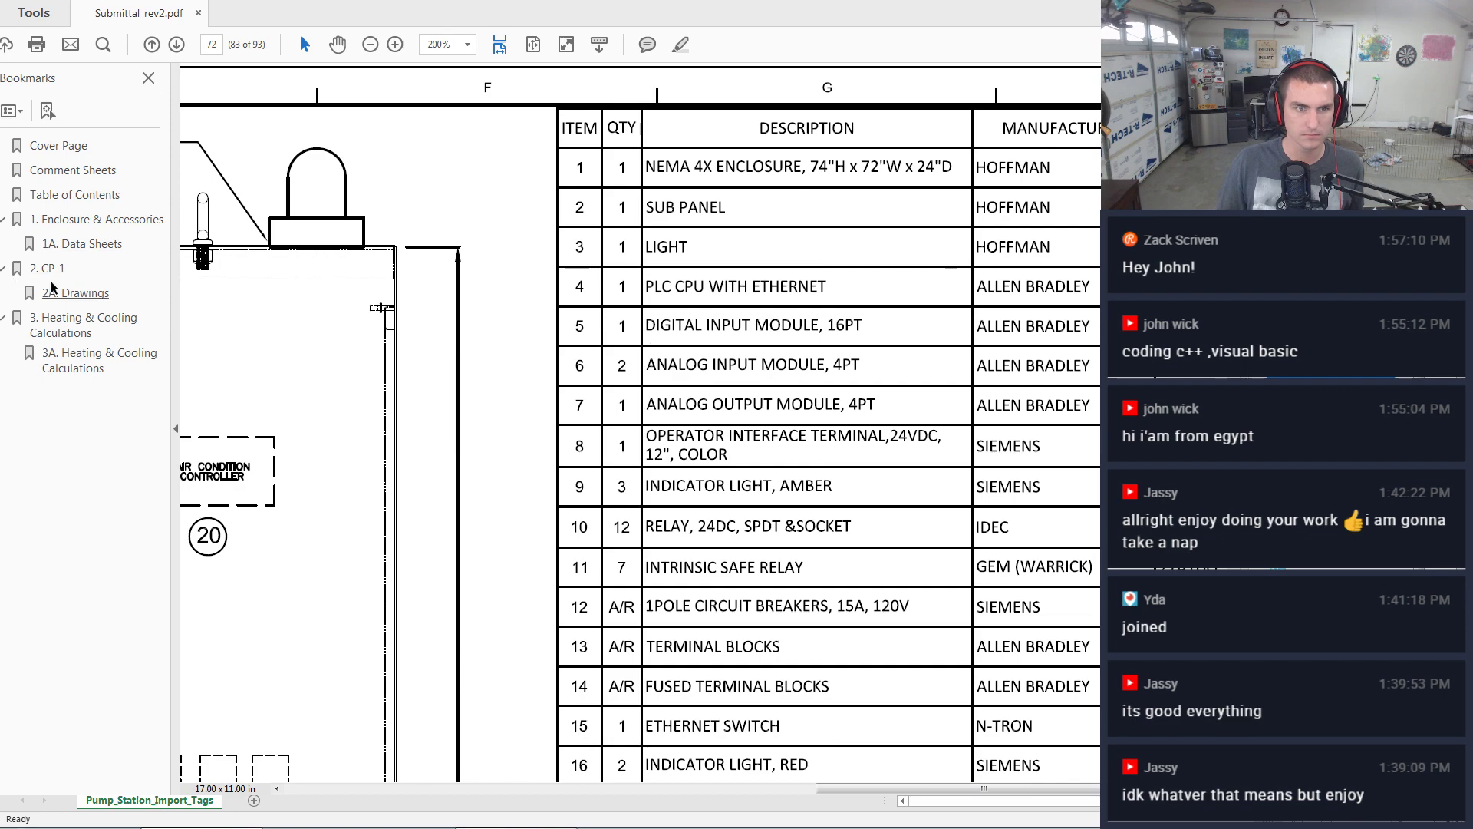
{"action": "left_click", "coordinate": [141, 251]}
{"action": "scroll", "coordinate": [704, 430], "scroll_direction": "down", "scroll_amount": 15}
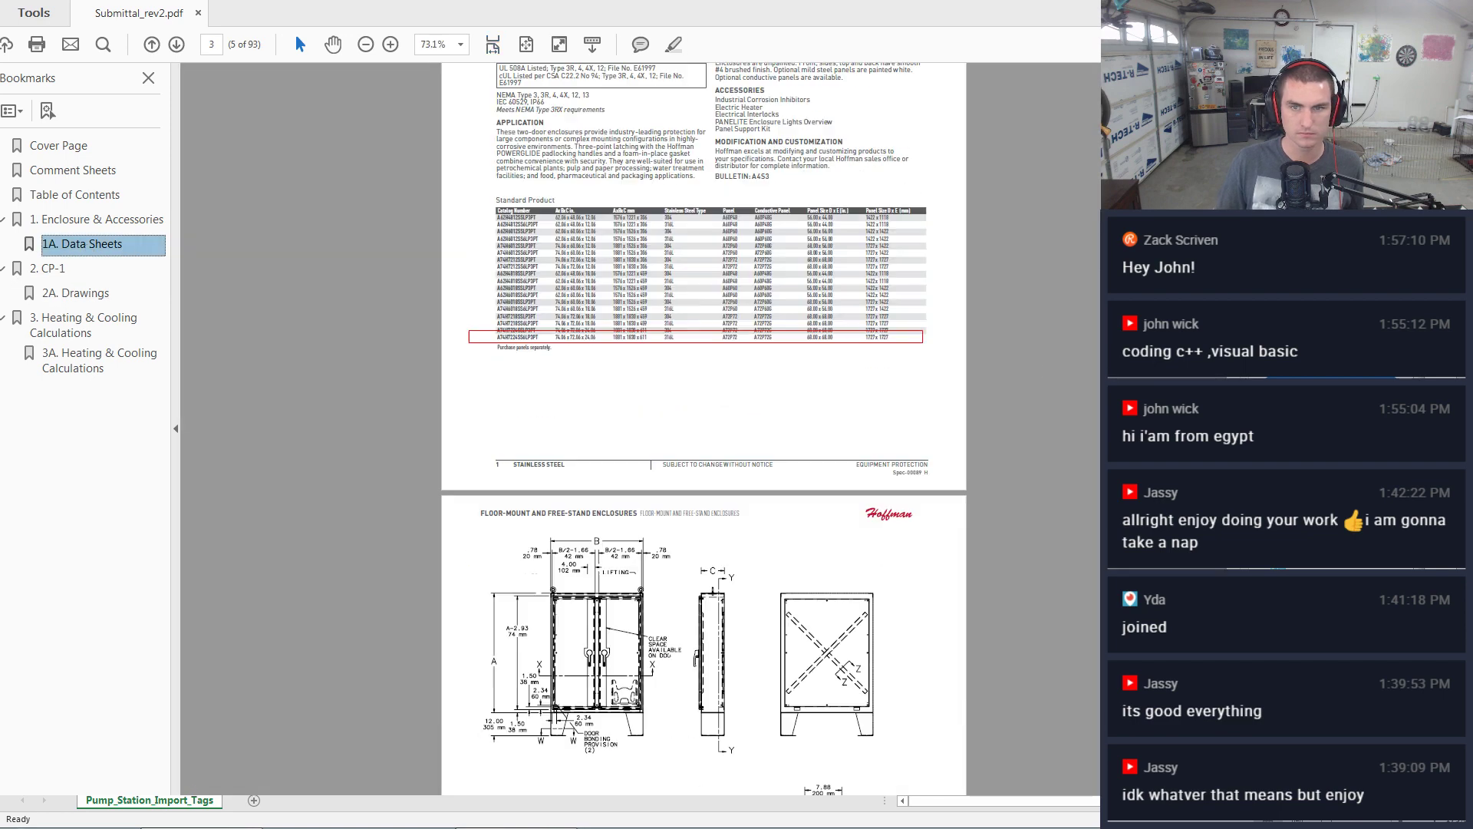
{"action": "scroll", "coordinate": [703, 430], "scroll_direction": "down", "scroll_amount": 20}
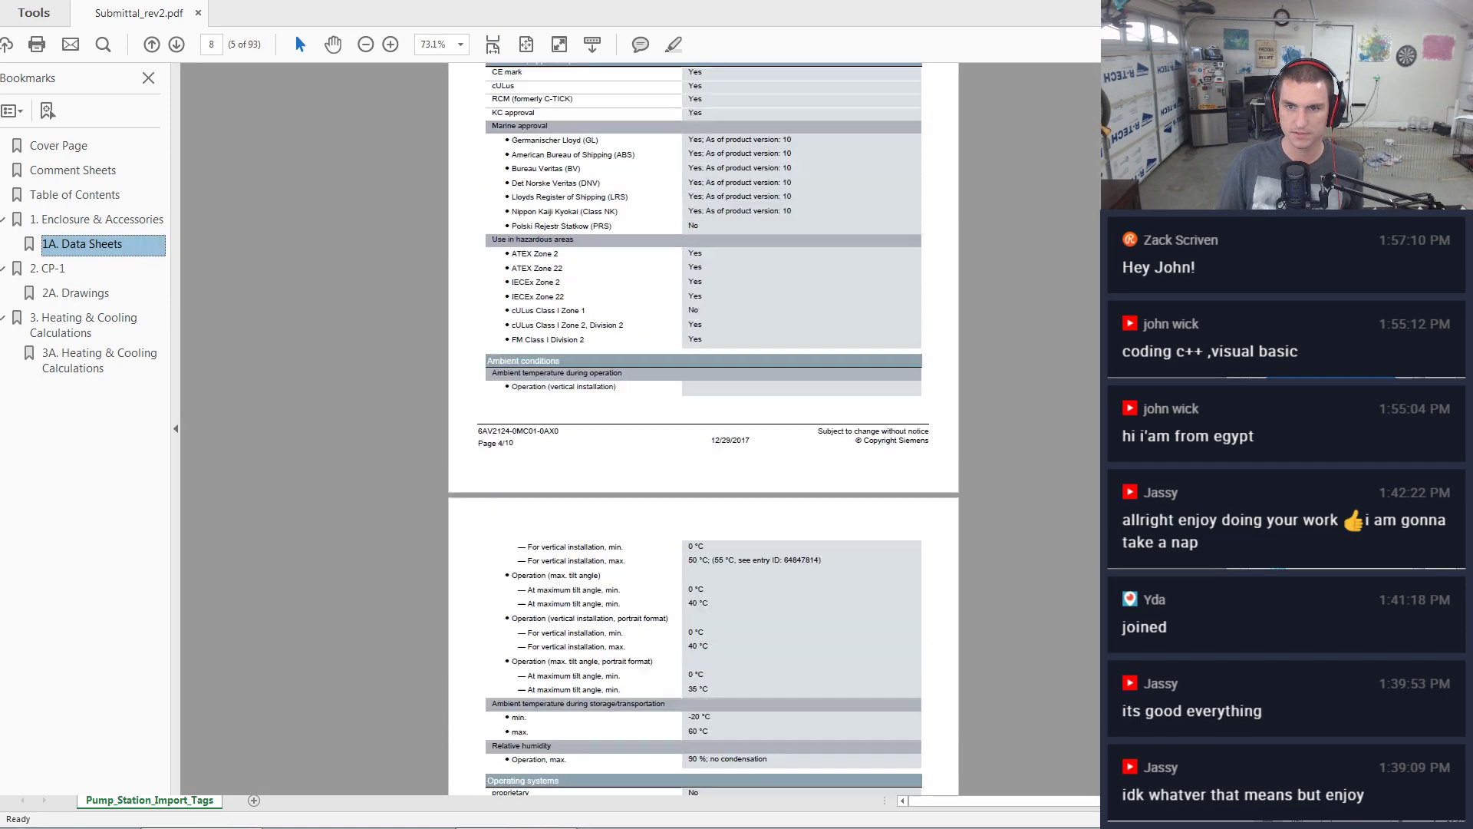
{"action": "scroll", "coordinate": [703, 429], "scroll_direction": "down", "scroll_amount": 20}
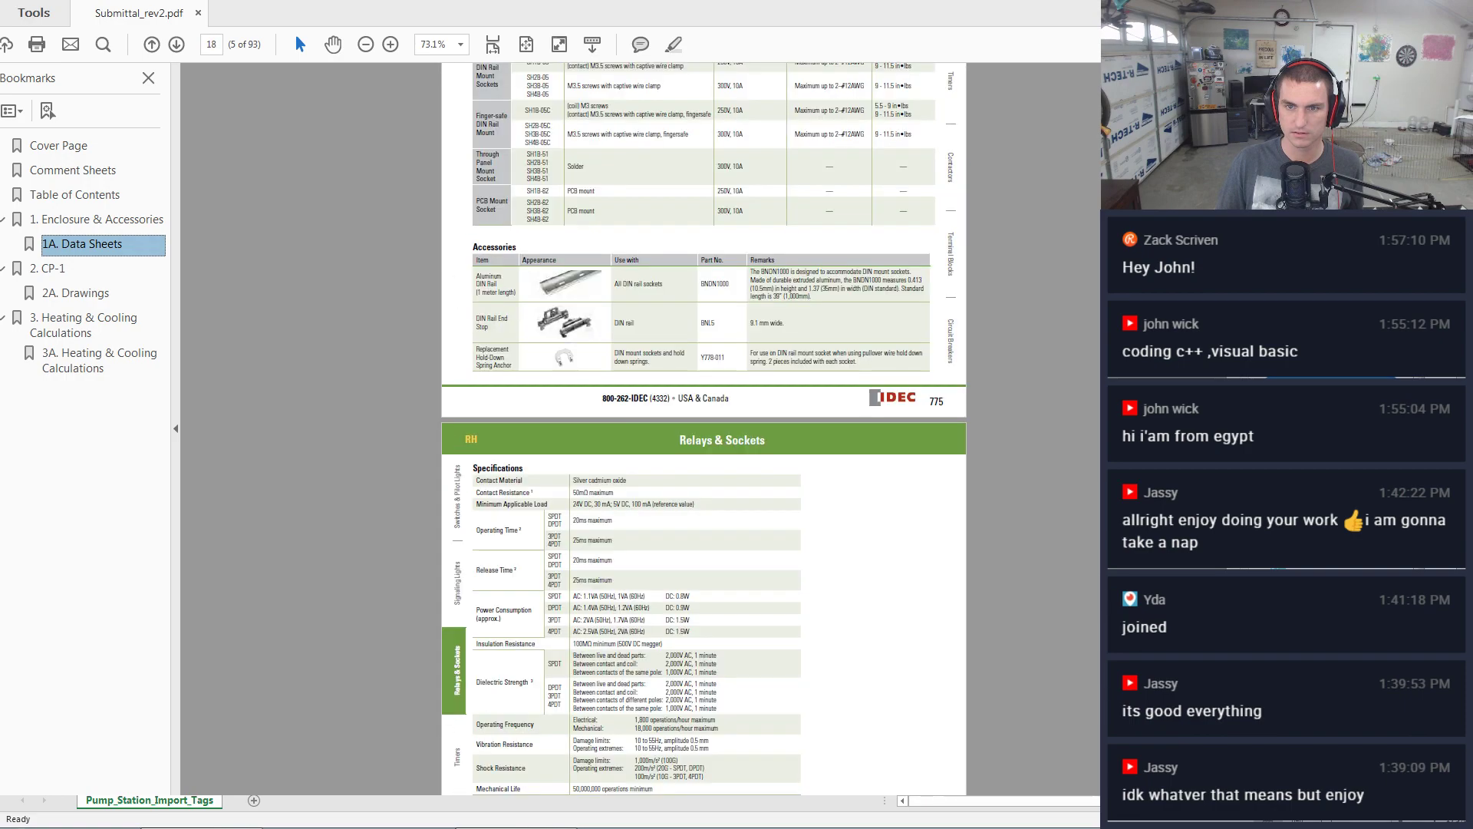
{"action": "scroll", "coordinate": [704, 430], "scroll_direction": "down", "scroll_amount": 20}
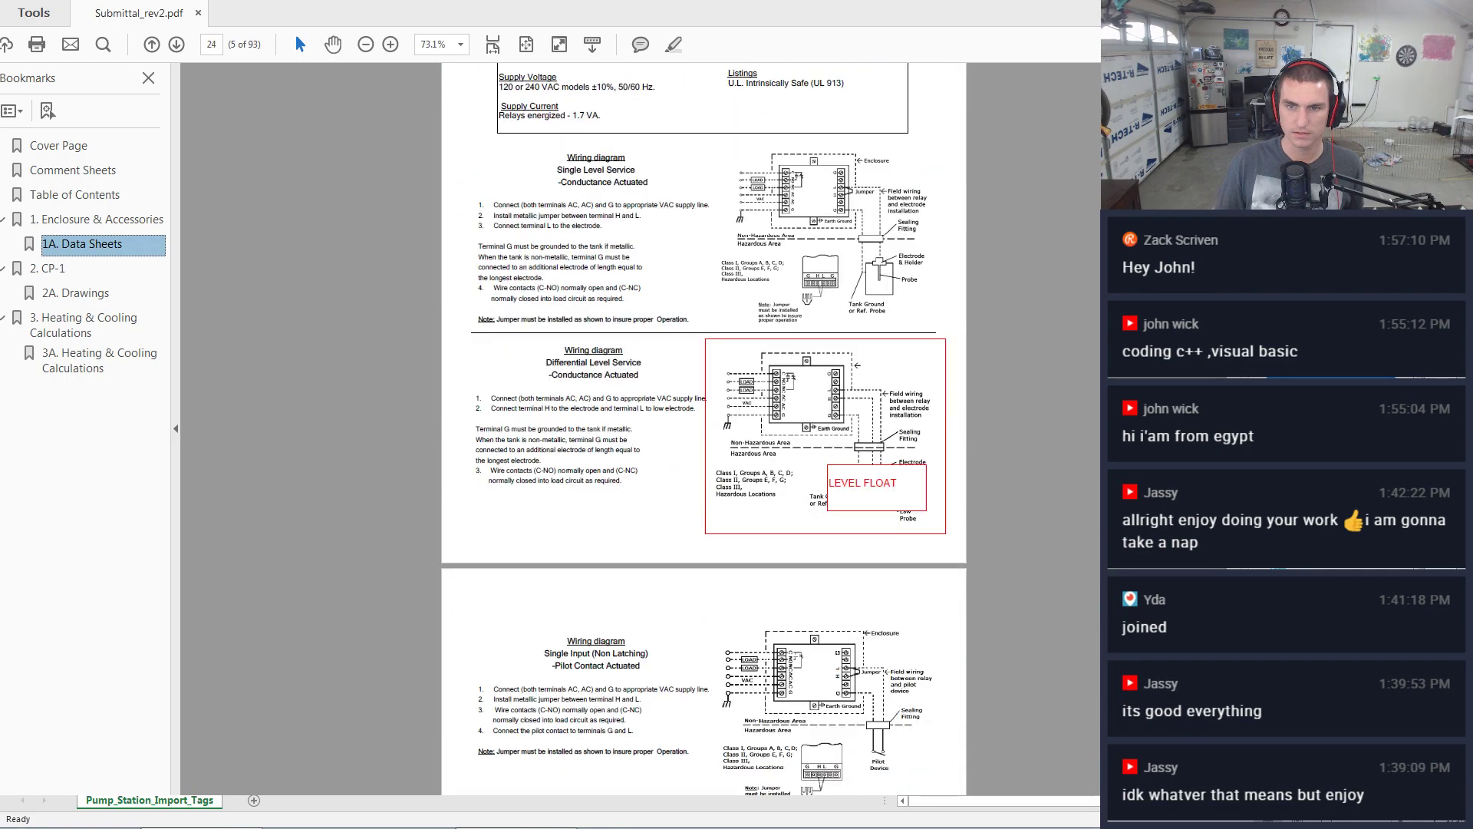
{"action": "scroll", "coordinate": [704, 429], "scroll_direction": "down", "scroll_amount": 20}
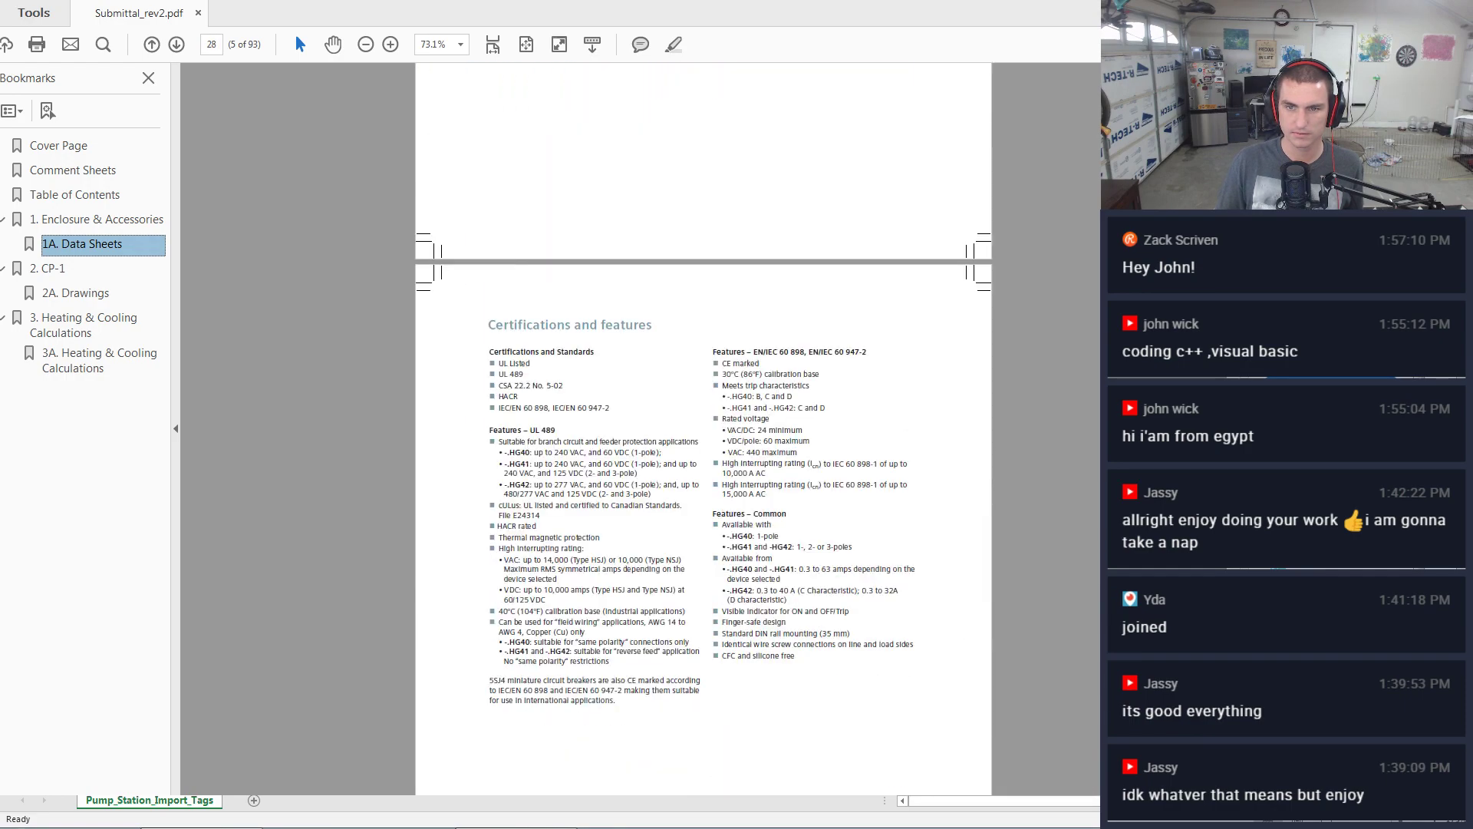
{"action": "scroll", "coordinate": [703, 429], "scroll_direction": "down", "scroll_amount": 15}
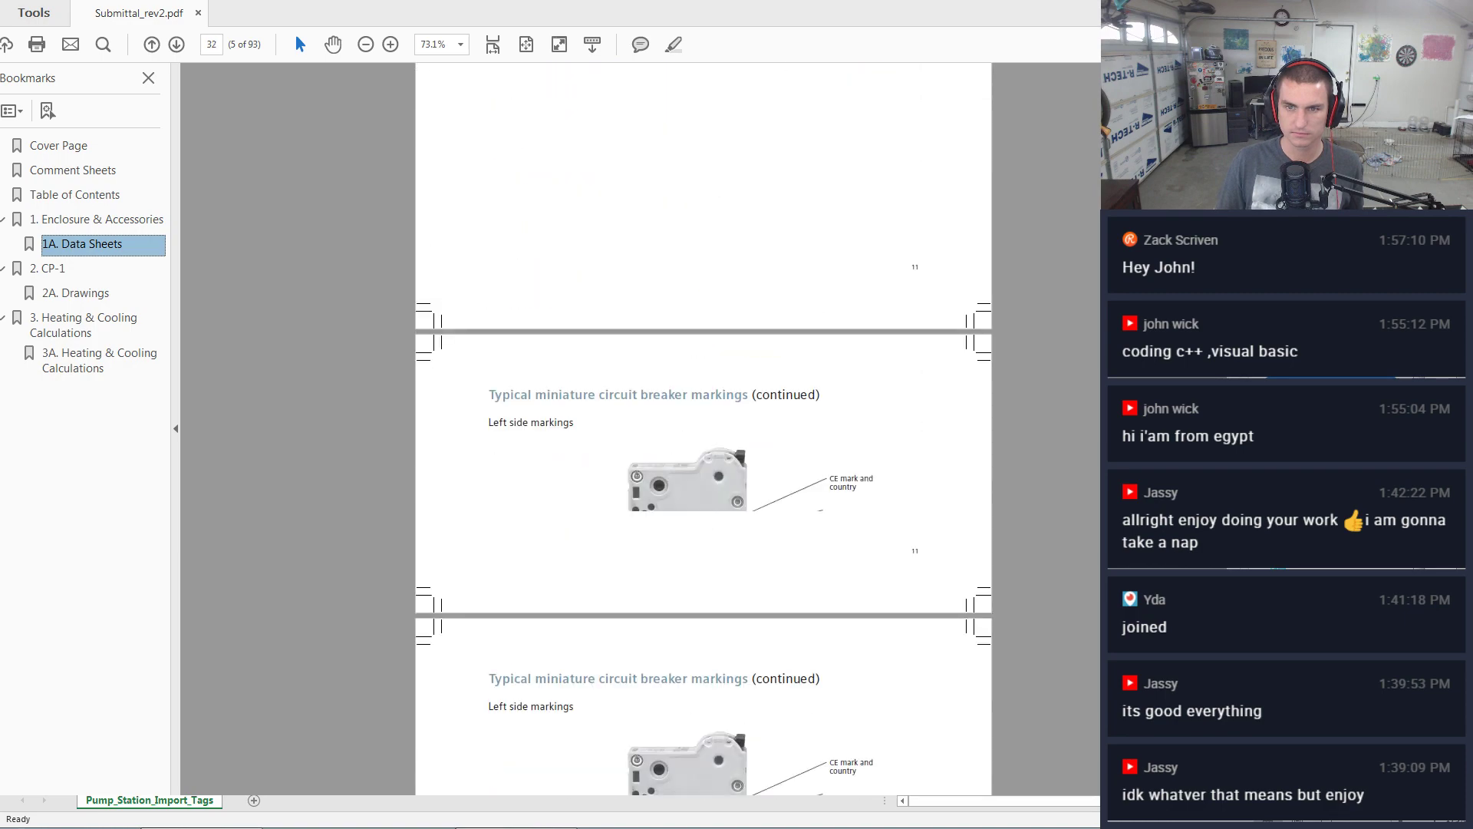
{"action": "scroll", "coordinate": [704, 429], "scroll_direction": "down", "scroll_amount": 20}
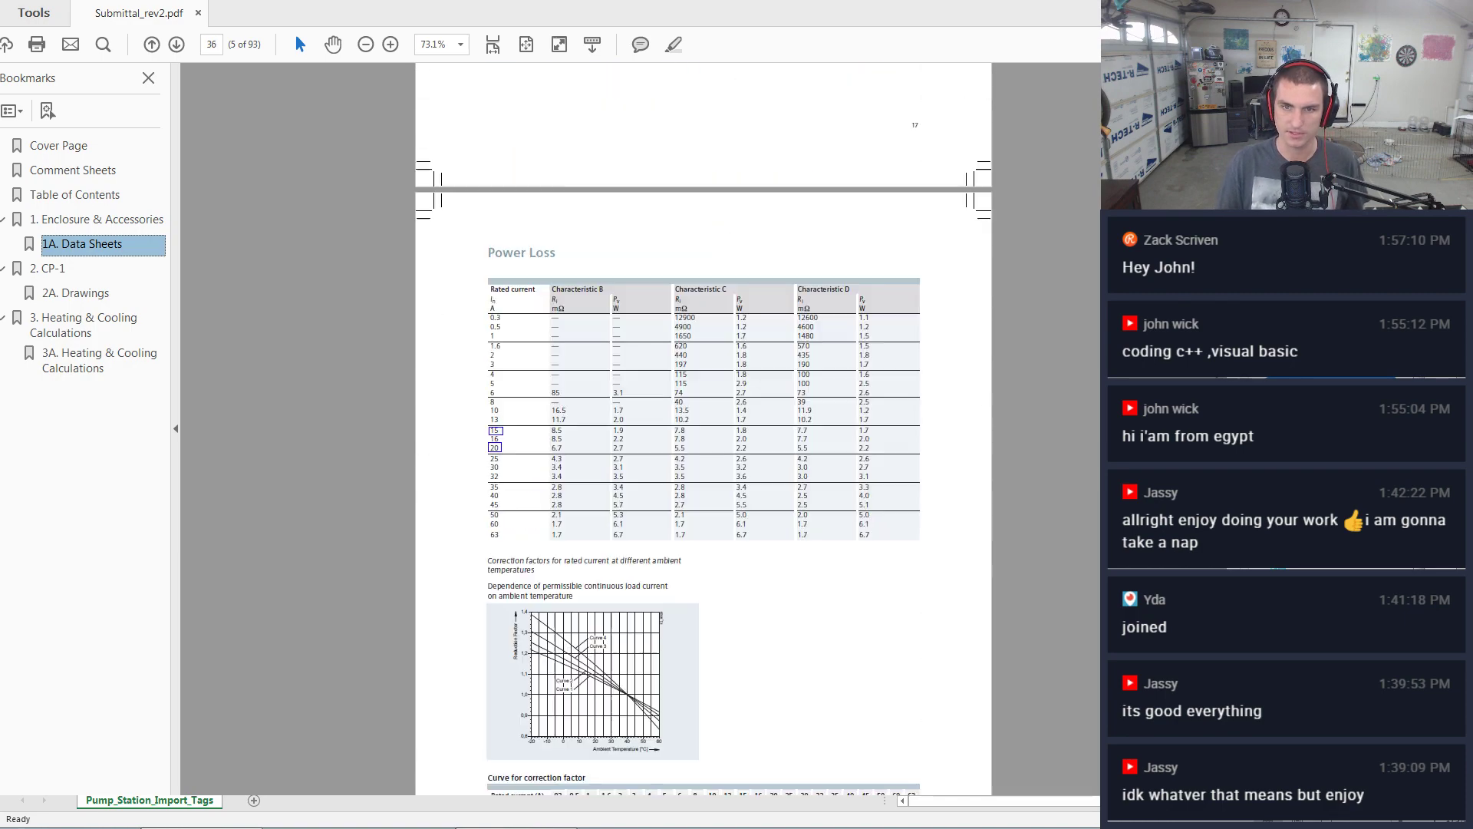
{"action": "scroll", "coordinate": [703, 430], "scroll_direction": "down", "scroll_amount": 20}
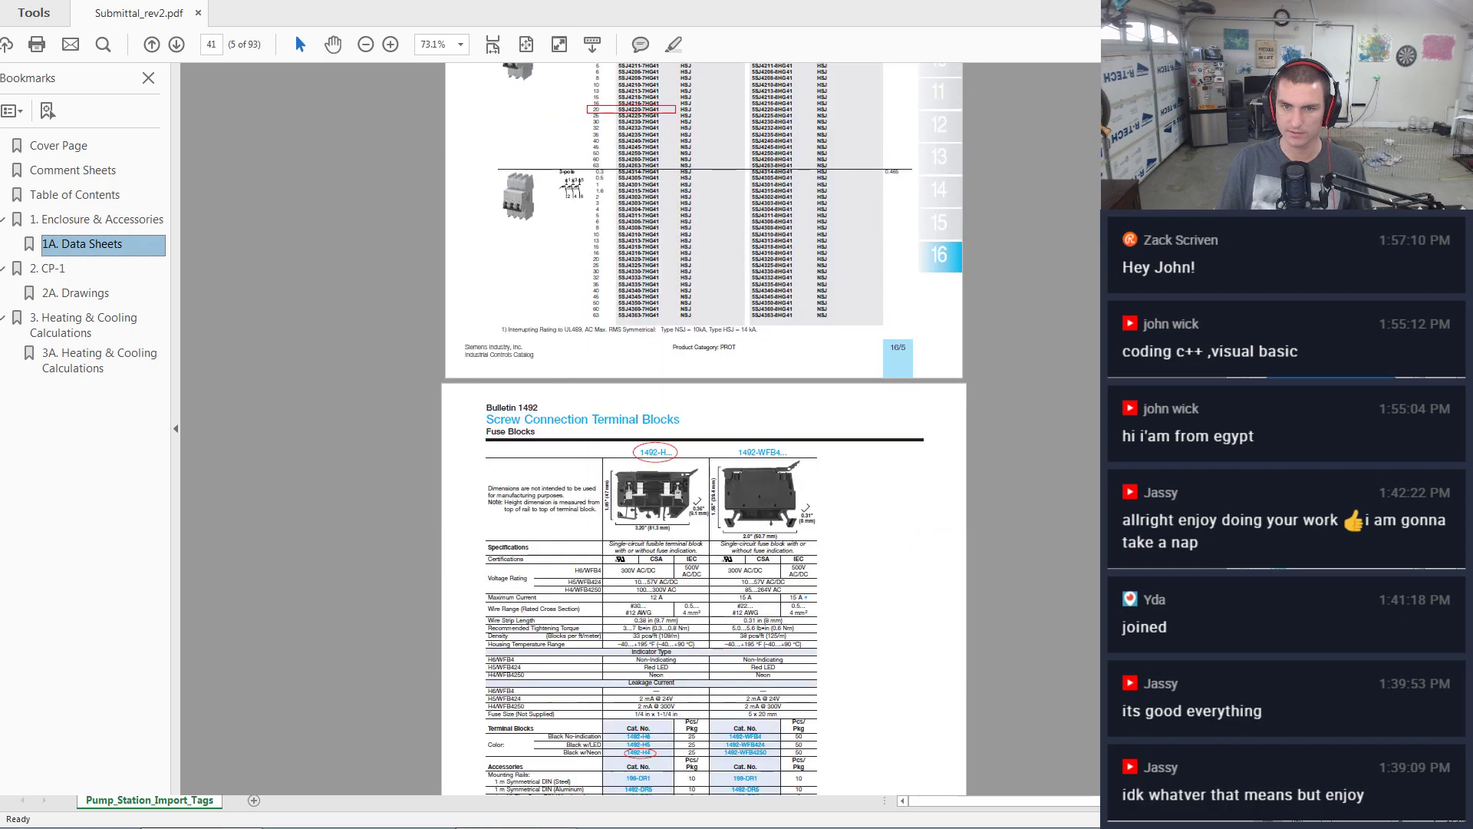
{"action": "scroll", "coordinate": [704, 430], "scroll_direction": "down", "scroll_amount": 12}
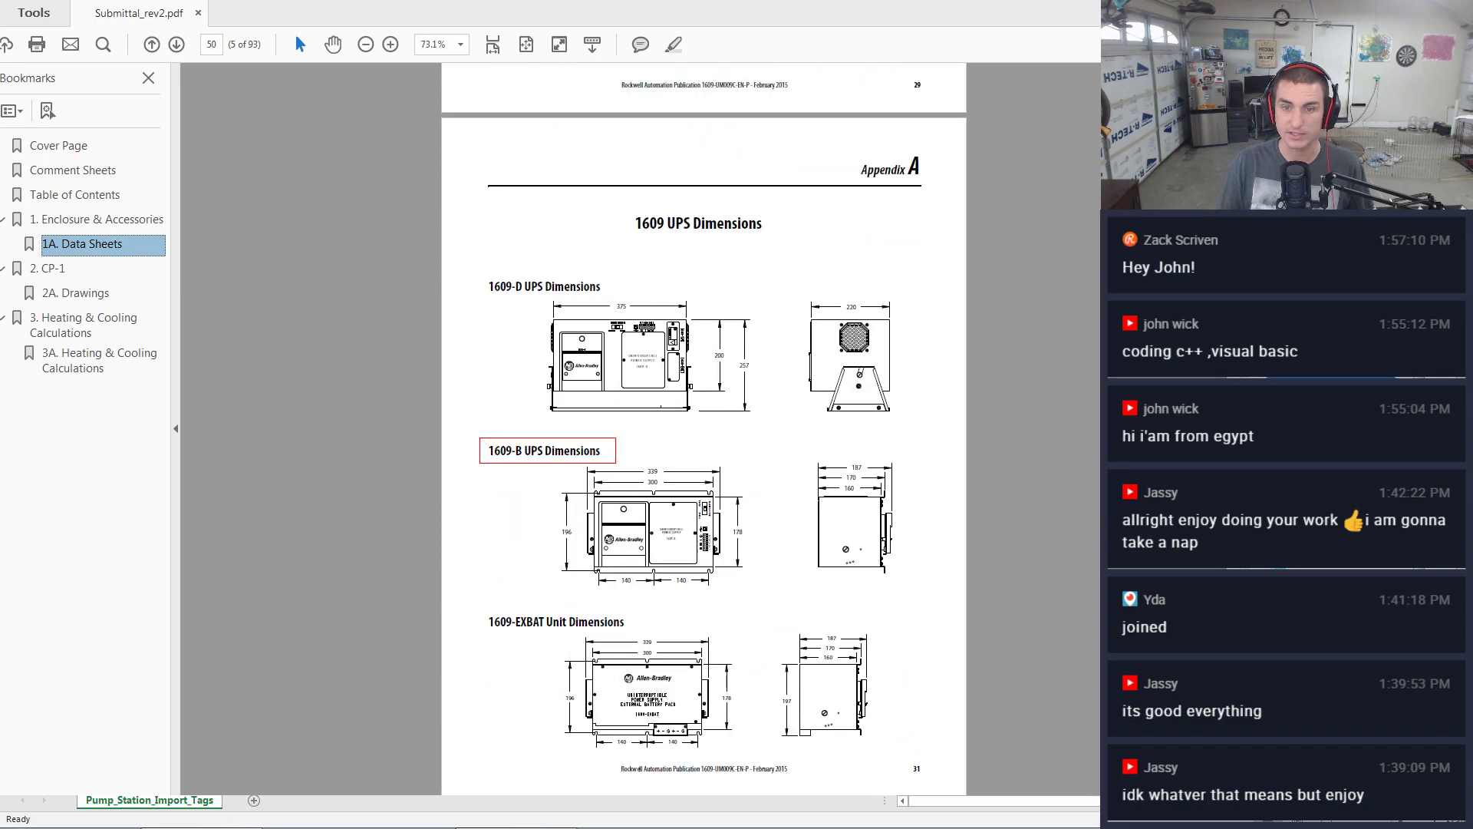
{"action": "scroll", "coordinate": [704, 429], "scroll_direction": "down", "scroll_amount": 1}
{"action": "scroll", "coordinate": [703, 430], "scroll_direction": "down", "scroll_amount": 6}
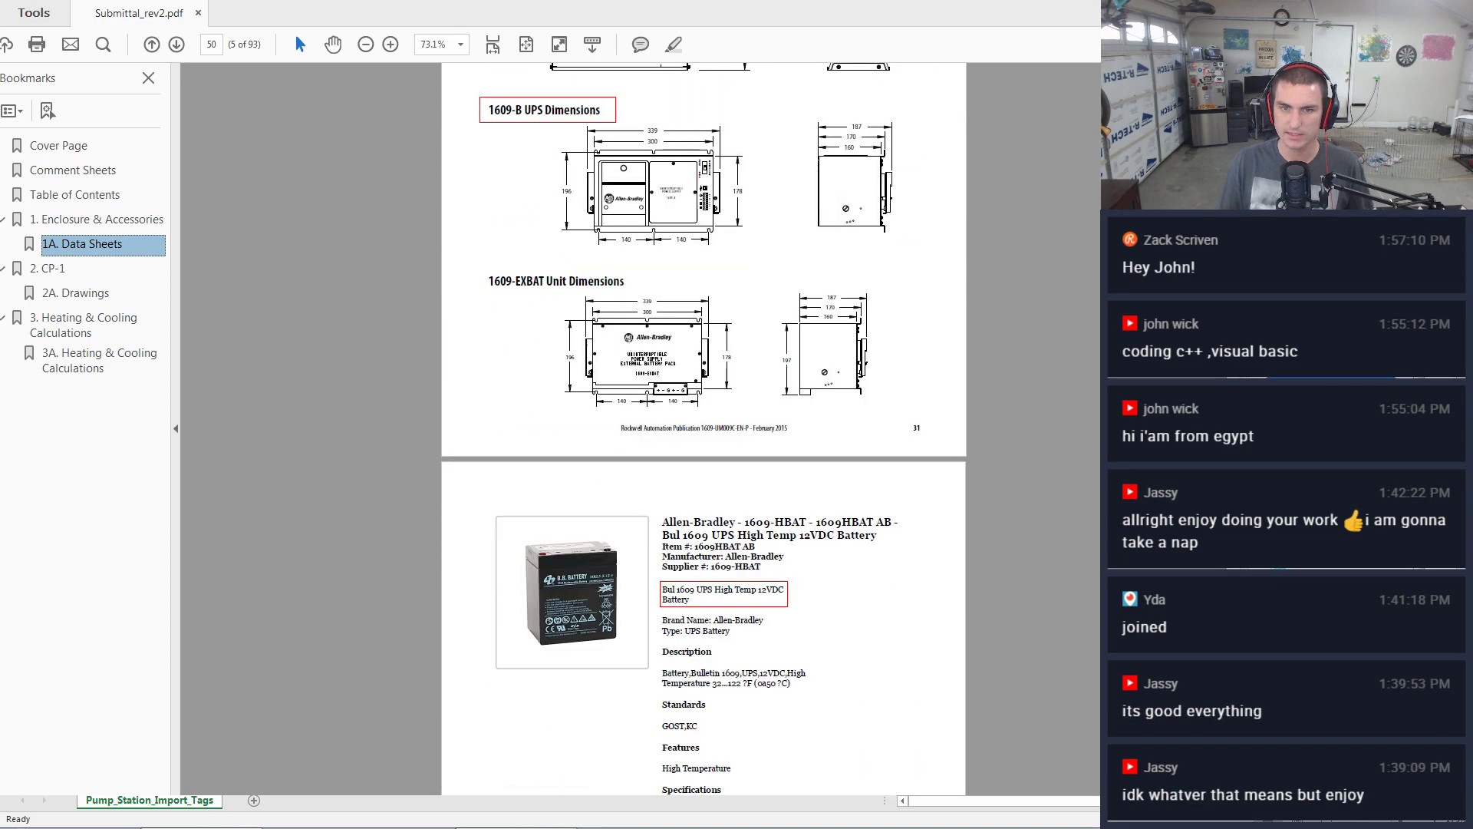
{"action": "scroll", "coordinate": [704, 430], "scroll_direction": "down", "scroll_amount": 20}
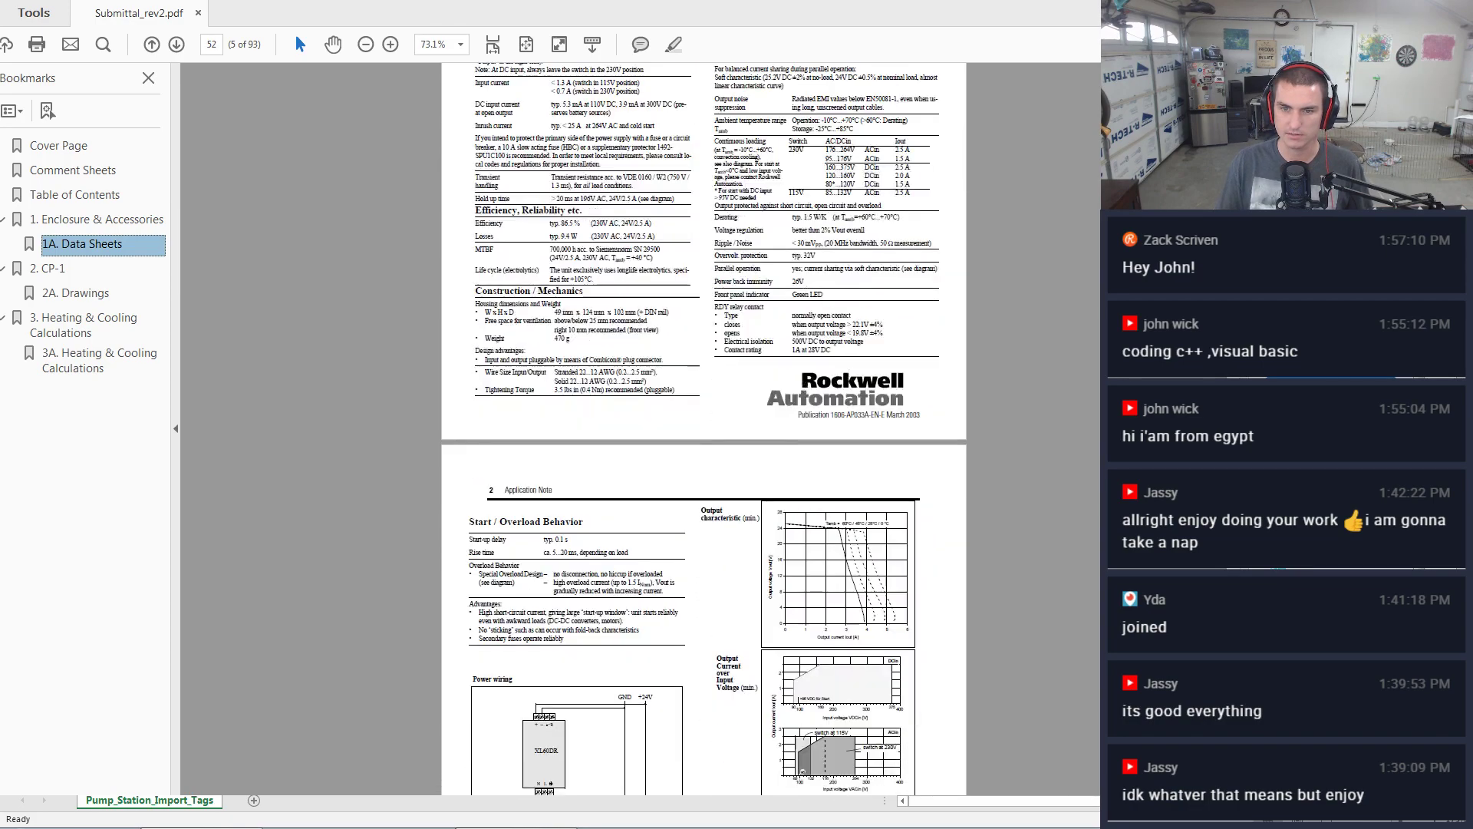
{"action": "scroll", "coordinate": [703, 430], "scroll_direction": "down", "scroll_amount": 18}
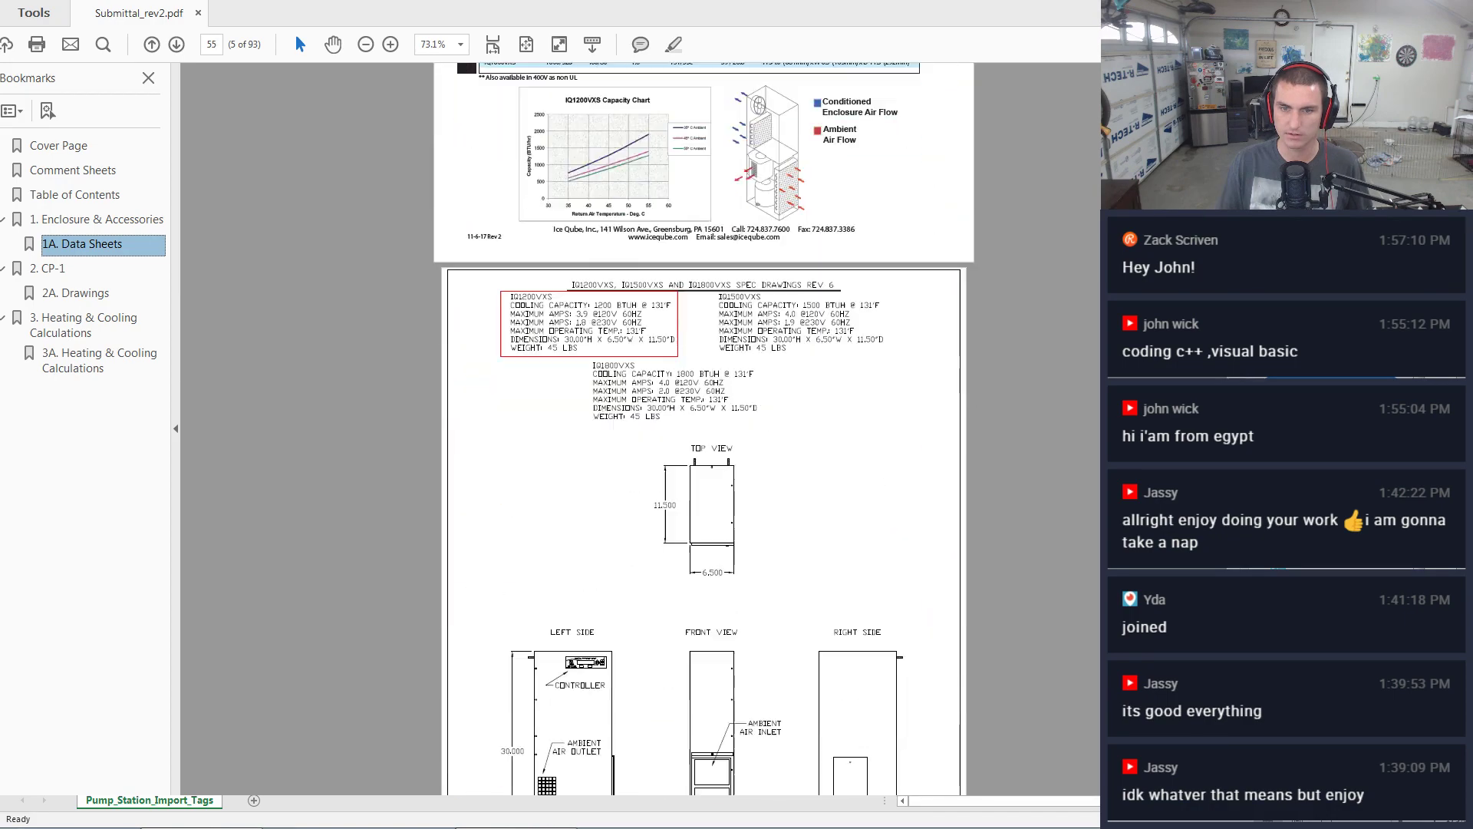
{"action": "scroll", "coordinate": [703, 430], "scroll_direction": "down", "scroll_amount": 18}
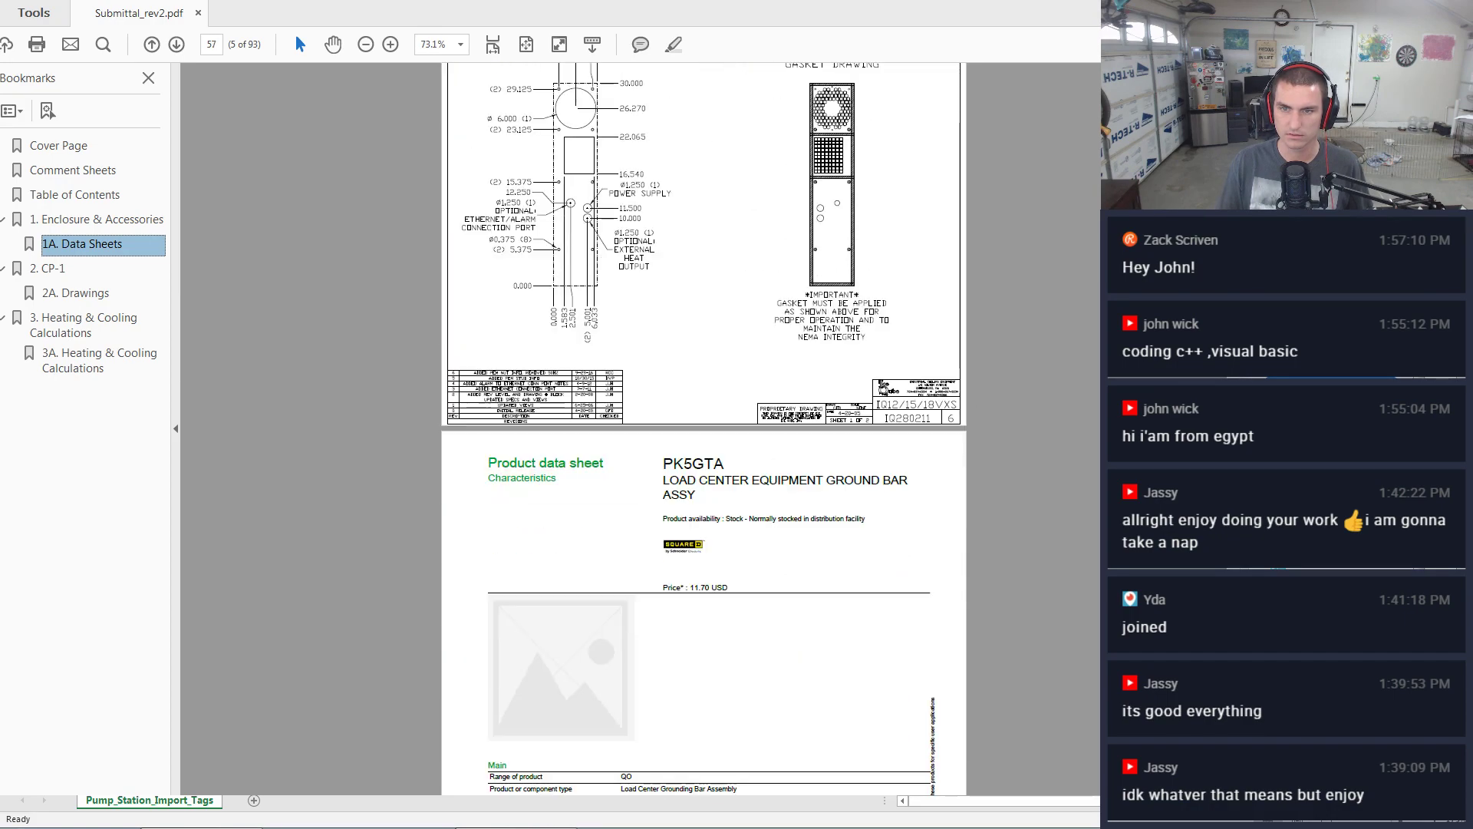
{"action": "scroll", "coordinate": [704, 430], "scroll_direction": "down", "scroll_amount": 20}
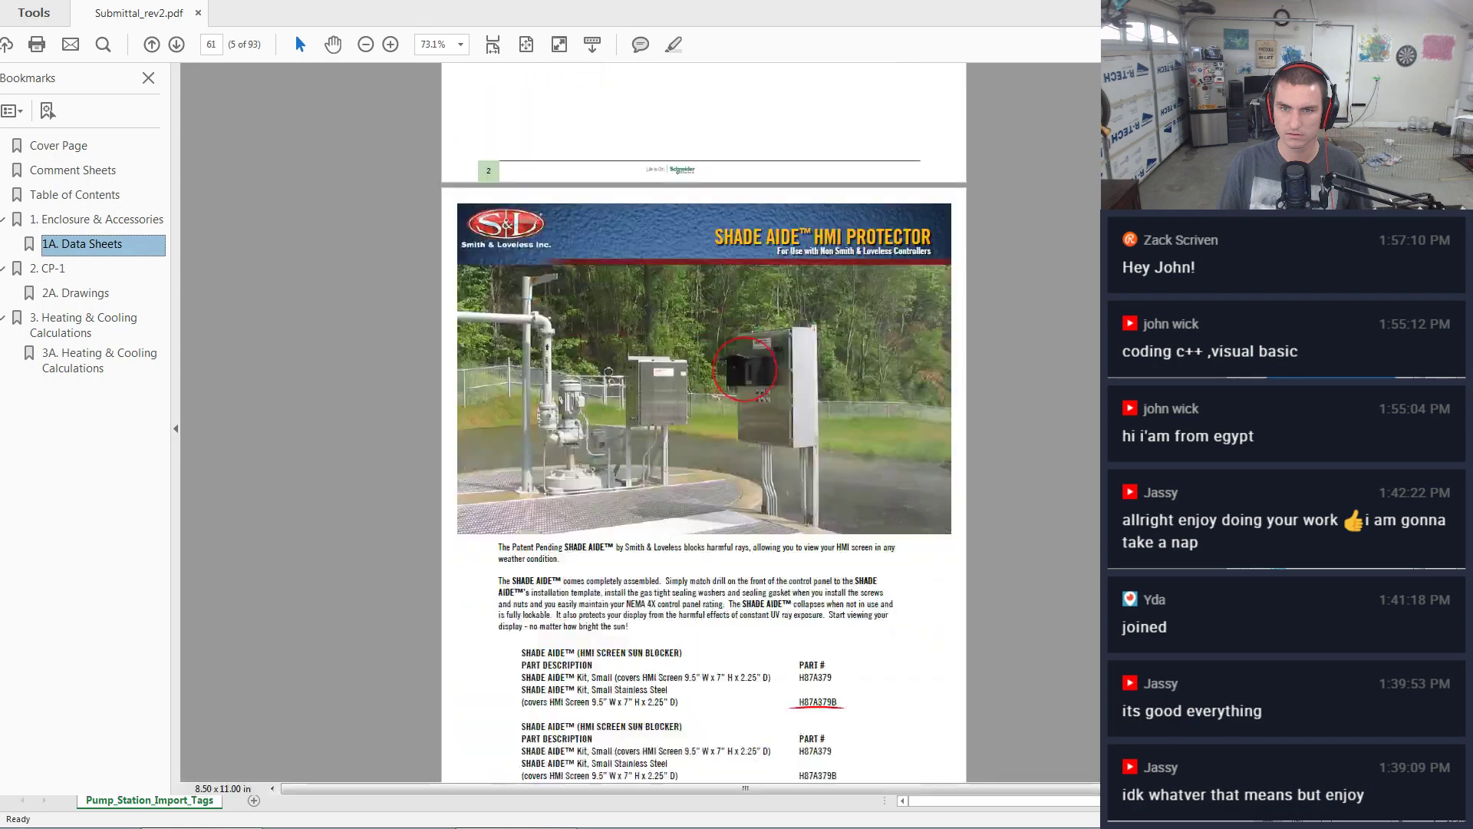
{"action": "scroll", "coordinate": [703, 429], "scroll_direction": "down", "scroll_amount": 20}
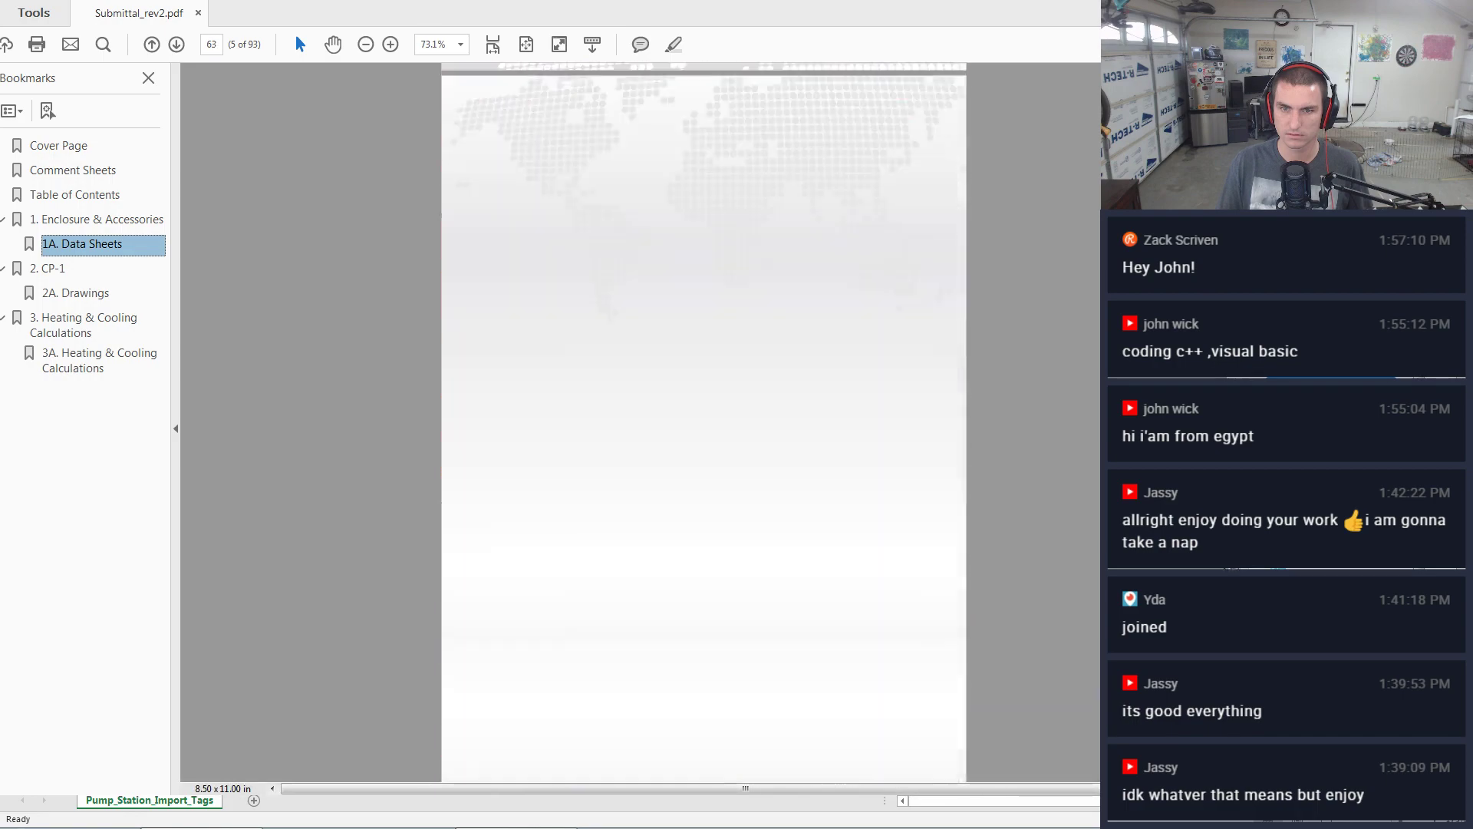
{"action": "scroll", "coordinate": [704, 429], "scroll_direction": "down", "scroll_amount": 20}
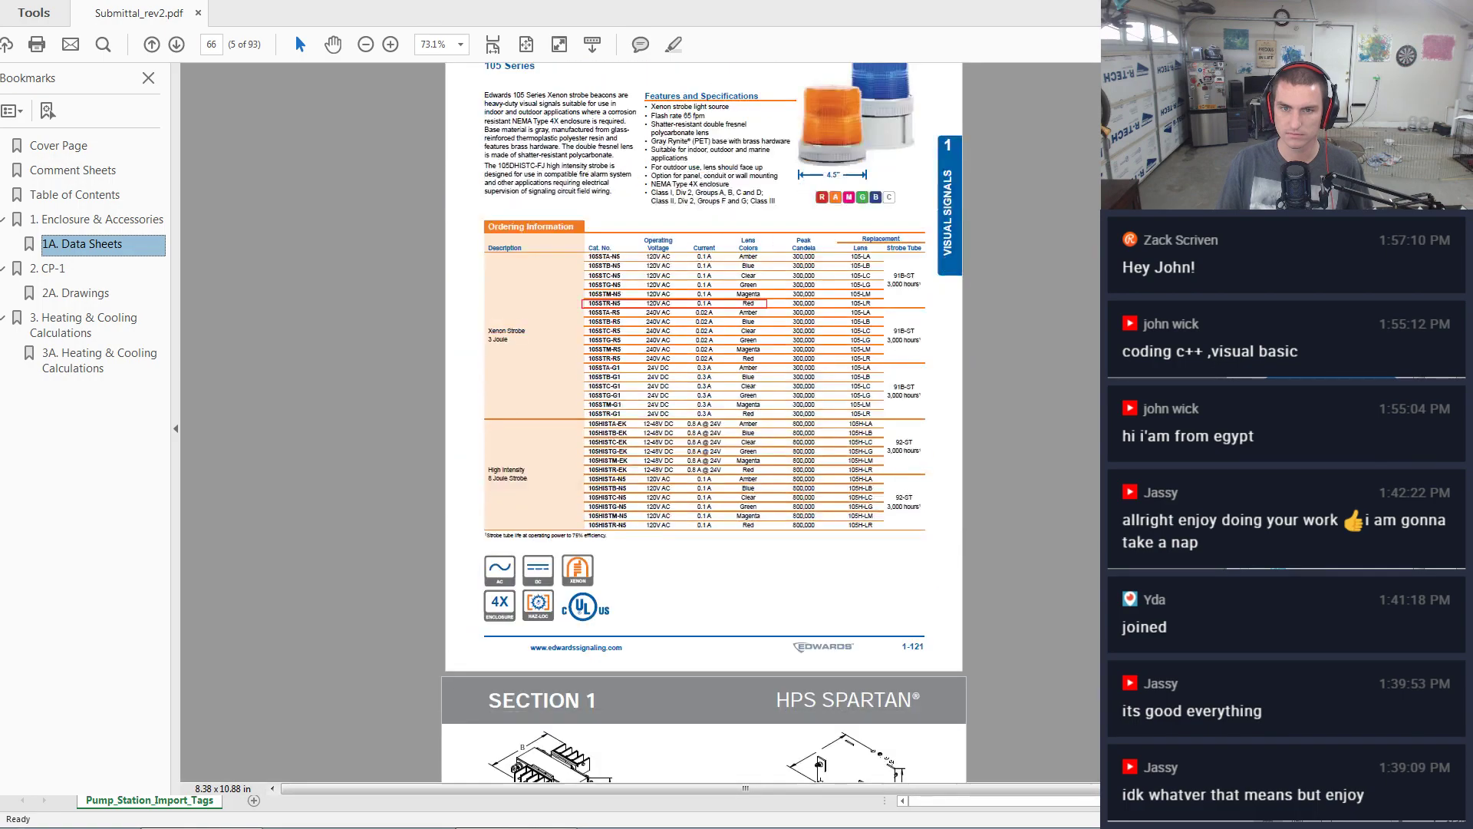
{"action": "scroll", "coordinate": [704, 430], "scroll_direction": "down", "scroll_amount": 20}
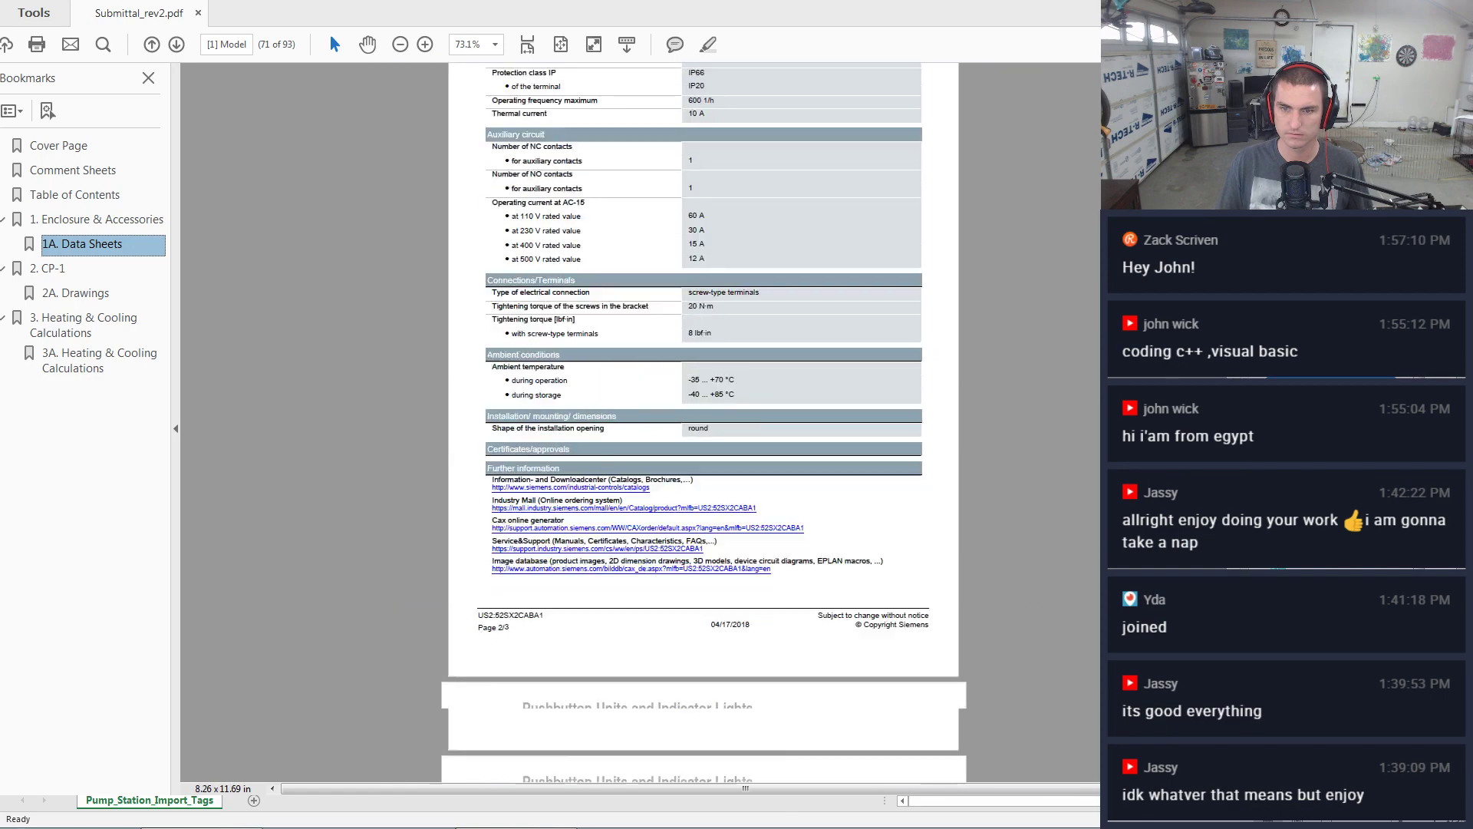
{"action": "scroll", "coordinate": [704, 430], "scroll_direction": "down", "scroll_amount": 15}
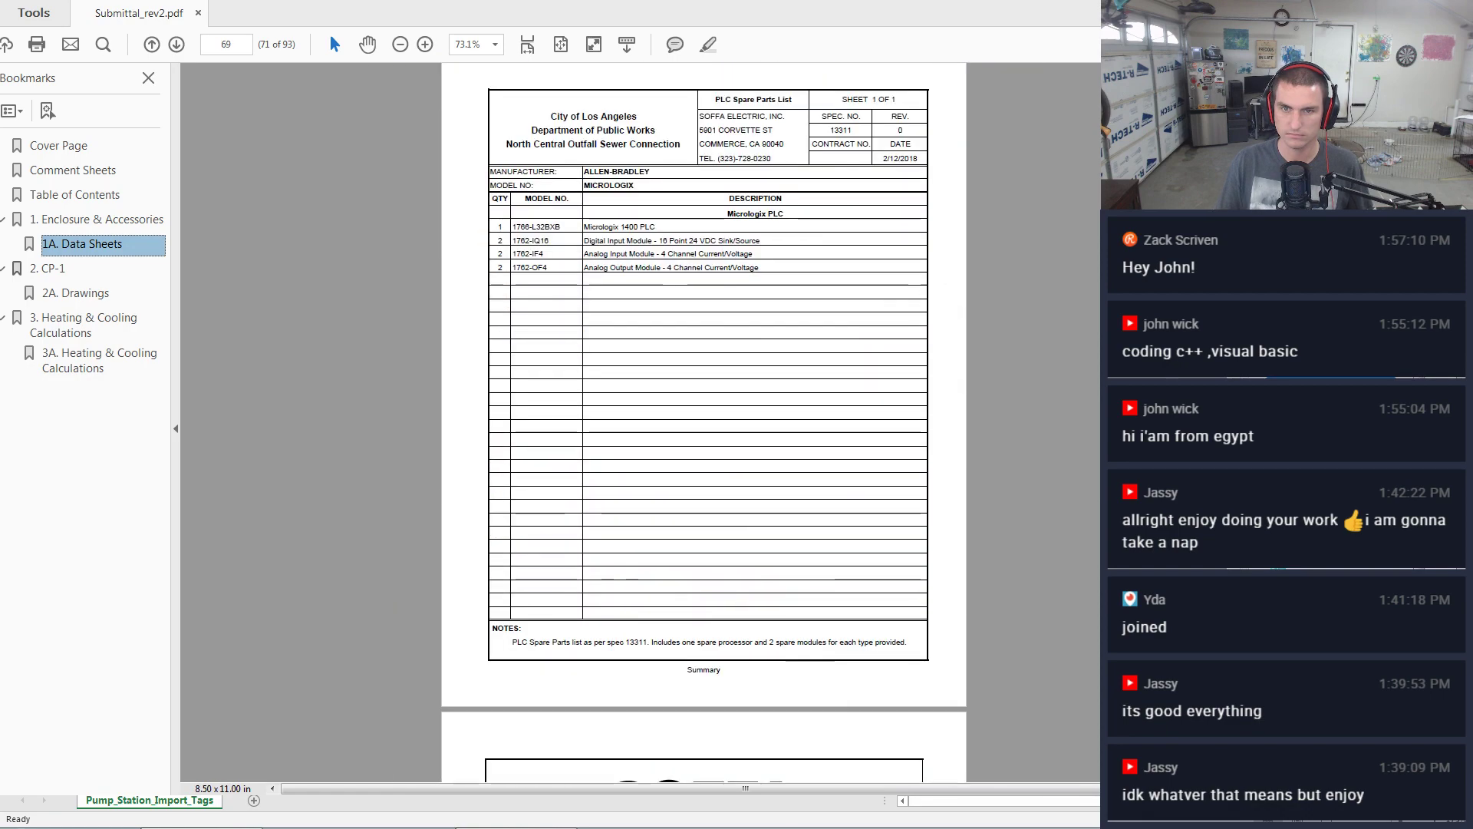
{"action": "scroll", "coordinate": [703, 429], "scroll_direction": "down", "scroll_amount": 2}
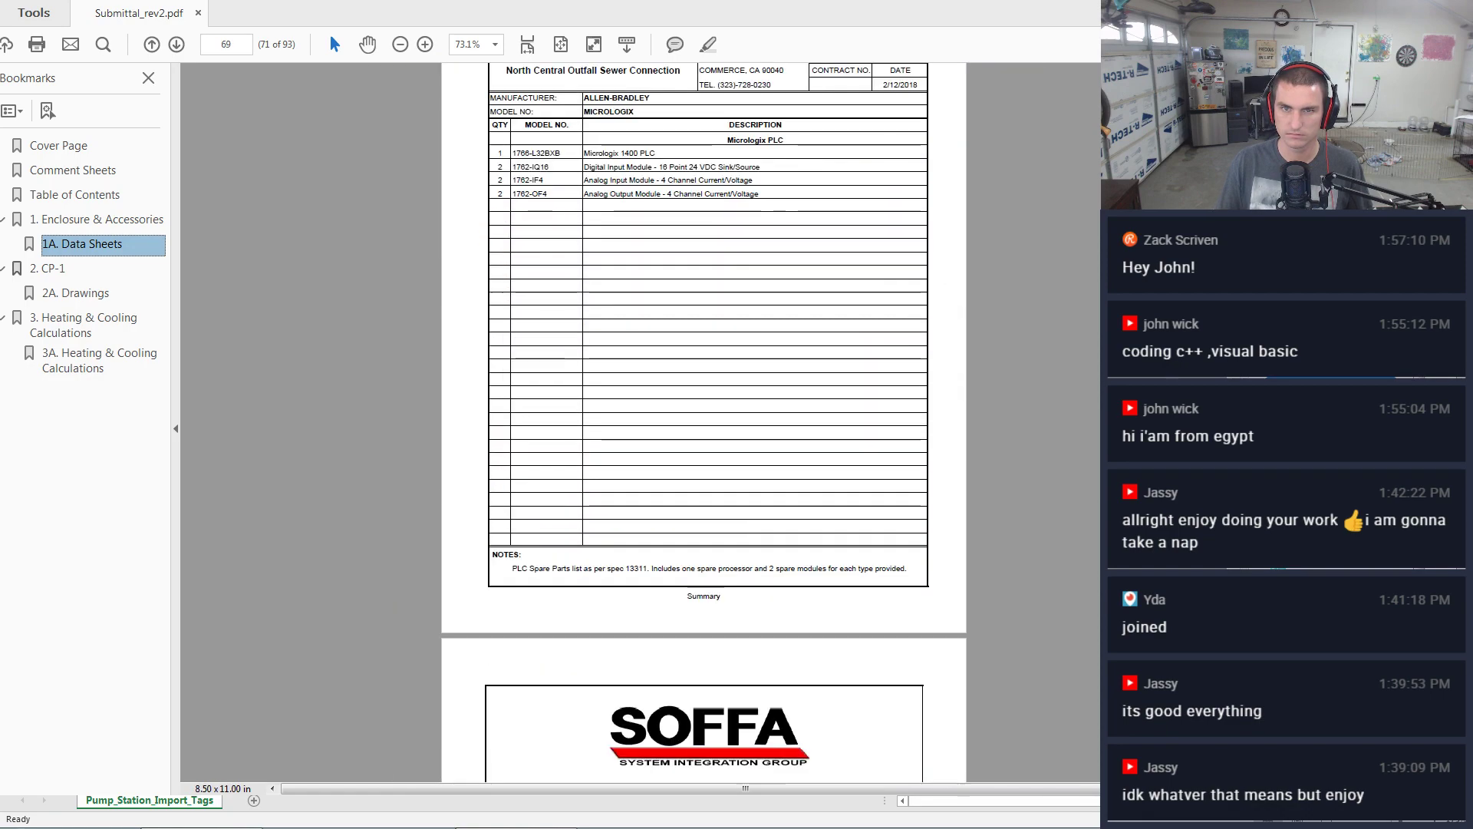
{"action": "scroll", "coordinate": [703, 430], "scroll_direction": "down", "scroll_amount": 10}
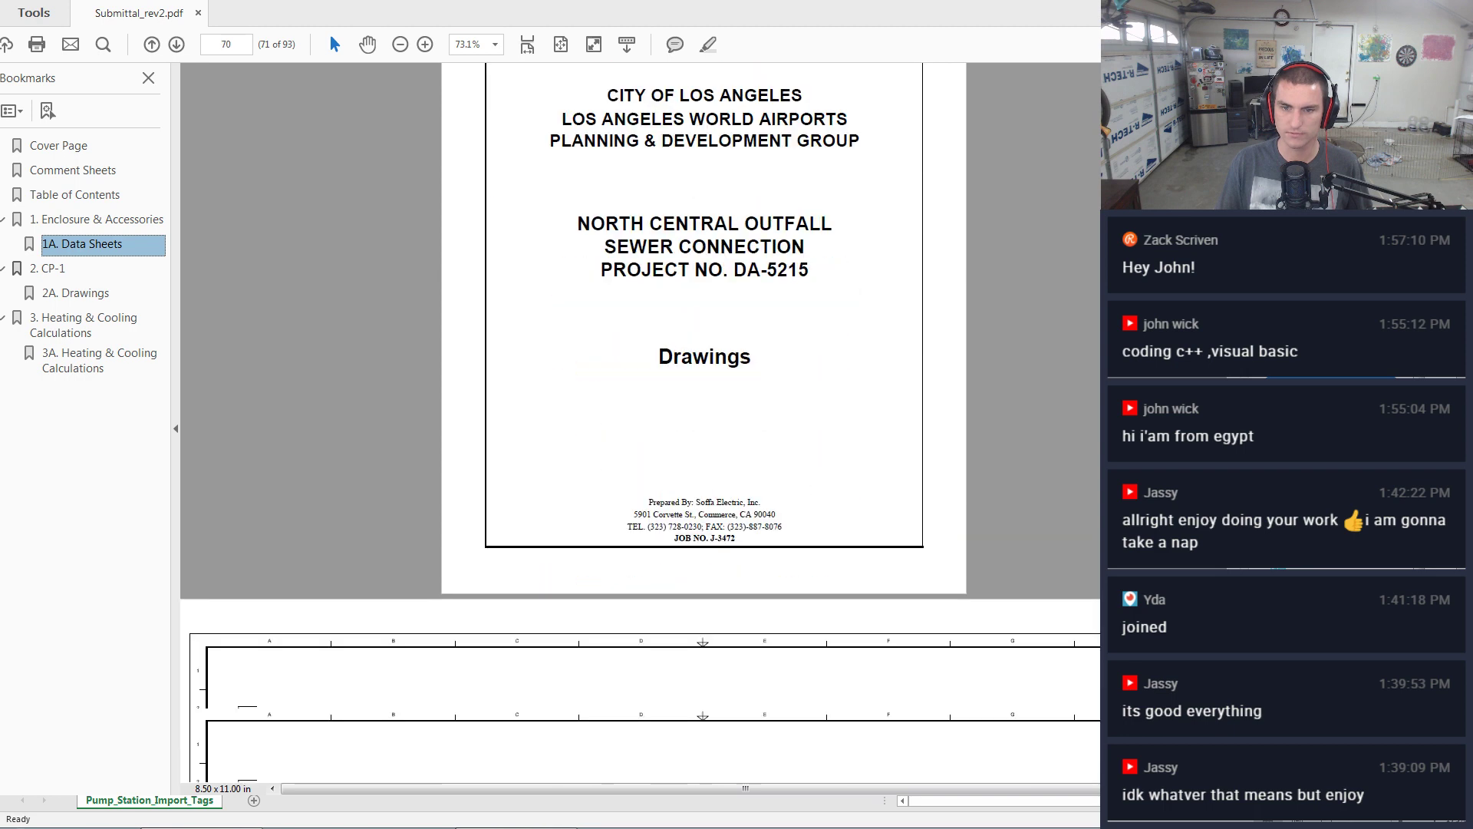
{"action": "scroll", "coordinate": [610, 236], "scroll_direction": "up", "scroll_amount": 10}
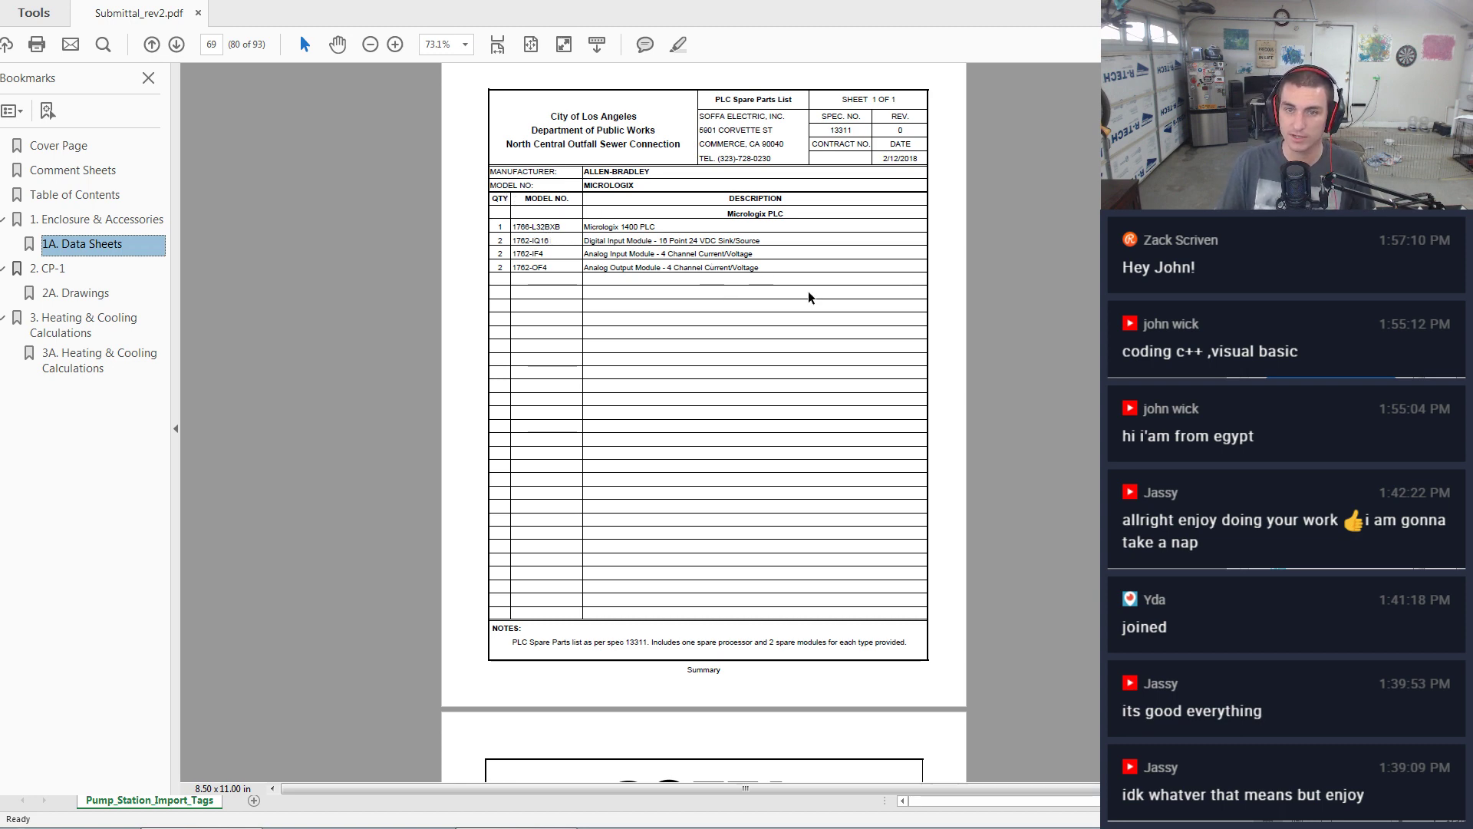
- Return to the back panel view on page 72 and examine the order of the PLC, DI1, AI1, AI2 and AO1 modules
{"action": "scroll", "coordinate": [637, 254], "scroll_direction": "down", "scroll_amount": 1}
{"action": "scroll", "coordinate": [700, 499], "scroll_direction": "down", "scroll_amount": 15}
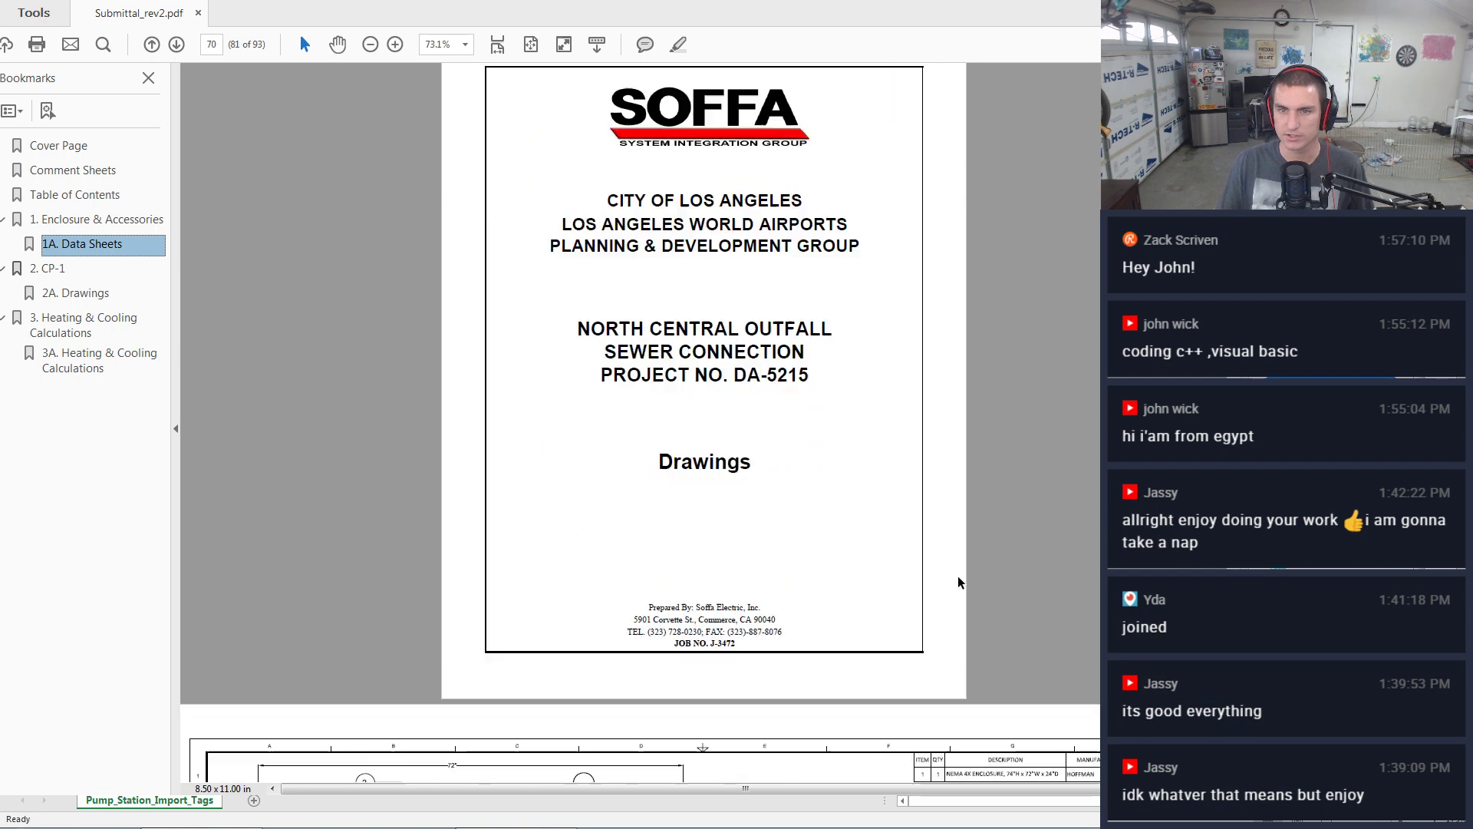
{"action": "scroll", "coordinate": [700, 499], "scroll_direction": "down", "scroll_amount": 15}
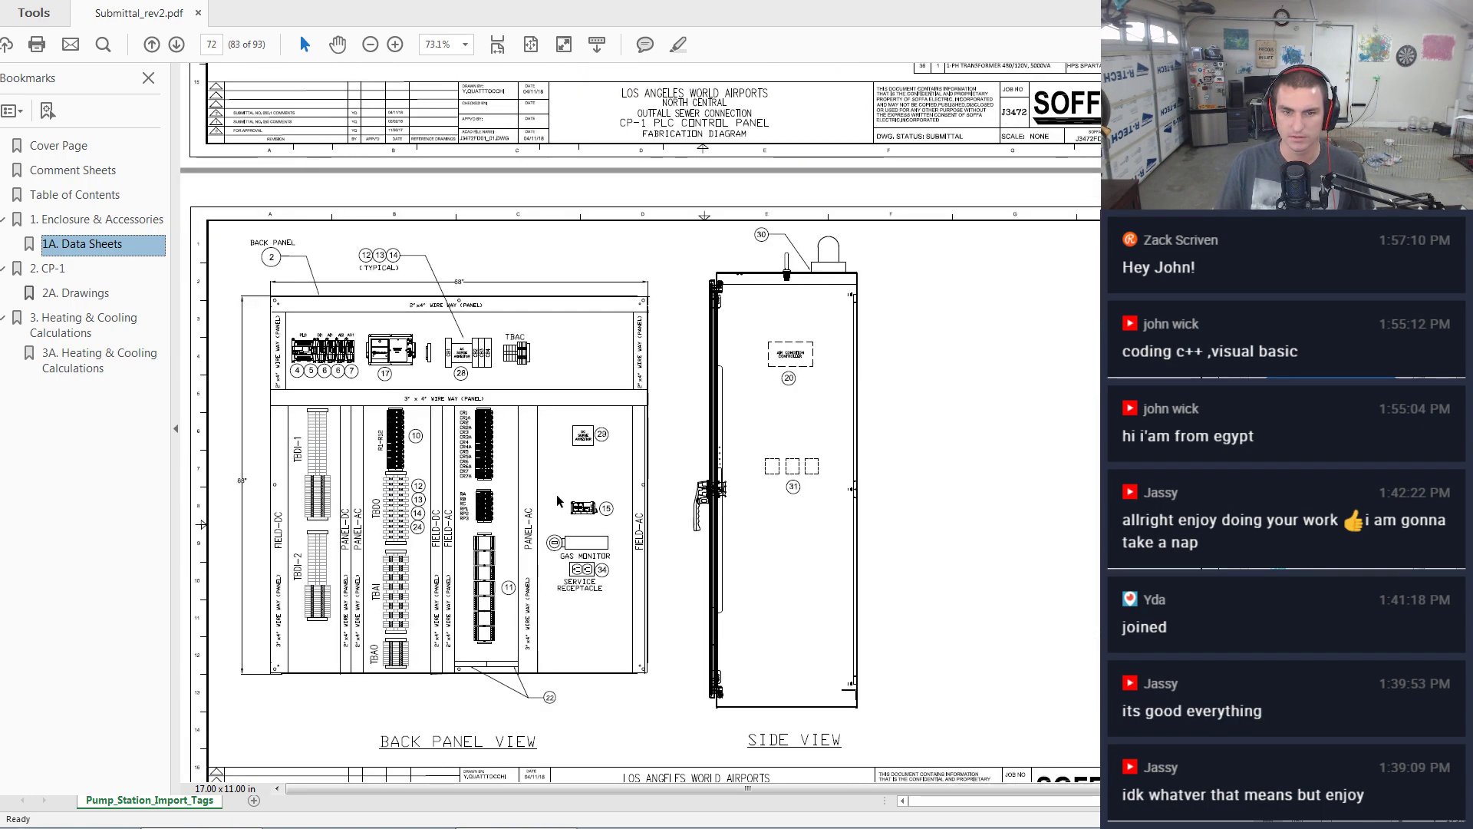
{"action": "scroll", "coordinate": [322, 374], "scroll_direction": "up", "scroll_amount": 7}
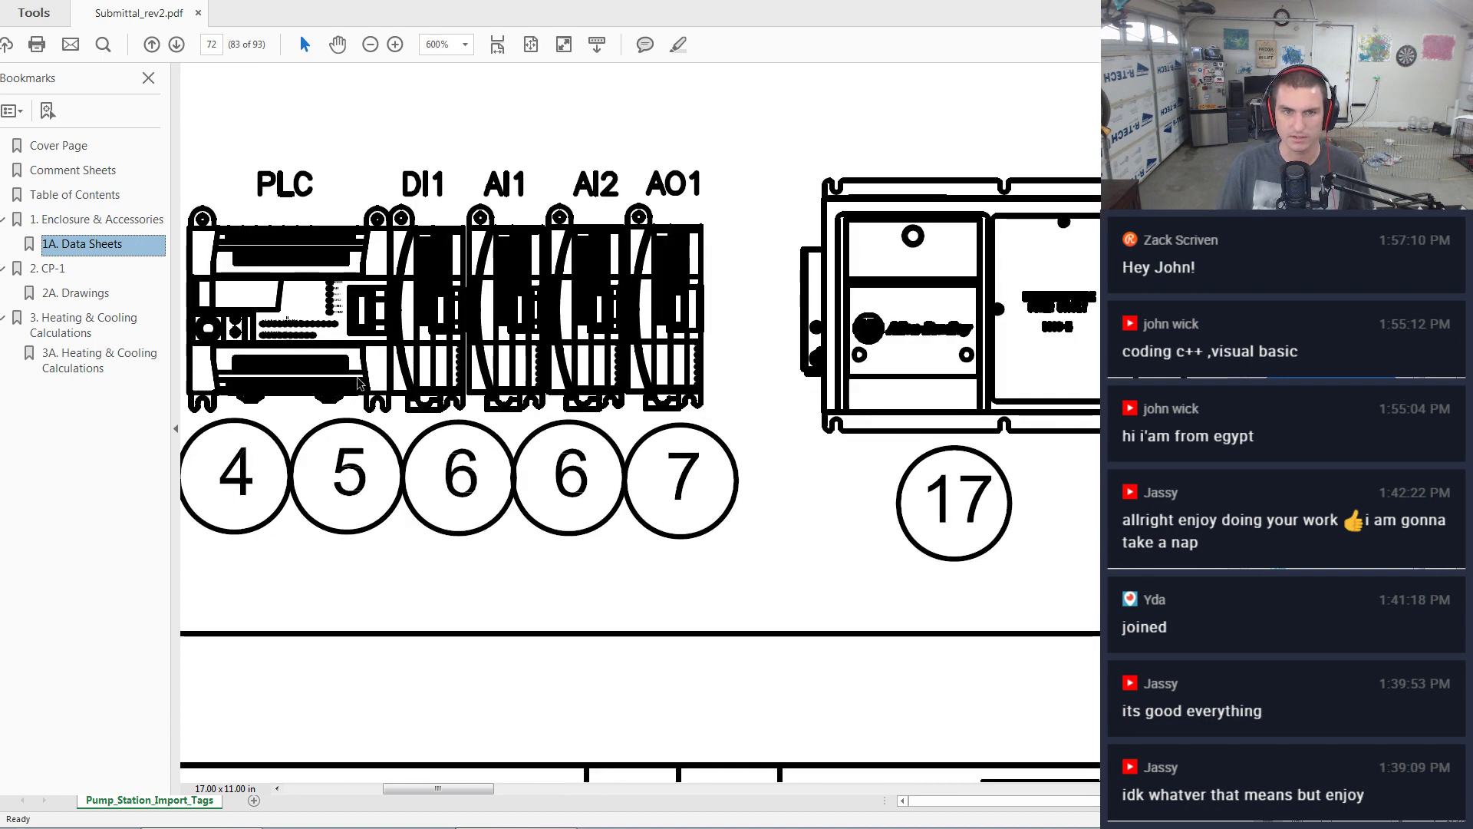
{"action": "scroll", "coordinate": [409, 300], "scroll_direction": "down", "scroll_amount": 2}
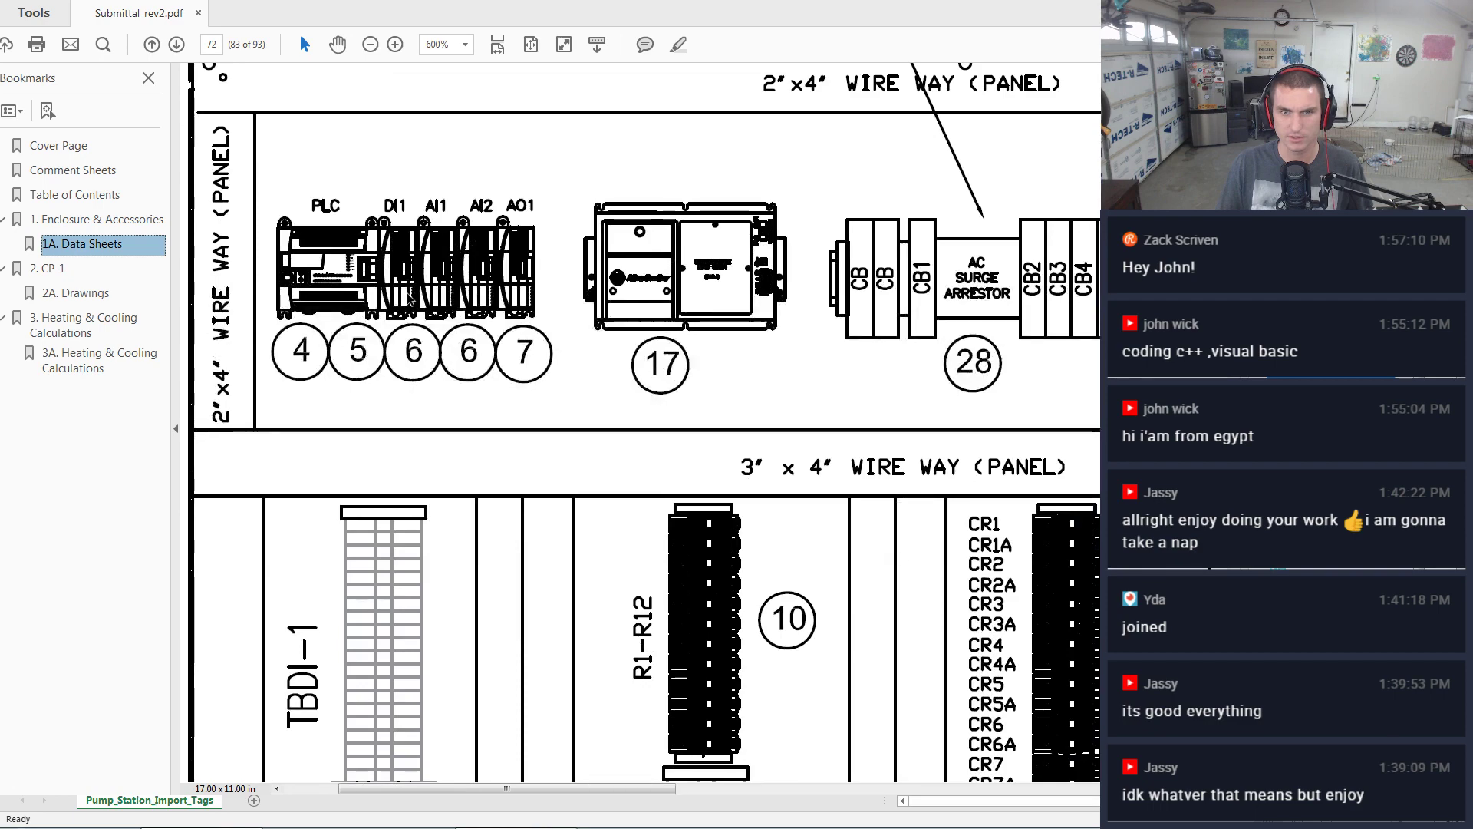
- Find the MicroLogix 1400 I/O wiring sheet on page 76 of the submittal and examine the outputs' relay descriptions
{"action": "scroll", "coordinate": [409, 299], "scroll_direction": "down", "scroll_amount": 4}
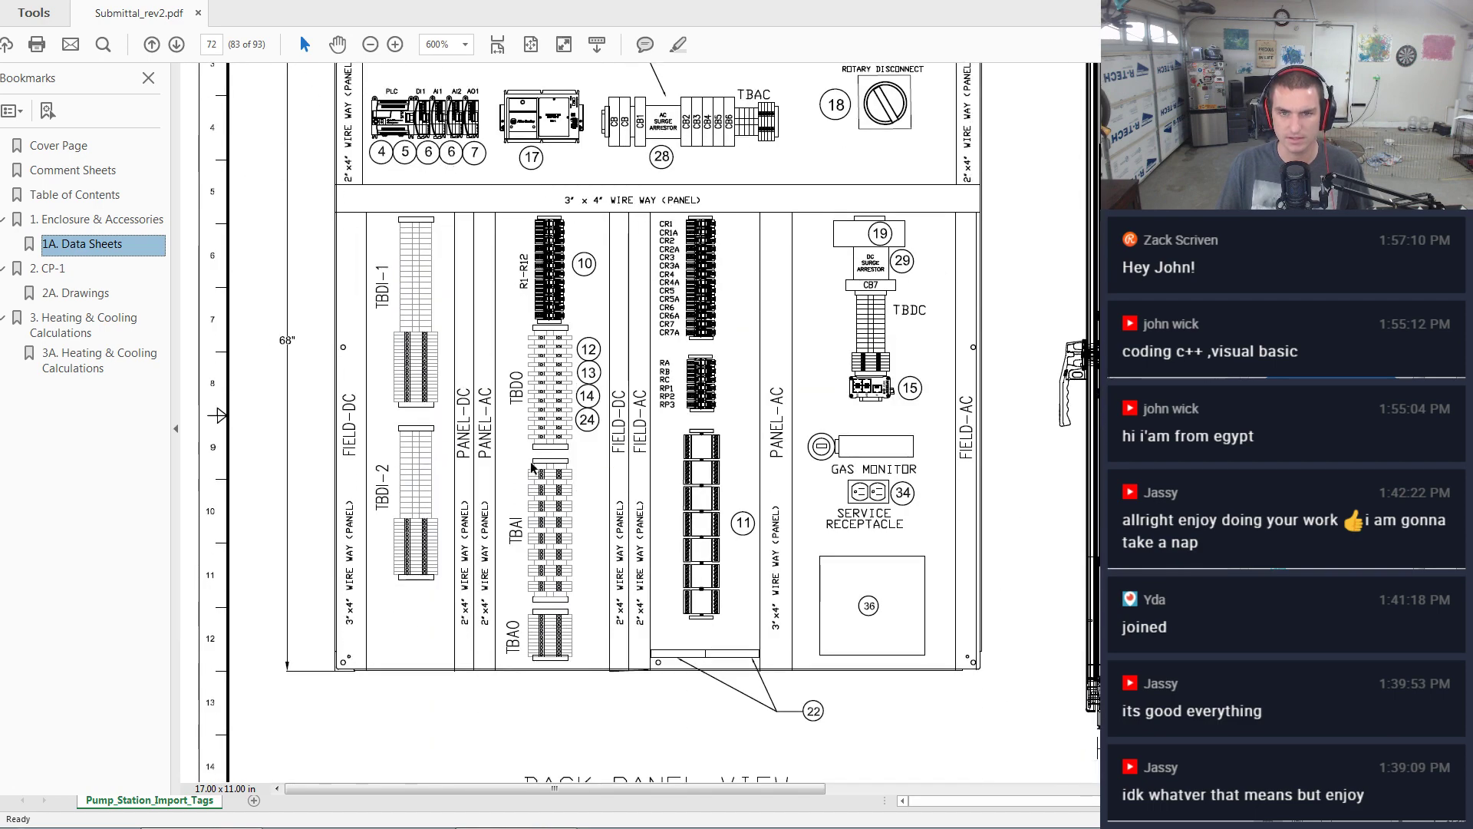
{"action": "scroll", "coordinate": [515, 453], "scroll_direction": "down", "scroll_amount": 10}
{"action": "scroll", "coordinate": [546, 454], "scroll_direction": "down", "scroll_amount": 12}
{"action": "scroll", "coordinate": [825, 559], "scroll_direction": "down", "scroll_amount": 12}
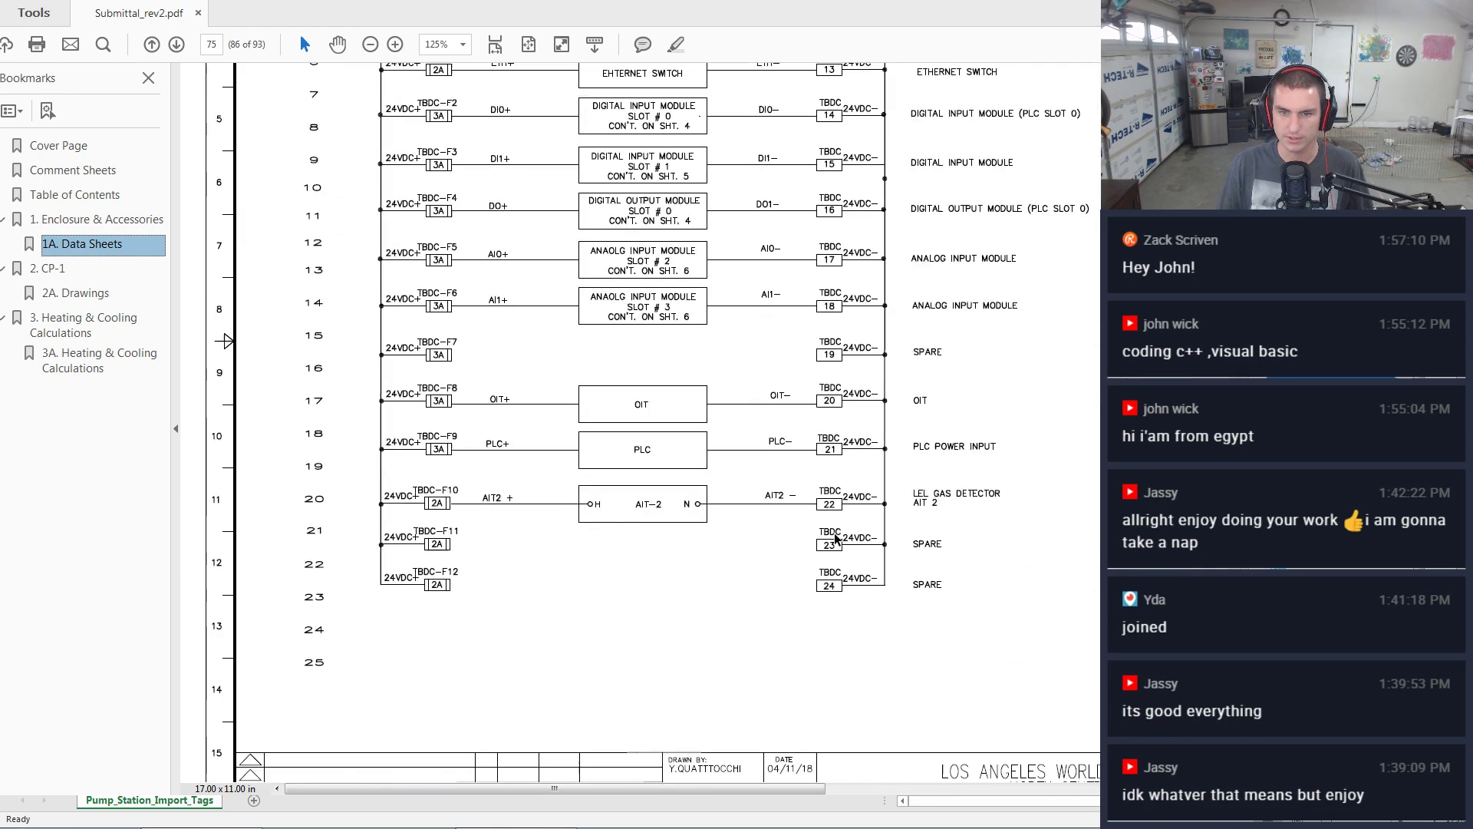
{"action": "scroll", "coordinate": [836, 539], "scroll_direction": "down", "scroll_amount": 10}
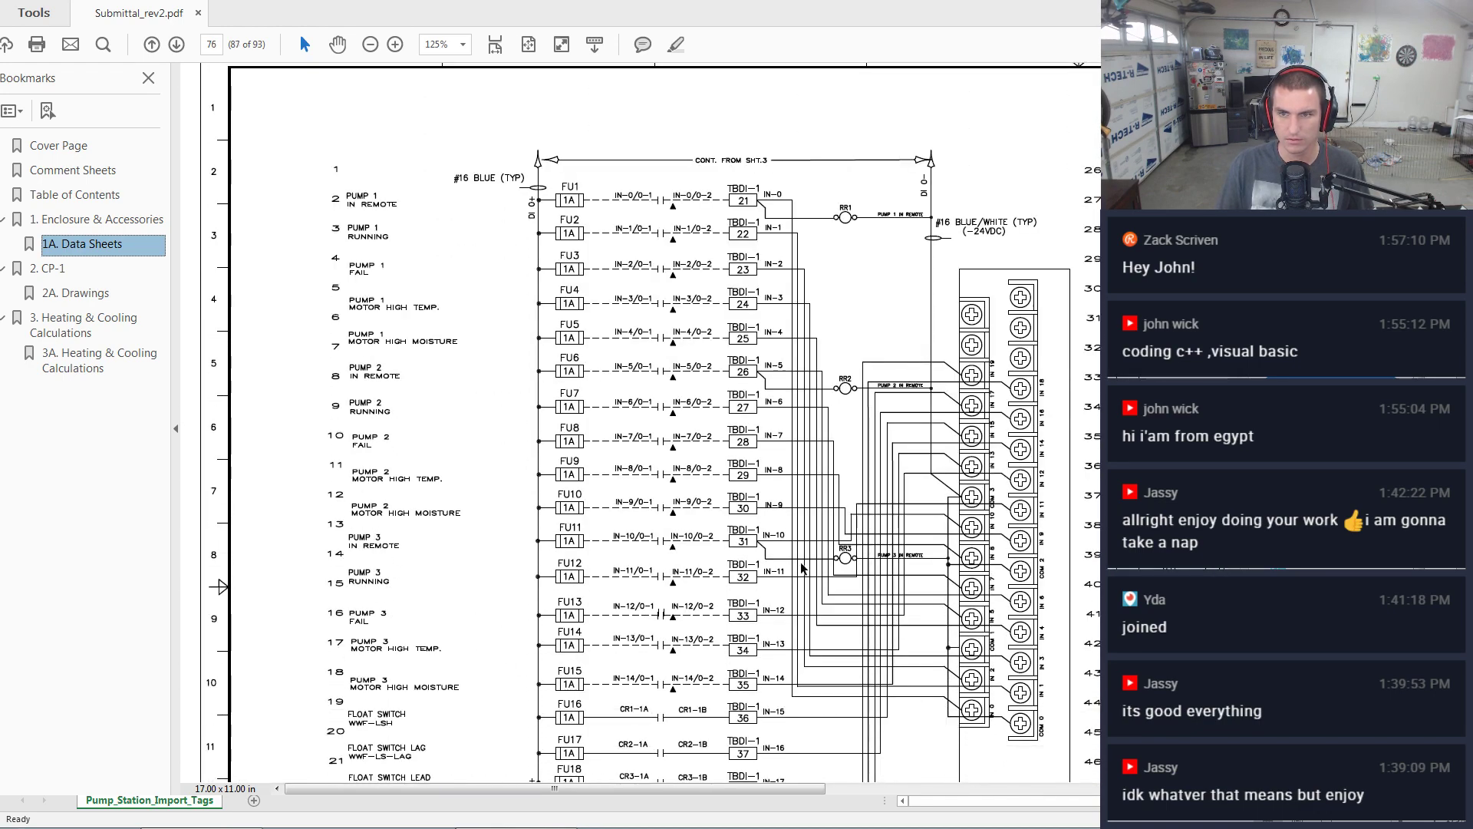
{"action": "scroll", "coordinate": [801, 568], "scroll_direction": "down", "scroll_amount": 3}
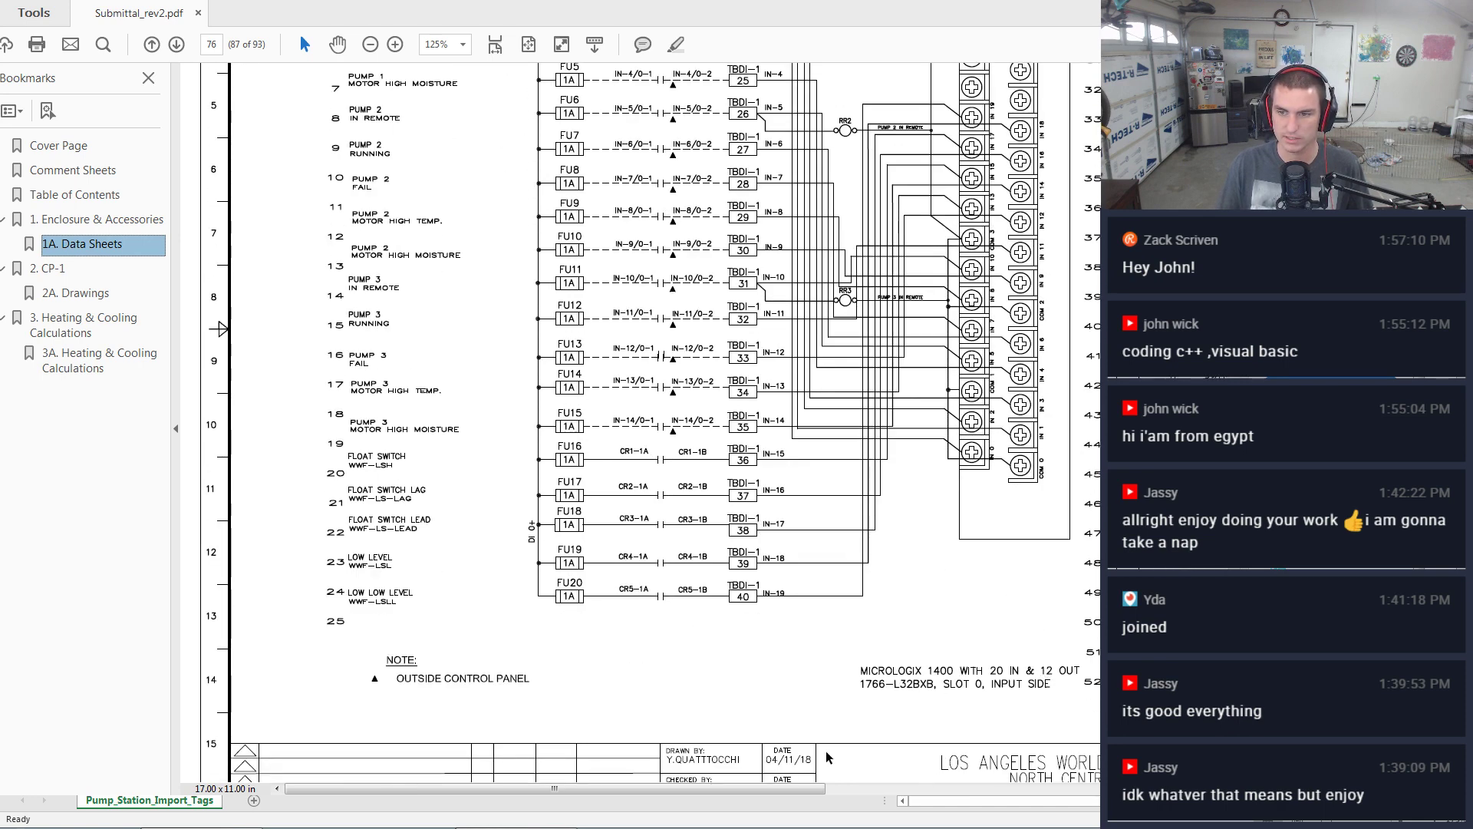
{"action": "left_click_drag", "start_coordinate": [817, 788], "coordinate": [1205, 788]}
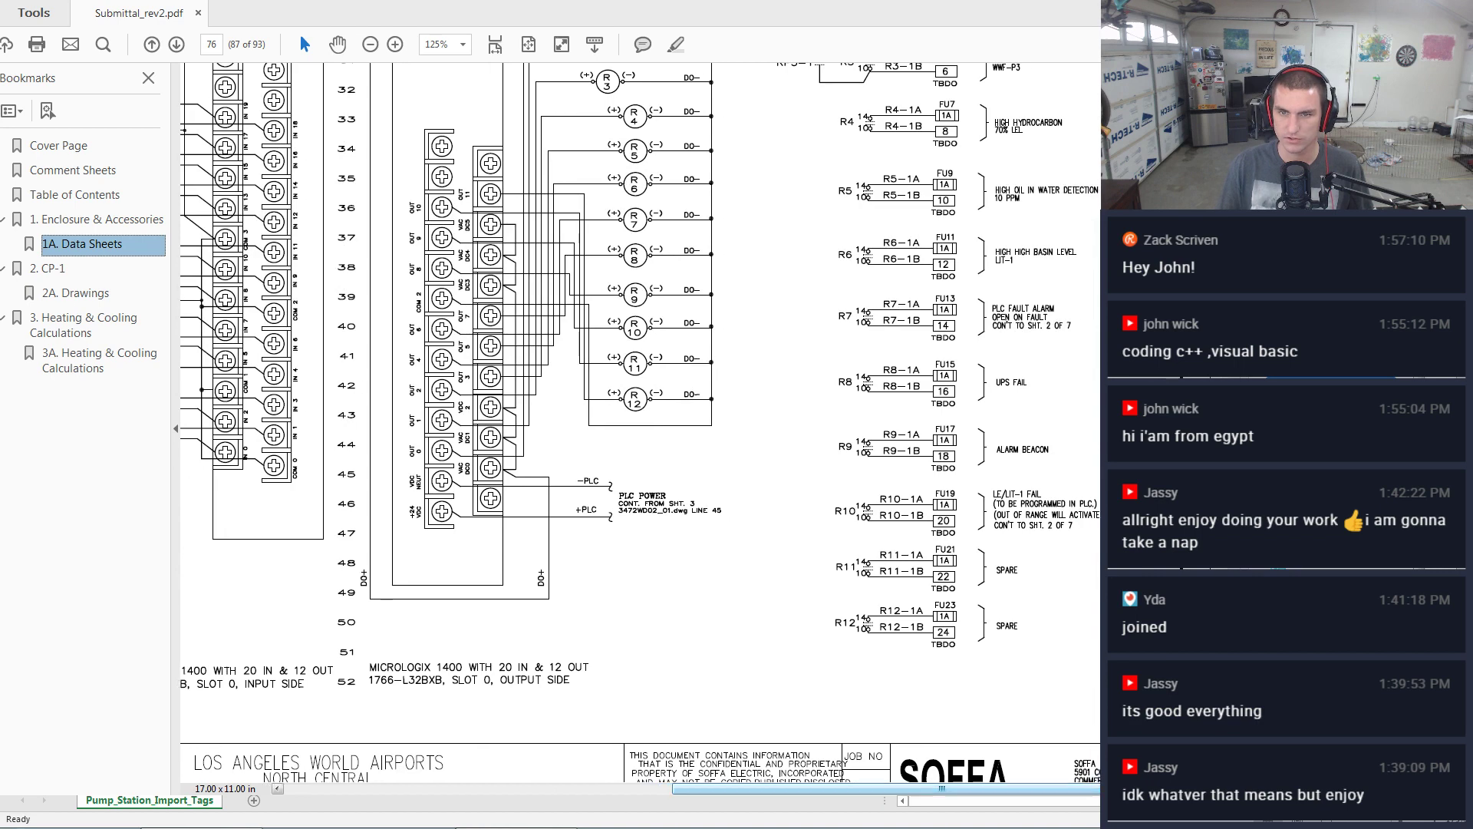
{"action": "scroll", "coordinate": [479, 523], "scroll_direction": "up", "scroll_amount": 3}
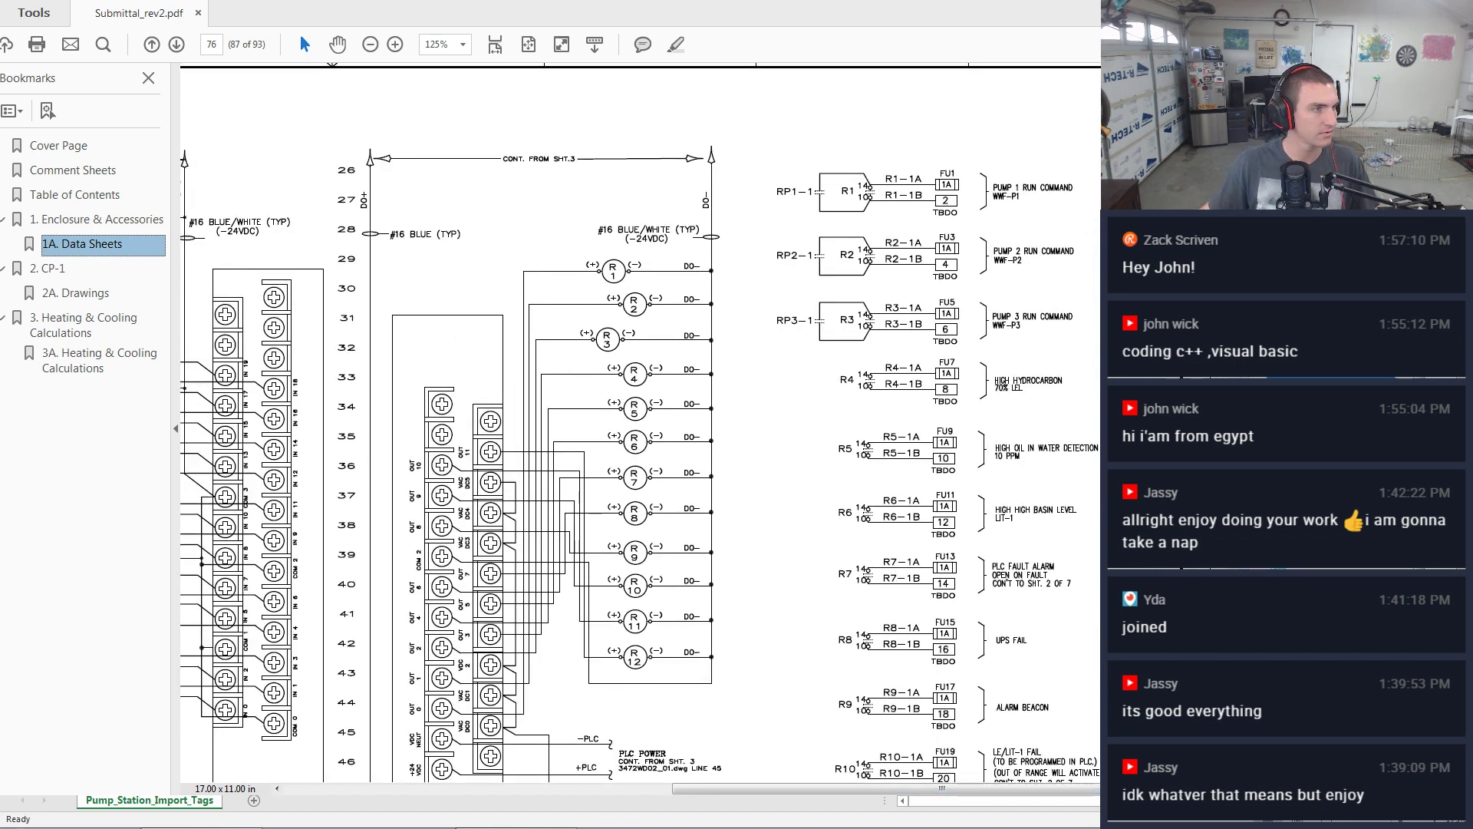
- Move the submittal window aside to uncover the tag spreadsheet, and enlarge the output relay descriptions on page 76 to 300%
{"action": "left_click_drag", "start_coordinate": [767, 1], "coordinate": [1243, 8]}
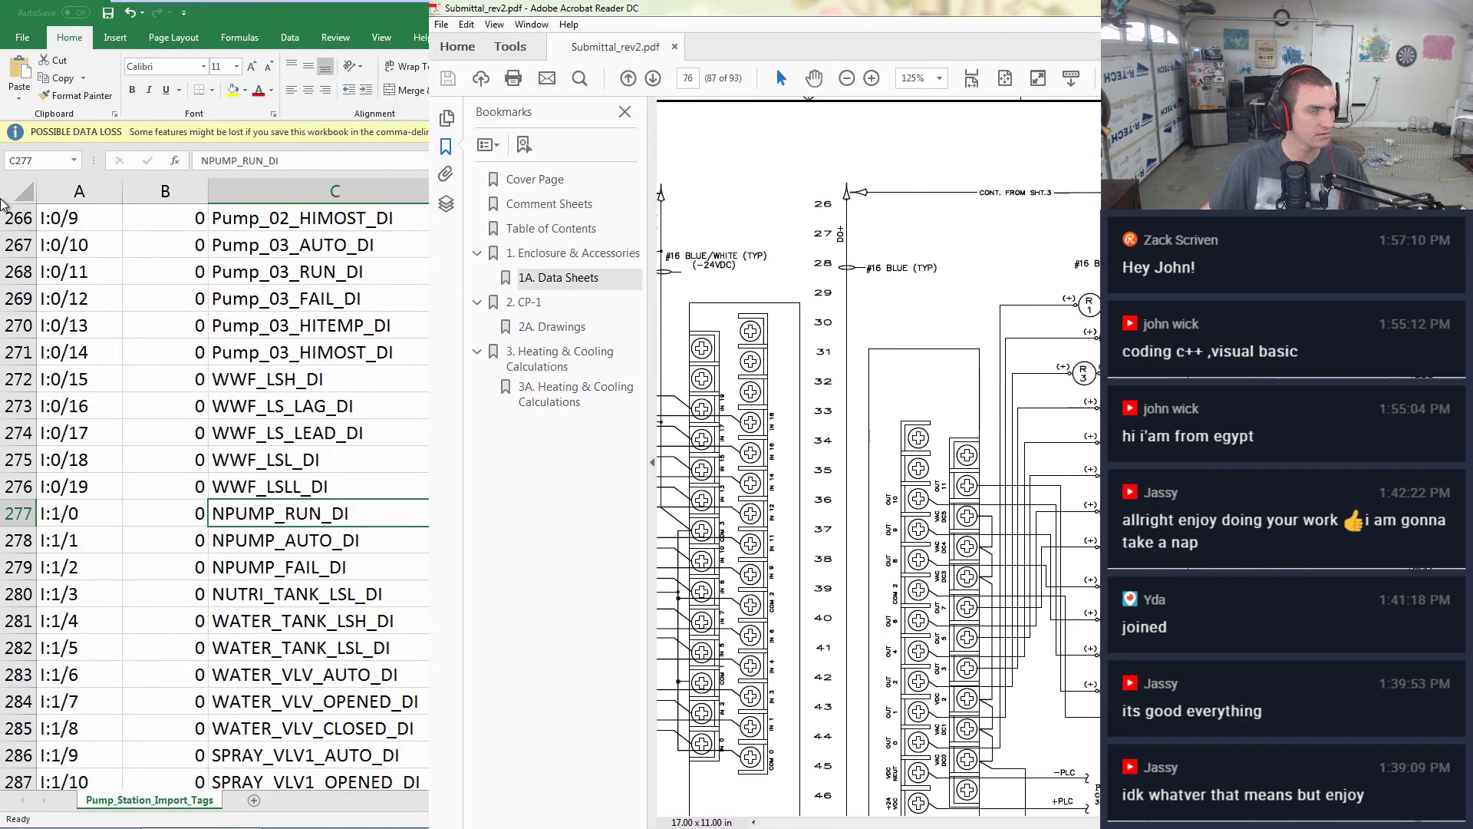
{"action": "left_click", "coordinate": [653, 462]}
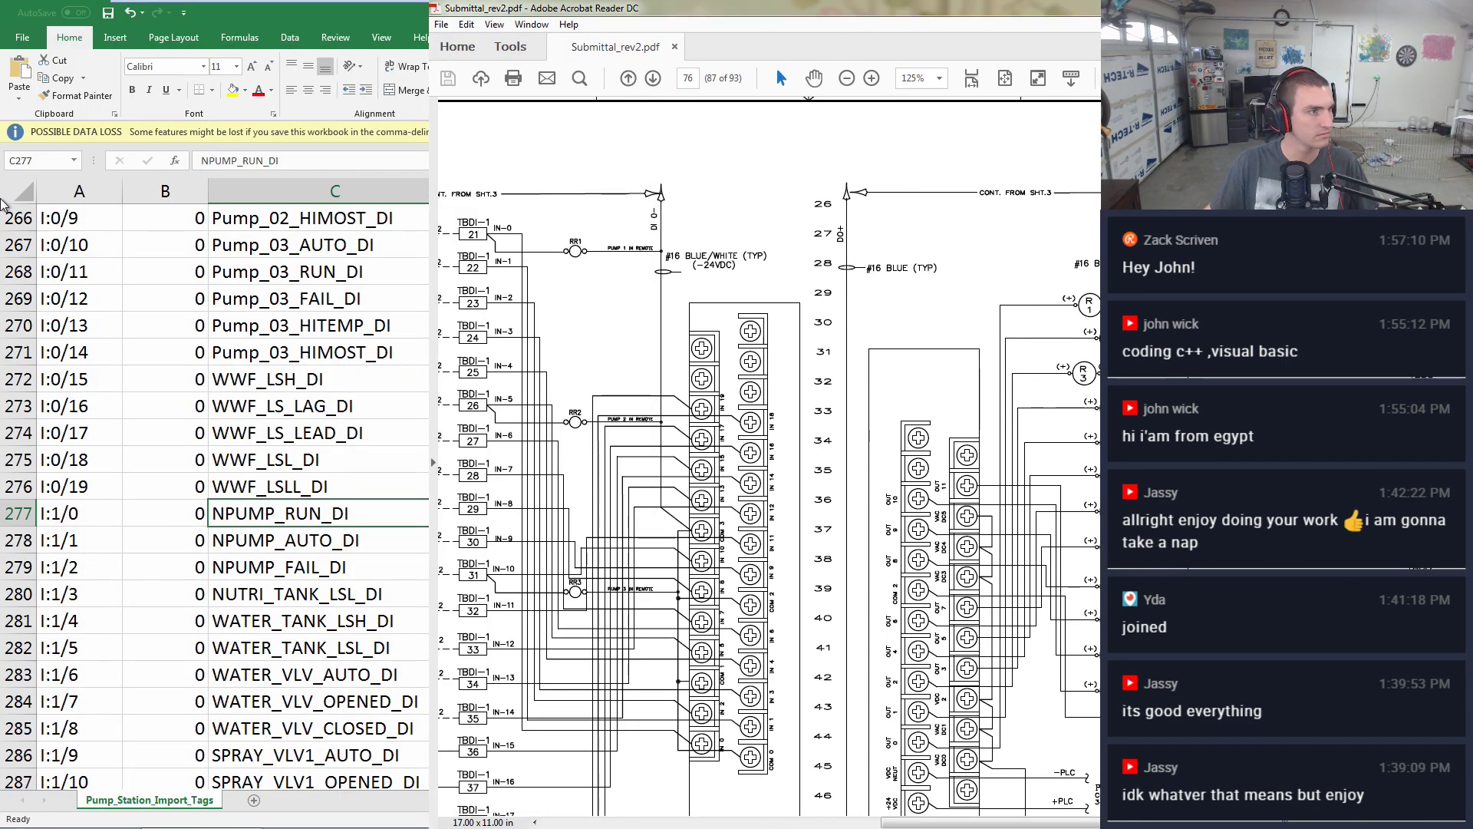
{"action": "left_click_drag", "start_coordinate": [1151, 7], "coordinate": [1191, 7]}
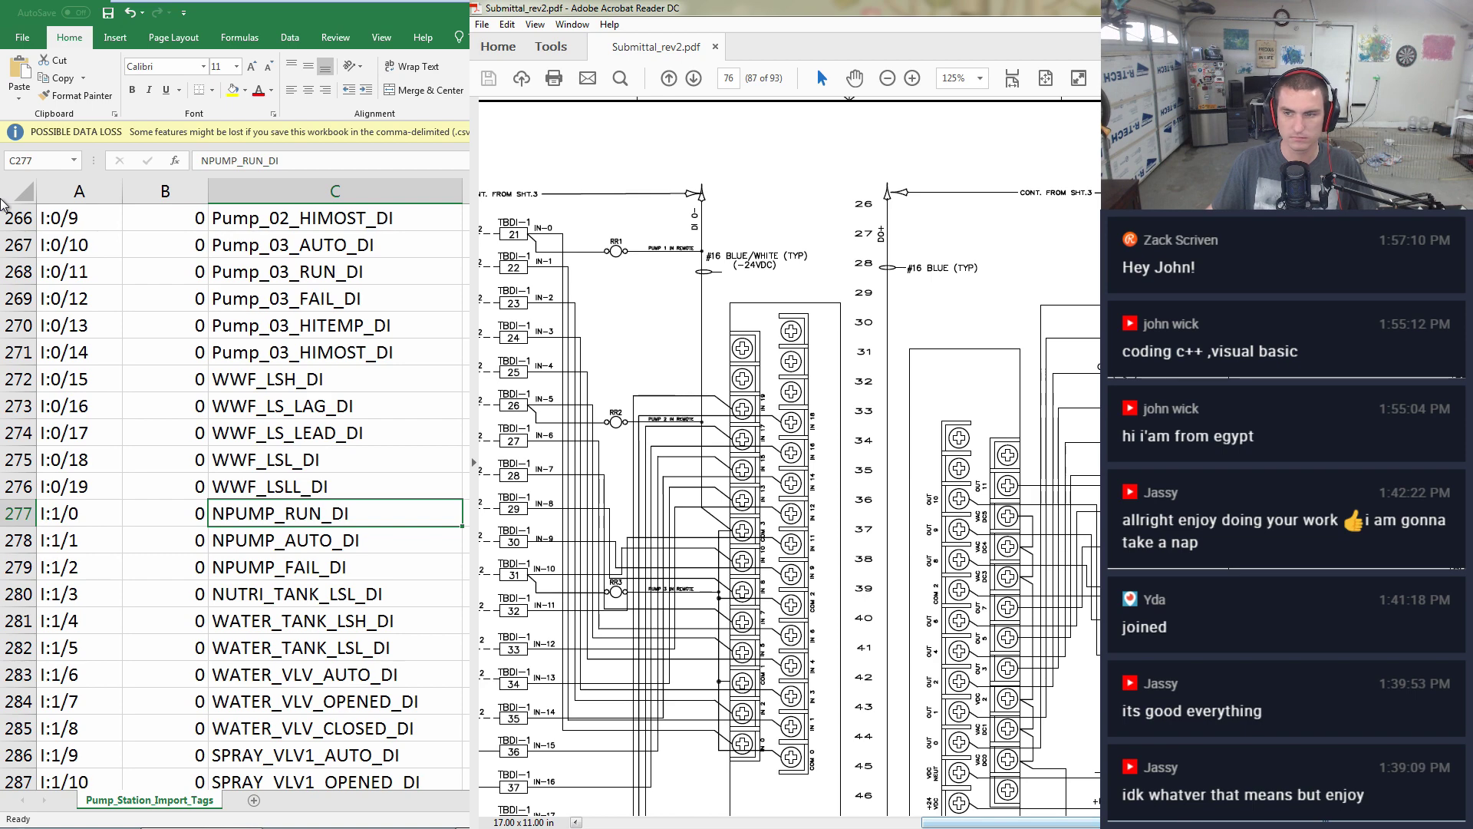
{"action": "key", "text": "ctrl+minus"}
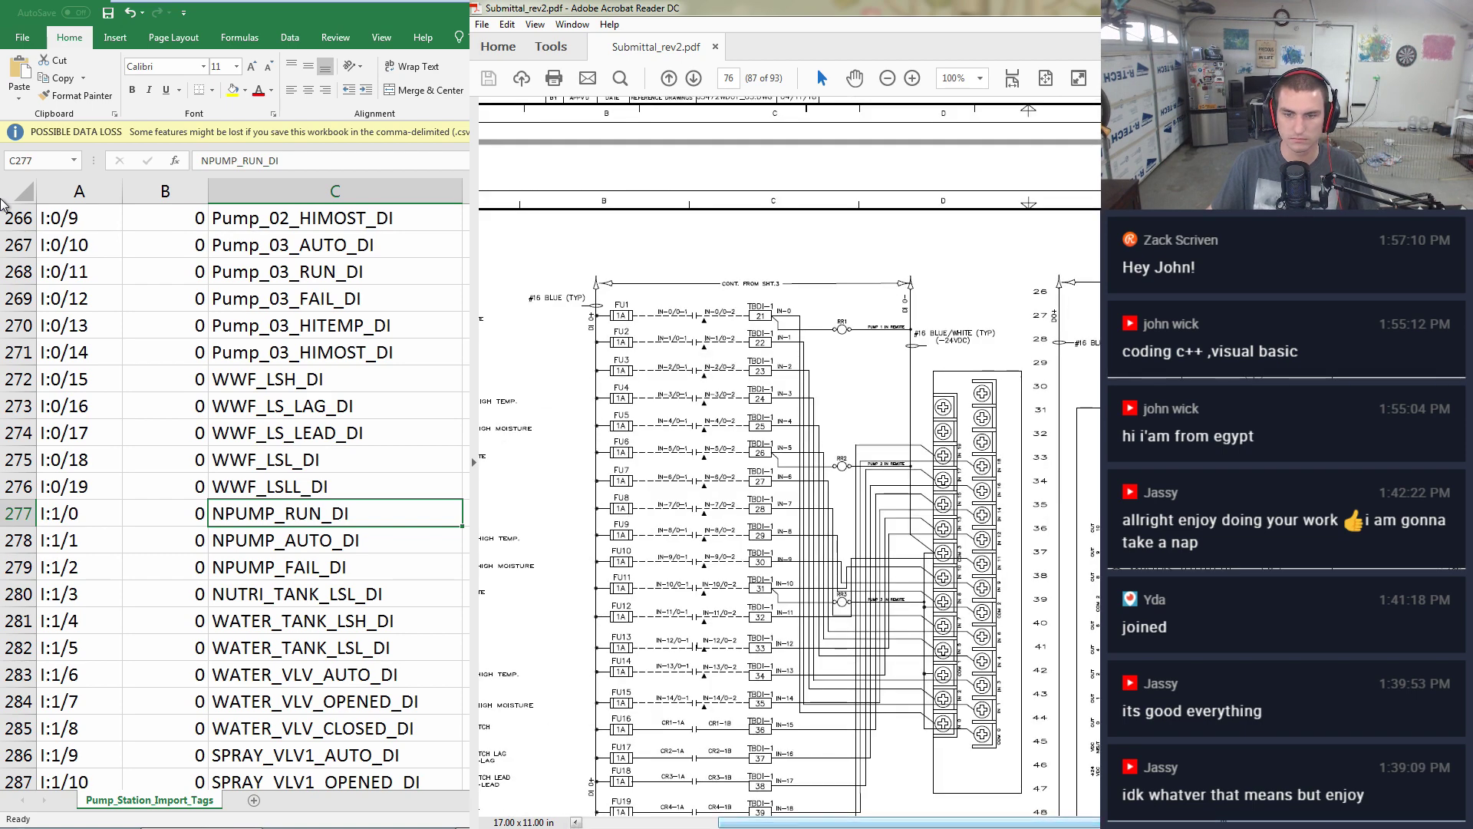
{"action": "key", "text": "ctrl+plus"}
{"action": "key", "text": "ctrl+plus"}
{"action": "key", "text": "ctrl+plus"}
{"action": "key", "text": "ctrl+plus"}
{"action": "left_click_drag", "start_coordinate": [1151, 822], "coordinate": [1382, 822]}
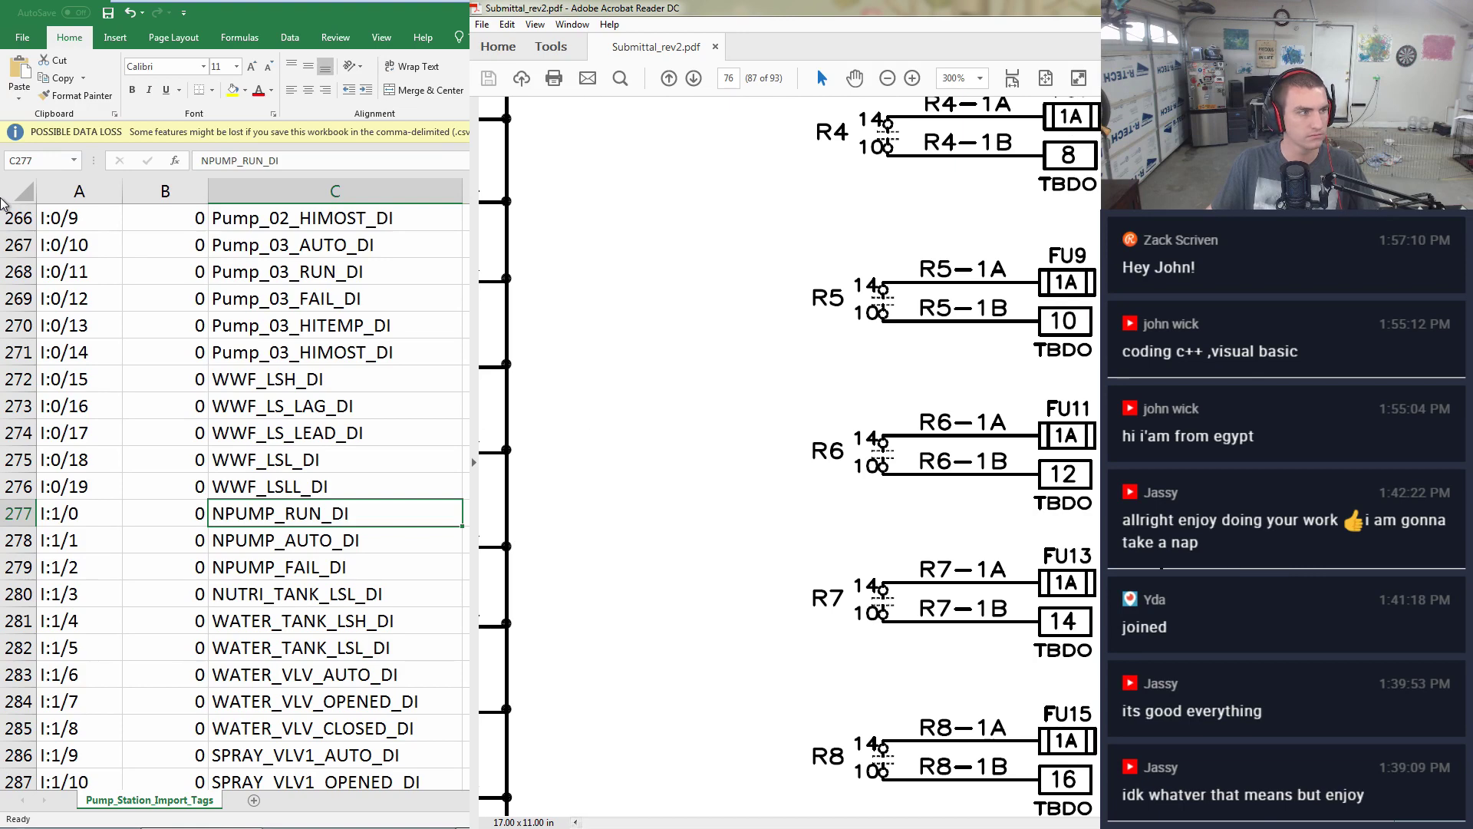
{"action": "left_click_drag", "start_coordinate": [470, 460], "coordinate": [164, 462]}
{"action": "left_click_drag", "start_coordinate": [3, 204], "coordinate": [319, 203]}
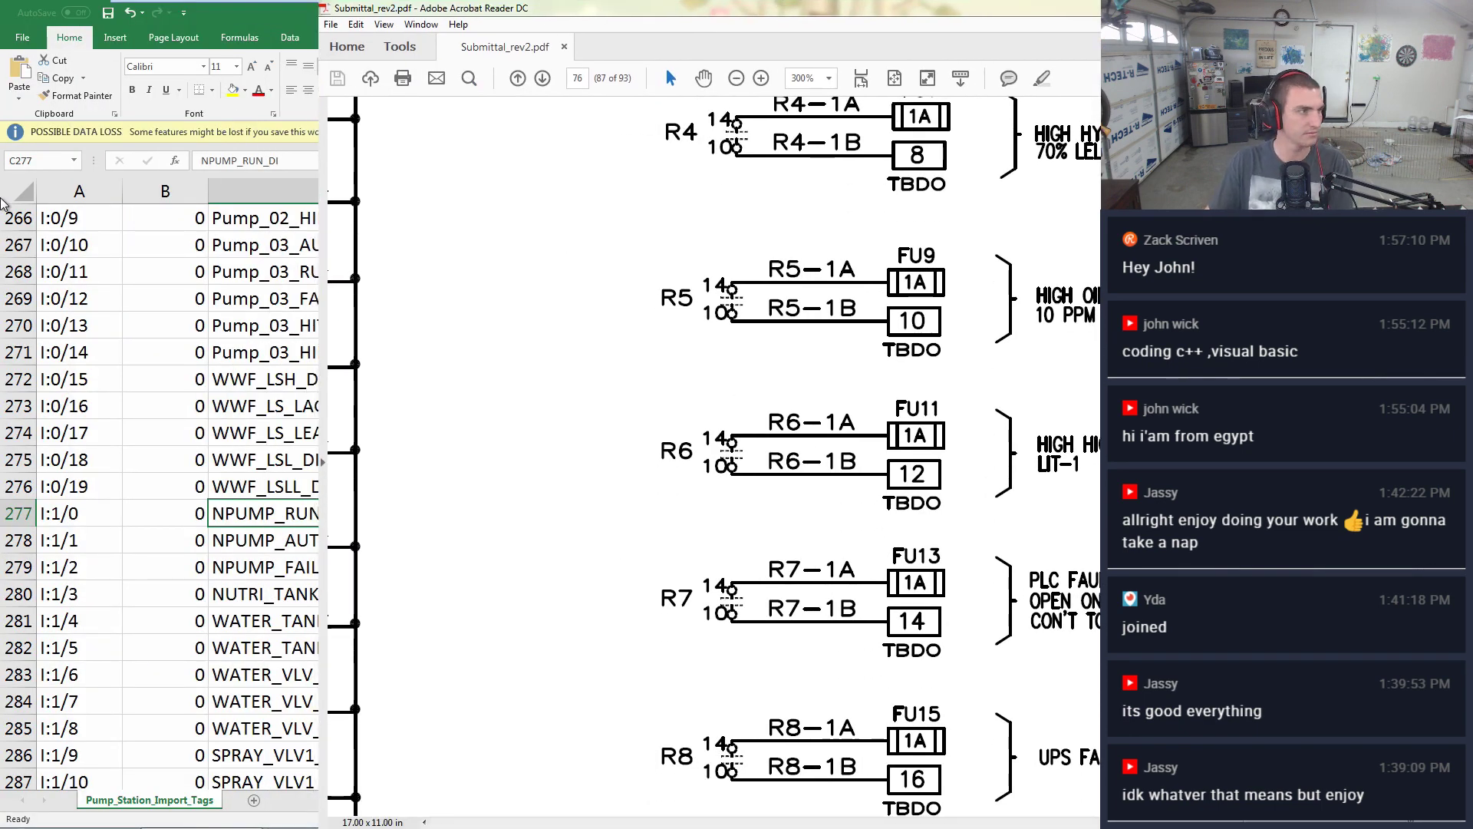
{"action": "left_click", "coordinate": [3, 203]}
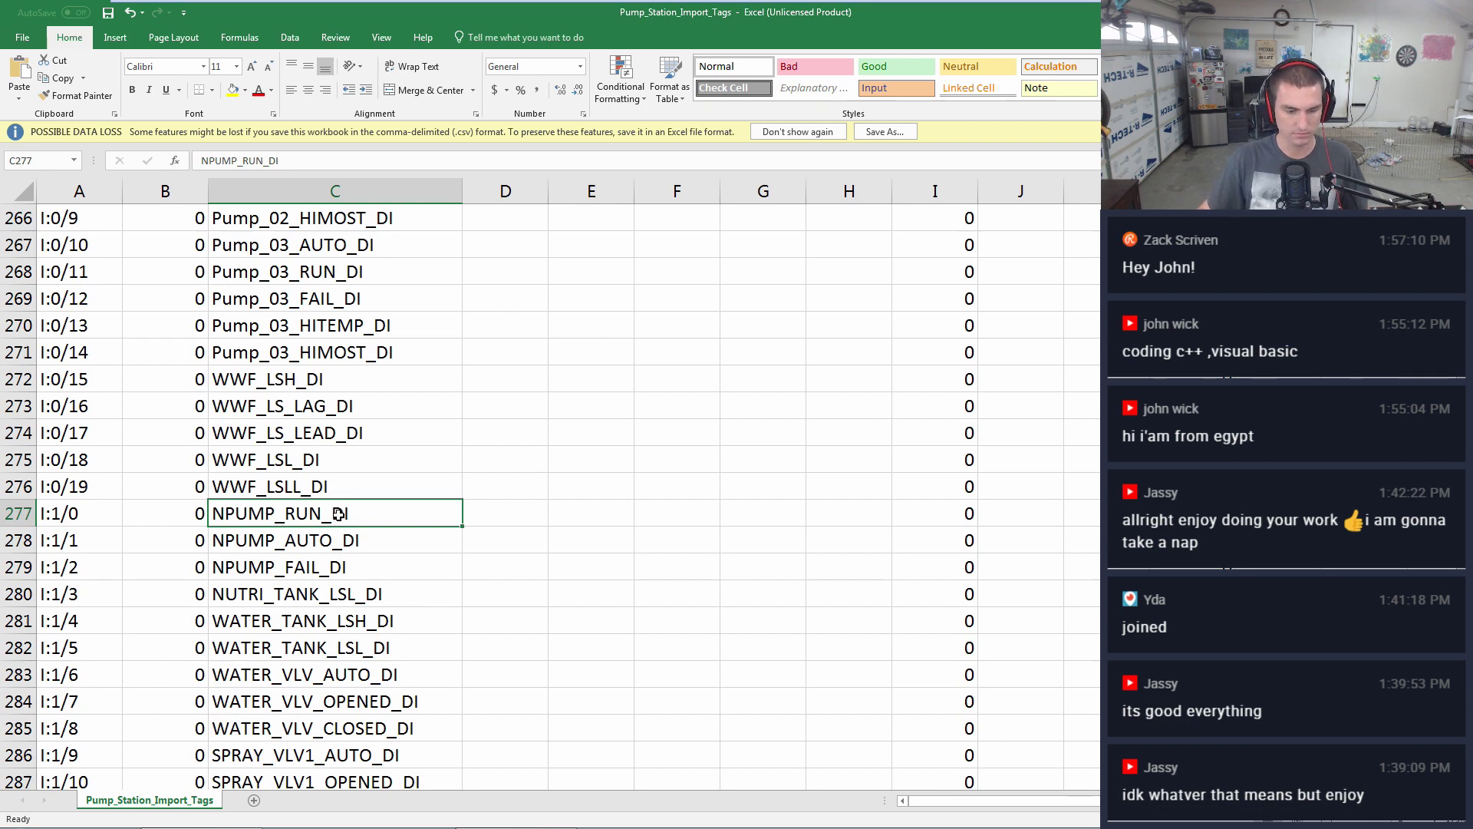
- Go through the tag list past the input and N7 integer tags to locate the digital output tags starting at O:0/0
{"action": "left_click", "coordinate": [135, 491]}
{"action": "left_click", "coordinate": [250, 497]}
{"action": "scroll", "coordinate": [225, 475], "scroll_direction": "up", "scroll_amount": 7}
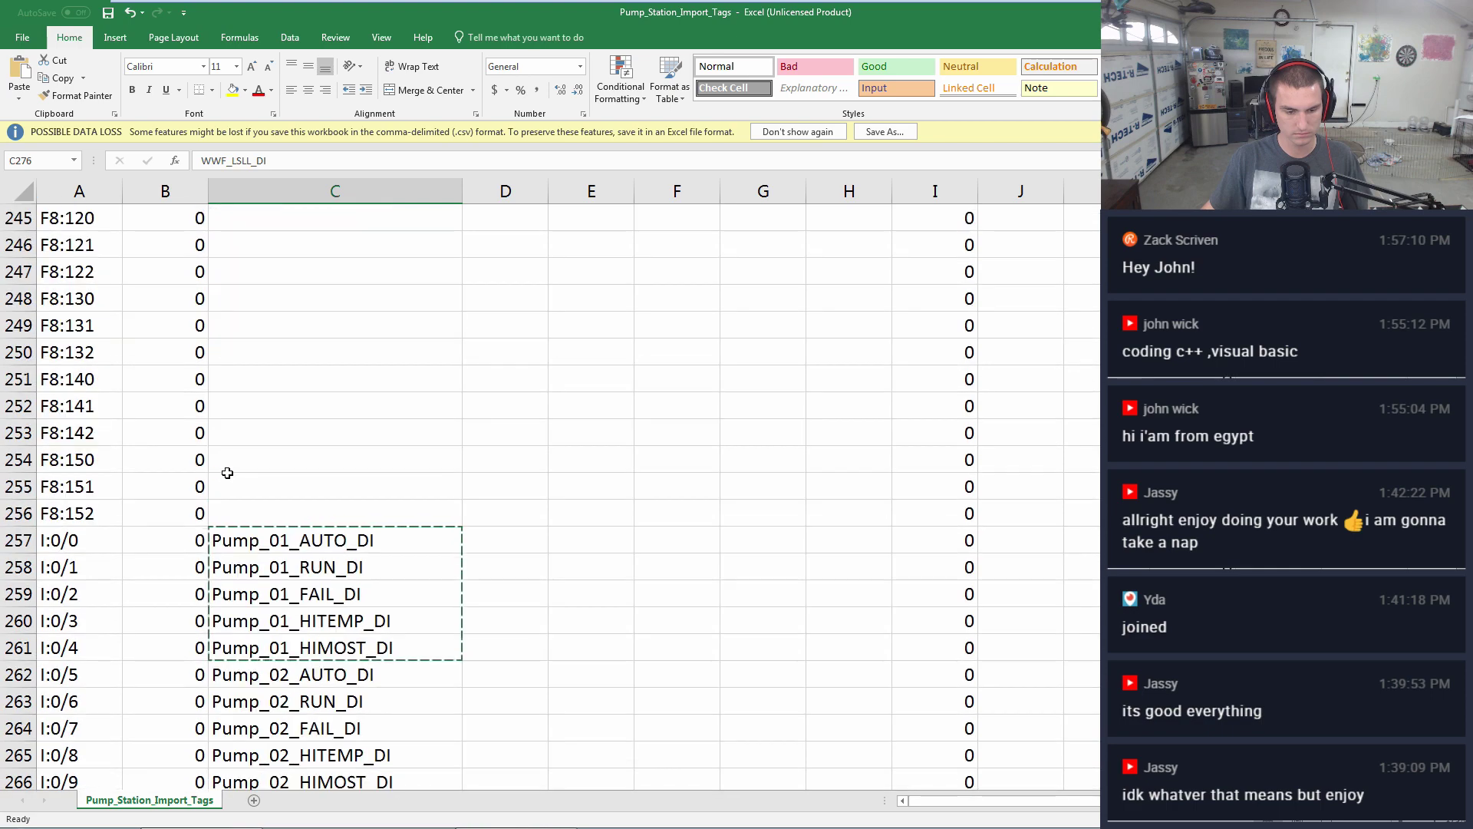
{"action": "scroll", "coordinate": [228, 472], "scroll_direction": "down", "scroll_amount": 12}
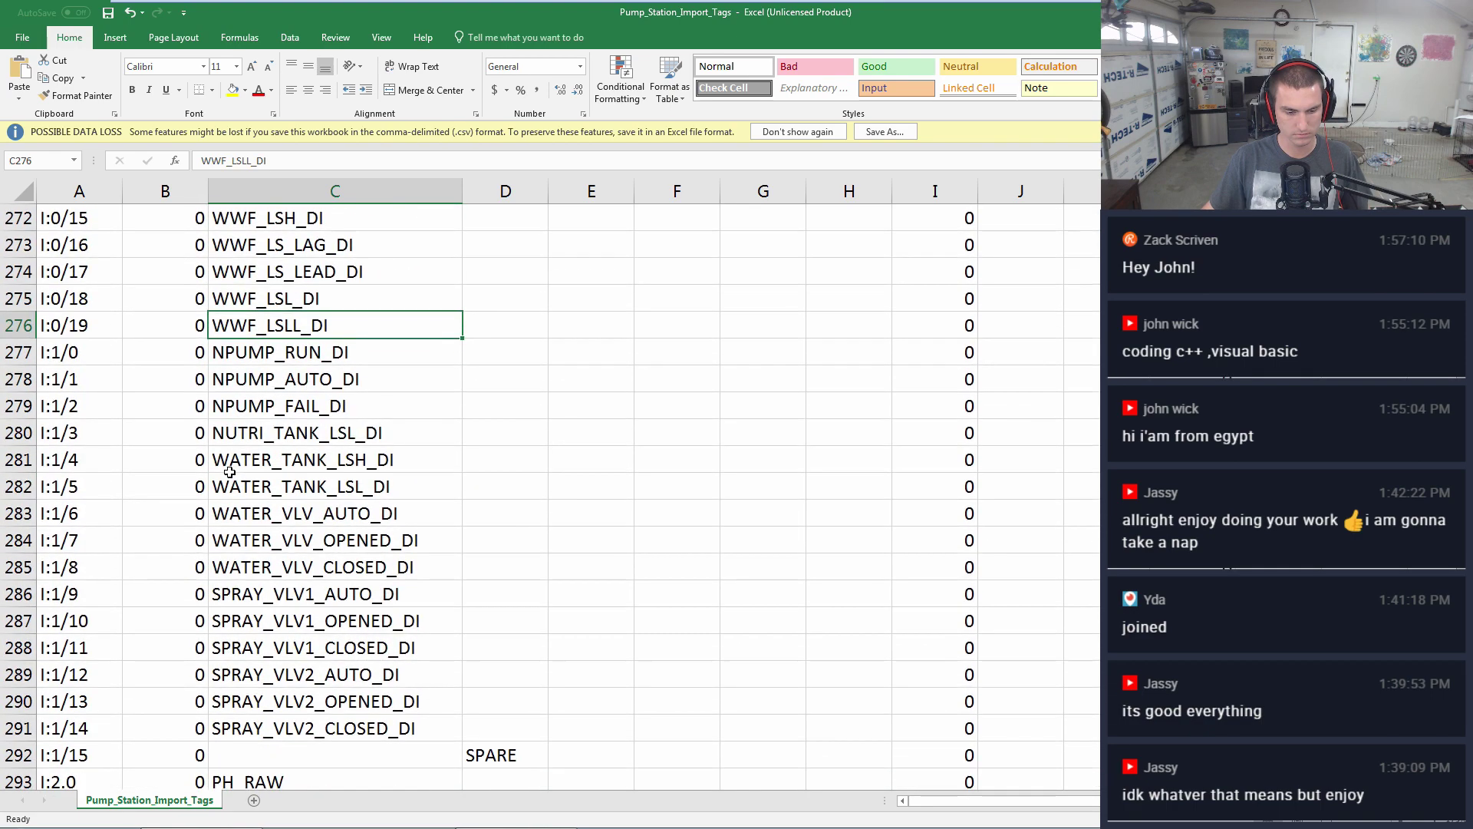
{"action": "scroll", "coordinate": [320, 521], "scroll_direction": "down", "scroll_amount": 10}
{"action": "left_click", "coordinate": [277, 537]}
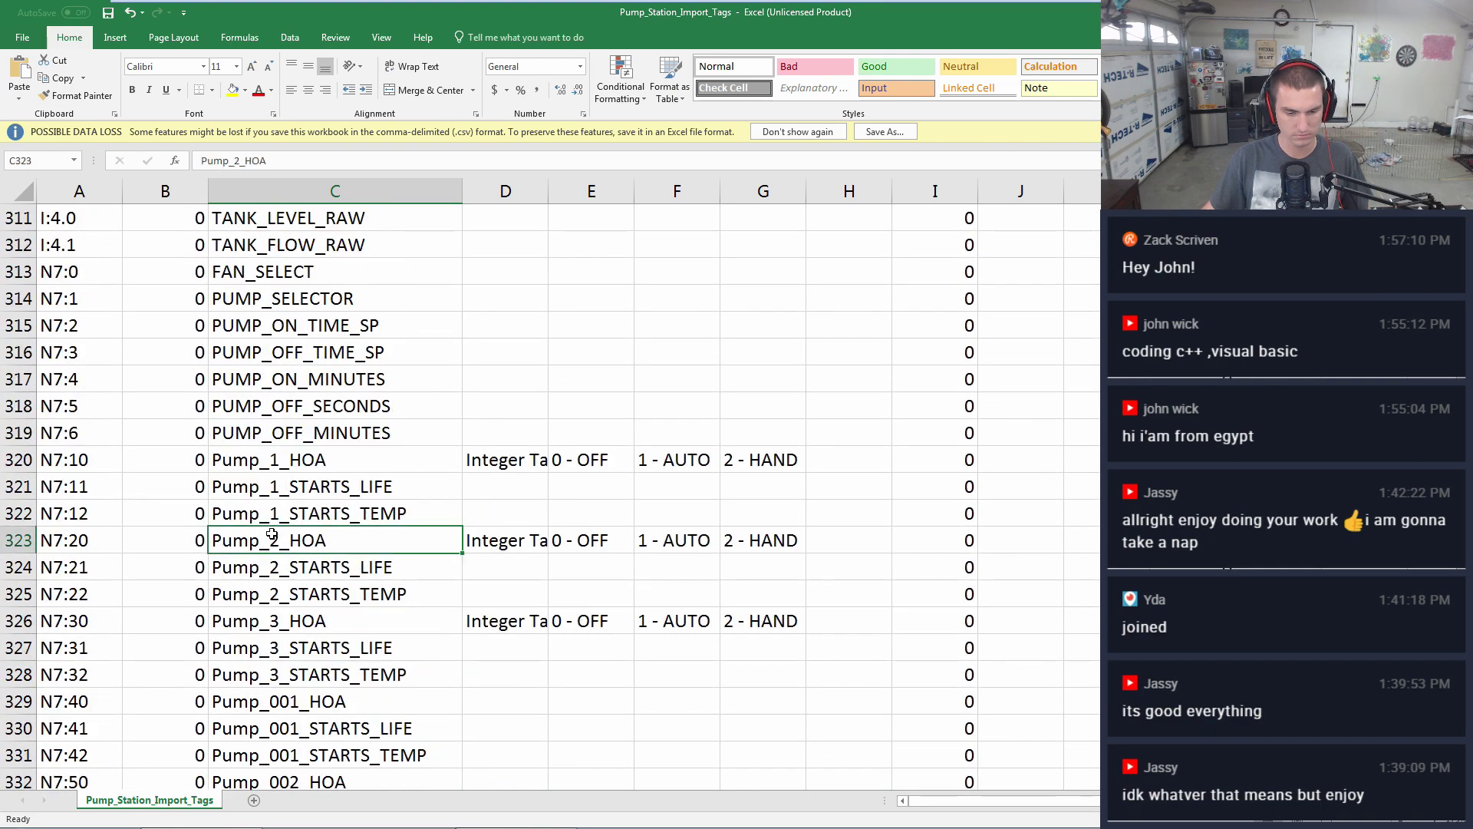
{"action": "scroll", "coordinate": [287, 520], "scroll_direction": "down", "scroll_amount": 2}
{"action": "scroll", "coordinate": [293, 513], "scroll_direction": "down", "scroll_amount": 5}
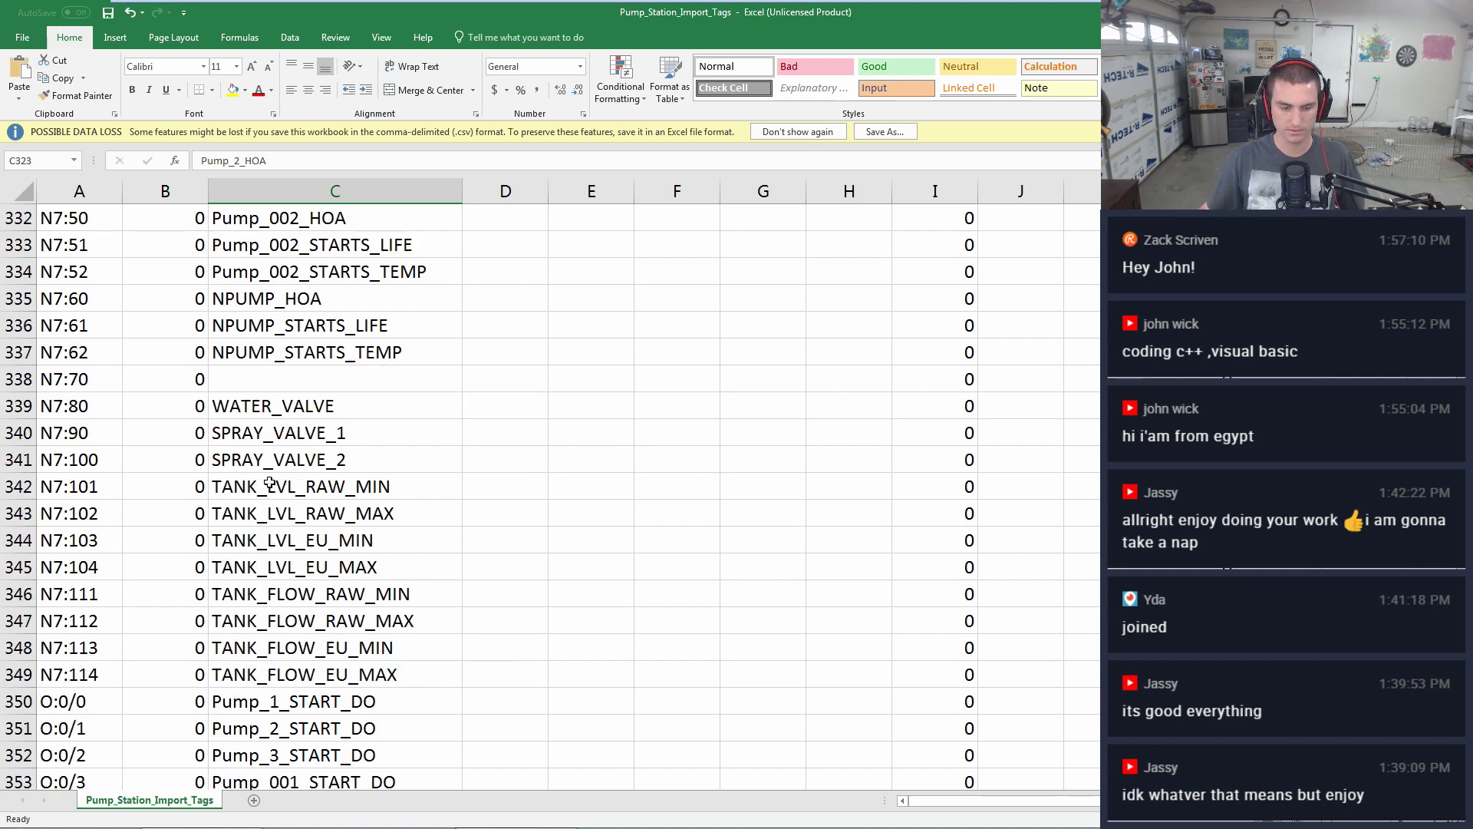
{"action": "scroll", "coordinate": [254, 588], "scroll_direction": "down", "scroll_amount": 3}
- Rename the tags for O:0/0, O:0/1 and O:0/2 to Pump_01_START_DO, Pump_02_START_DO and Pump_03_START_DO
{"action": "left_click", "coordinate": [305, 466]}
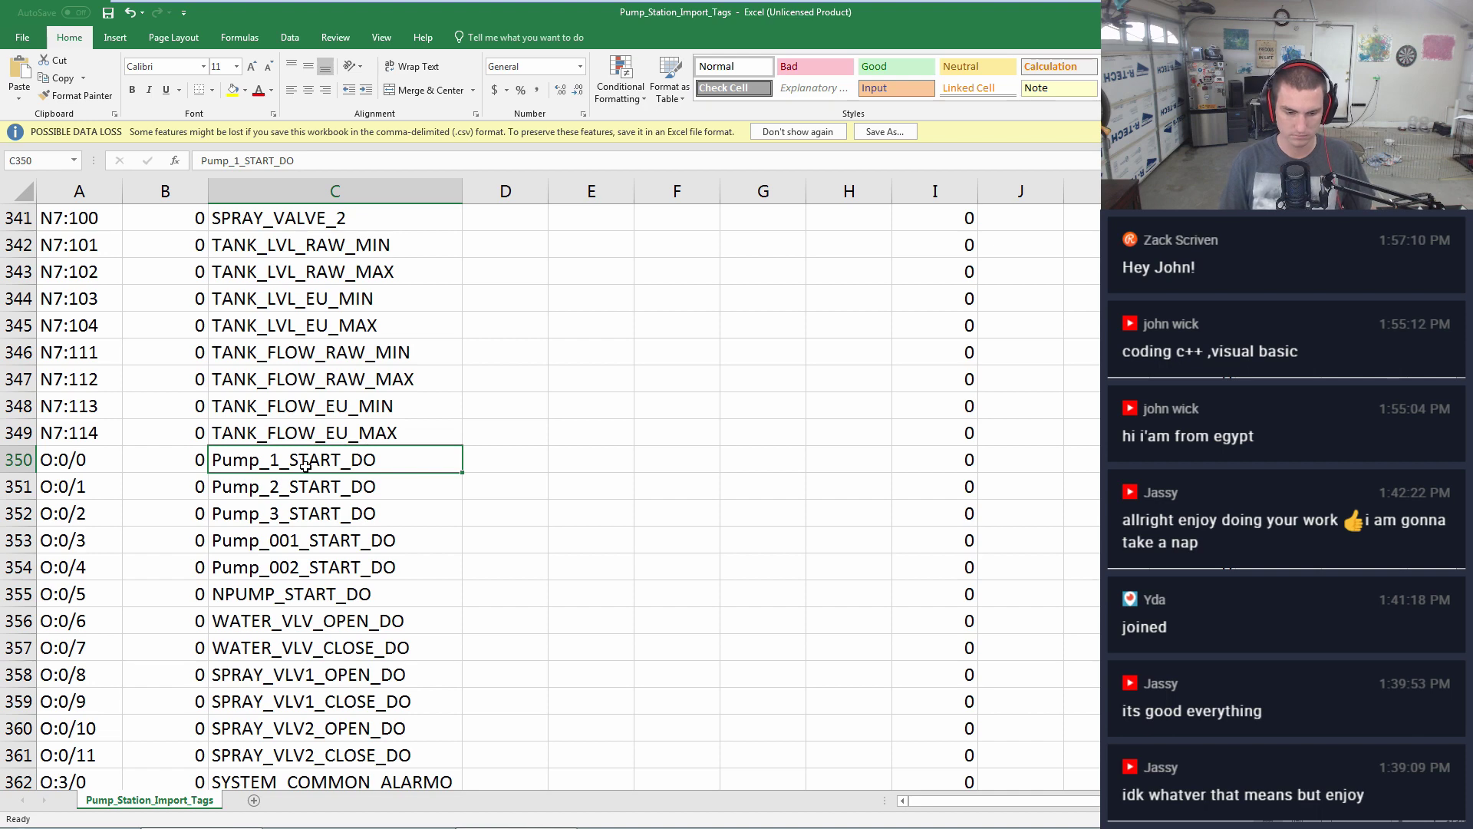
{"action": "double_click", "coordinate": [276, 461]}
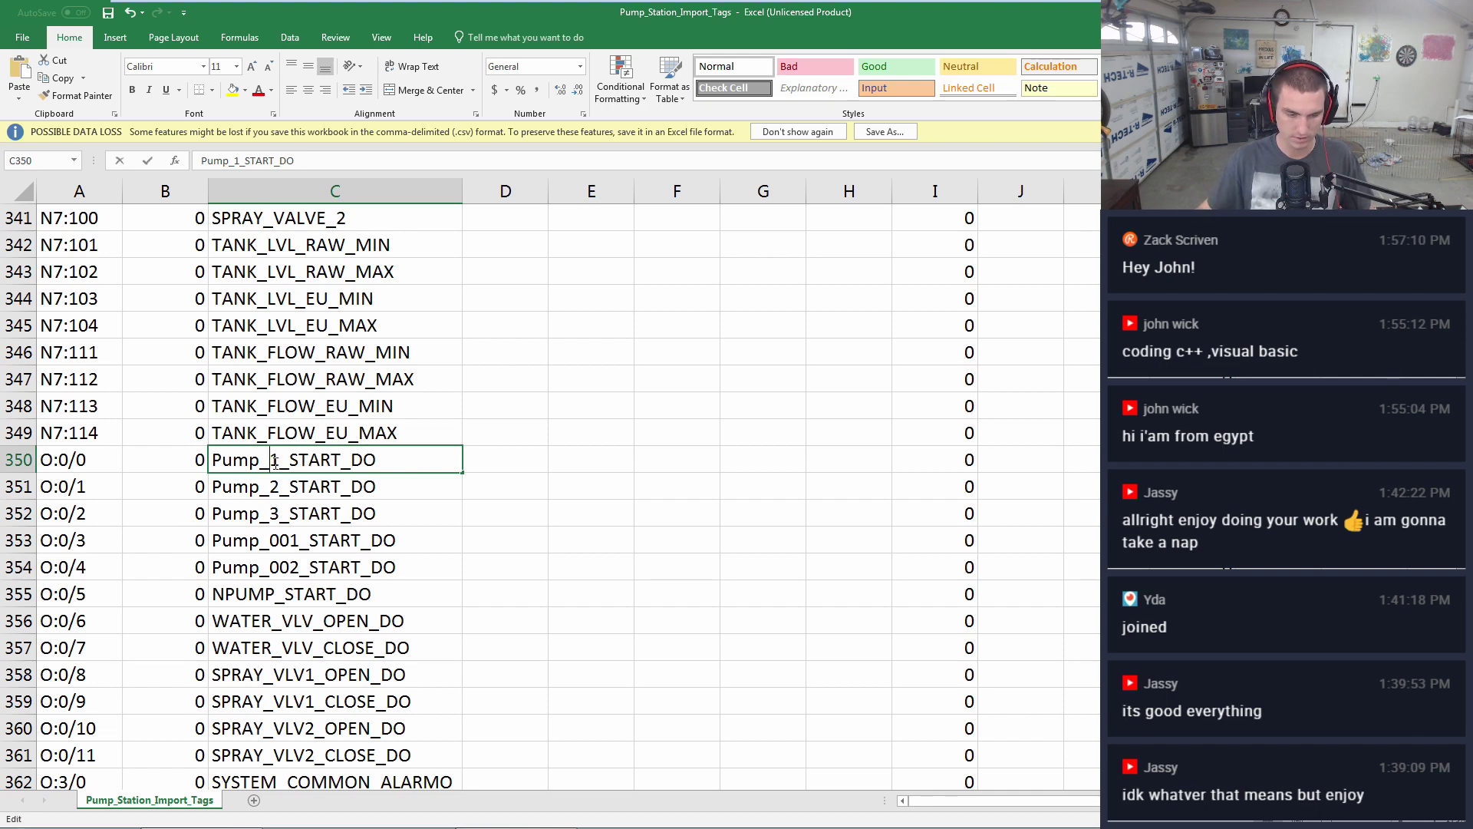
{"action": "type", "text": "0"}
{"action": "double_click", "coordinate": [273, 486]}
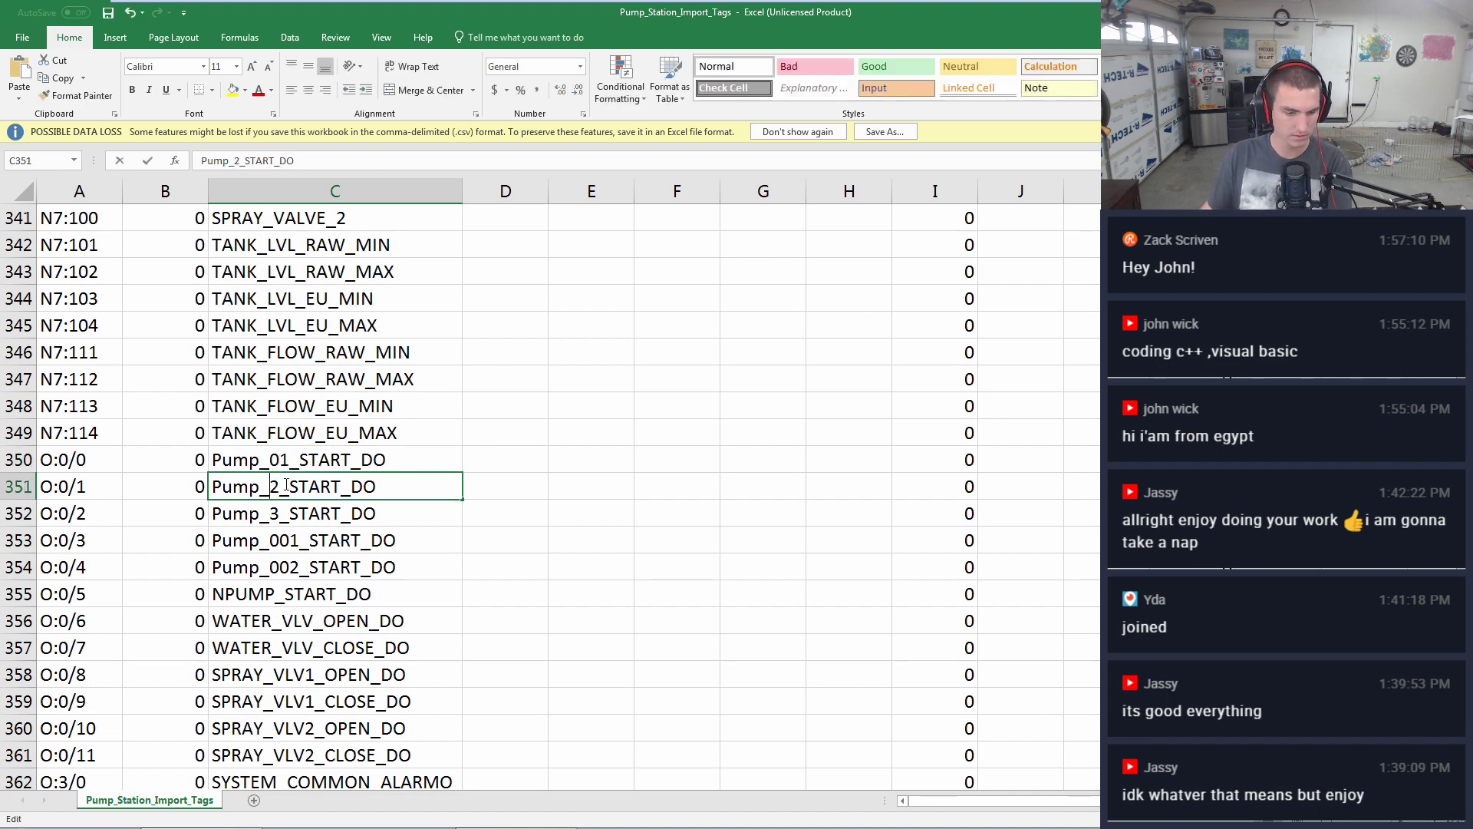
{"action": "type", "text": "0"}
{"action": "double_click", "coordinate": [271, 515]}
{"action": "type", "text": "0"}
{"action": "left_click", "coordinate": [364, 489]}
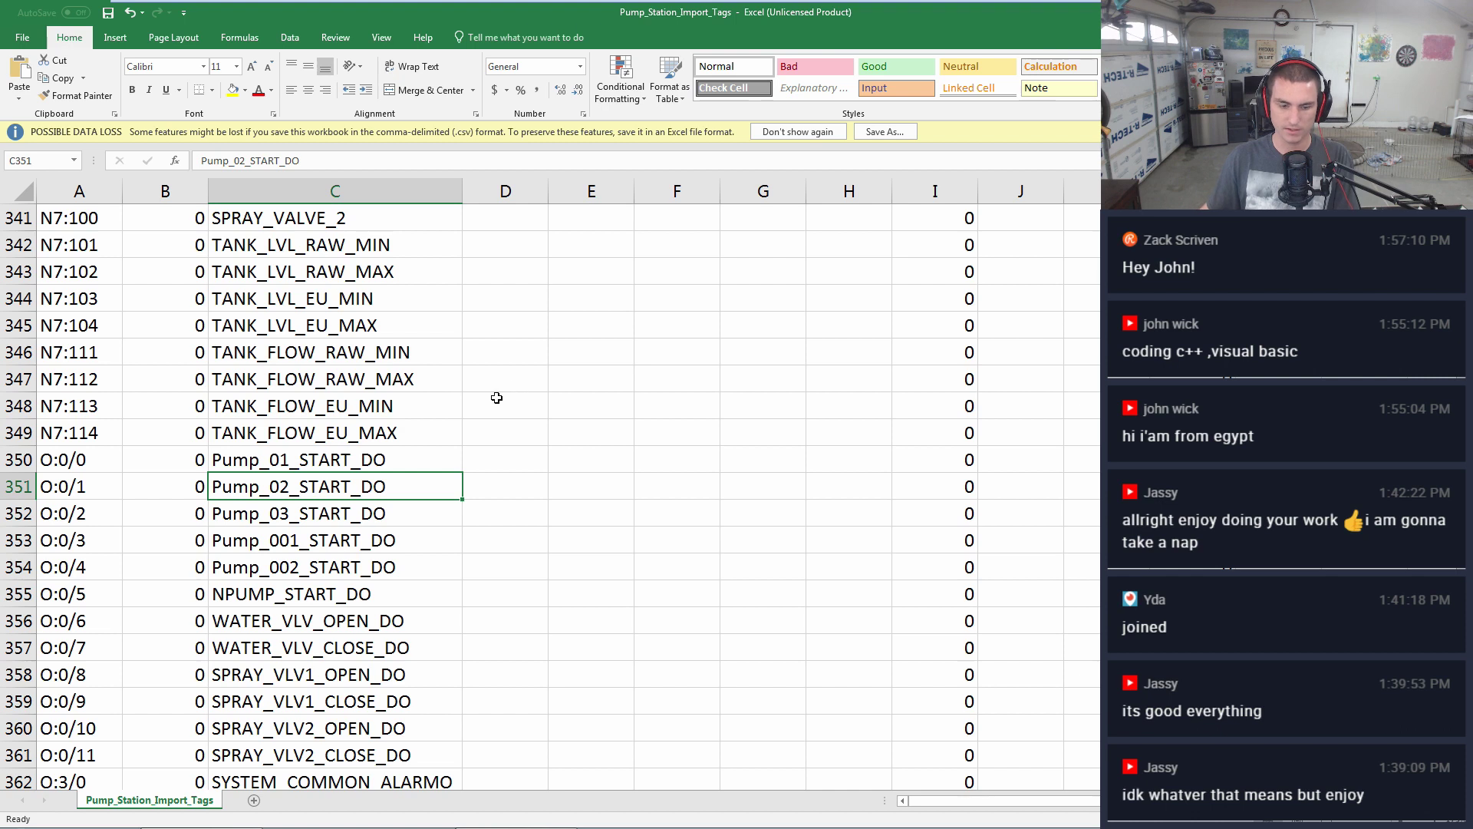
{"action": "left_click", "coordinate": [326, 510]}
- Replace the O:0/3 output tag name in C353 with HIGH_HYDROCARBON_DO
{"action": "left_click", "coordinate": [324, 537]}
{"action": "type", "text": "High"}
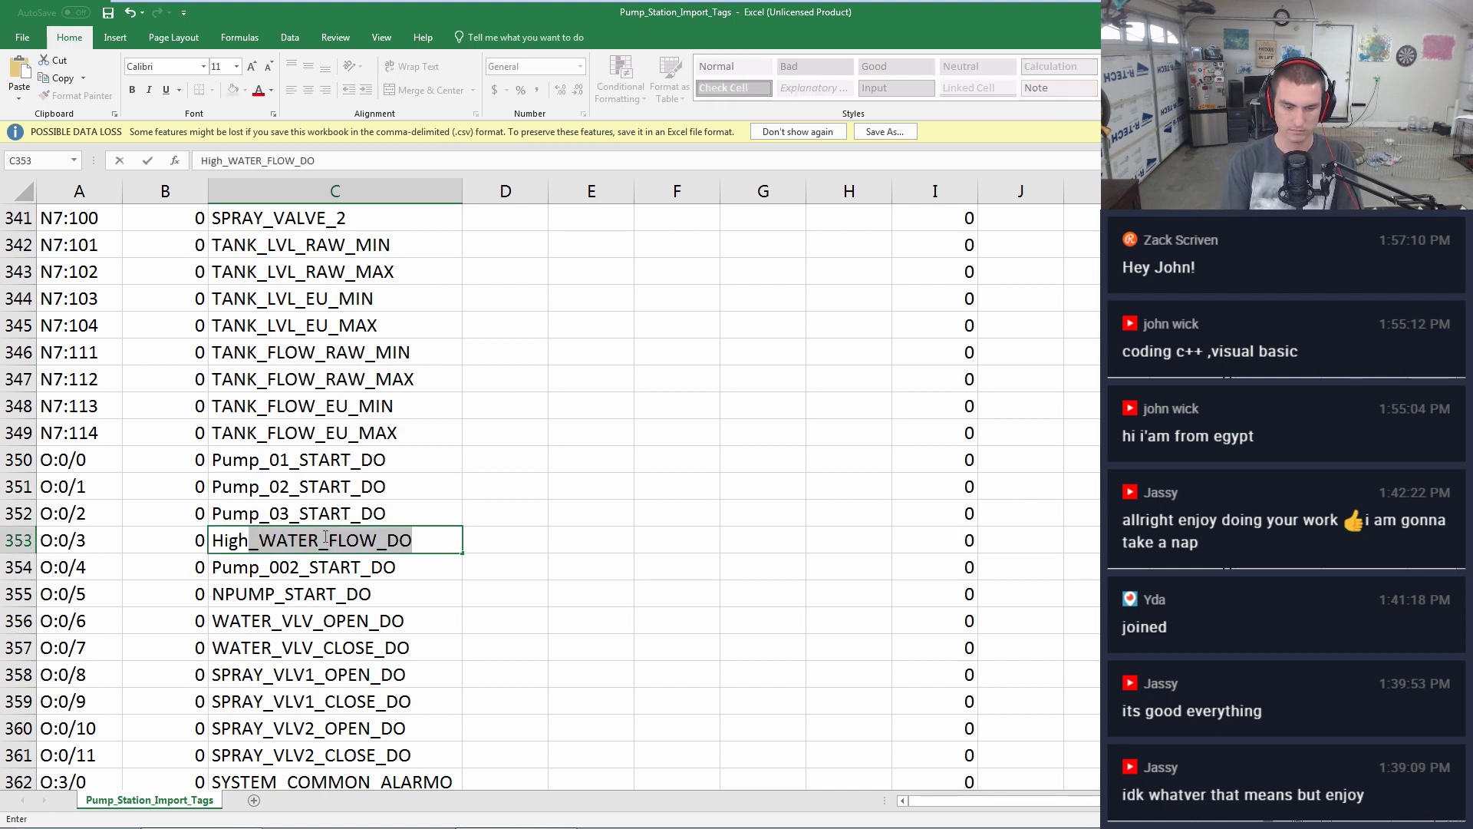
{"action": "key", "text": "BackSpace"}
{"action": "key", "text": "BackSpace"}
{"action": "key", "text": "BackSpace"}
{"action": "key", "text": "BackSpace"}
{"action": "key", "text": "BackSpace"}
{"action": "type", "text": "HIGH-_"}
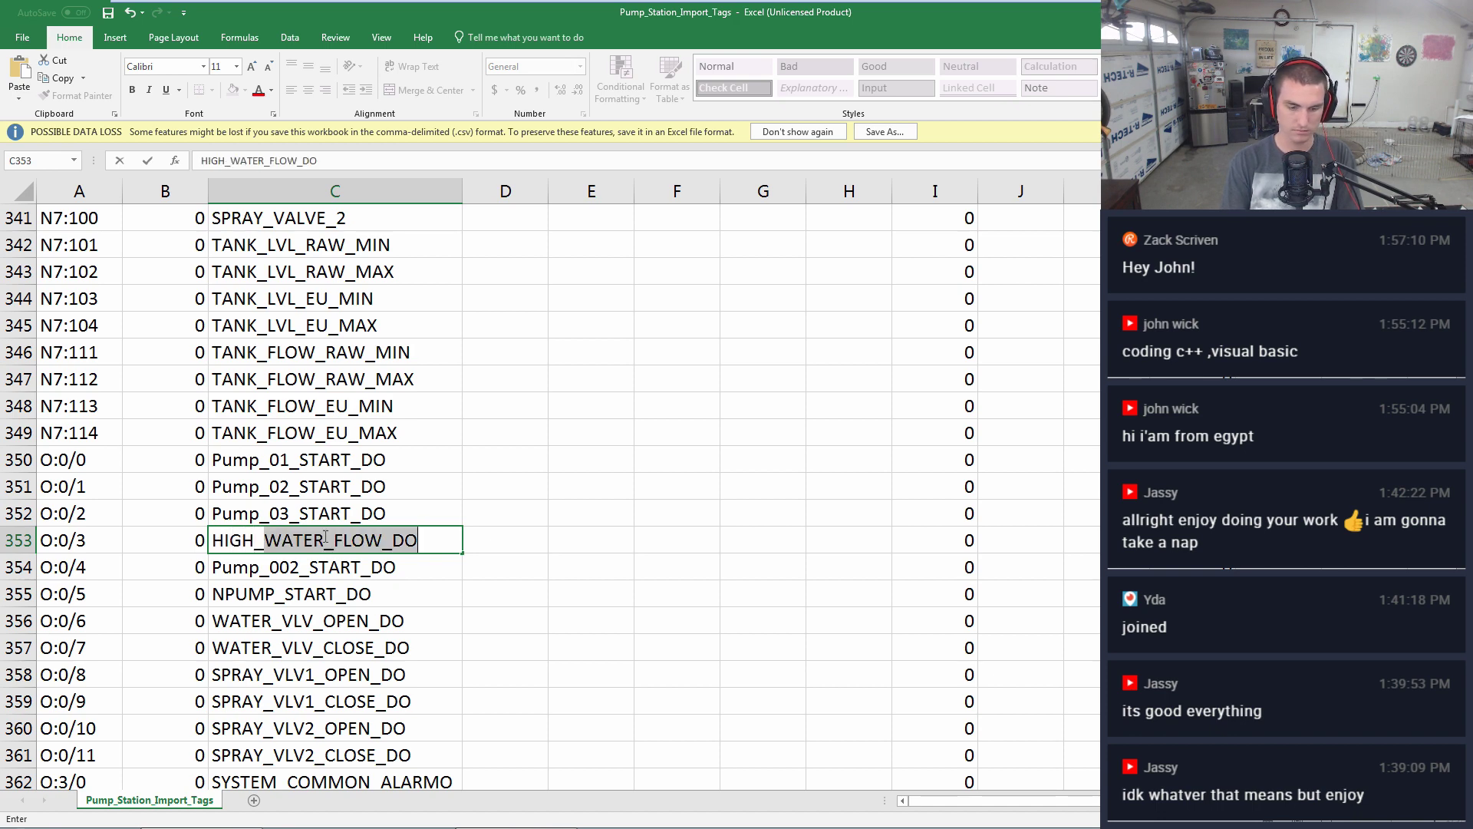
{"action": "type", "text": "HYDROGEN_DO"}
{"action": "key", "text": "BackSpace"}
{"action": "key", "text": "BackSpace"}
{"action": "key", "text": "BackSpace"}
{"action": "key", "text": "BackSpace"}
{"action": "key", "text": "BackSpace"}
{"action": "key", "text": "BackSpace"}
{"action": "key", "text": "BackSpace"}
{"action": "key", "text": "BackSpace"}
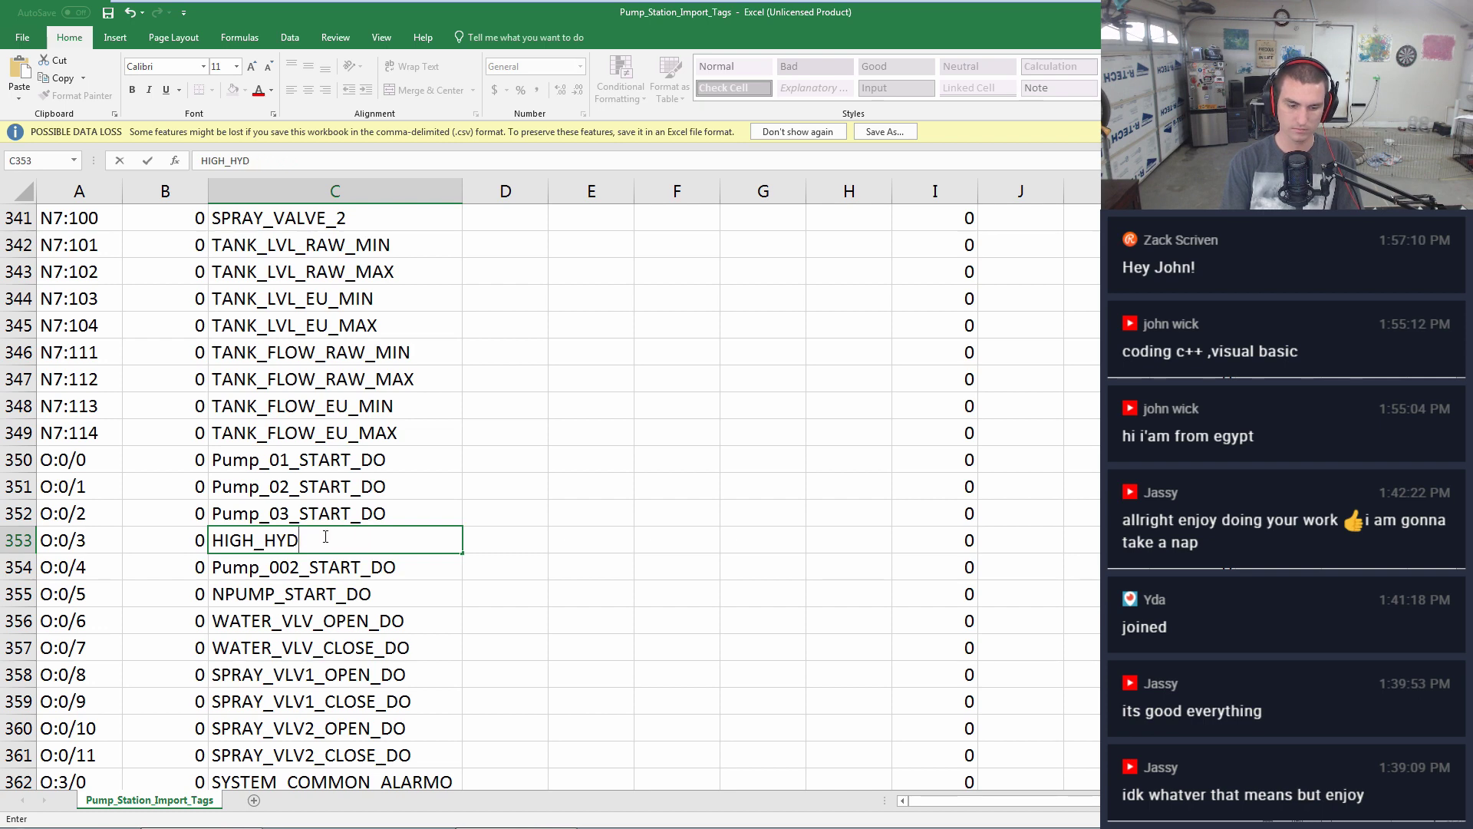
{"action": "type", "text": "RO"}
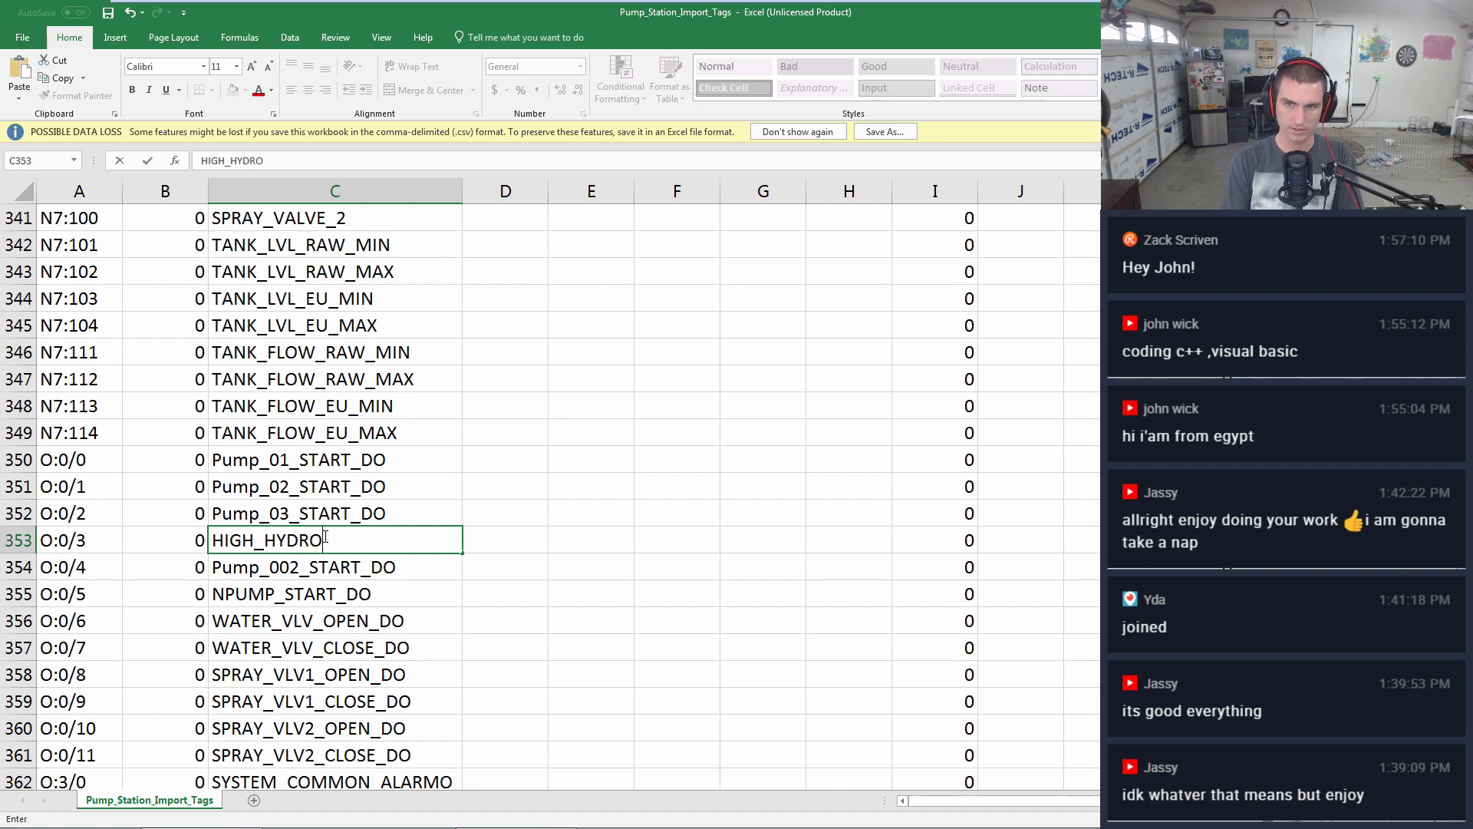
{"action": "type", "text": "CARBON_DO"}
{"action": "key", "text": "Return"}
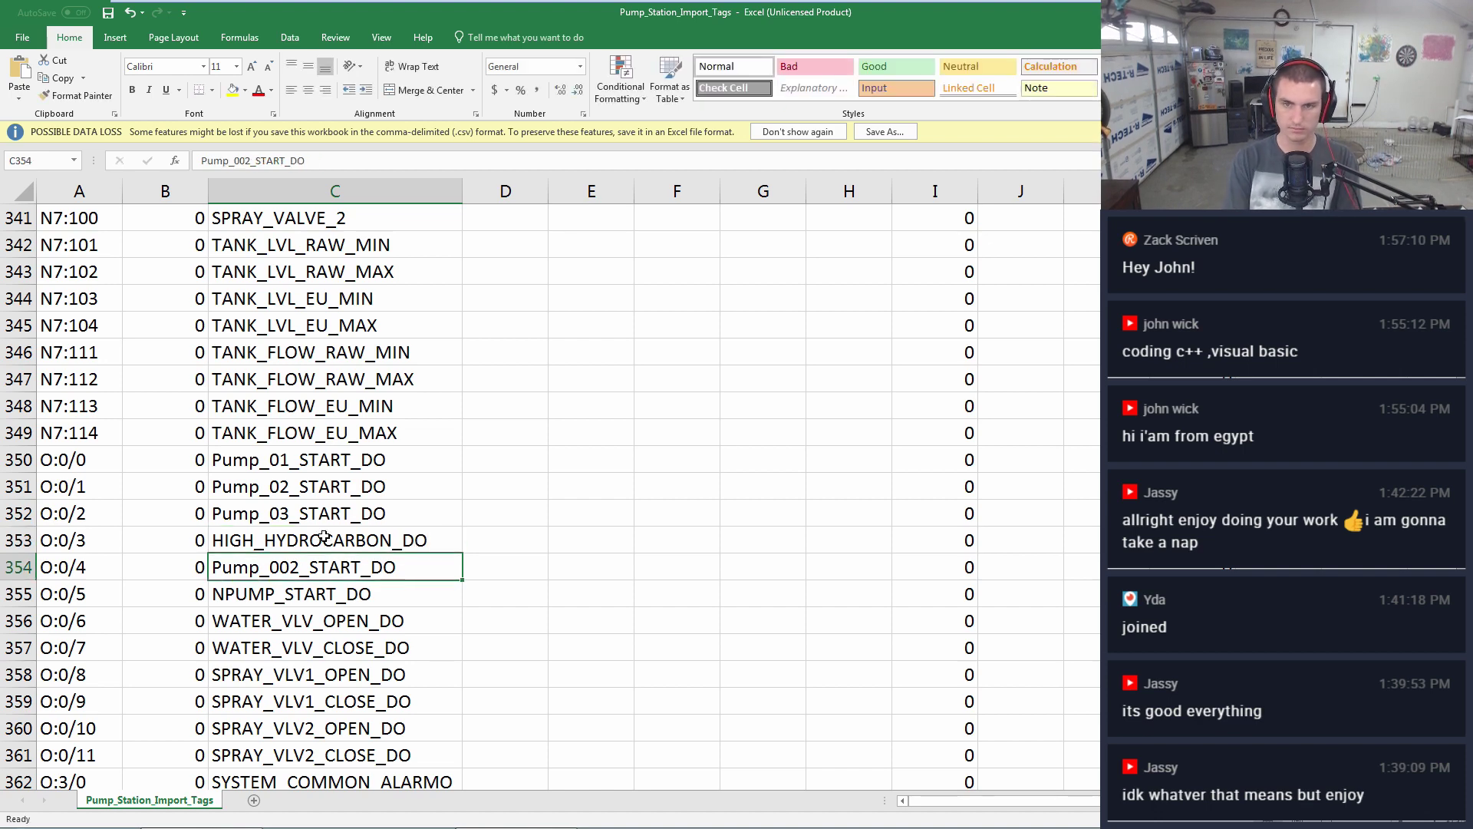
- Replace the O:0/4 output tag name in C354 with HIGH_OIL_DO
{"action": "type", "text": "HIGH_OIL"}
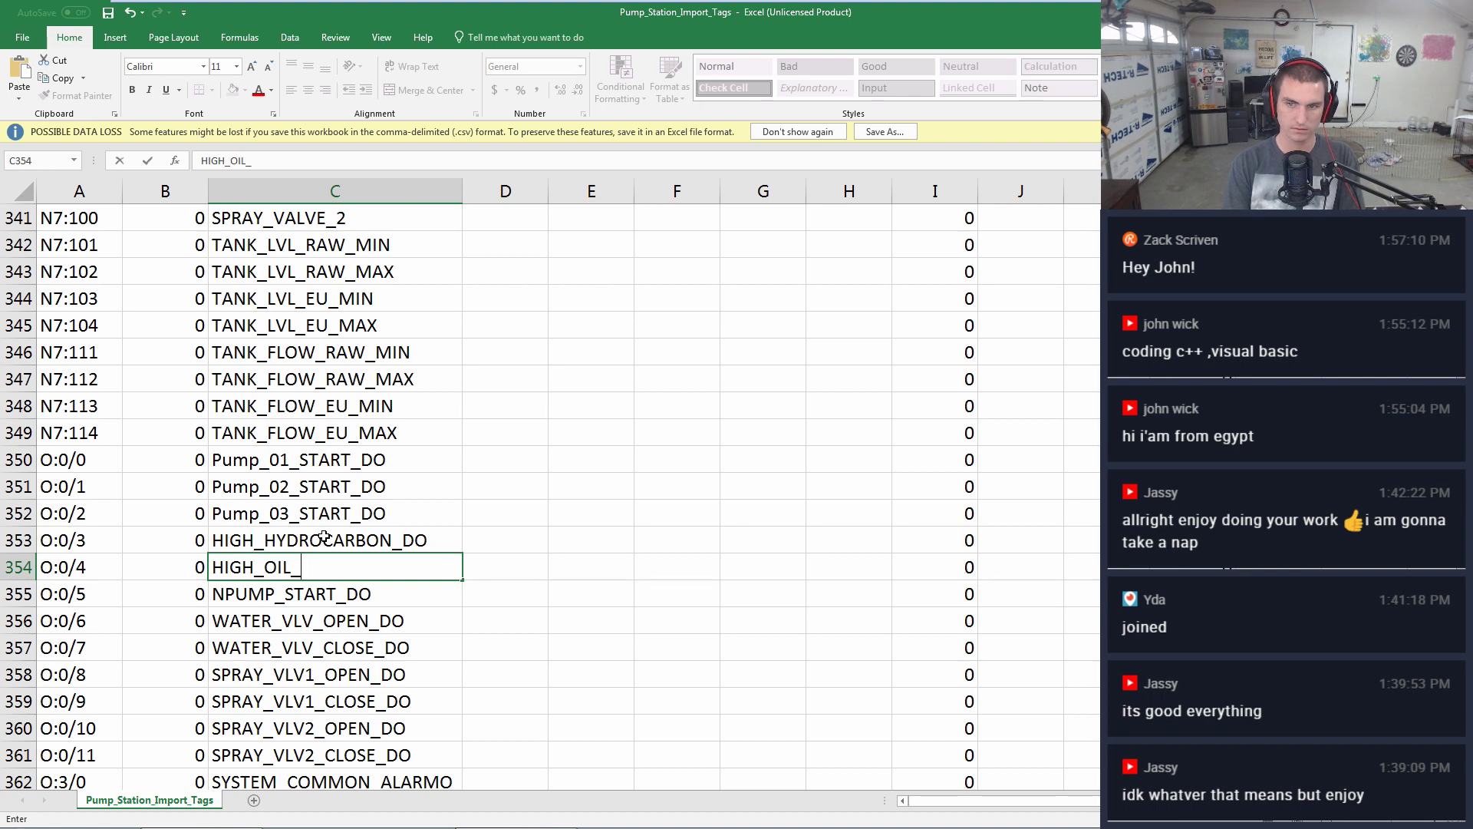
{"action": "type", "text": "_DO"}
{"action": "key", "text": "Return"}
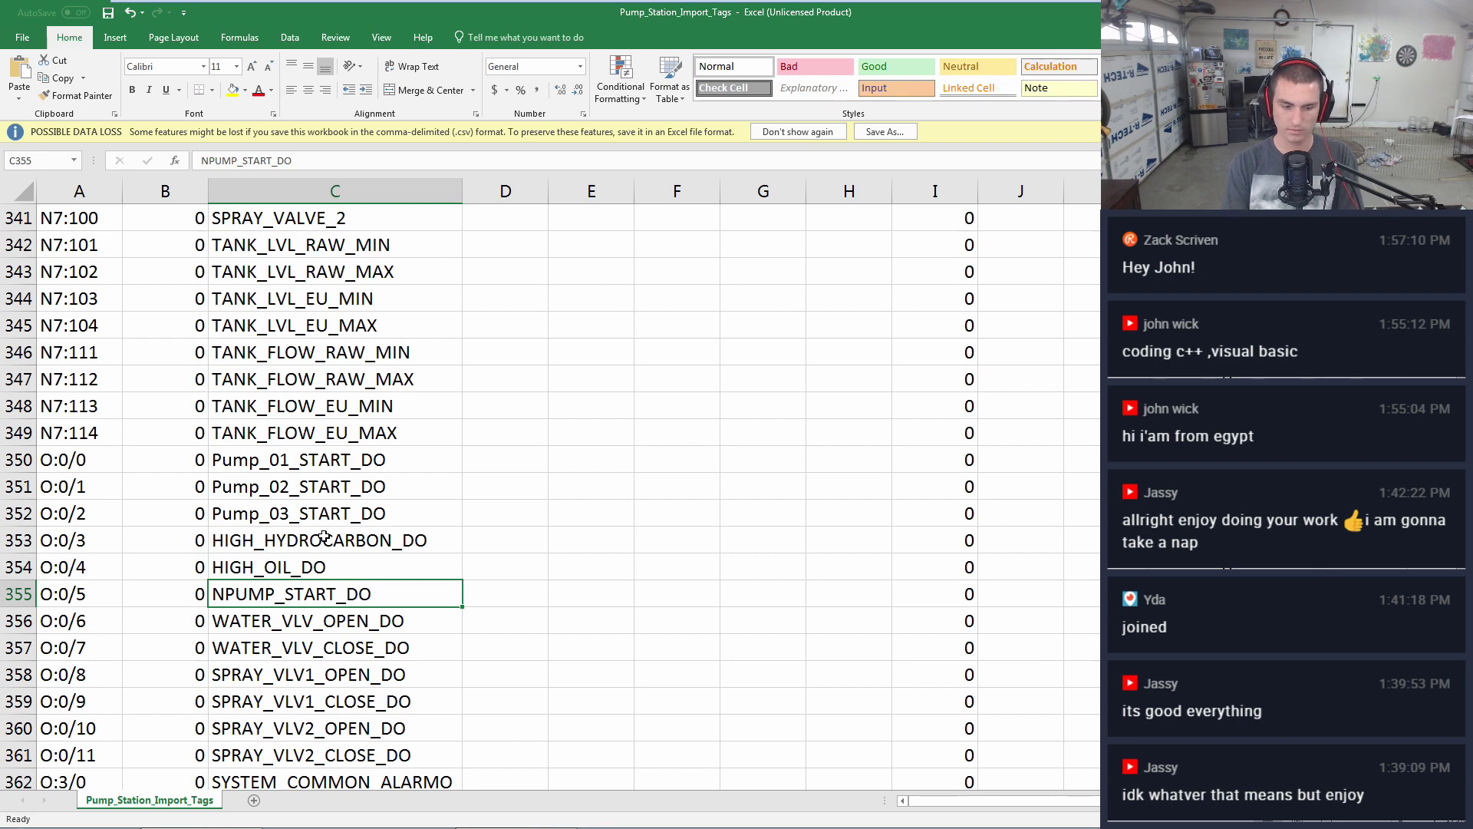
- Replace the O:0/5 output tag name in C355 with HIGH_HIGH_BASIN_LVL_DO
{"action": "type", "text": "HIGH_HIGH_"}
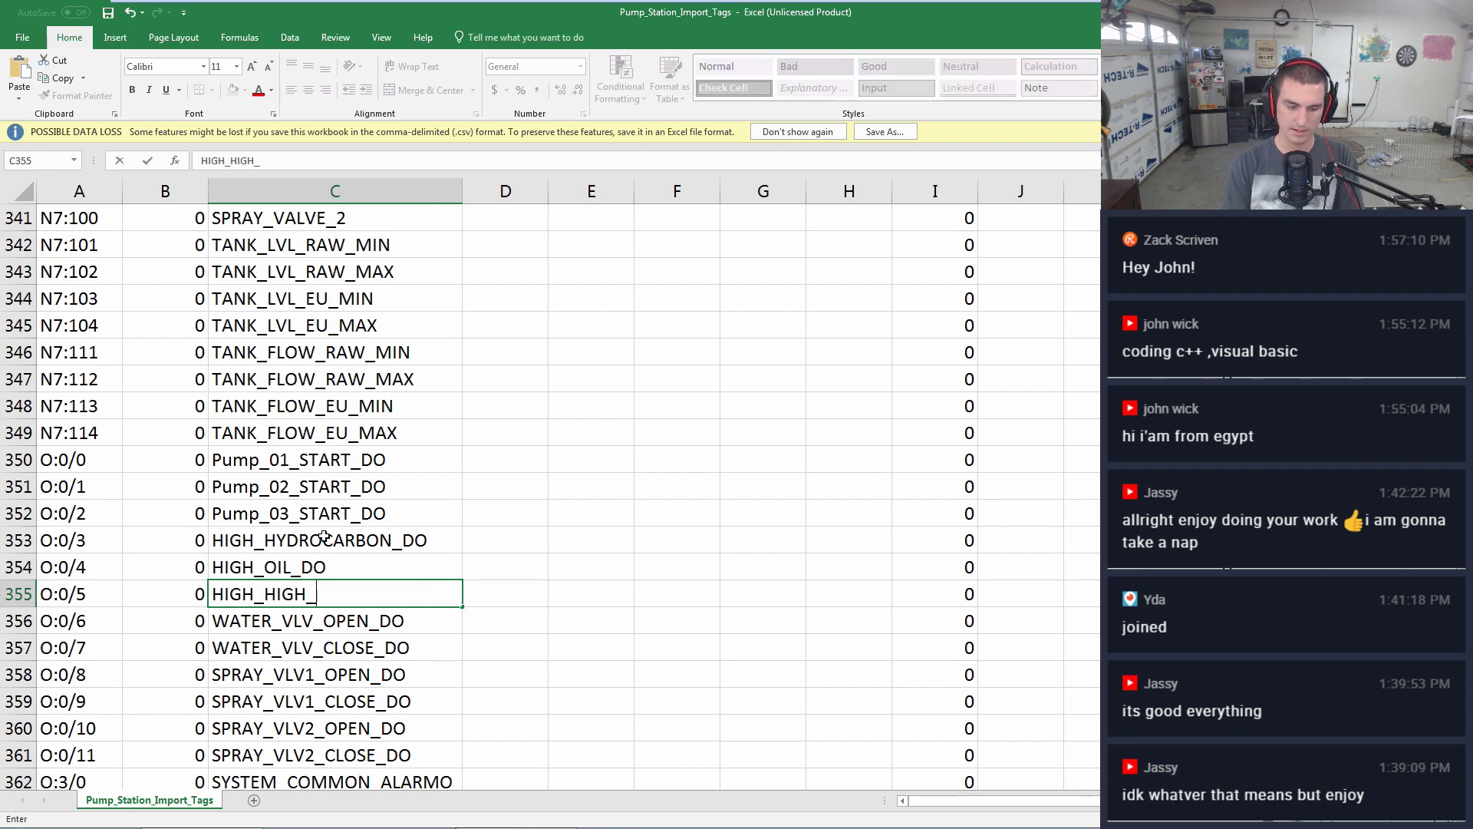
{"action": "type", "text": "BASIN"}
{"action": "type", "text": "_DO"}
{"action": "key", "text": "BackSpace"}
{"action": "key", "text": "BackSpace"}
{"action": "type", "text": "lv"}
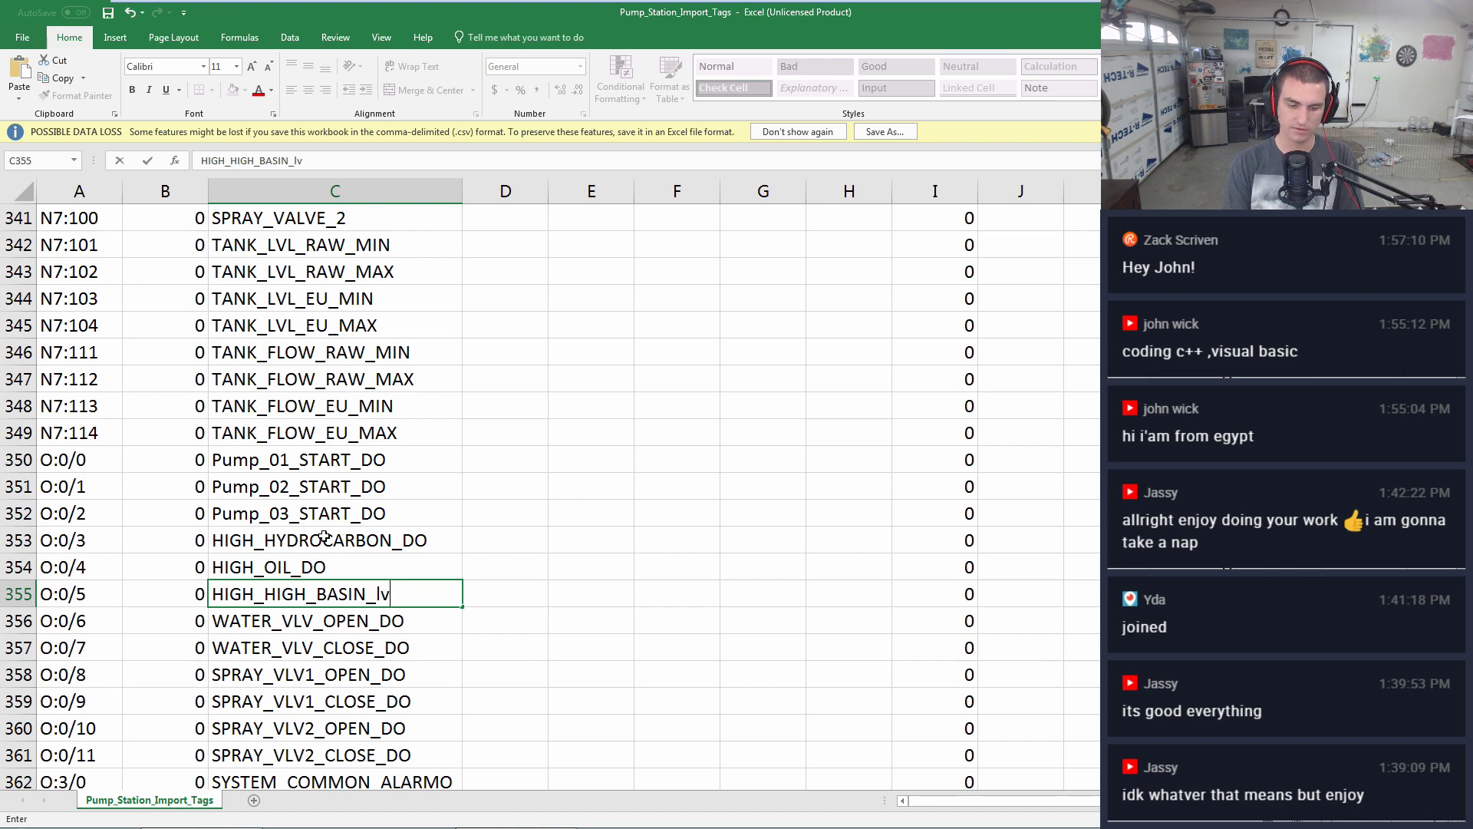
{"action": "key", "text": "BackSpace"}
{"action": "key", "text": "BackSpace"}
{"action": "type", "text": "LVL_DO"}
{"action": "key", "text": "BackSpace"}
{"action": "key", "text": "BackSpace"}
{"action": "key", "text": "BackSpace"}
{"action": "type", "text": "_DO"}
{"action": "key", "text": "Return"}
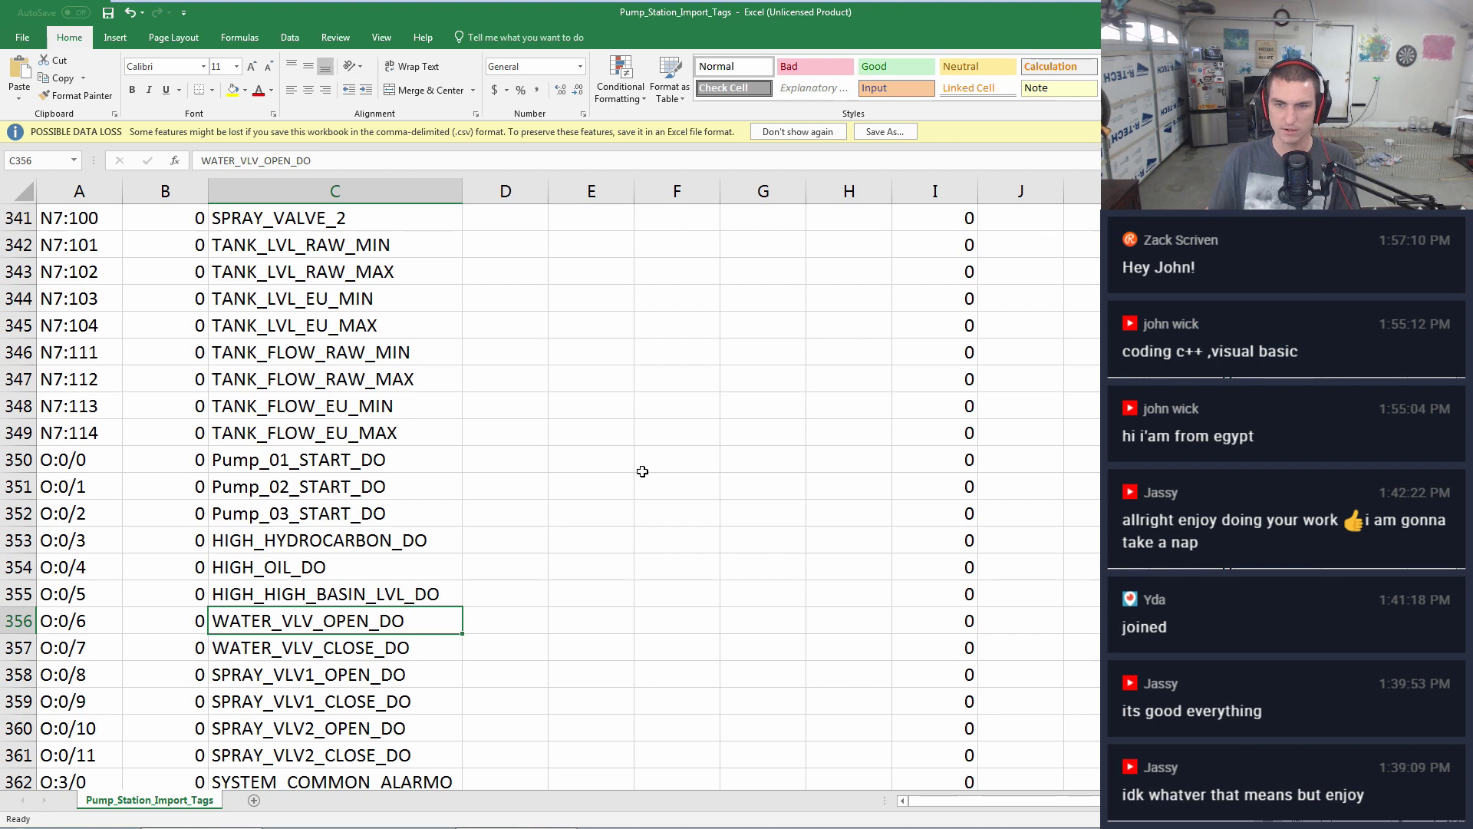
- Replace the O:0/6 output tag name in C356 with PLC_FAULT_NO_DO
{"action": "left_click", "coordinate": [367, 592]}
{"action": "left_click", "coordinate": [358, 618]}
{"action": "type", "text": "P"}
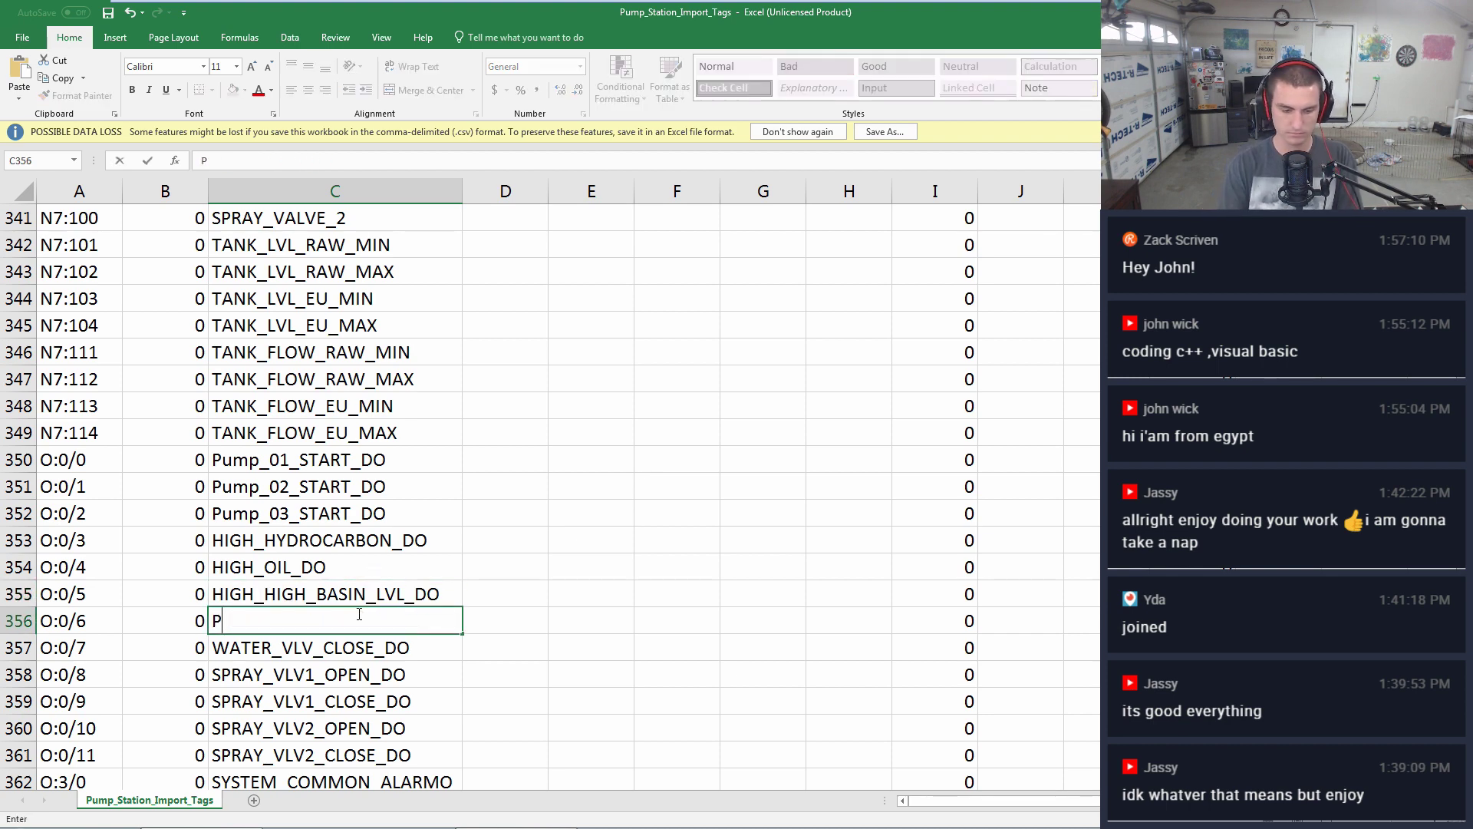
{"action": "type", "text": "LC_FAULT_AL"}
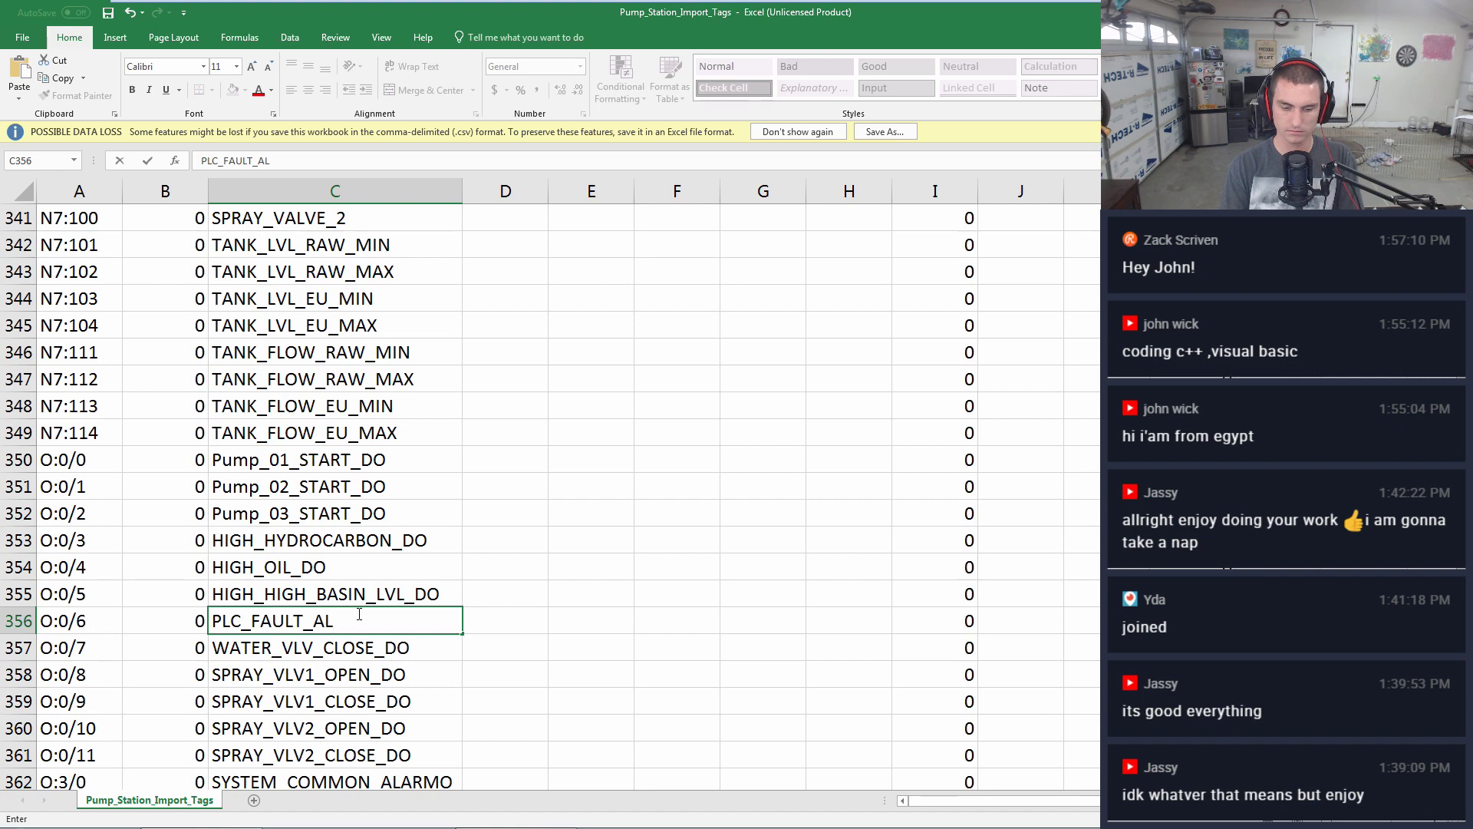
{"action": "key", "text": "BackSpace"}
{"action": "key", "text": "BackSpace"}
{"action": "key", "text": "BackSpace"}
{"action": "key", "text": "BackSpace"}
{"action": "key", "text": "BackSpace"}
{"action": "key", "text": "BackSpace"}
{"action": "key", "text": "BackSpace"}
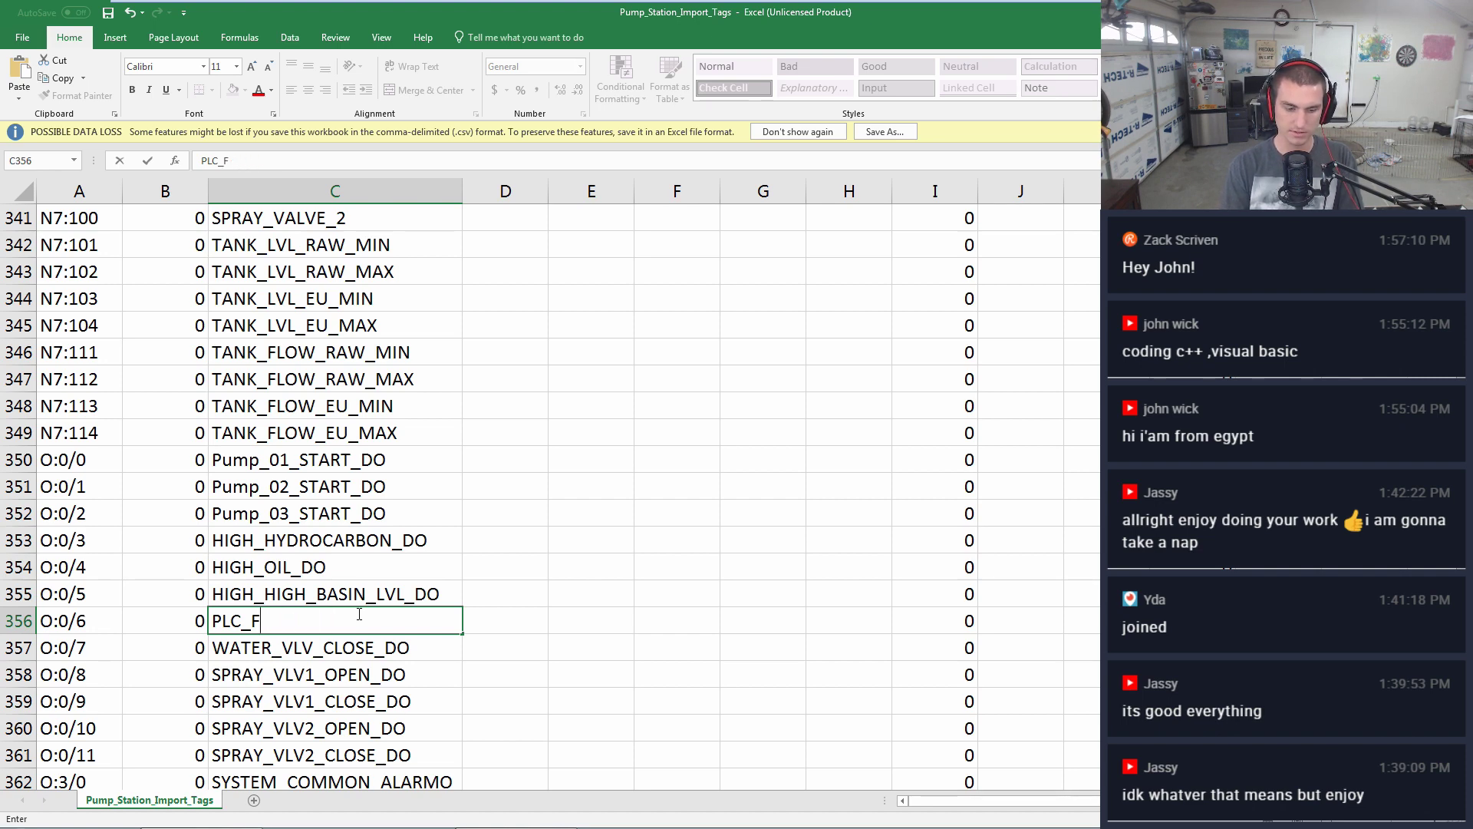
{"action": "type", "text": "O"}
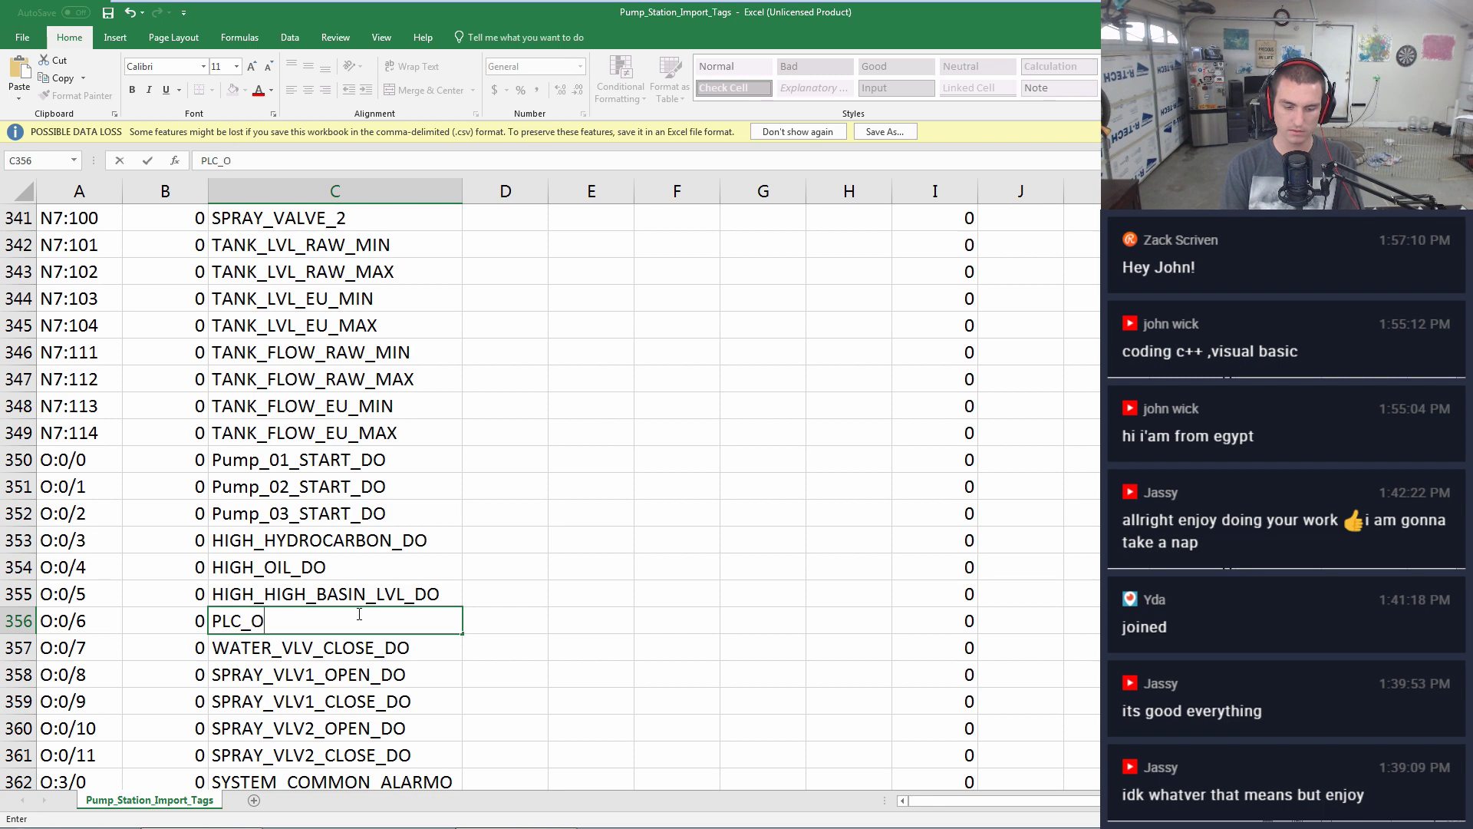
{"action": "type", "text": "KAY"}
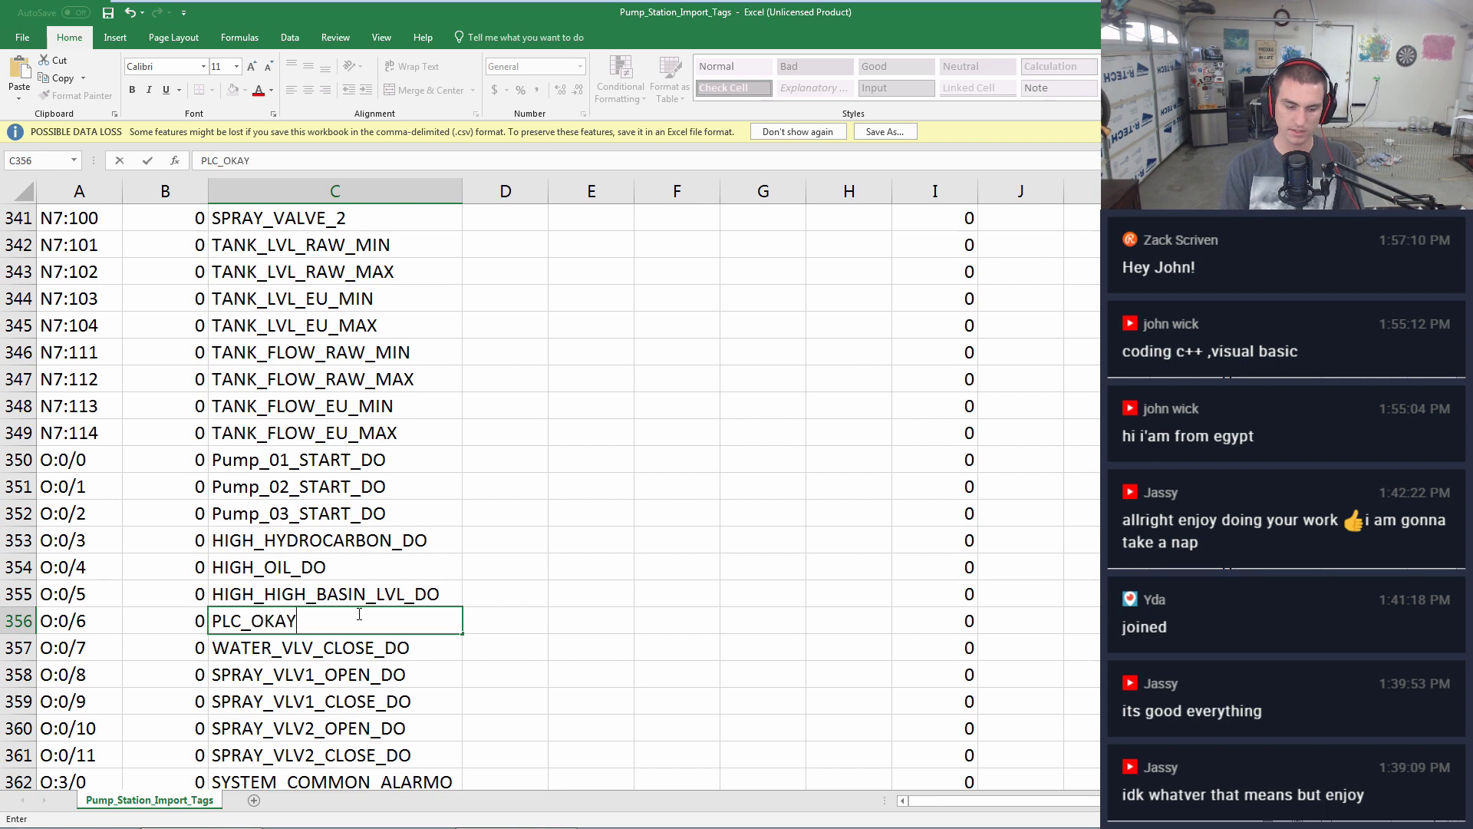
{"action": "type", "text": "_STA"}
{"action": "key", "text": "BackSpace"}
{"action": "key", "text": "BackSpace"}
{"action": "key", "text": "BackSpace"}
{"action": "key", "text": "BackSpace"}
{"action": "key", "text": "BackSpace"}
{"action": "key", "text": "BackSpace"}
{"action": "key", "text": "BackSpace"}
{"action": "key", "text": "BackSpace"}
{"action": "type", "text": "FAULT_NO_do"}
{"action": "key", "text": "BackSpace"}
{"action": "key", "text": "BackSpace"}
{"action": "type", "text": "DO"}
{"action": "key", "text": "Return"}
- Change NO to NC in the O:0/6 tag name so it reads PLC_FAULT_NC_DO
{"action": "double_click", "coordinate": [357, 619]}
{"action": "key", "text": "BackSpace"}
{"action": "type", "text": "C"}
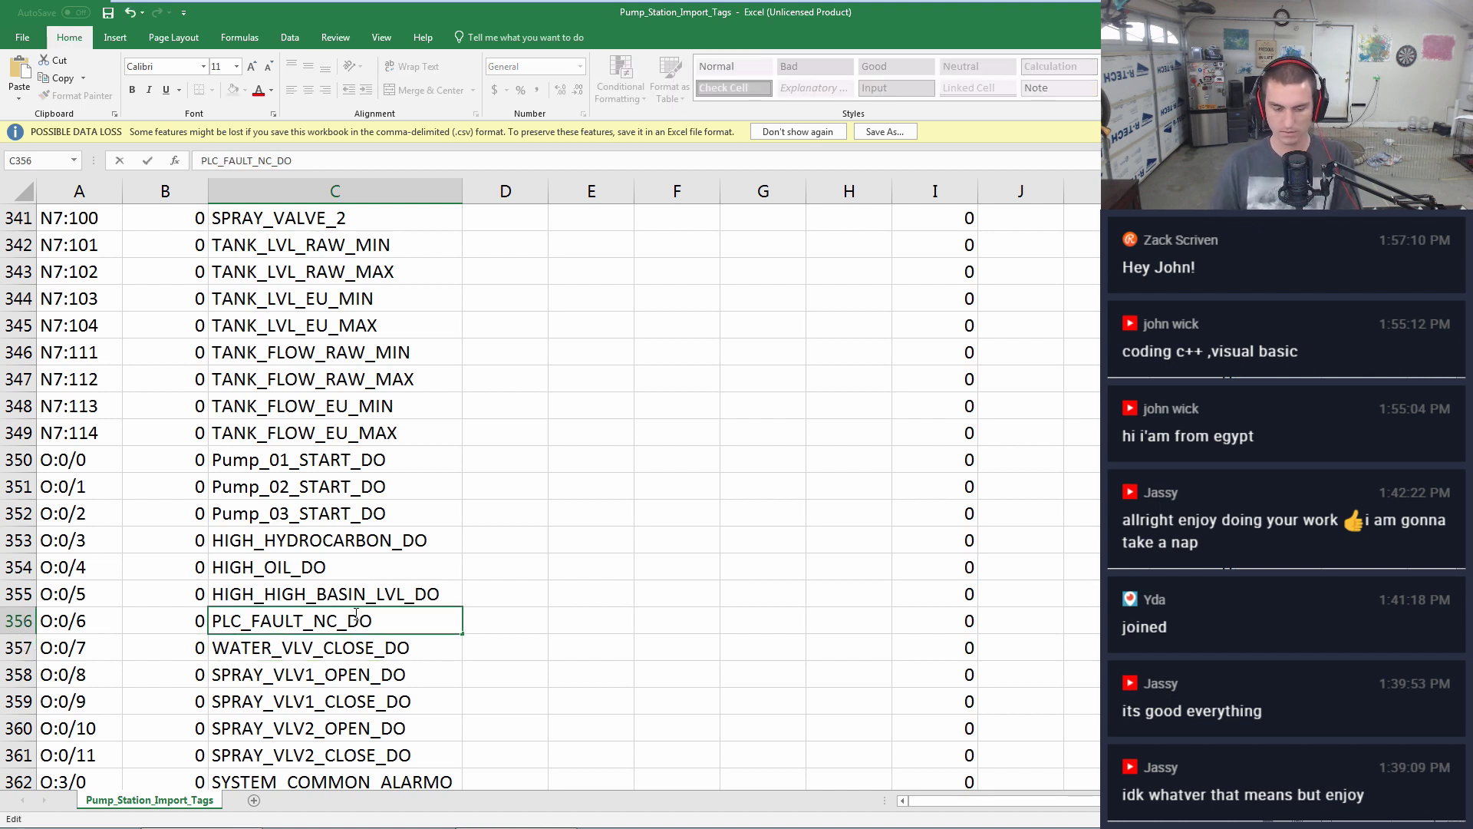
{"action": "key", "text": "Return"}
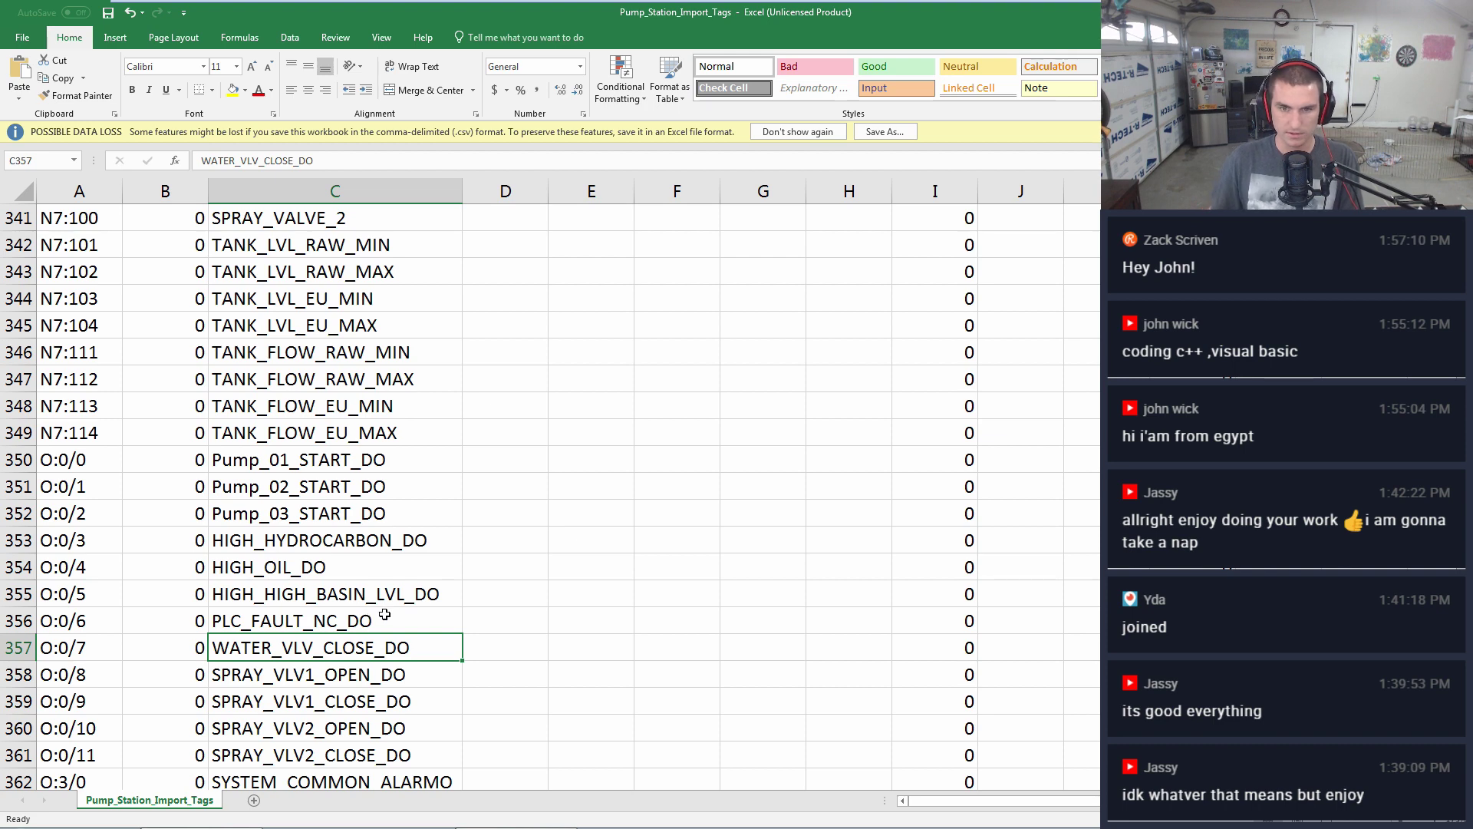
- Replace the O:0/7 output tag name in C357 with UPS_FAIL_DO
{"action": "left_click", "coordinate": [375, 623]}
{"action": "left_click", "coordinate": [379, 639]}
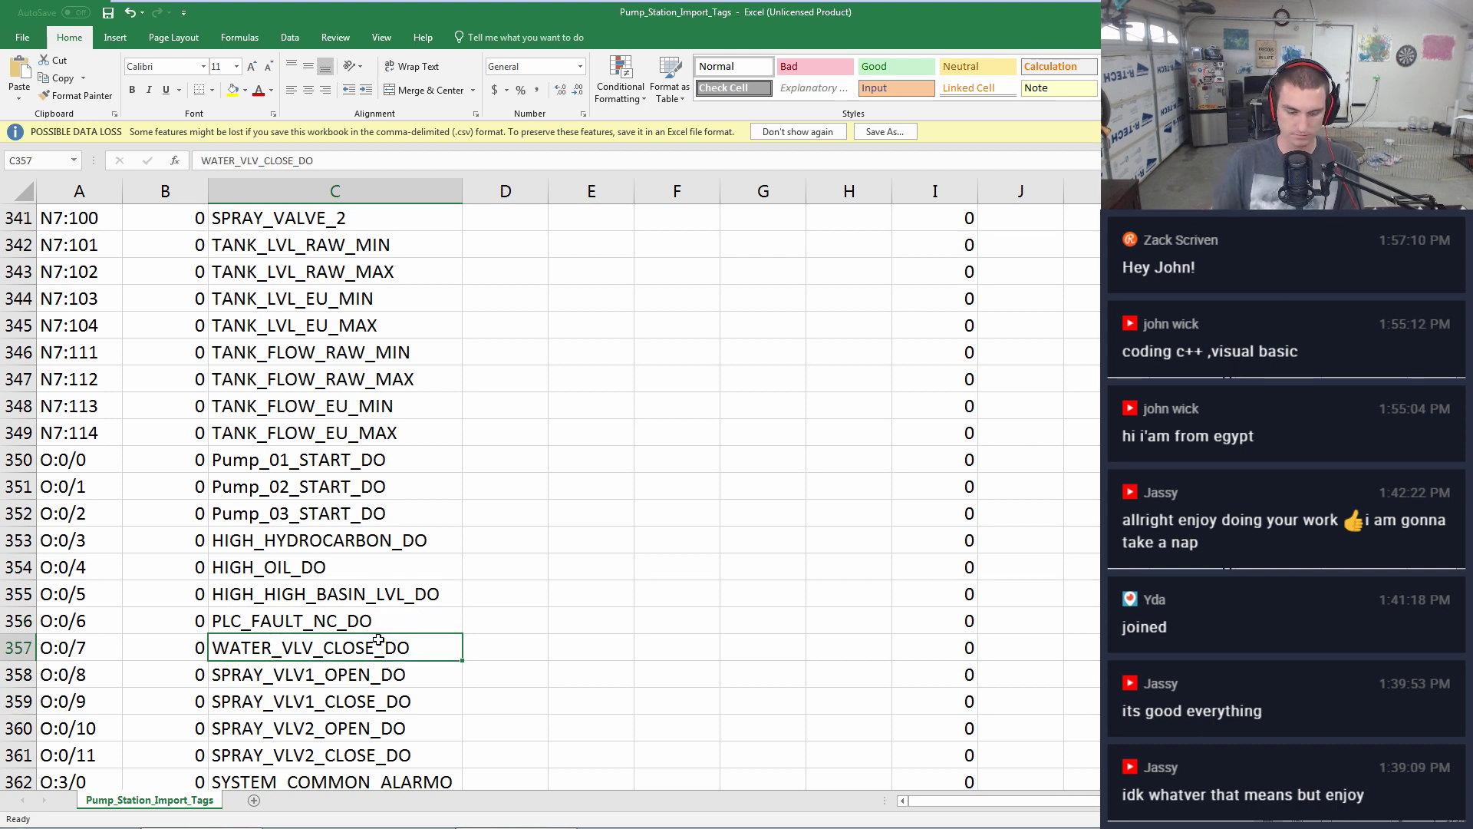
{"action": "type", "text": "UJP"}
{"action": "key", "text": "BackSpace"}
{"action": "type", "text": "PS_FAIL_"}
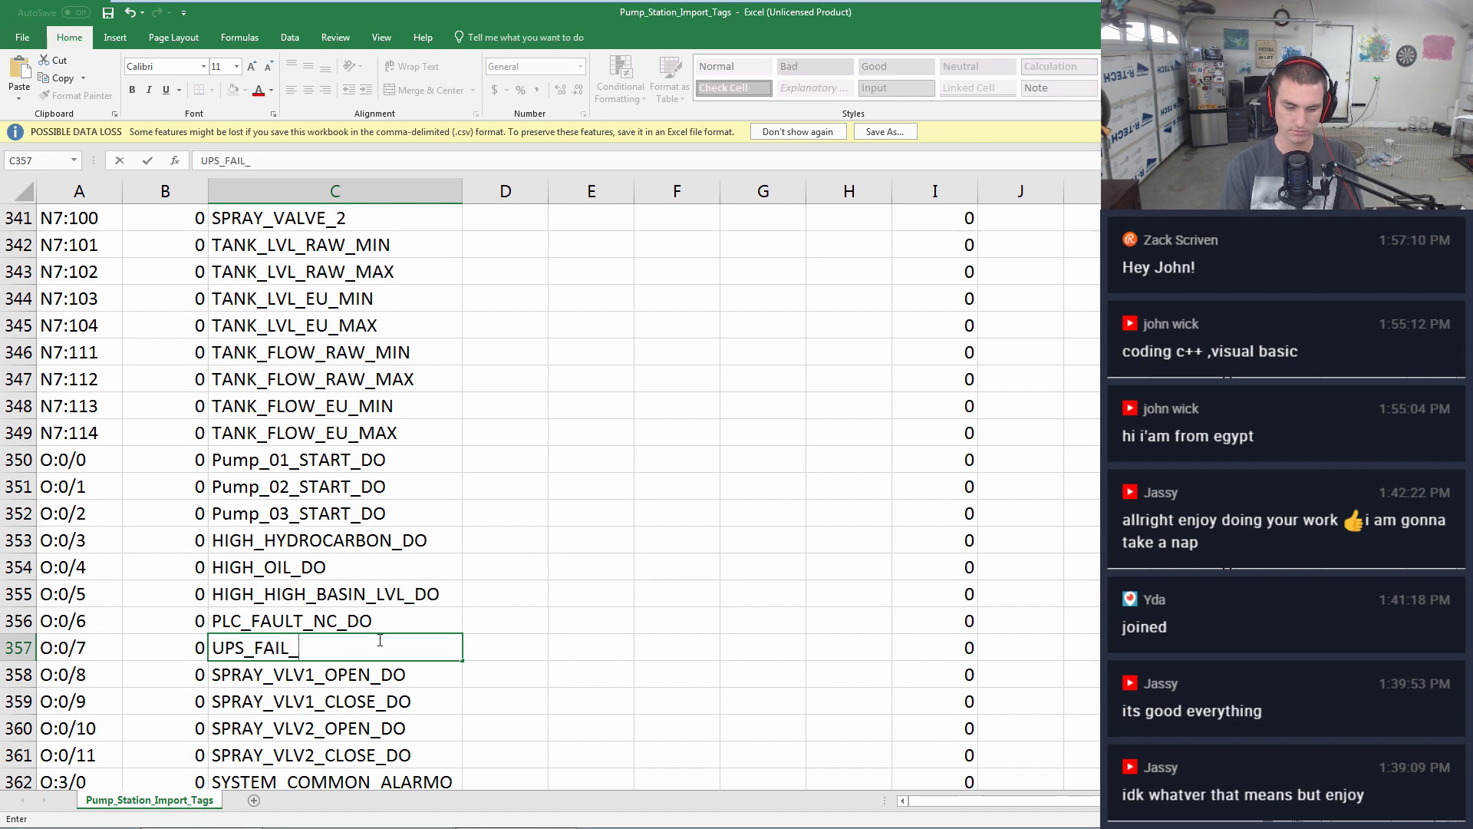
{"action": "type", "text": "DO"}
{"action": "key", "text": "Return"}
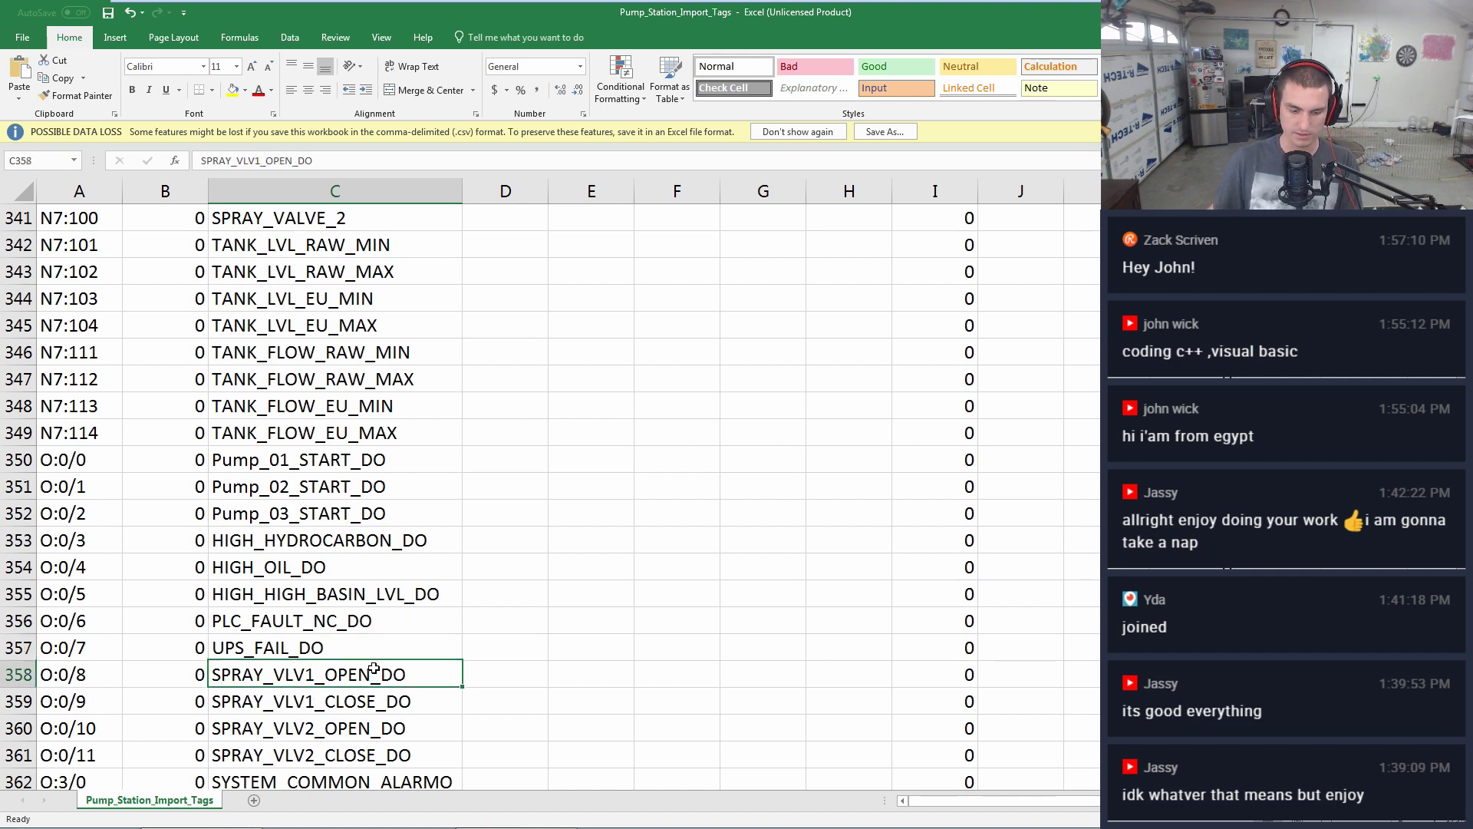
- Replace the O:0/8 output tag name in C358 with ALARM_BEACON_DO
{"action": "type", "text": "ALARM_"}
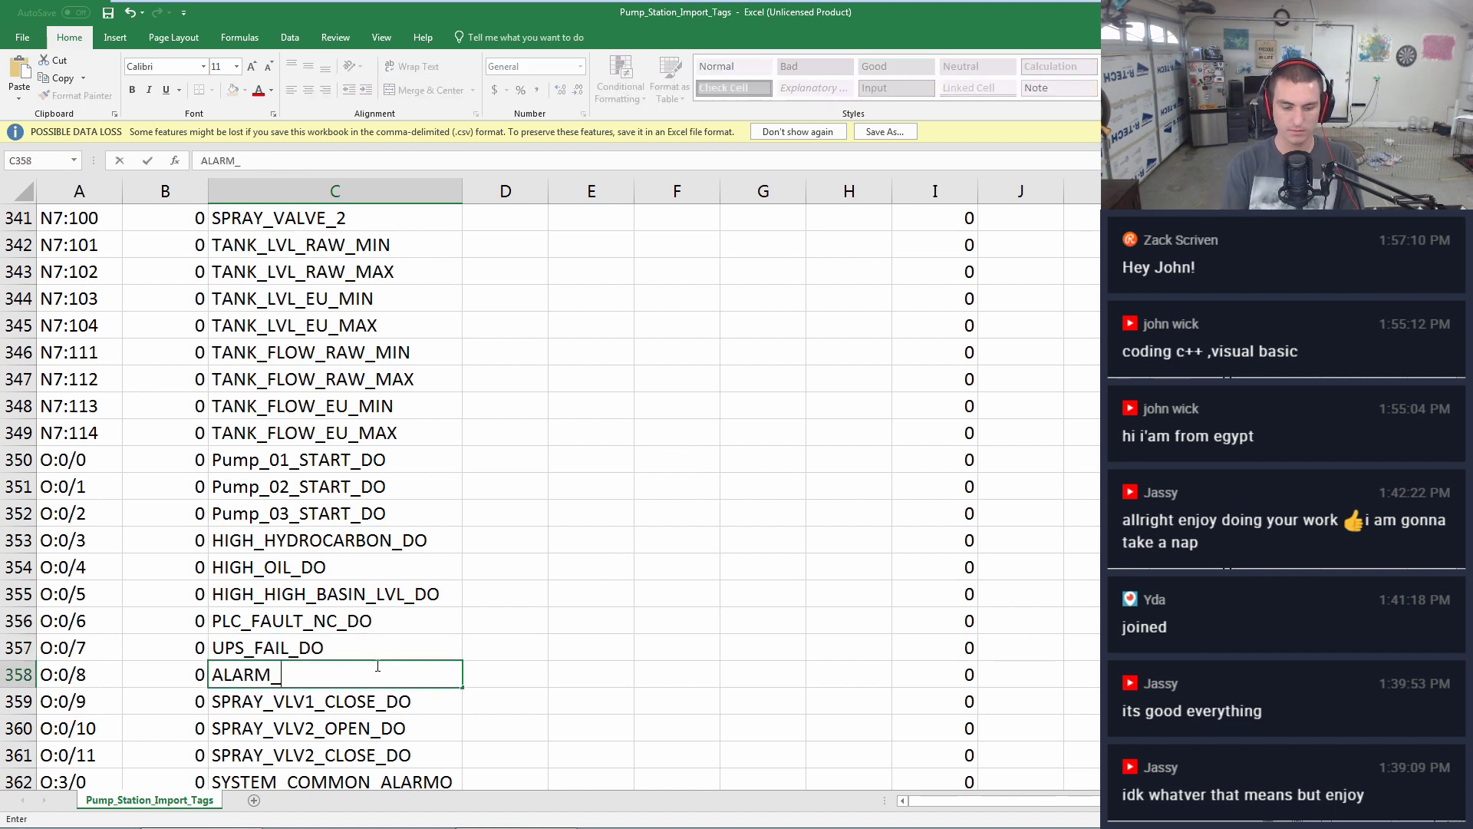
{"action": "type", "text": "BEACON_DO"}
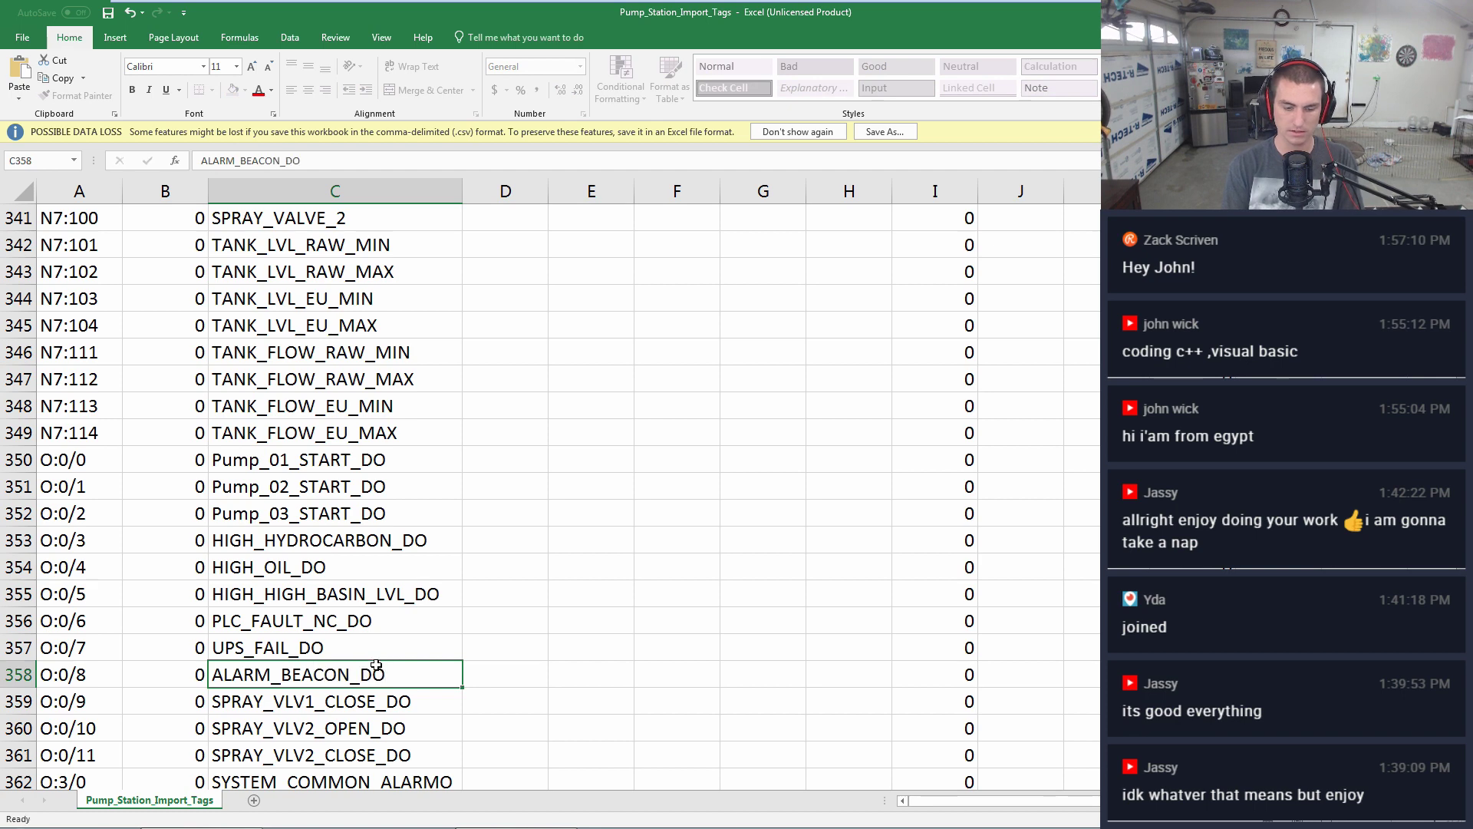
{"action": "key", "text": "Return"}
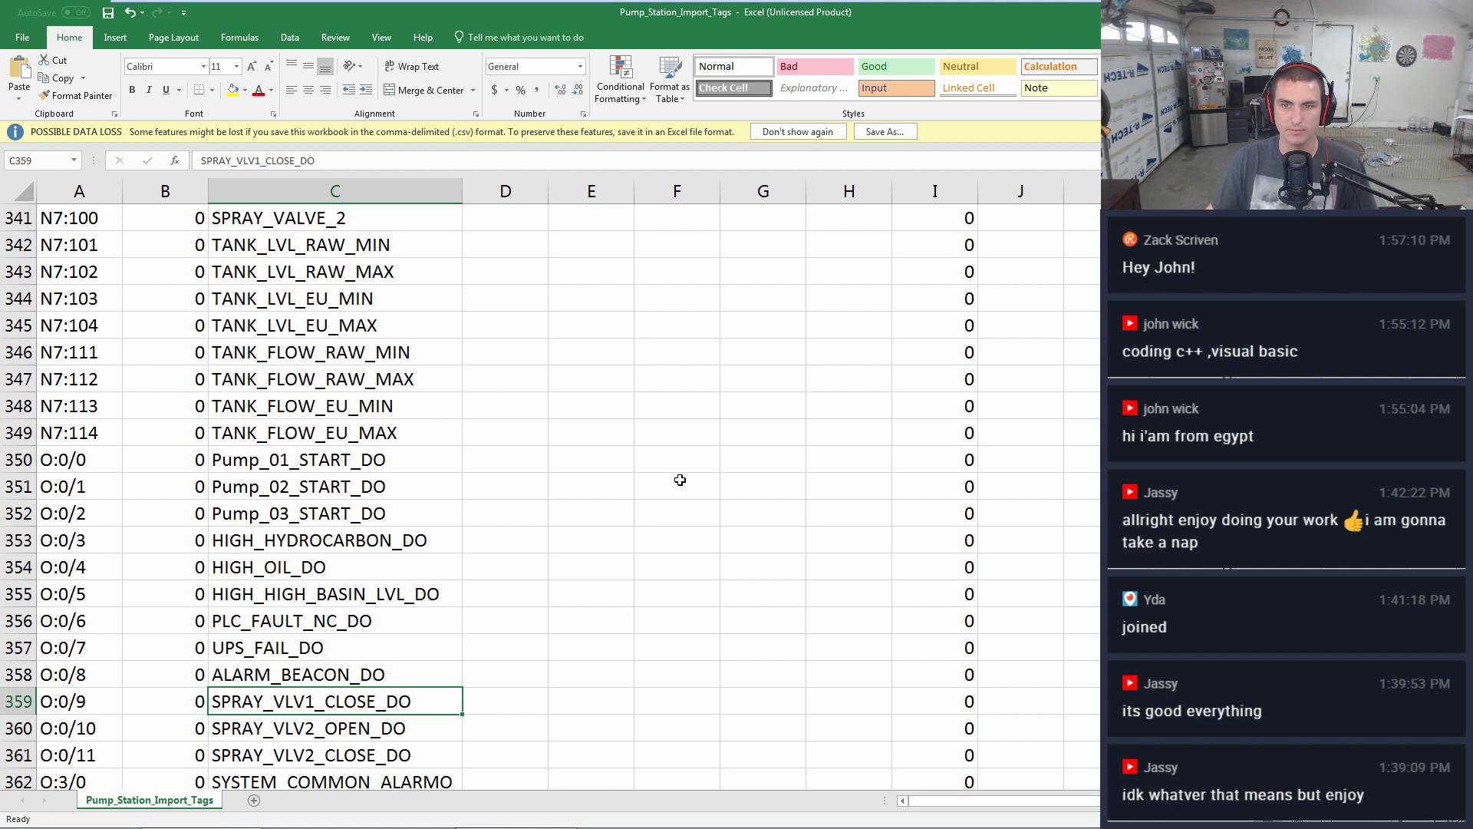
- Replace the O:0/9 output tag name in C359 with LIT_1_FAIL_DO
{"action": "left_click", "coordinate": [363, 676]}
{"action": "left_click", "coordinate": [369, 698]}
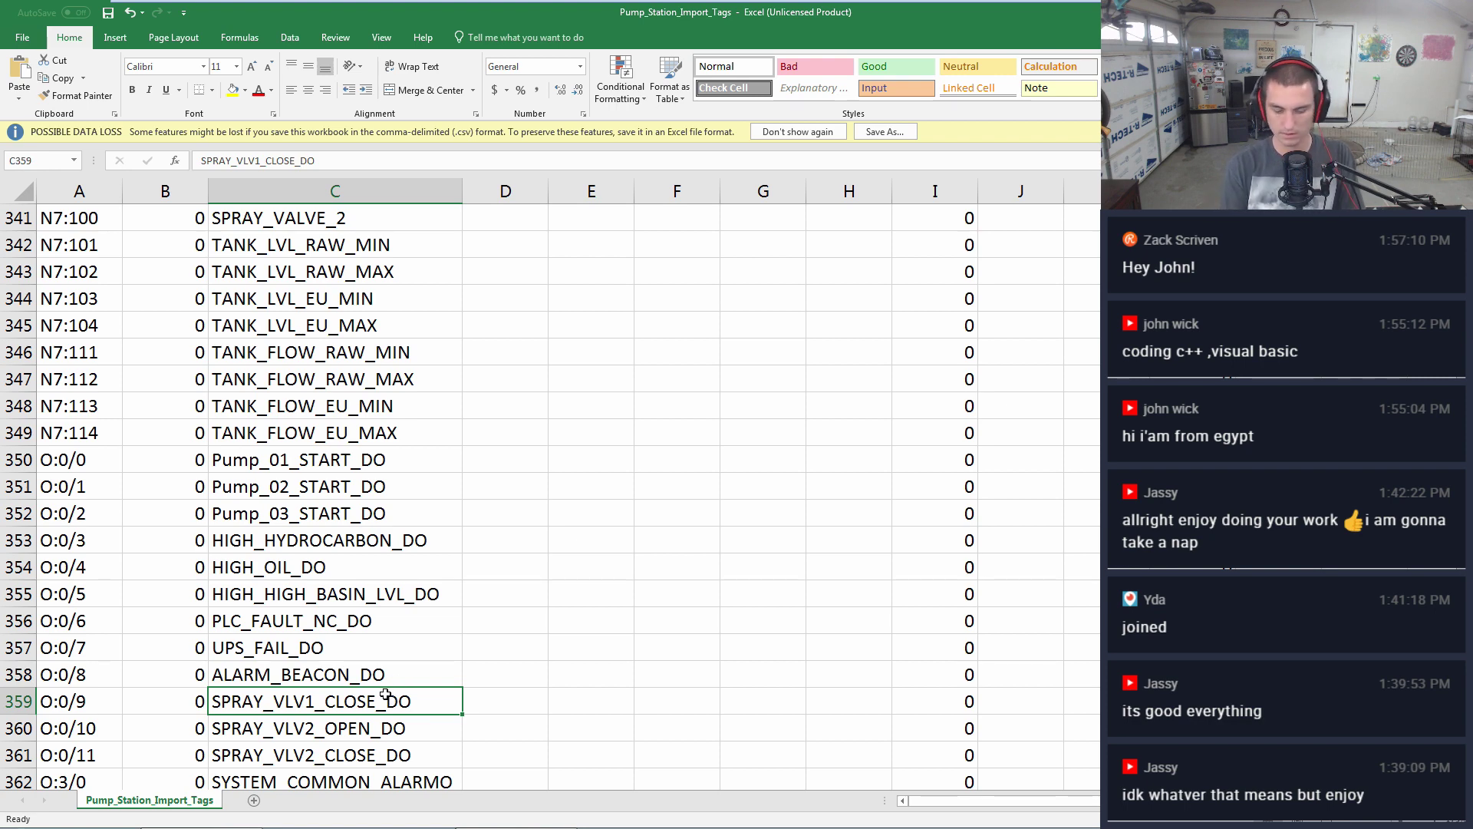
{"action": "type", "text": "LIT"}
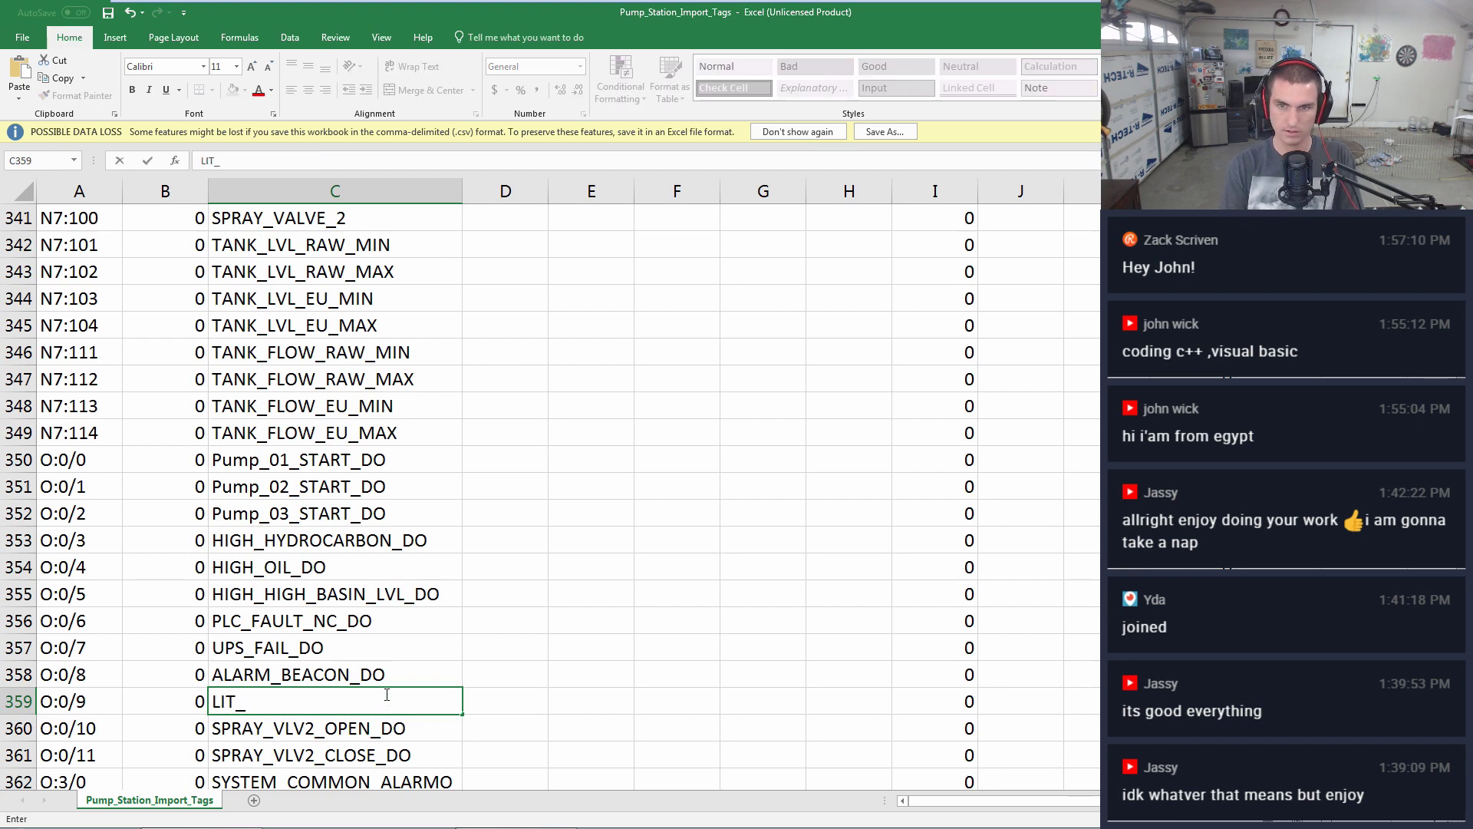
{"action": "type", "text": "_1_FAIL"}
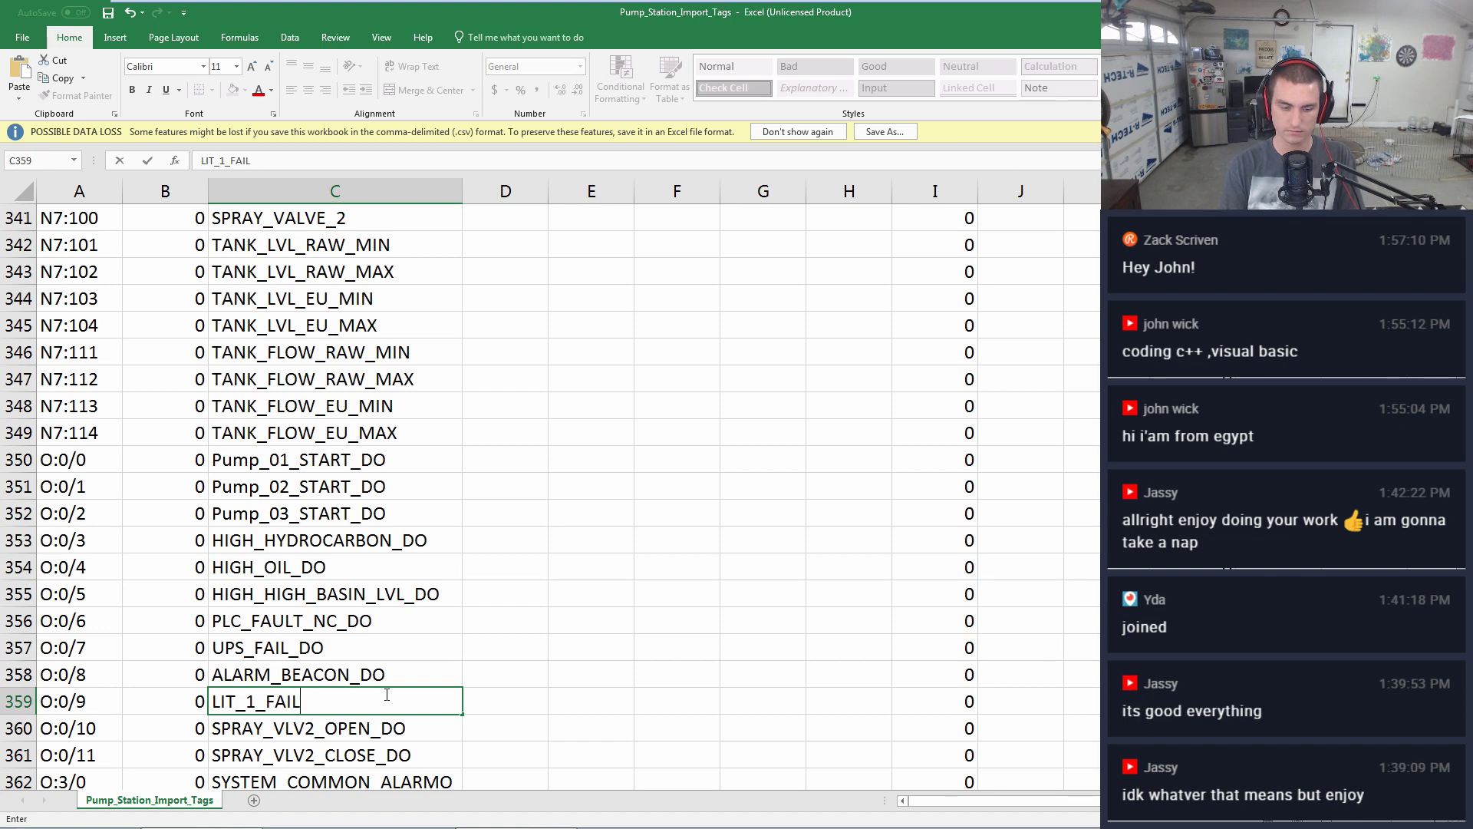
{"action": "type", "text": "_DO"}
{"action": "key", "text": "Return"}
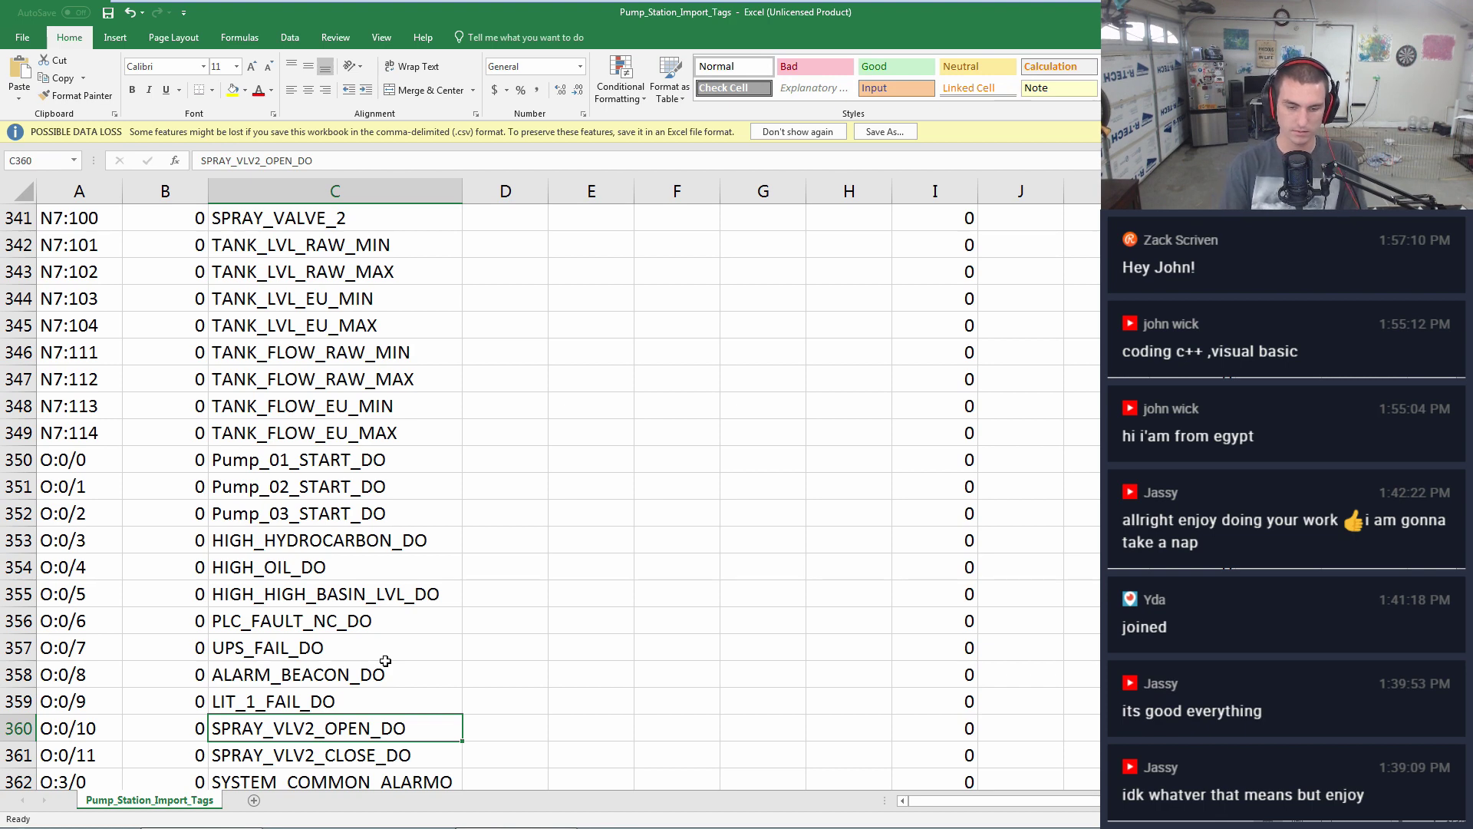
- Rename the output tags for O:0/10 and O:0/11 to SPARE_DO10 and SPARE_DO11
{"action": "type", "text": "SPARE_DO1"}
{"action": "key", "text": "Return"}
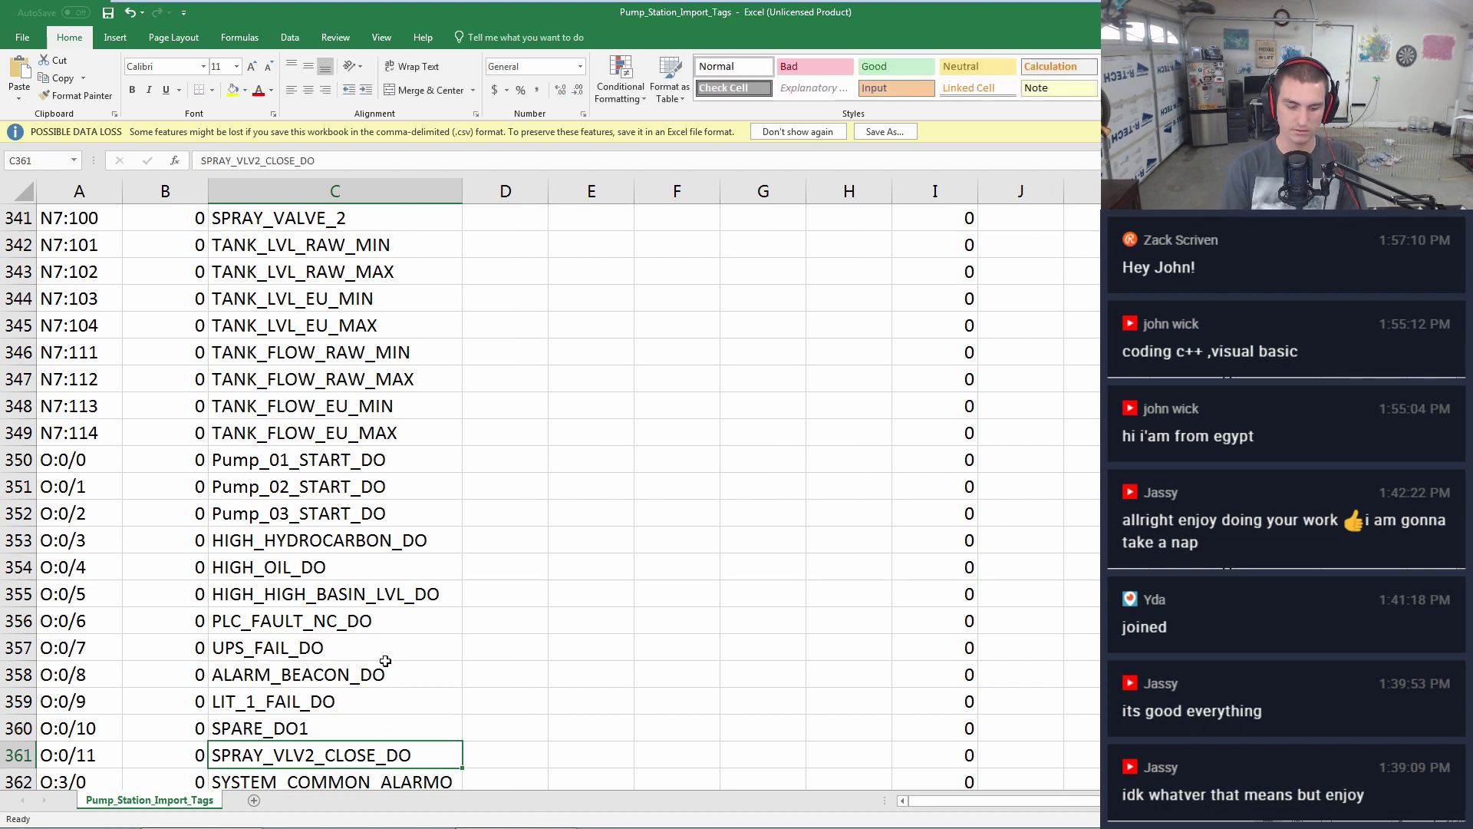
{"action": "double_click", "coordinate": [384, 713]}
{"action": "type", "text": "0"}
{"action": "key", "text": "Return"}
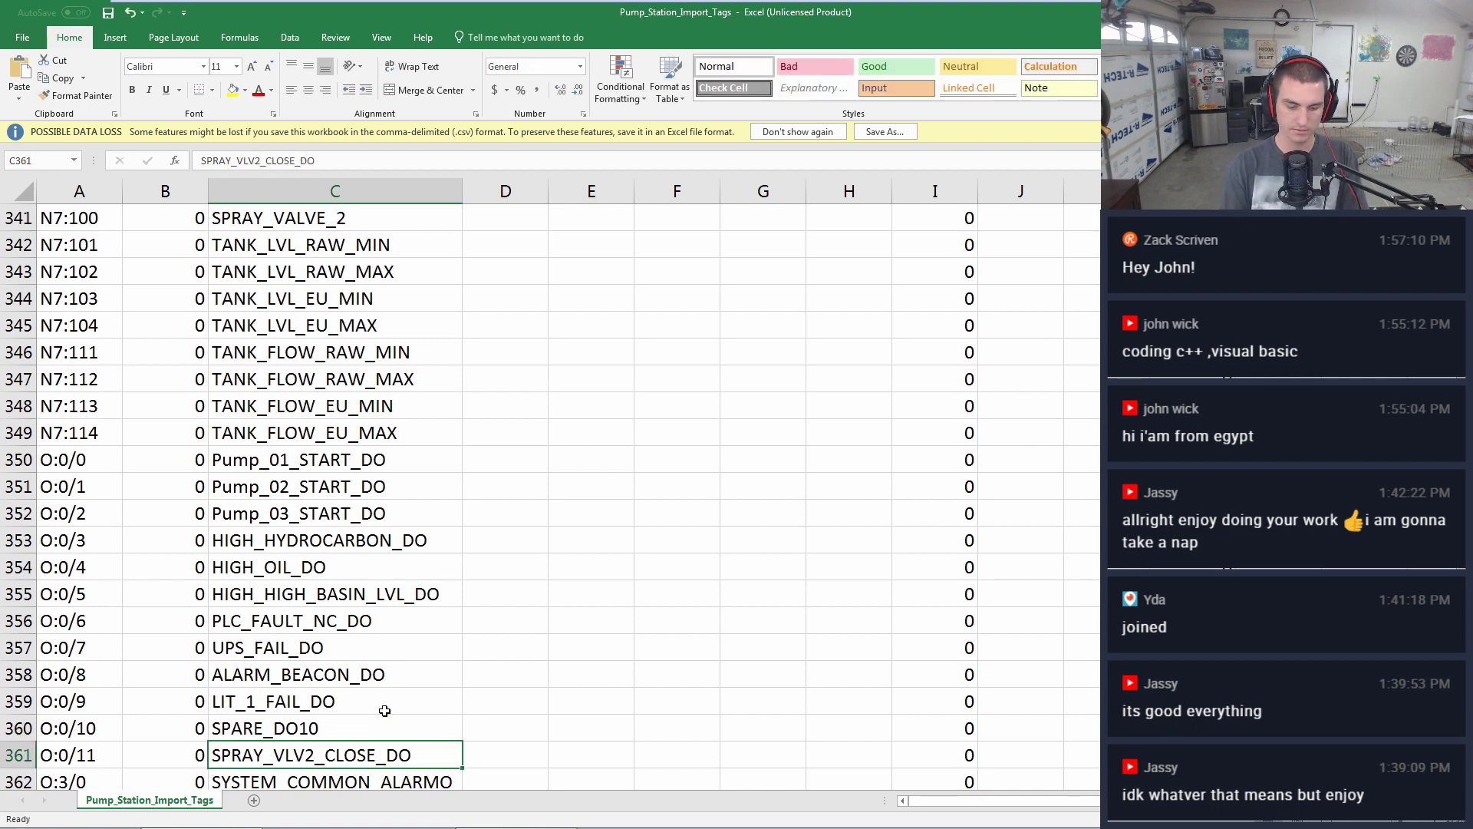
{"action": "type", "text": "SPARE_DO11"}
{"action": "key", "text": "Return"}
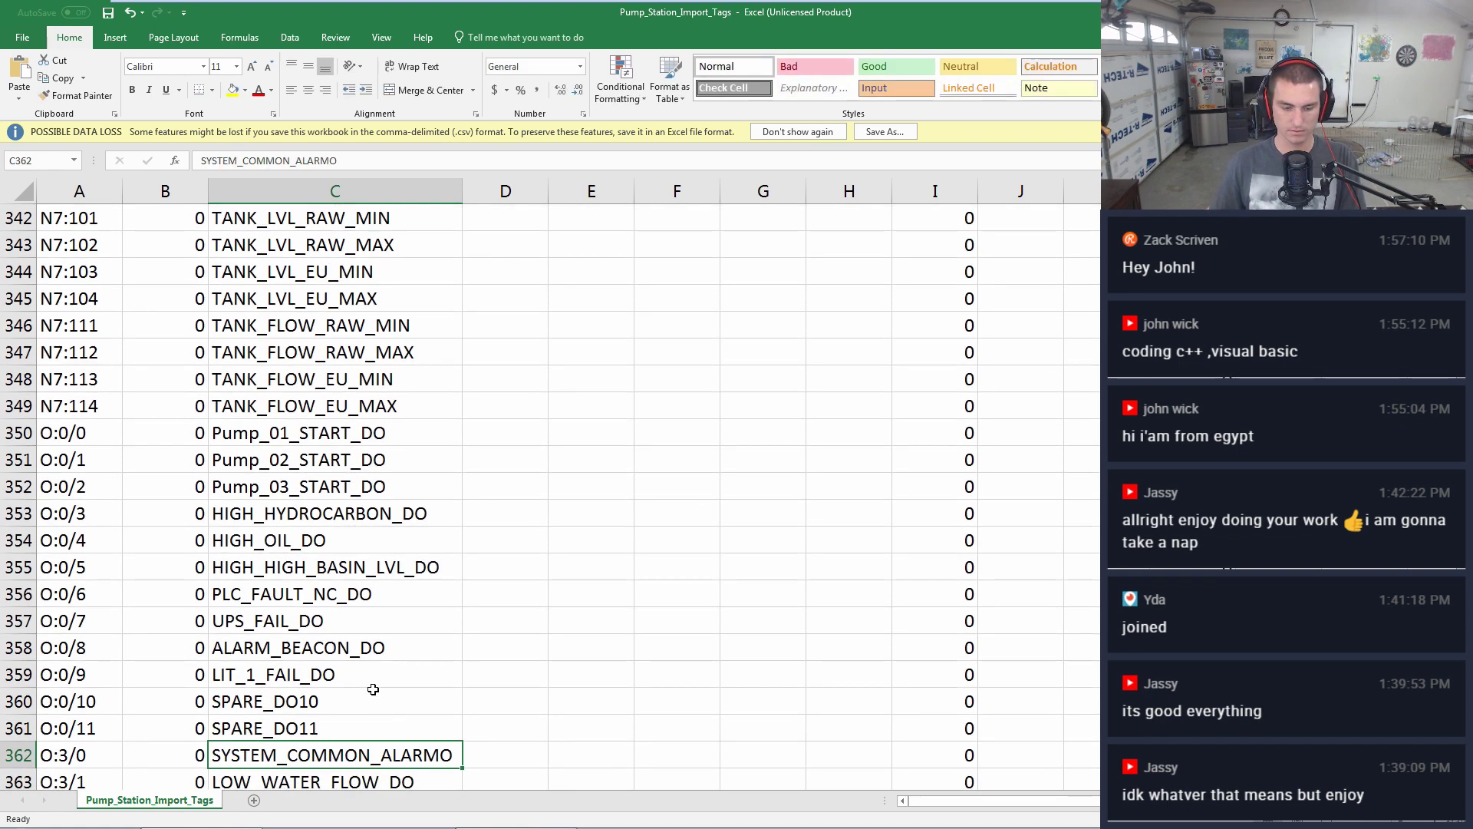
{"action": "left_click_drag", "start_coordinate": [345, 697], "coordinate": [352, 721]}
{"action": "scroll", "coordinate": [355, 703], "scroll_direction": "down", "scroll_amount": 2}
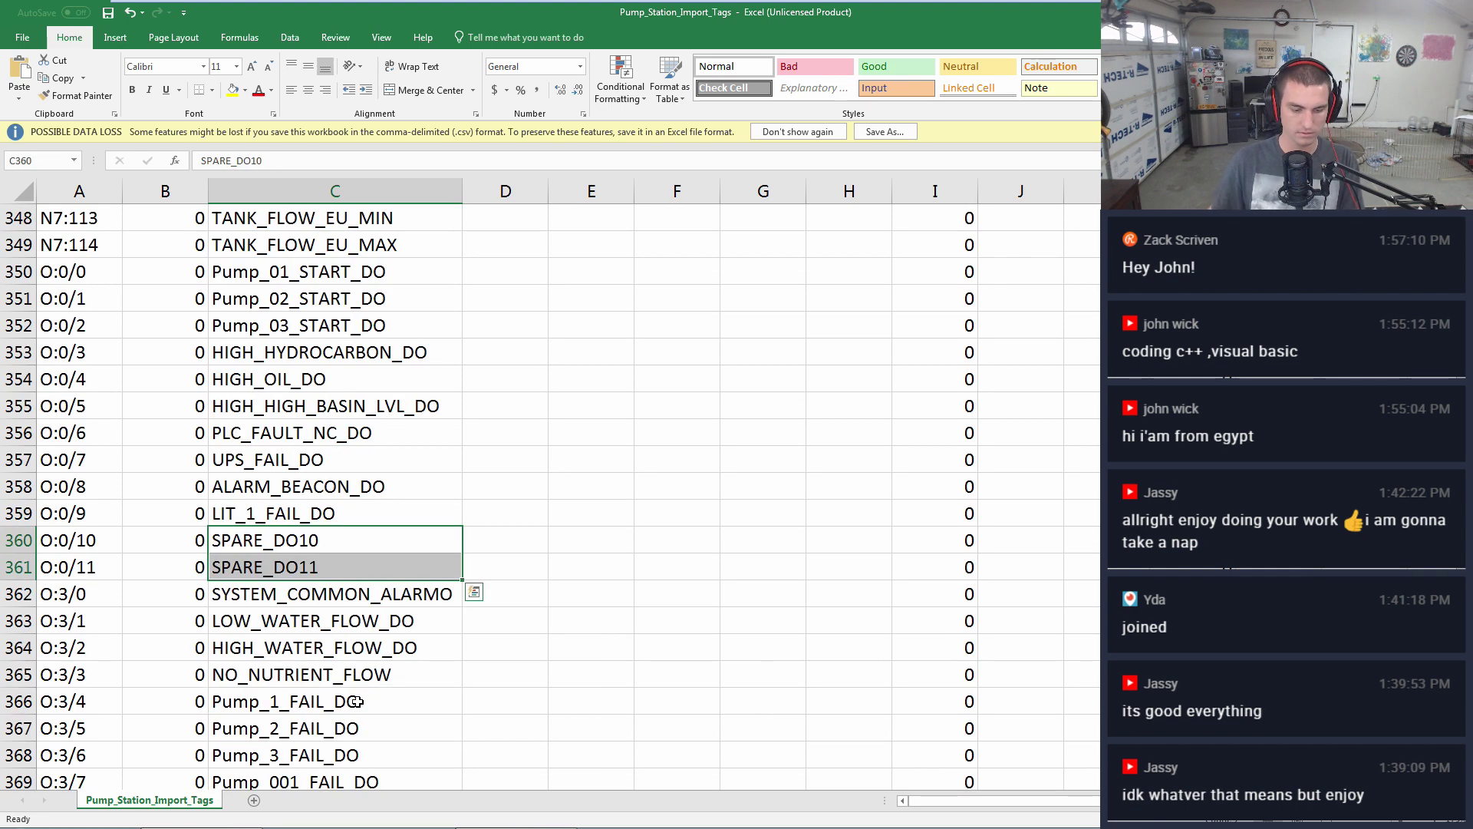
{"action": "scroll", "coordinate": [355, 703], "scroll_direction": "down", "scroll_amount": 2}
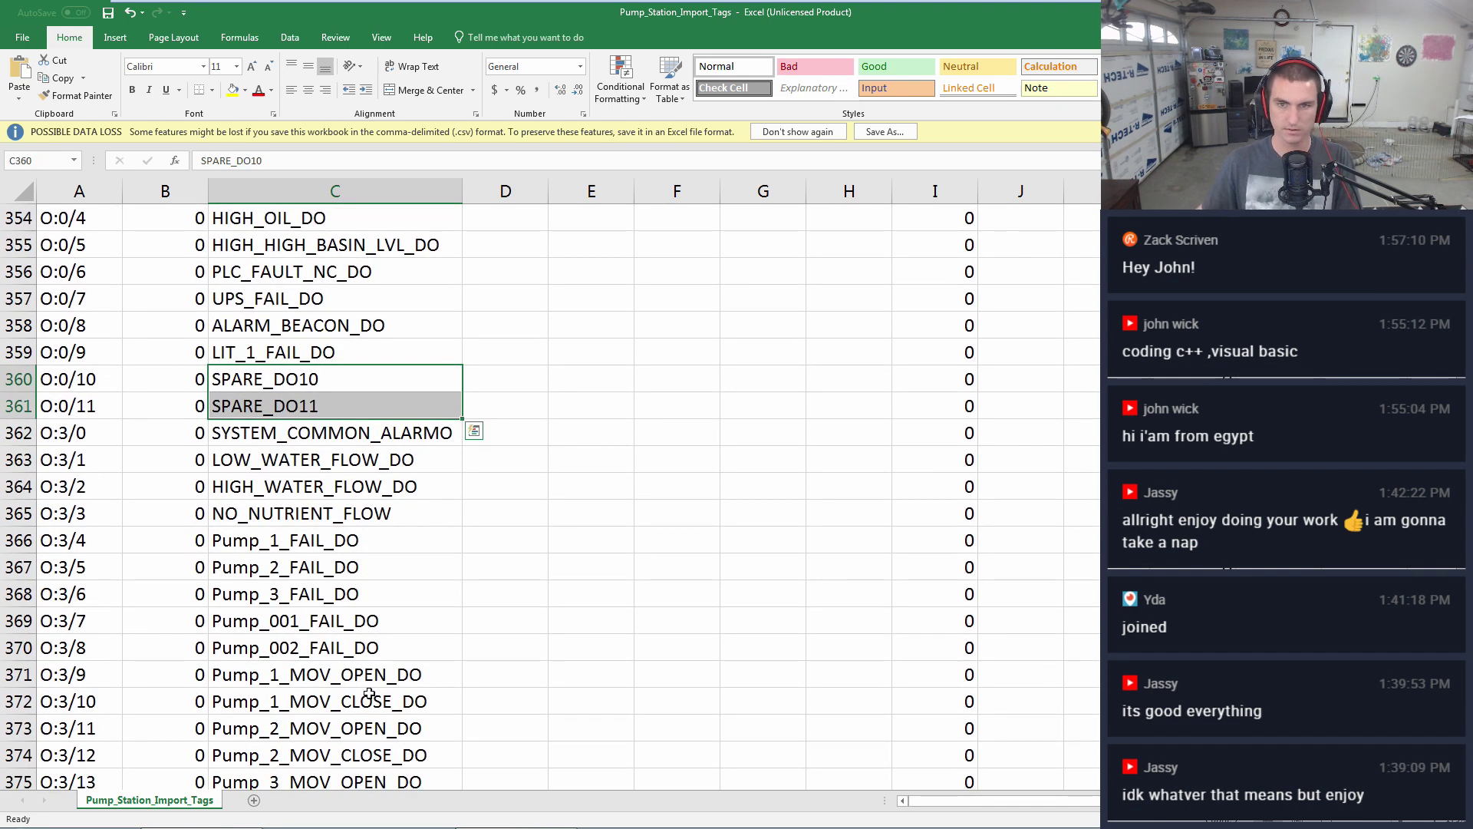
{"action": "key", "text": "ctrl+q"}
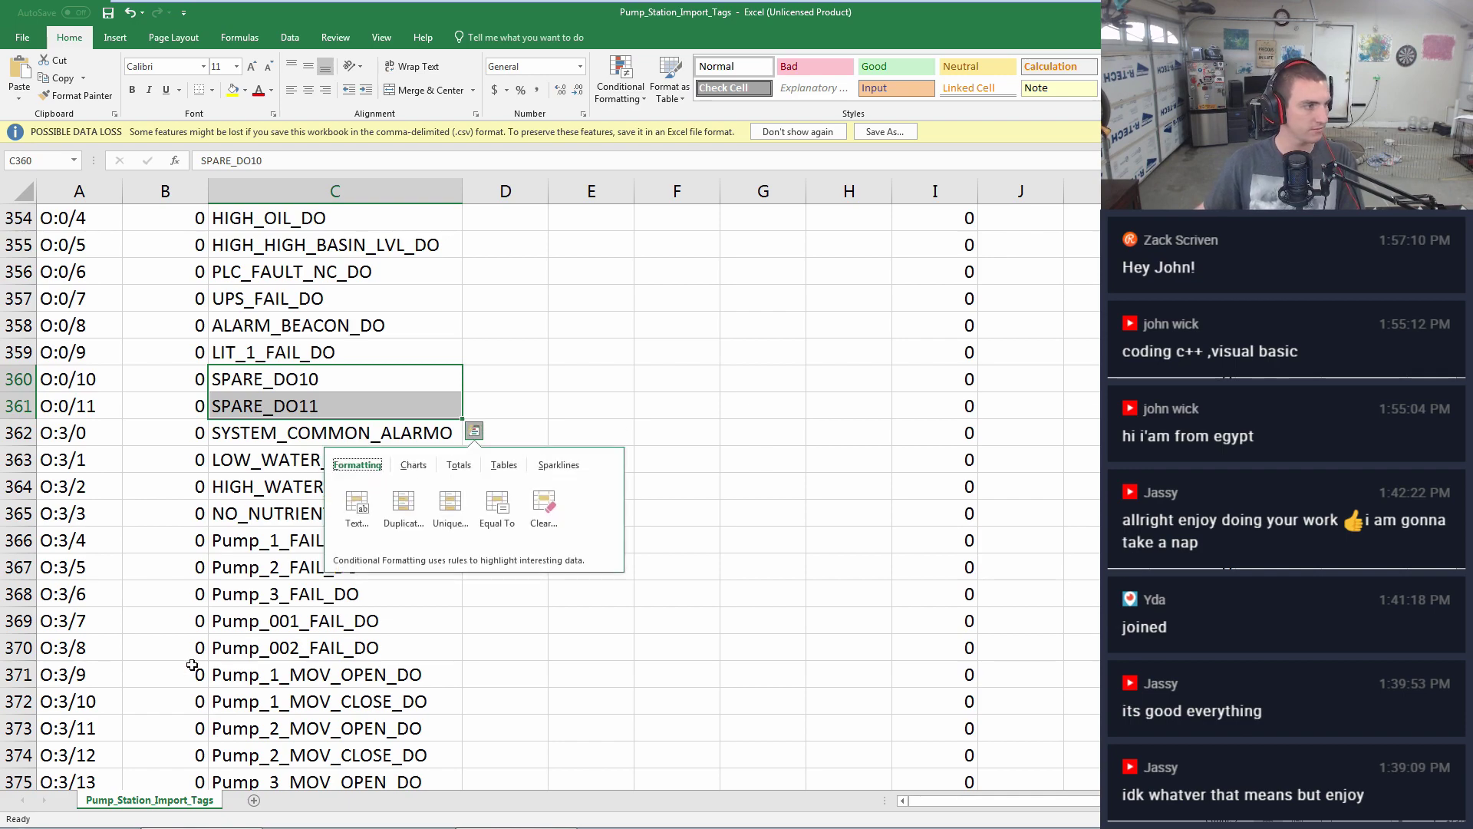
- Switch to Submittal_rev2.pdf in Acrobat Reader and examine the MicroLogix 1400 input and output wiring diagram on page 76
{"action": "key", "text": "alt+Tab"}
{"action": "scroll", "coordinate": [284, 444], "scroll_direction": "down", "scroll_amount": 3}
{"action": "scroll", "coordinate": [284, 443], "scroll_direction": "up", "scroll_amount": 20}
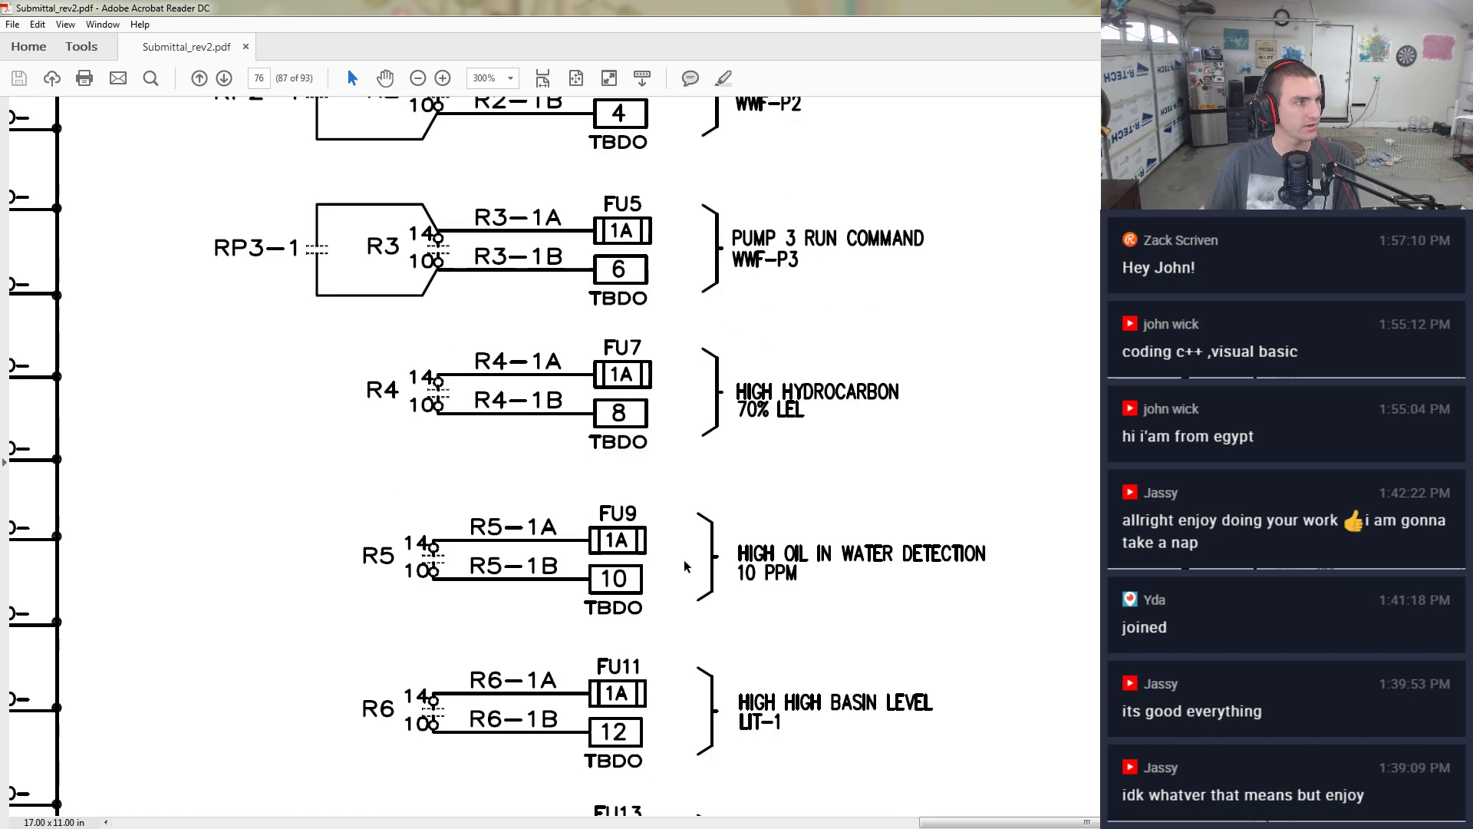
{"action": "key", "text": "ctrl+1"}
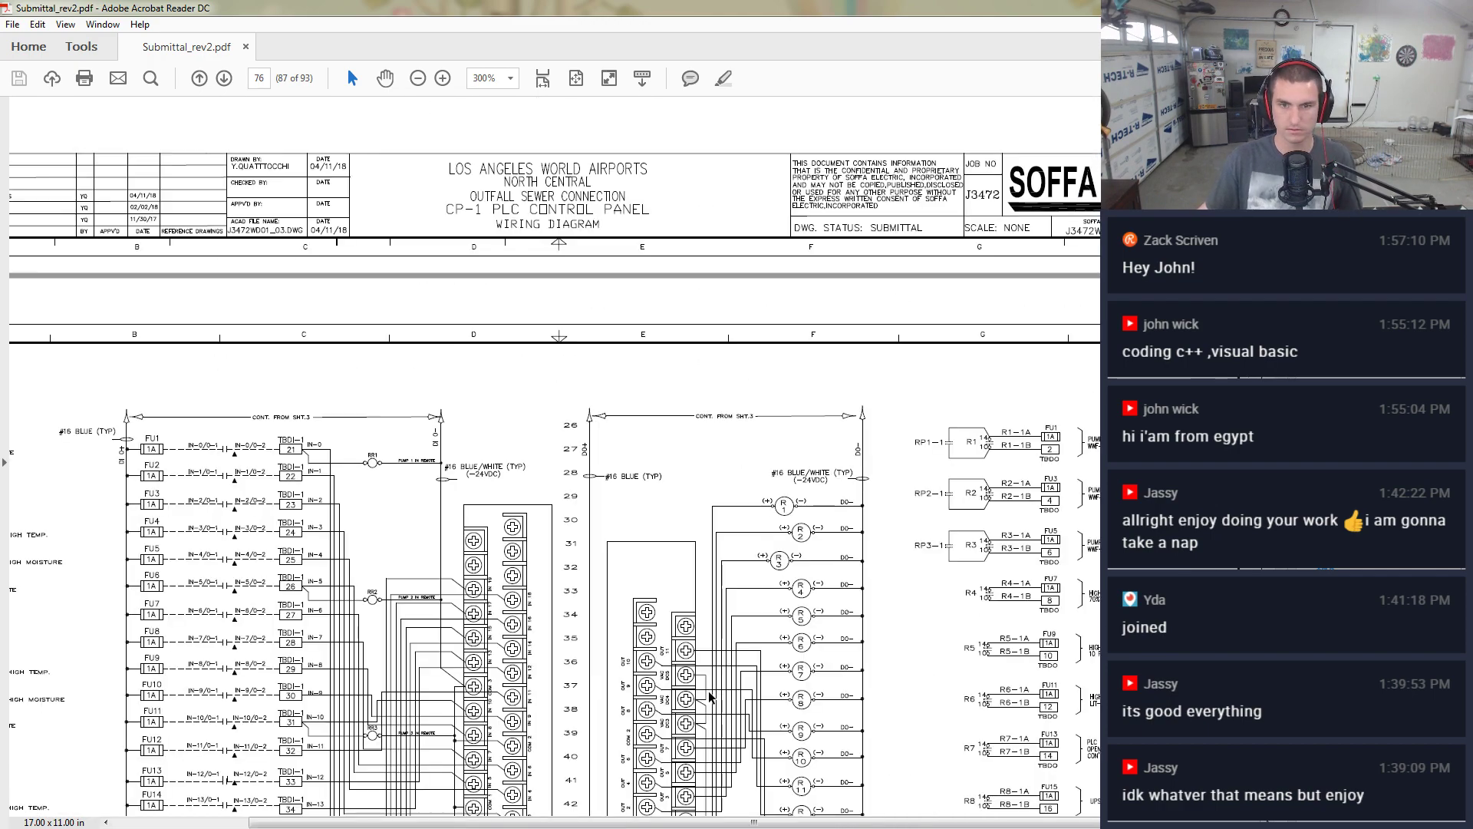
{"action": "scroll", "coordinate": [626, 606], "scroll_direction": "down", "scroll_amount": 3}
{"action": "scroll", "coordinate": [418, 603], "scroll_direction": "left", "scroll_amount": 5}
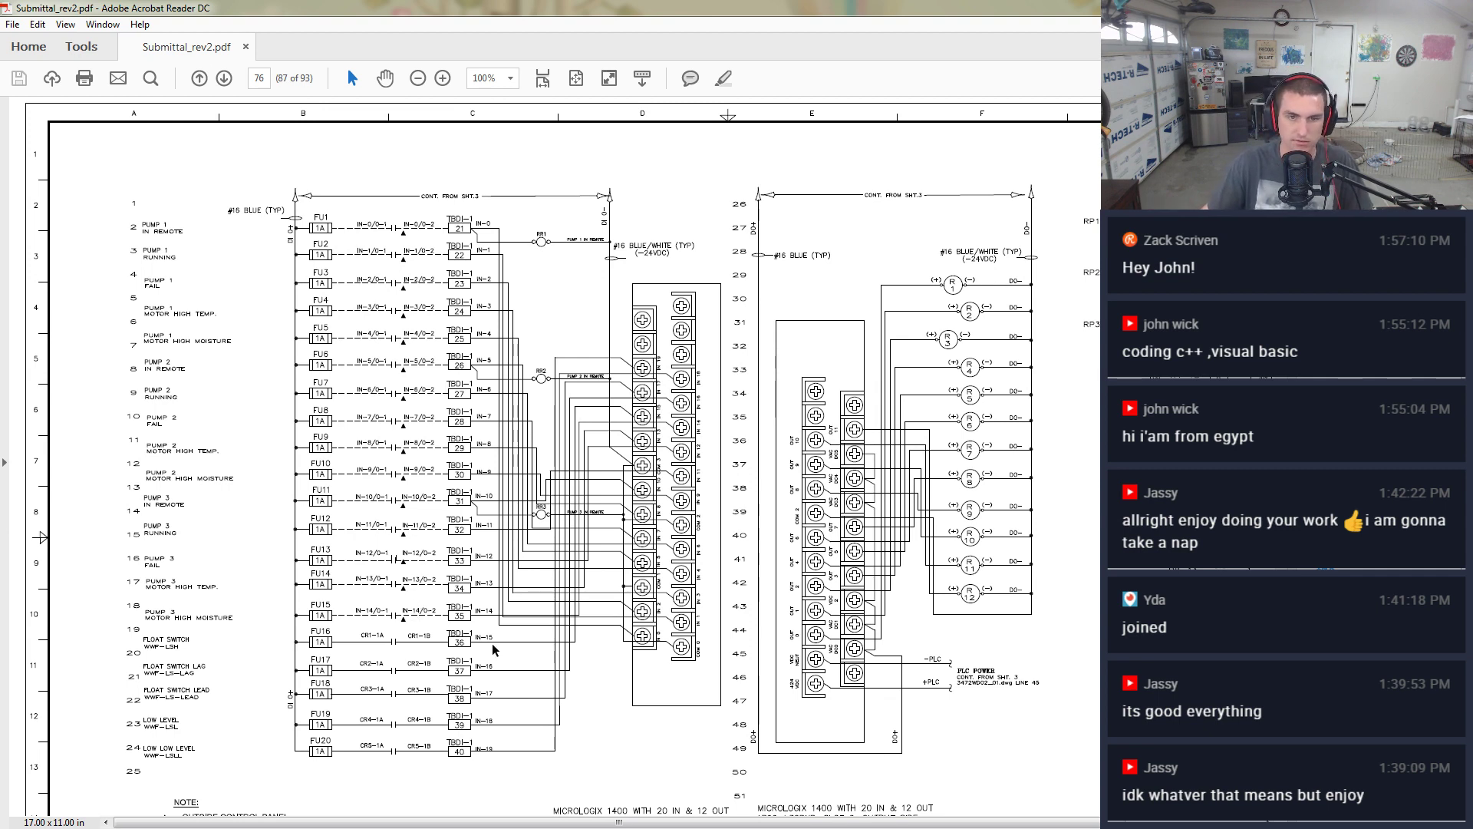
{"action": "left_click_drag", "start_coordinate": [622, 825], "coordinate": [700, 784]}
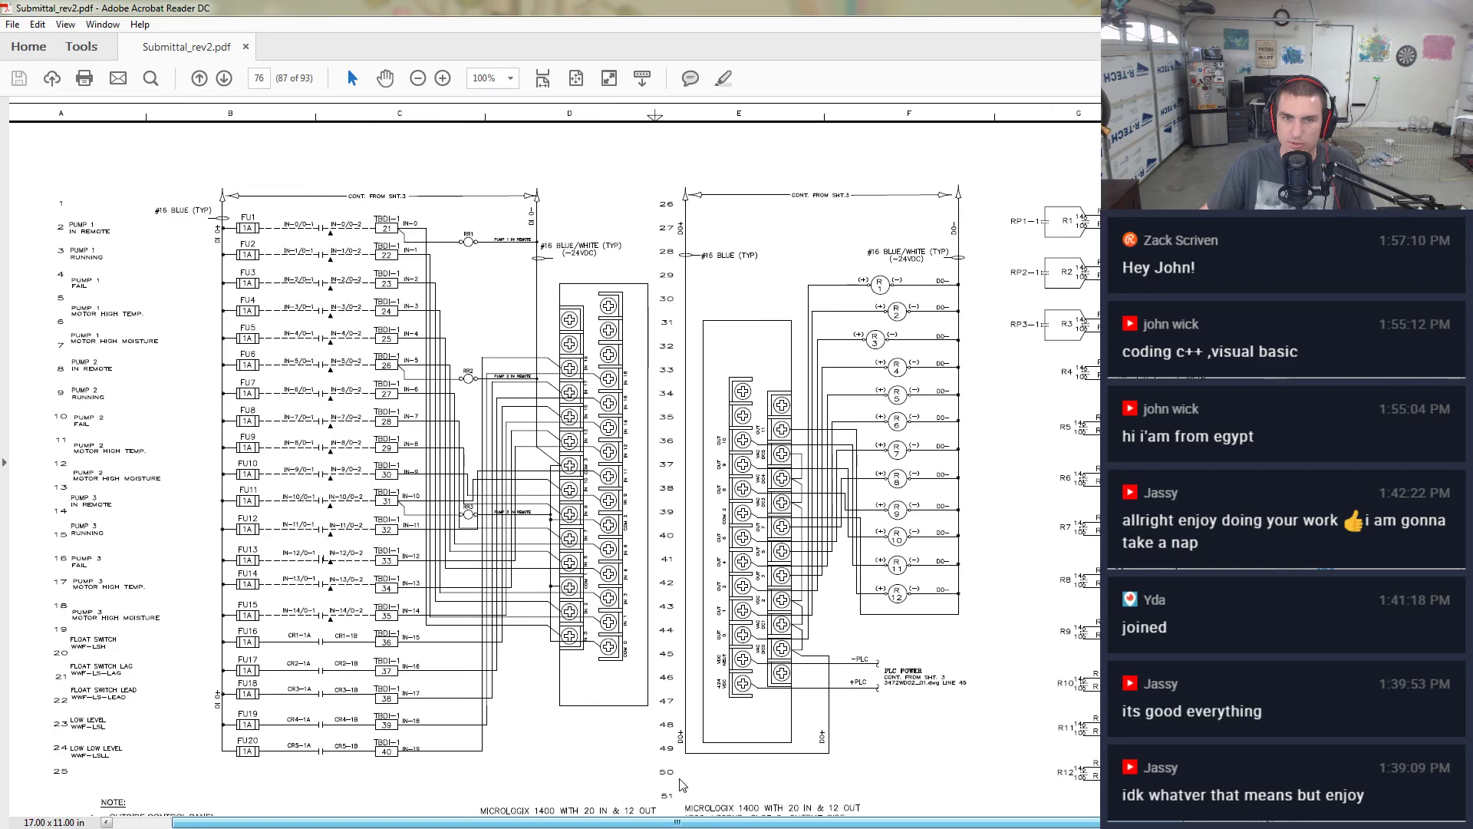
- Examine the signal assigned to each input of the slot 1 16-point discrete input module on page 77 of the submittal
{"action": "scroll", "coordinate": [503, 607], "scroll_direction": "down", "scroll_amount": 3}
{"action": "scroll", "coordinate": [502, 607], "scroll_direction": "down", "scroll_amount": 12}
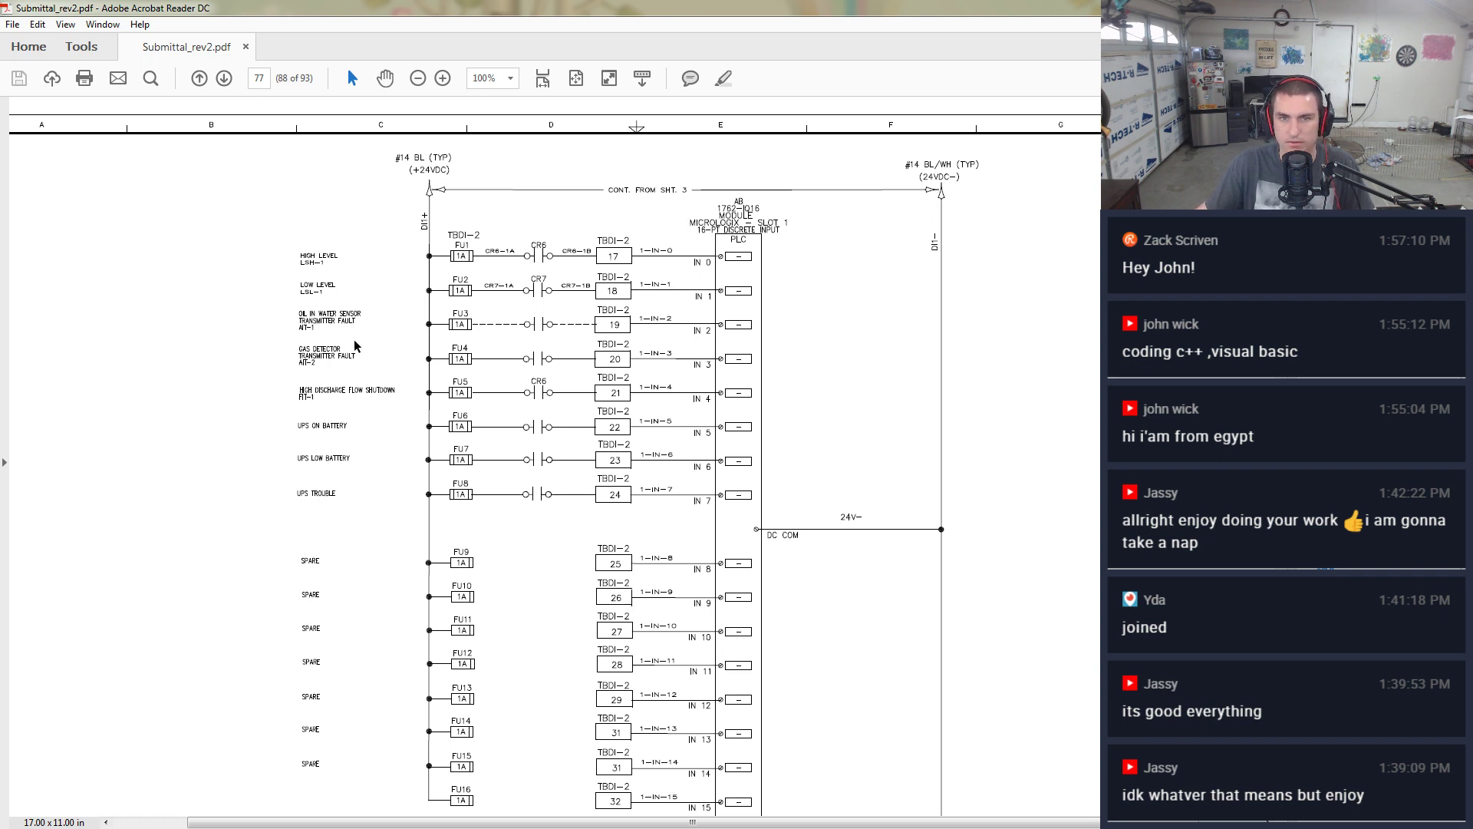
{"action": "scroll", "coordinate": [361, 545], "scroll_direction": "down", "scroll_amount": 4}
{"action": "scroll", "coordinate": [370, 548], "scroll_direction": "up", "scroll_amount": 4}
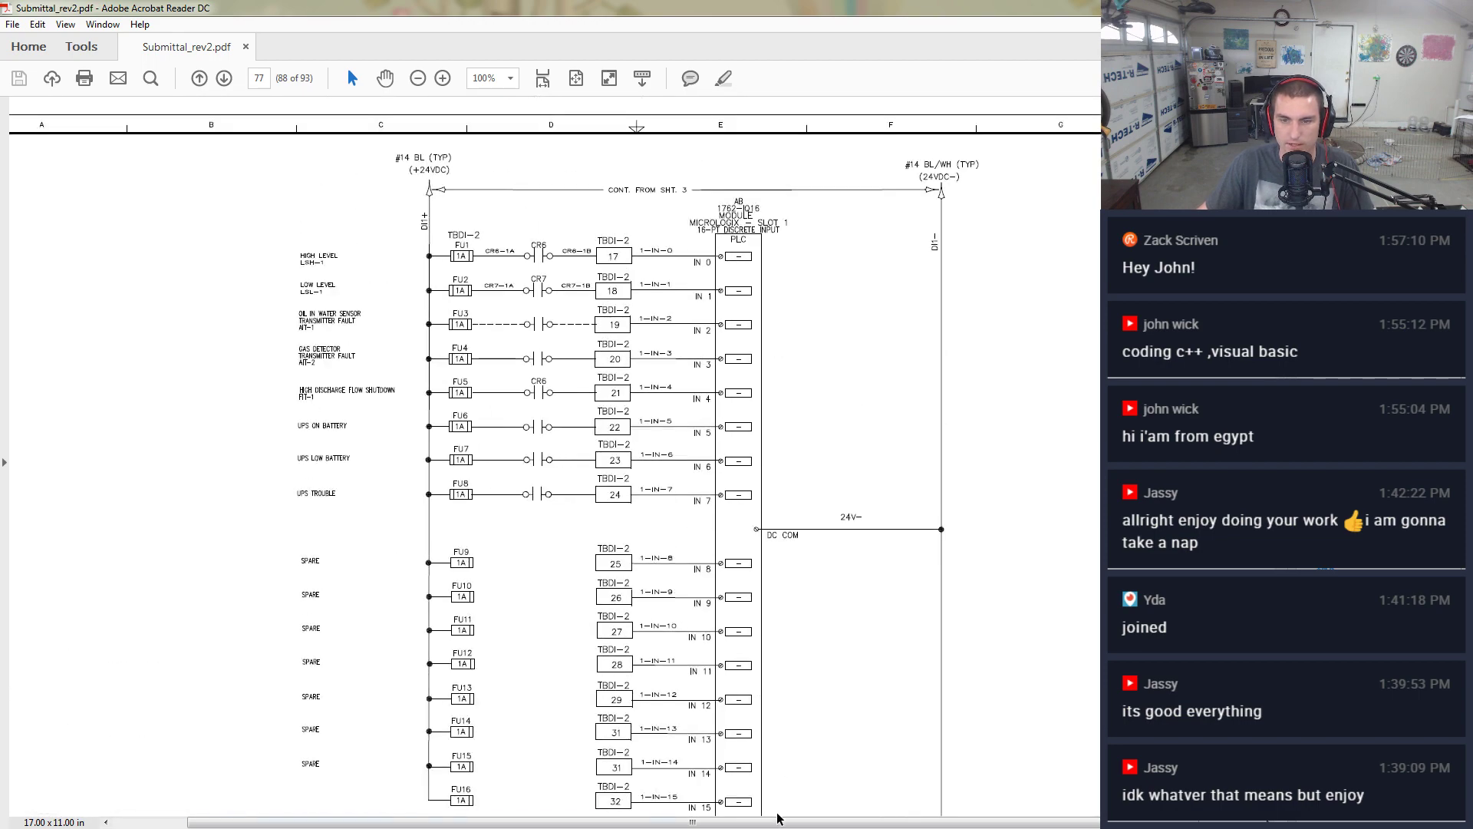
{"action": "scroll", "coordinate": [784, 804], "scroll_direction": "left", "scroll_amount": 2}
{"action": "scroll", "coordinate": [542, 614], "scroll_direction": "up", "scroll_amount": 1}
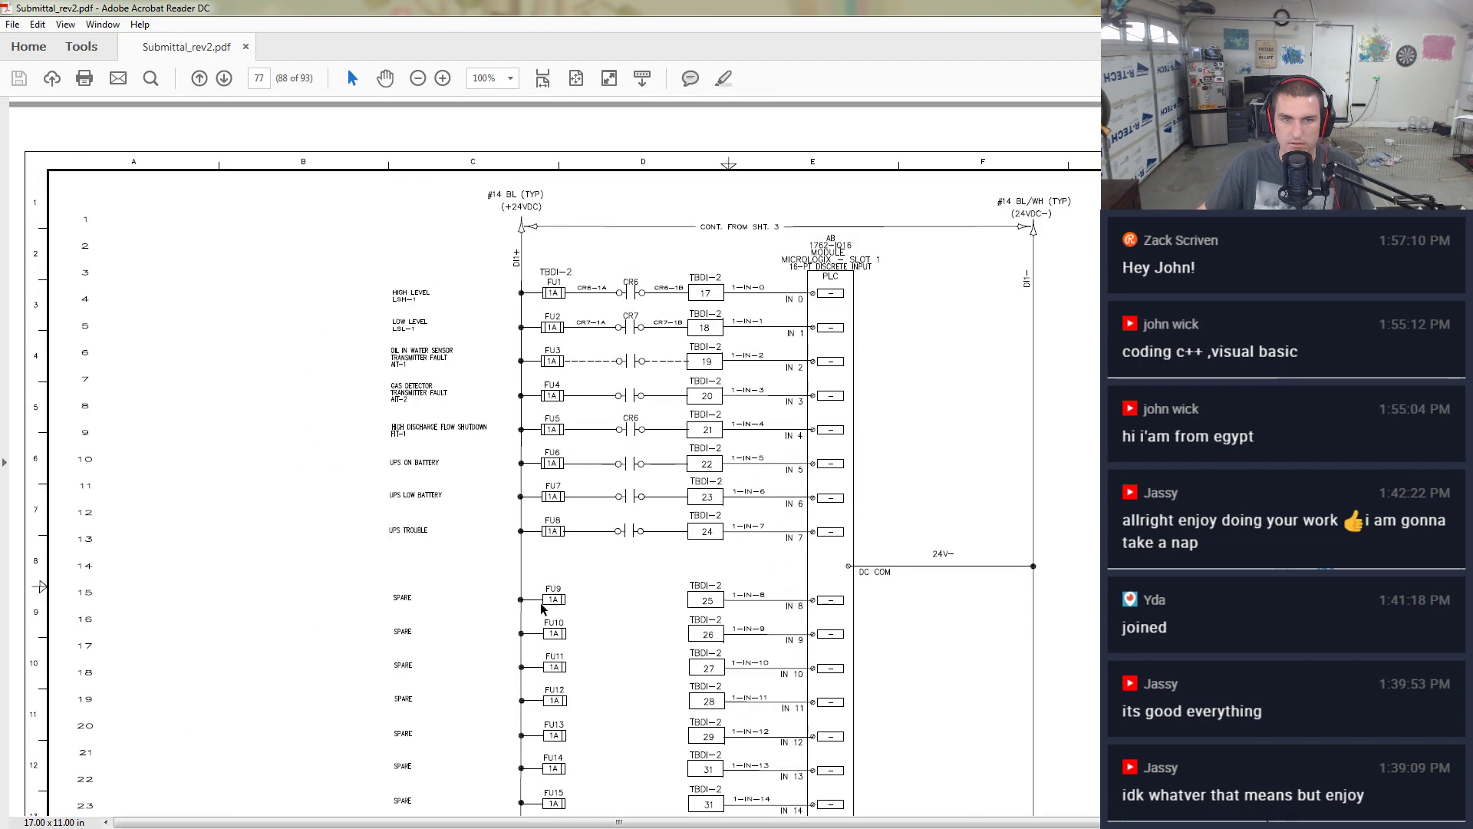
{"action": "scroll", "coordinate": [496, 581], "scroll_direction": "up", "scroll_amount": 6}
{"action": "scroll", "coordinate": [464, 484], "scroll_direction": "down", "scroll_amount": 3}
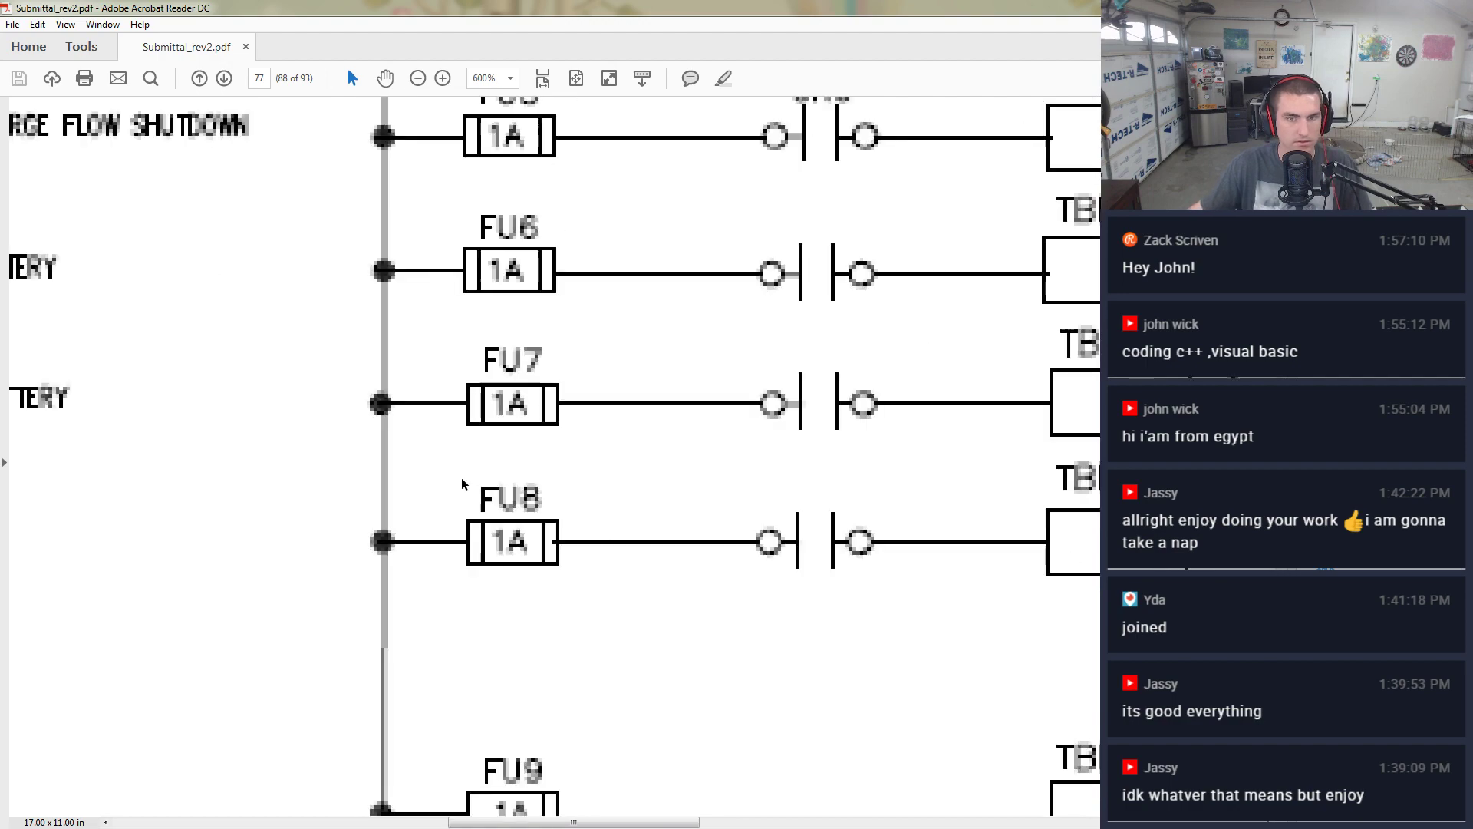
{"action": "scroll", "coordinate": [606, 733], "scroll_direction": "down", "scroll_amount": 2}
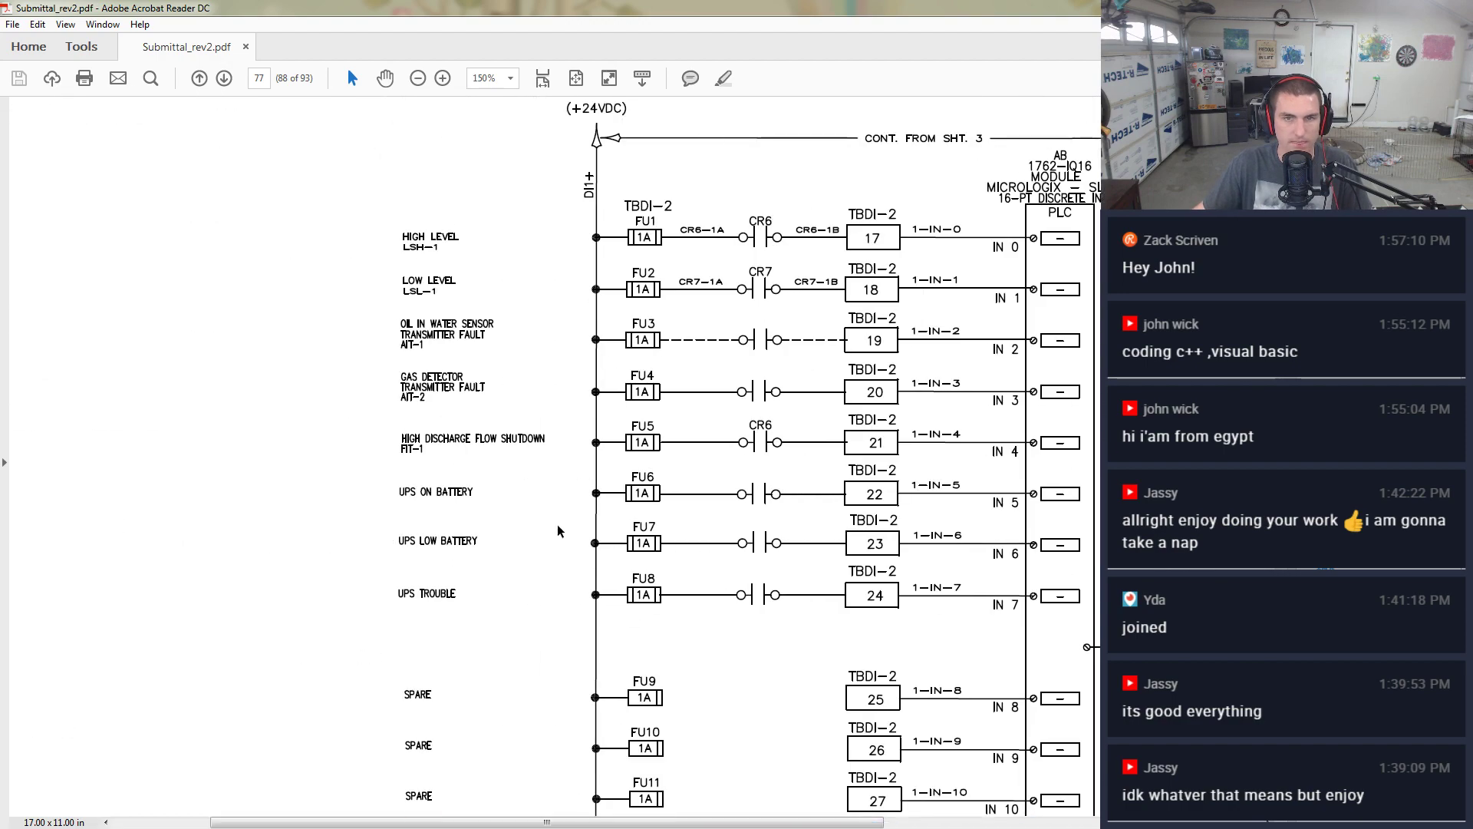
{"action": "scroll", "coordinate": [519, 384], "scroll_direction": "down", "scroll_amount": 8}
{"action": "scroll", "coordinate": [875, 565], "scroll_direction": "up", "scroll_amount": 10}
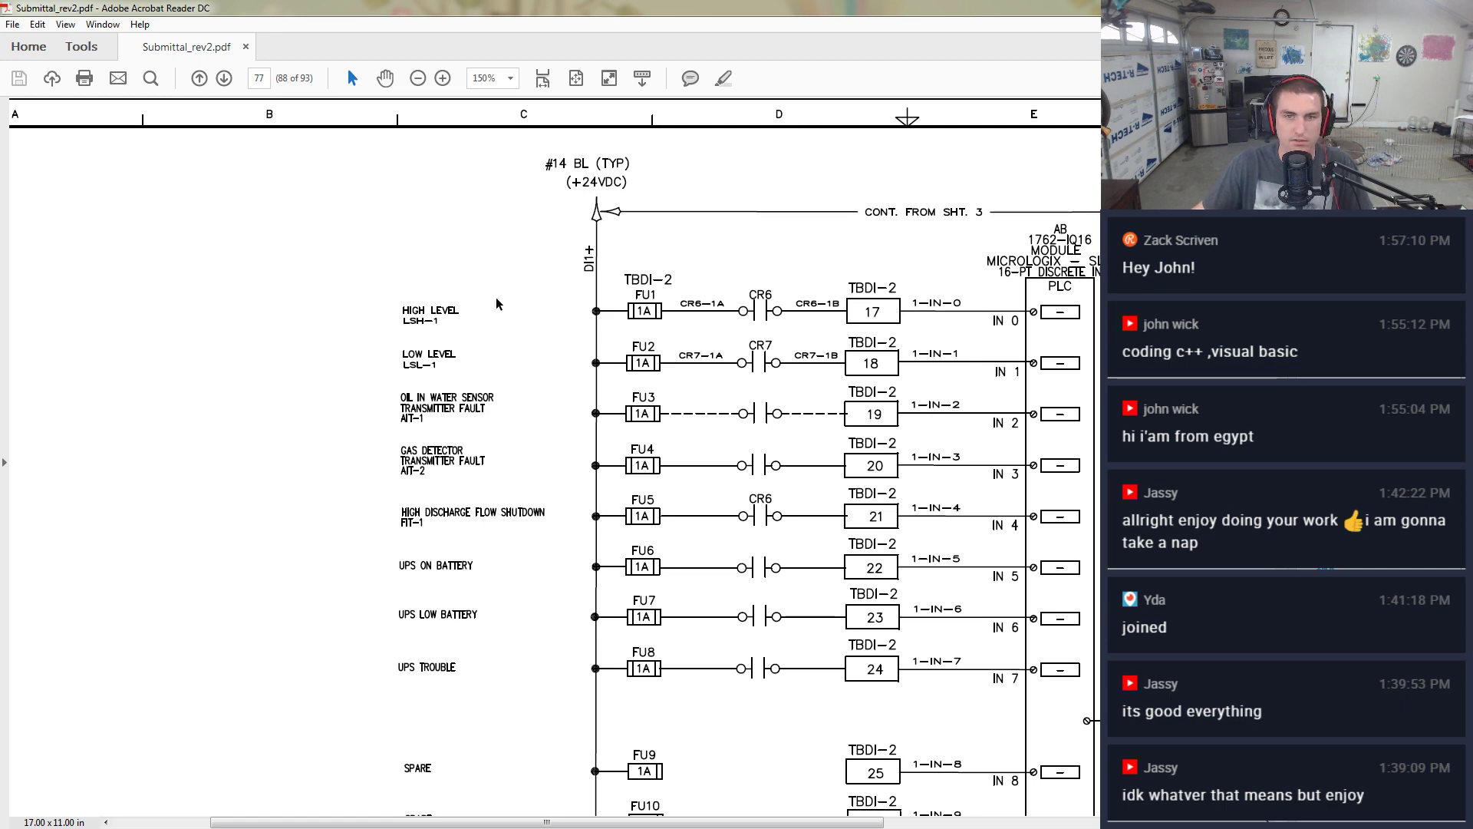
{"action": "scroll", "coordinate": [435, 338], "scroll_direction": "up", "scroll_amount": 2}
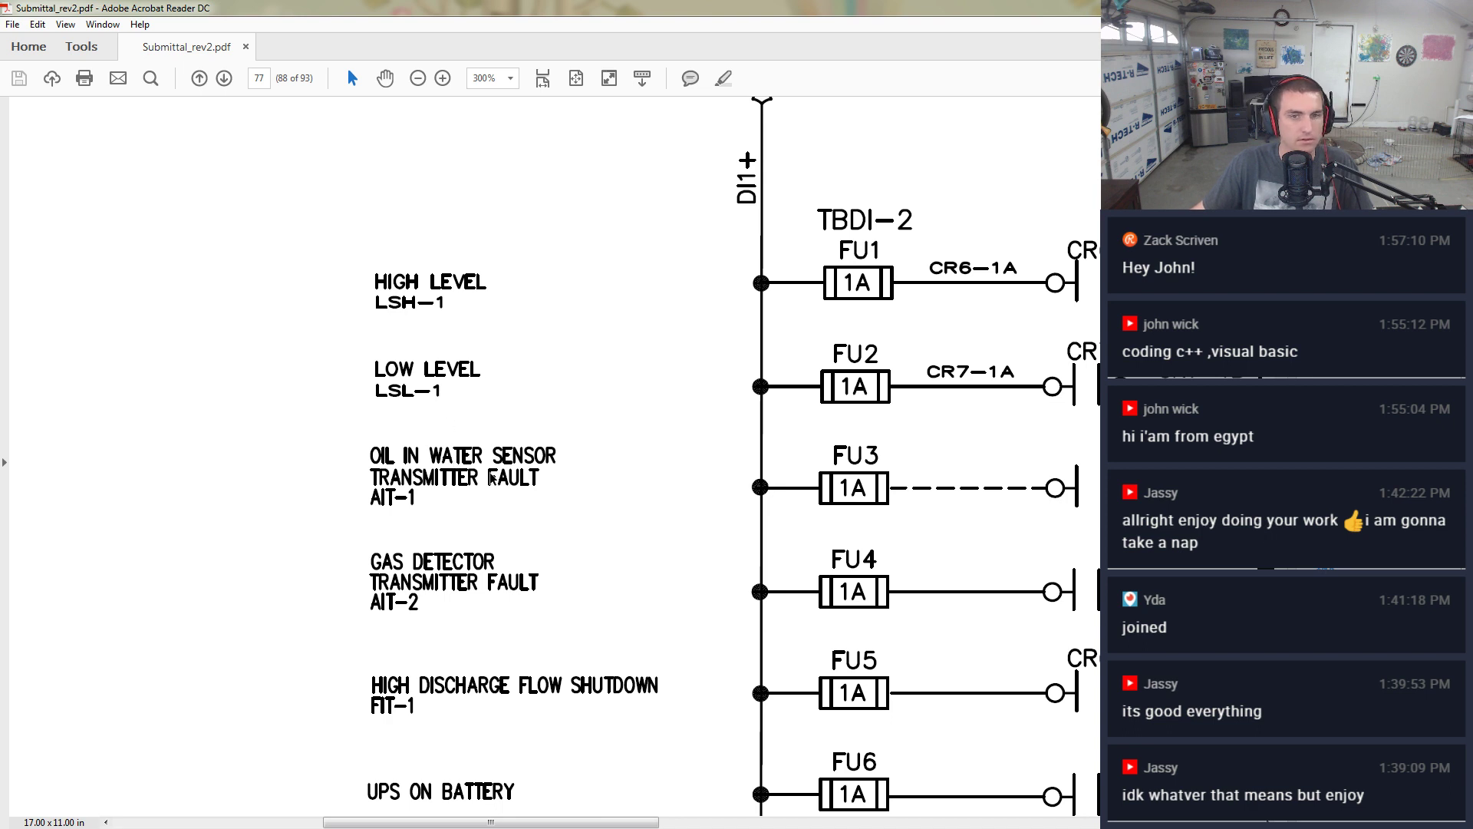
{"action": "scroll", "coordinate": [472, 500], "scroll_direction": "down", "scroll_amount": 2}
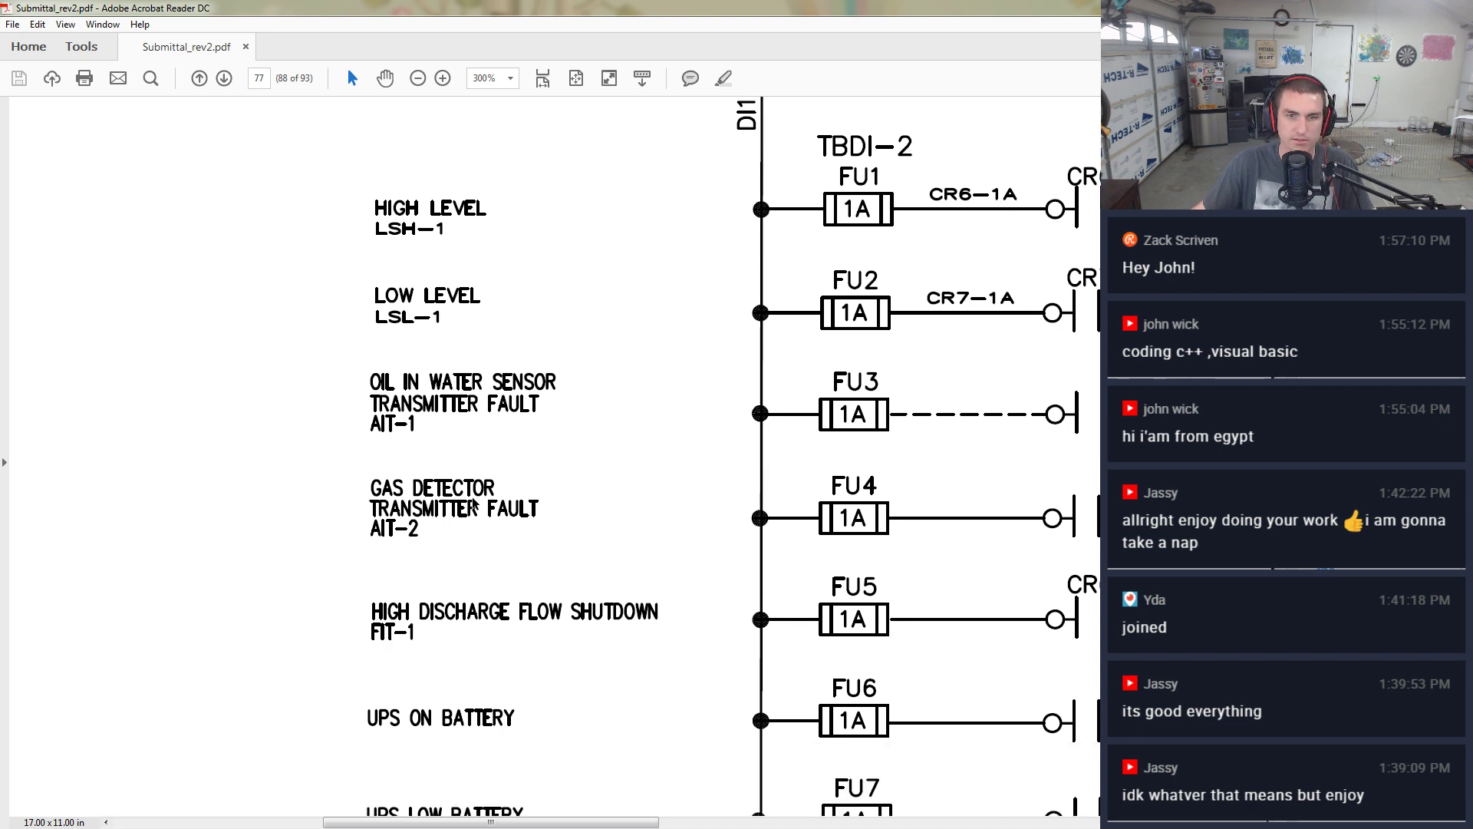
- Examine the remaining slot 1 discrete inputs on page 77, from the gas detector fault through the UPS signals and spares
{"action": "scroll", "coordinate": [472, 504], "scroll_direction": "down", "scroll_amount": 3}
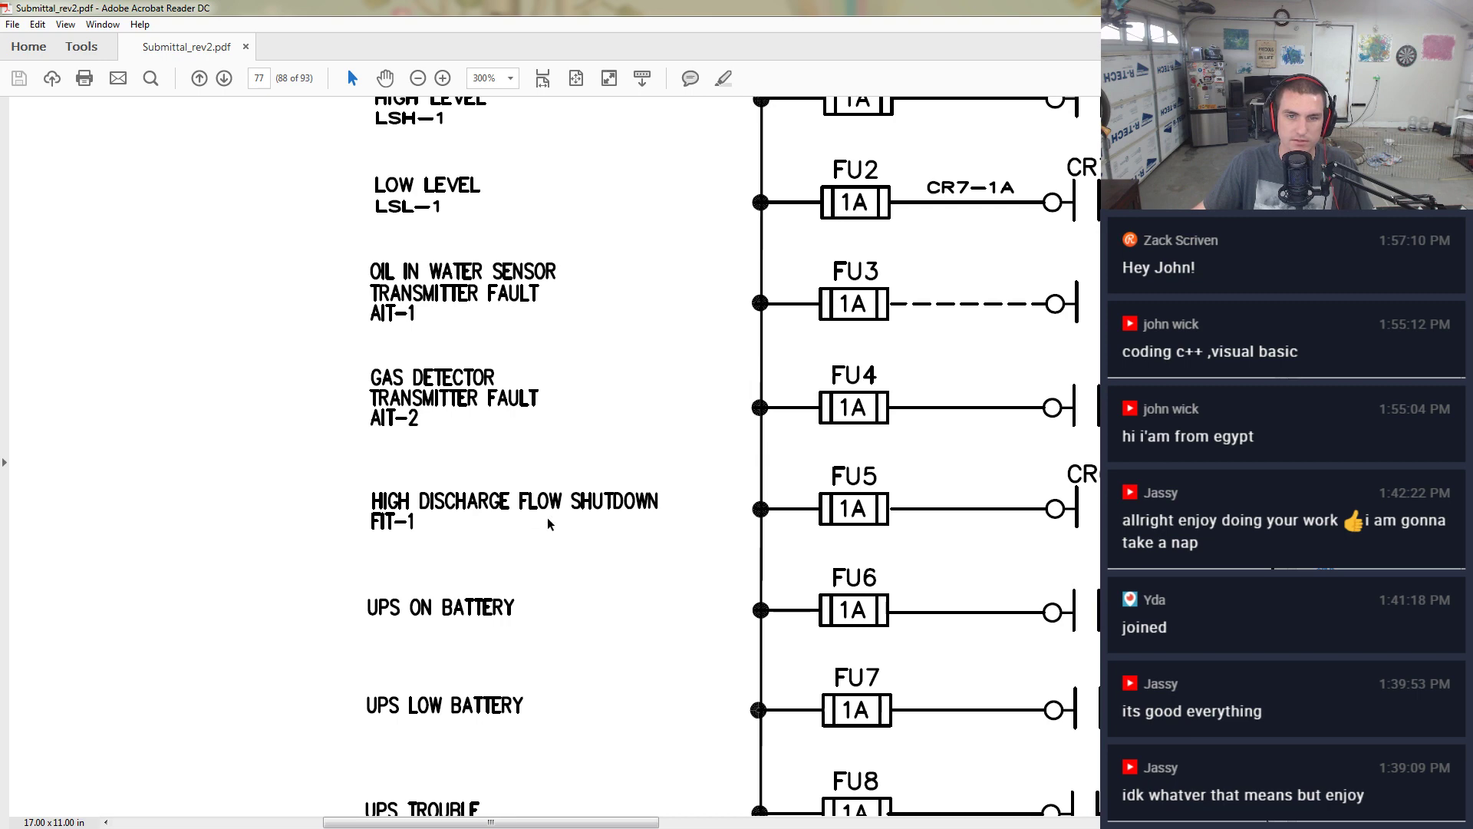
{"action": "scroll", "coordinate": [549, 545], "scroll_direction": "down", "scroll_amount": 6}
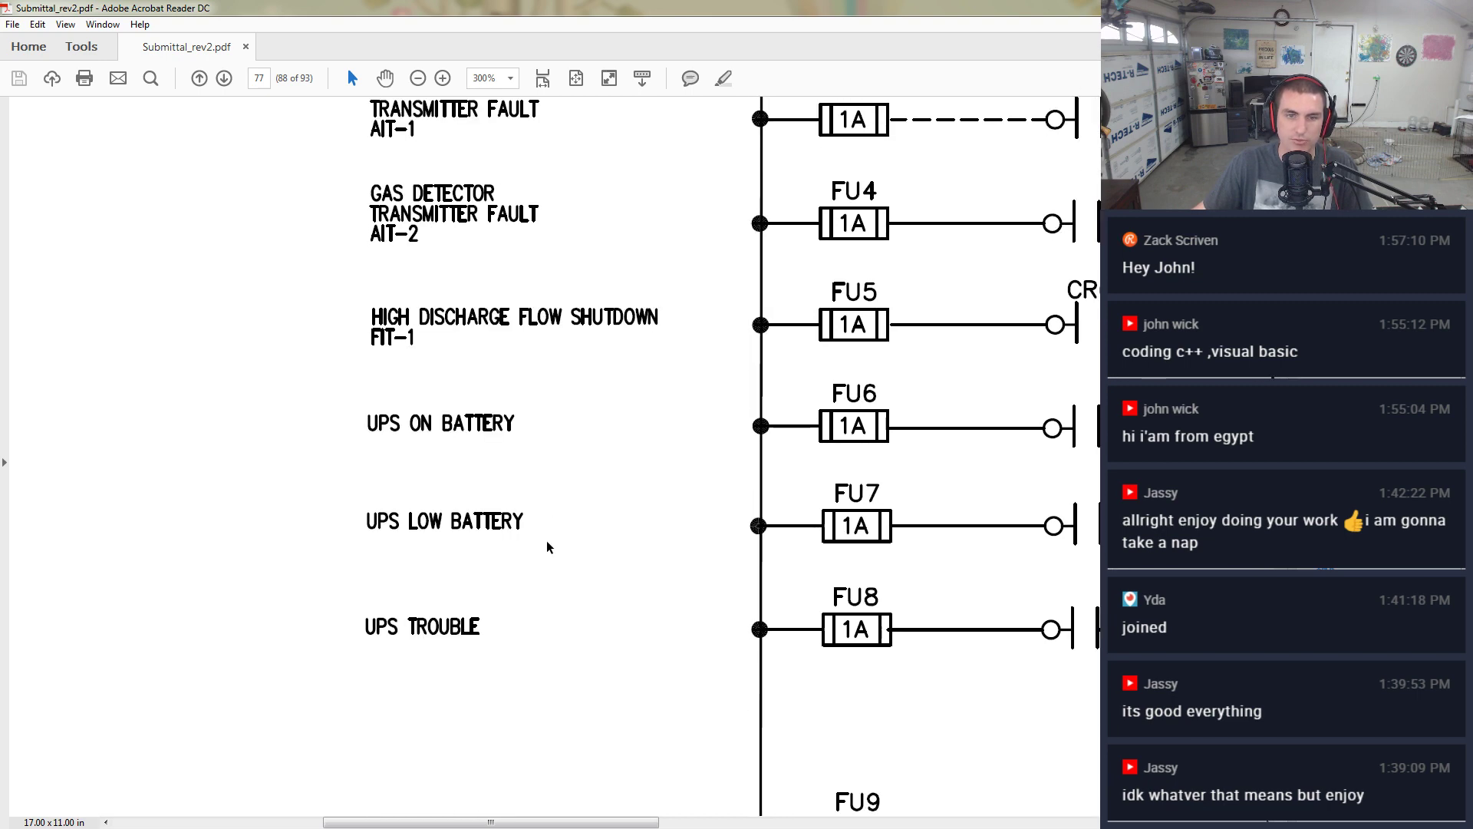
{"action": "scroll", "coordinate": [505, 538], "scroll_direction": "down", "scroll_amount": 9}
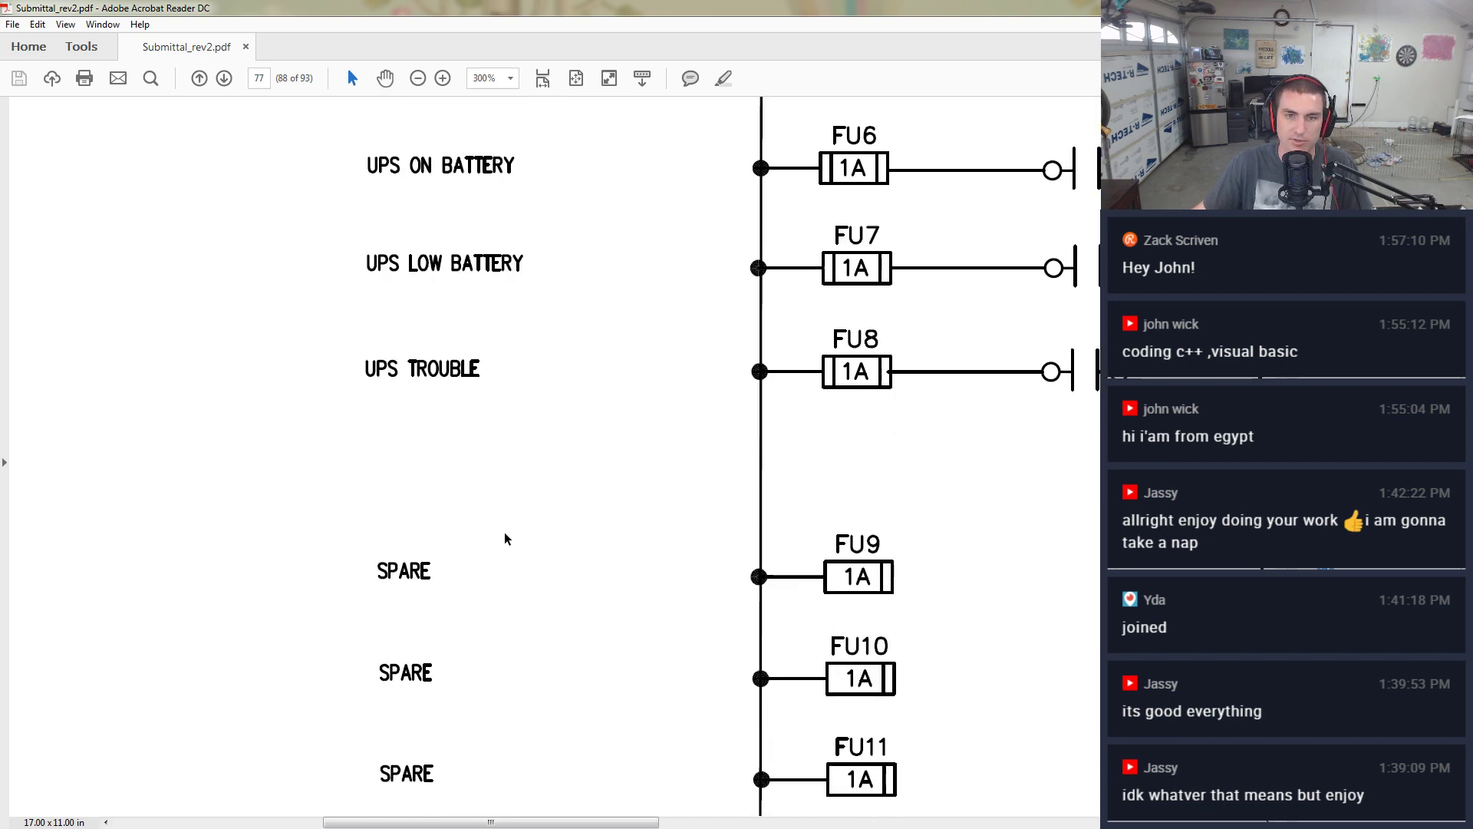
{"action": "scroll", "coordinate": [505, 531], "scroll_direction": "down", "scroll_amount": 4, "text": "ctrl"}
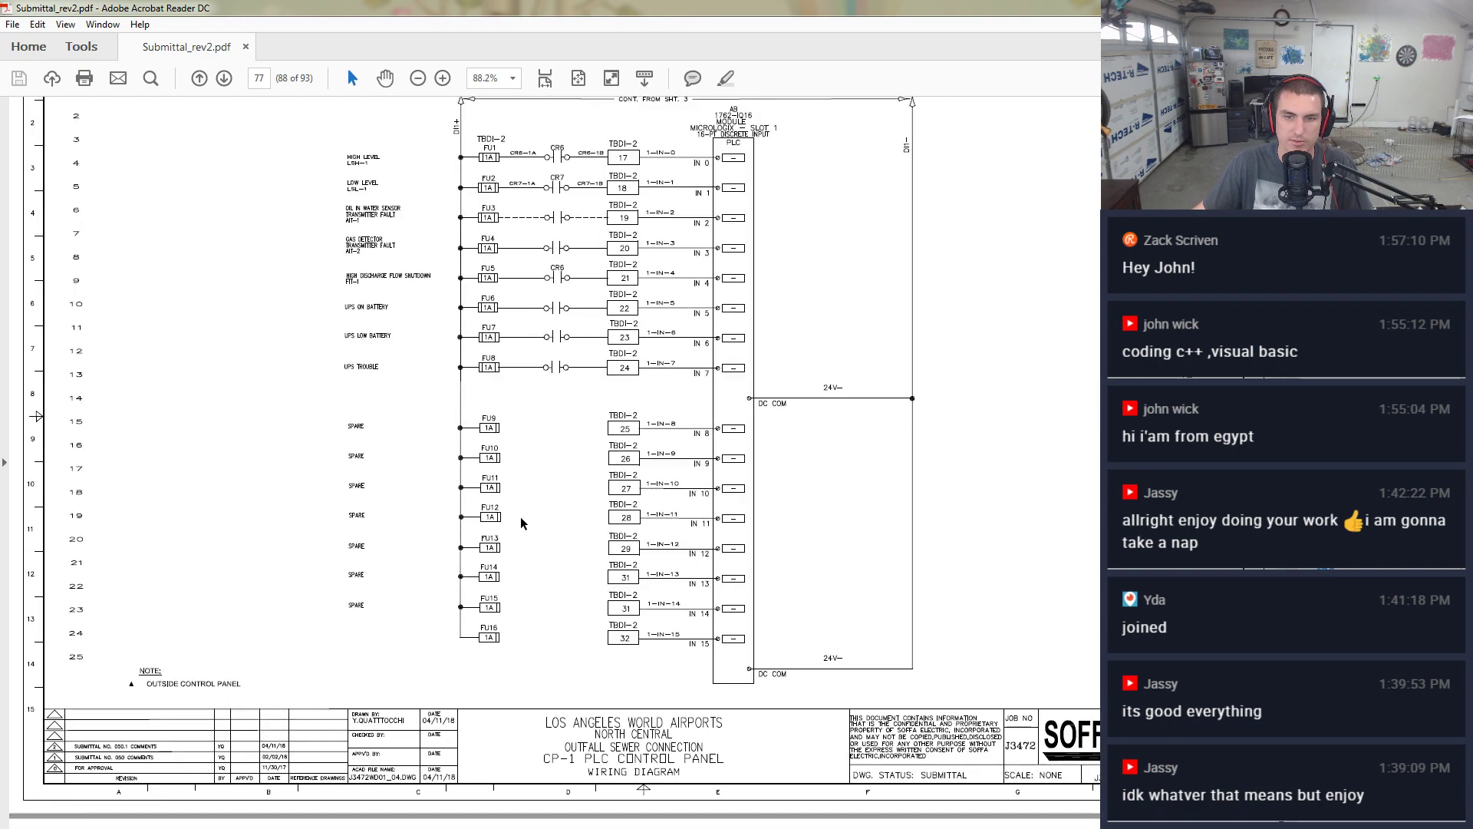
{"action": "scroll", "coordinate": [521, 523], "scroll_direction": "up", "scroll_amount": 1, "text": "ctrl"}
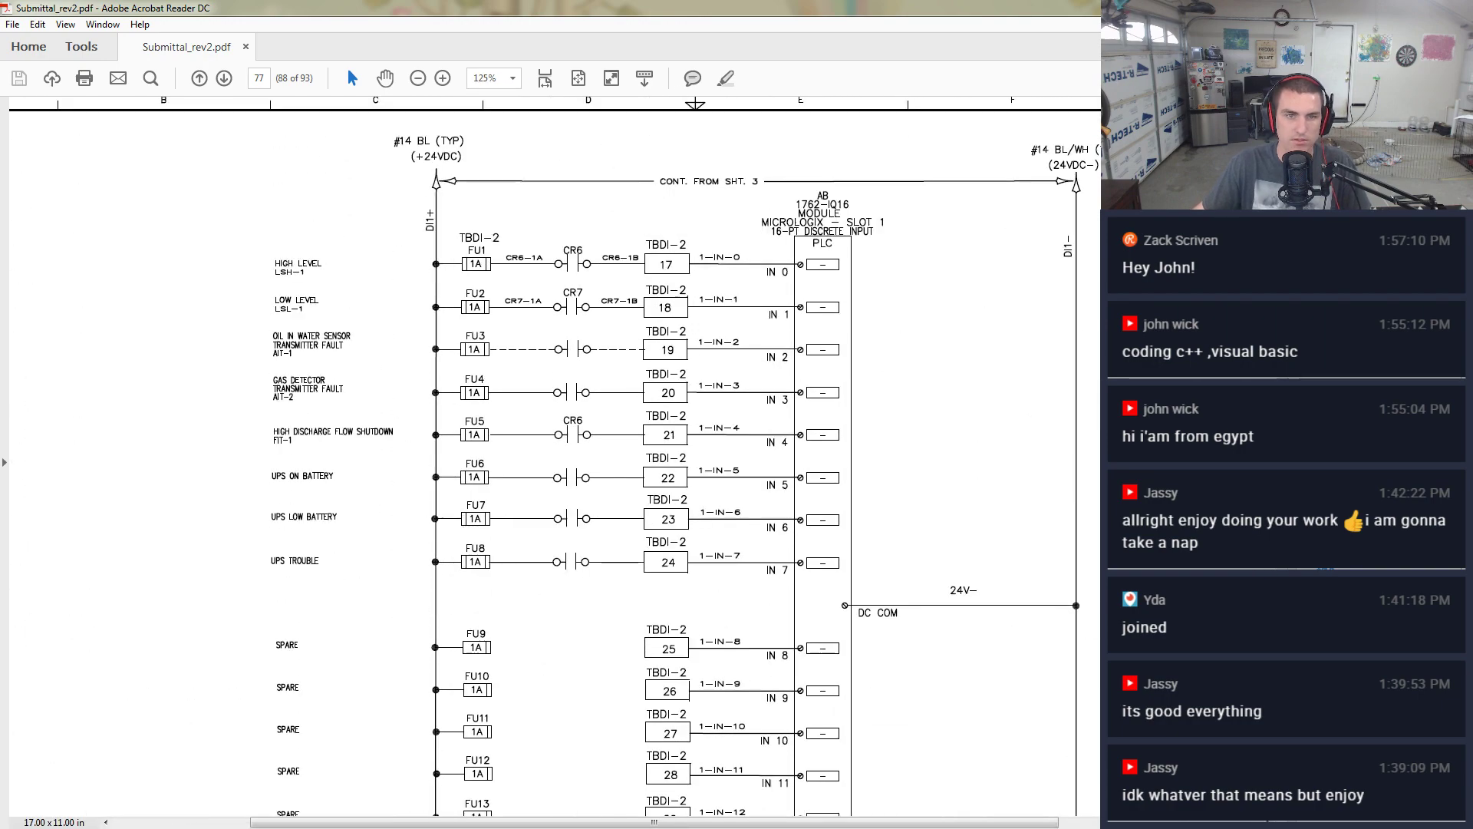
- Switch to the Pump_Station_Import_Tags spreadsheet in Excel and clear the output tag names for O:3/0 through O:3/14 in C362:C376
{"action": "key", "text": "alt+Tab"}
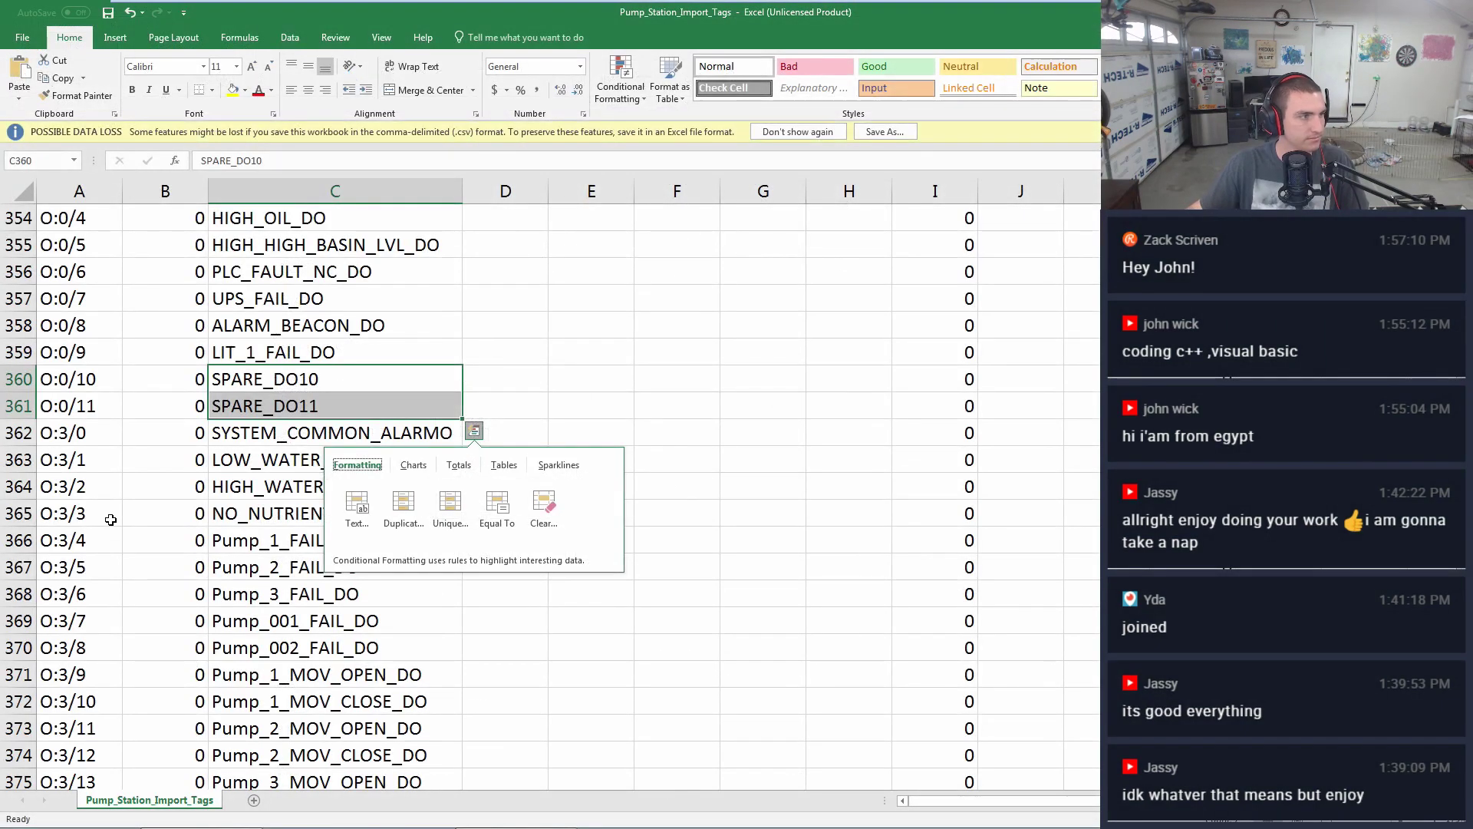
{"action": "left_click", "coordinate": [322, 436]}
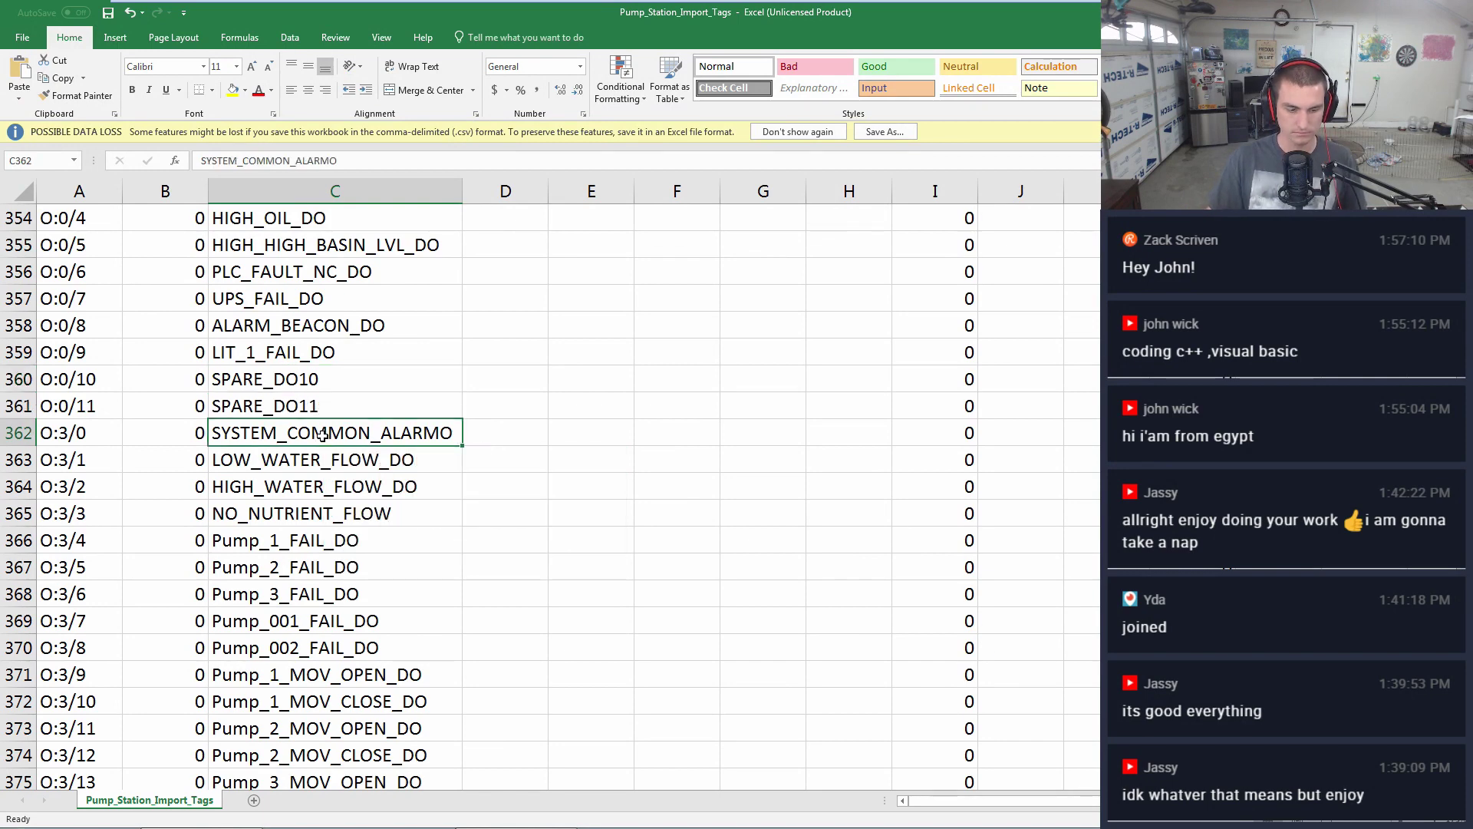
{"action": "scroll", "coordinate": [128, 435], "scroll_direction": "down", "scroll_amount": 6}
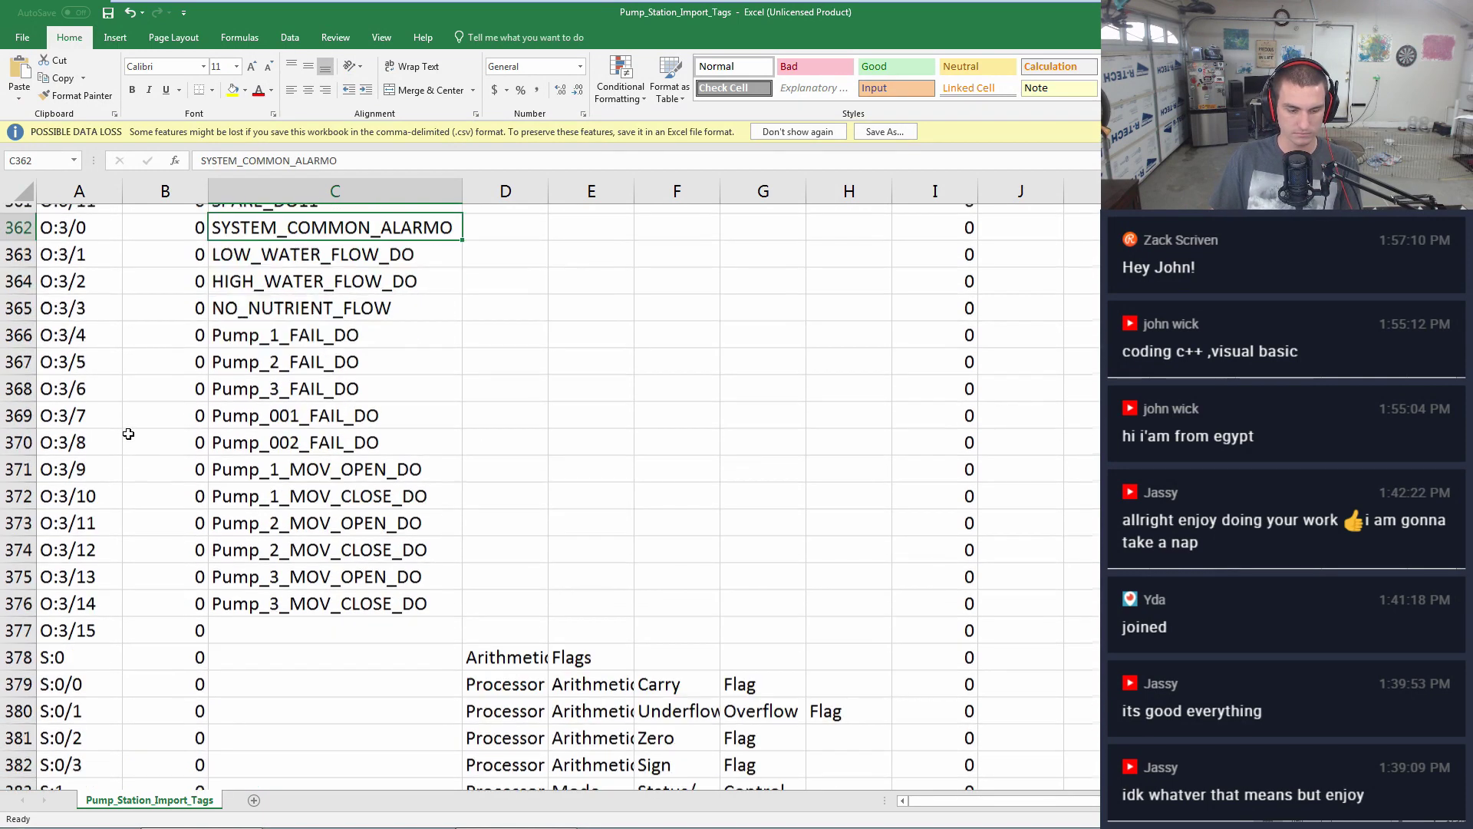
{"action": "scroll", "coordinate": [142, 436], "scroll_direction": "up", "scroll_amount": 9}
{"action": "scroll", "coordinate": [292, 452], "scroll_direction": "down", "scroll_amount": 3}
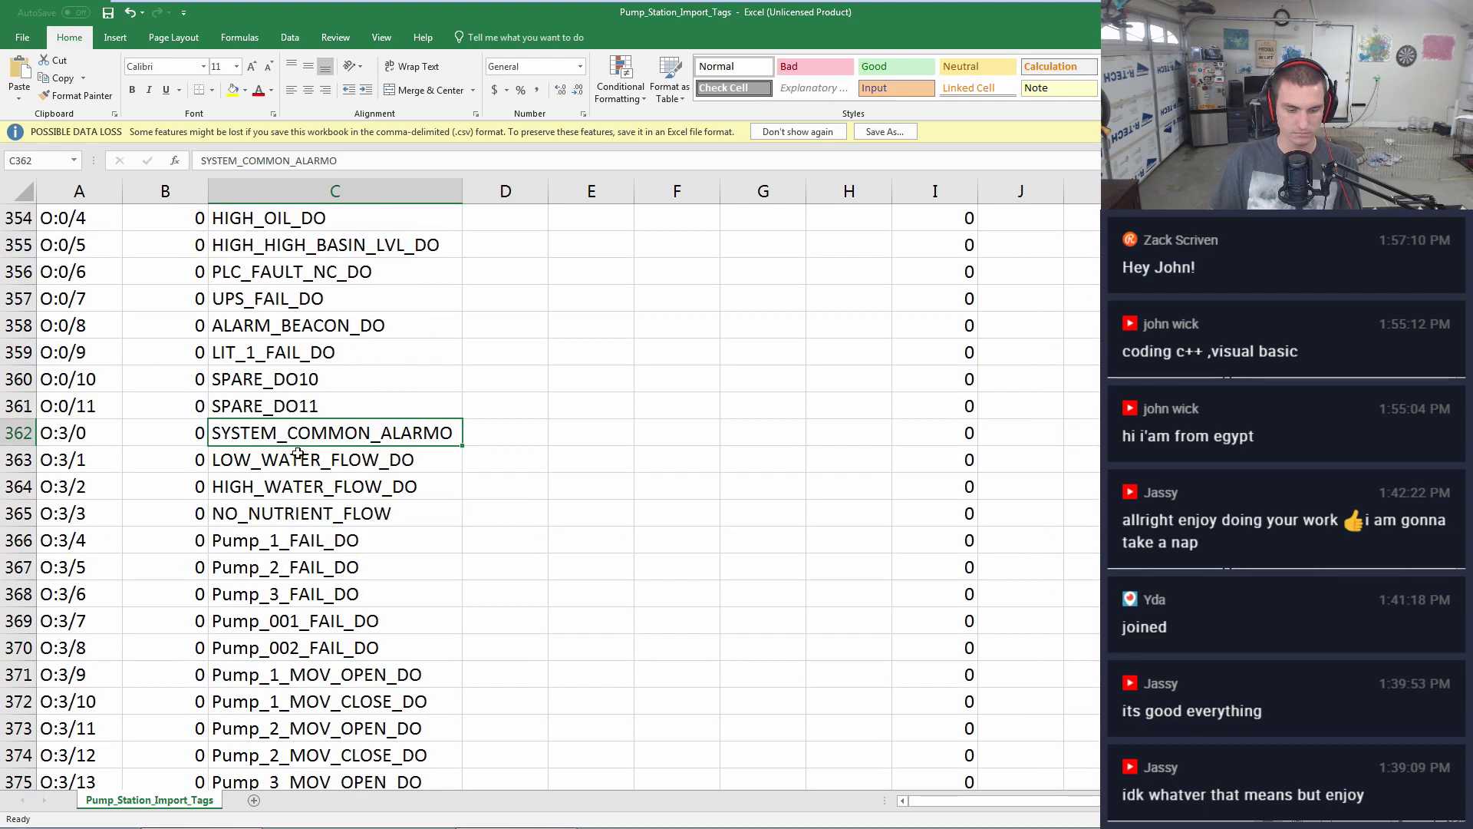
{"action": "left_click", "coordinate": [297, 413]}
{"action": "left_click_drag", "start_coordinate": [310, 359], "coordinate": [341, 727]}
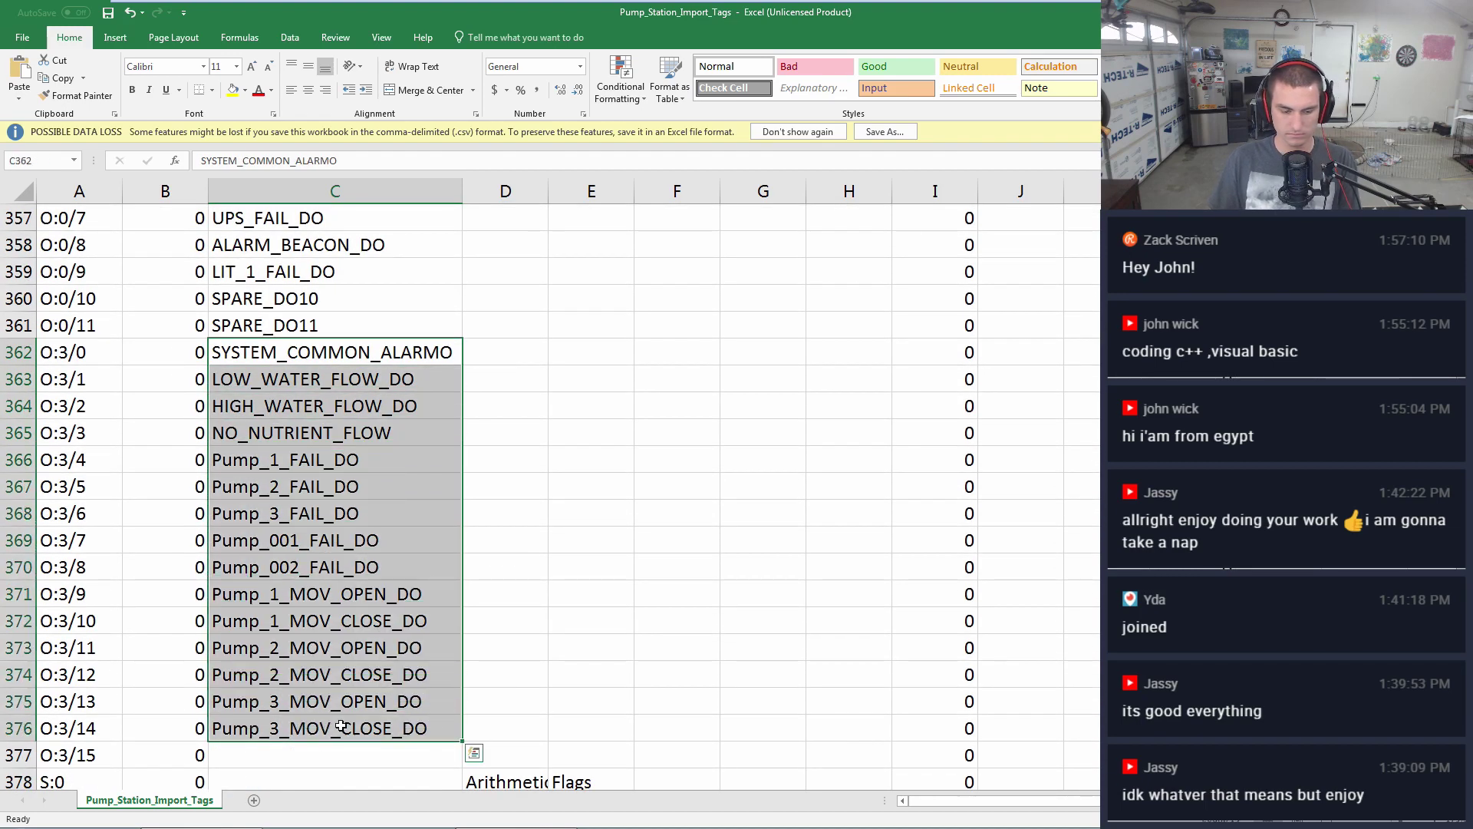
{"action": "key", "text": "Delete"}
- Clear the spray valve input tag names for I:1/9 through I:1/14 in C286:C291
{"action": "scroll", "coordinate": [378, 596], "scroll_direction": "up", "scroll_amount": 10}
{"action": "scroll", "coordinate": [379, 592], "scroll_direction": "down", "scroll_amount": 1}
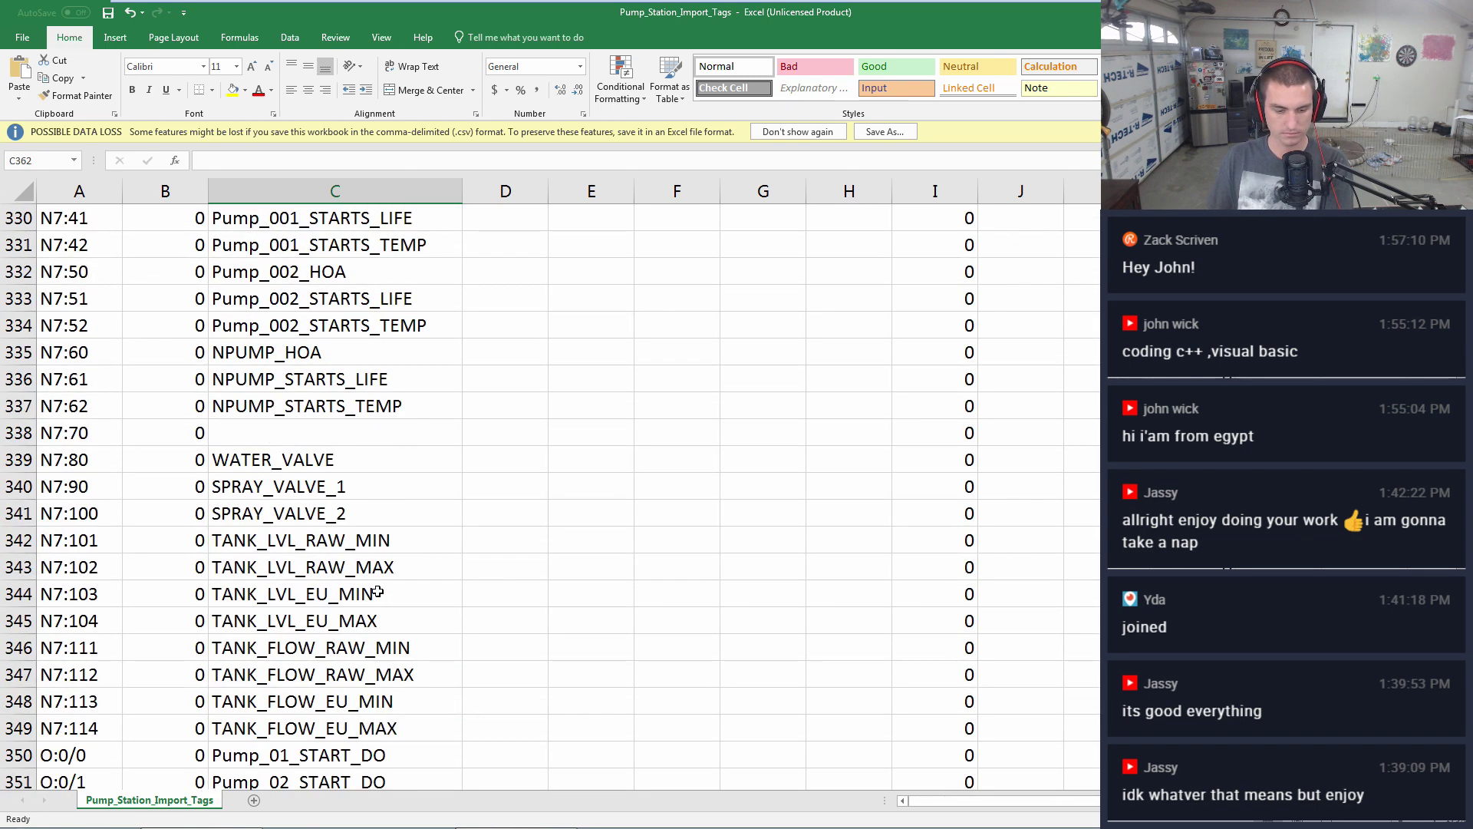
{"action": "scroll", "coordinate": [379, 588], "scroll_direction": "down", "scroll_amount": 1}
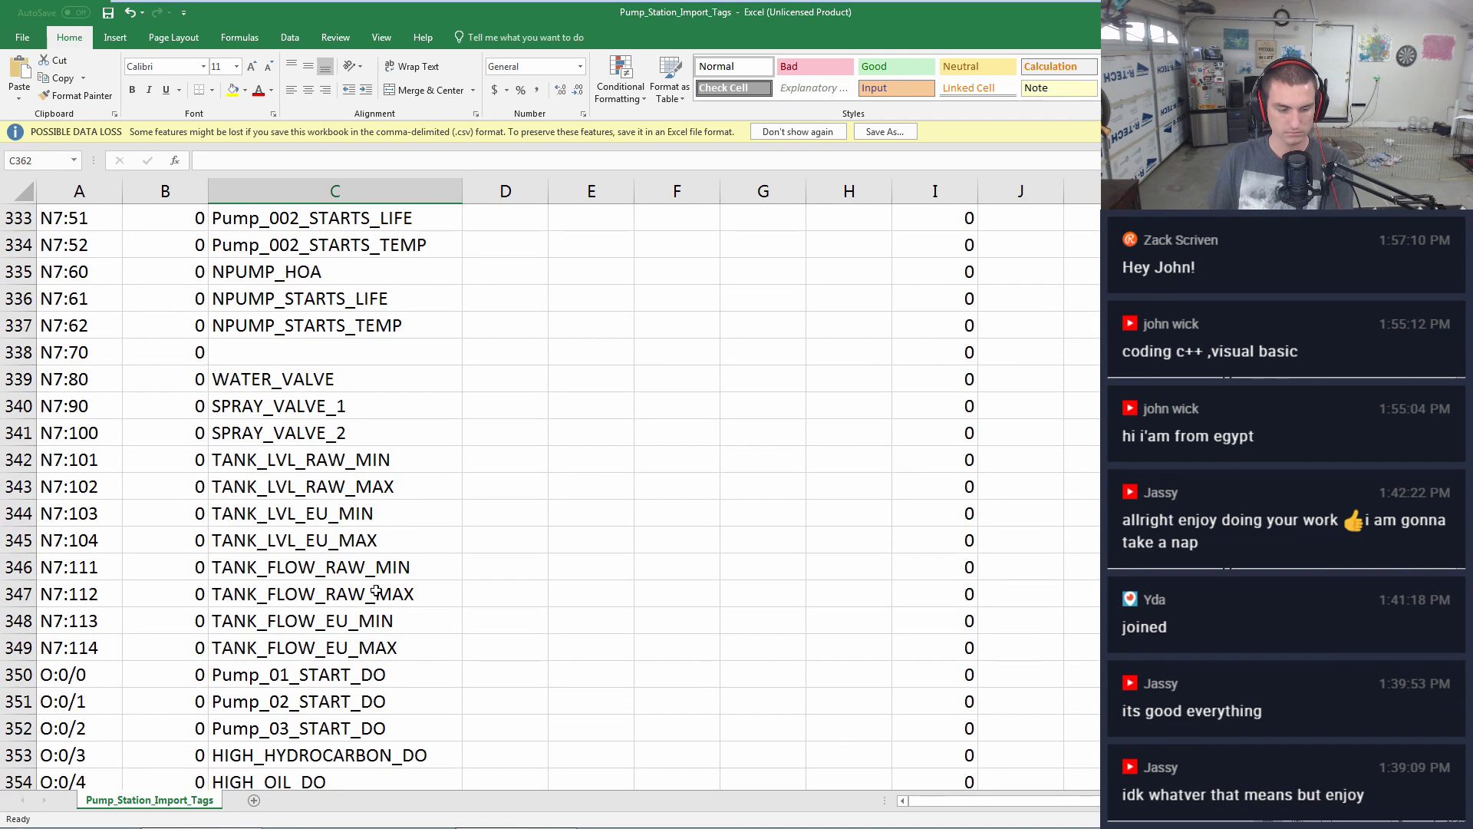
{"action": "scroll", "coordinate": [378, 588], "scroll_direction": "up", "scroll_amount": 6}
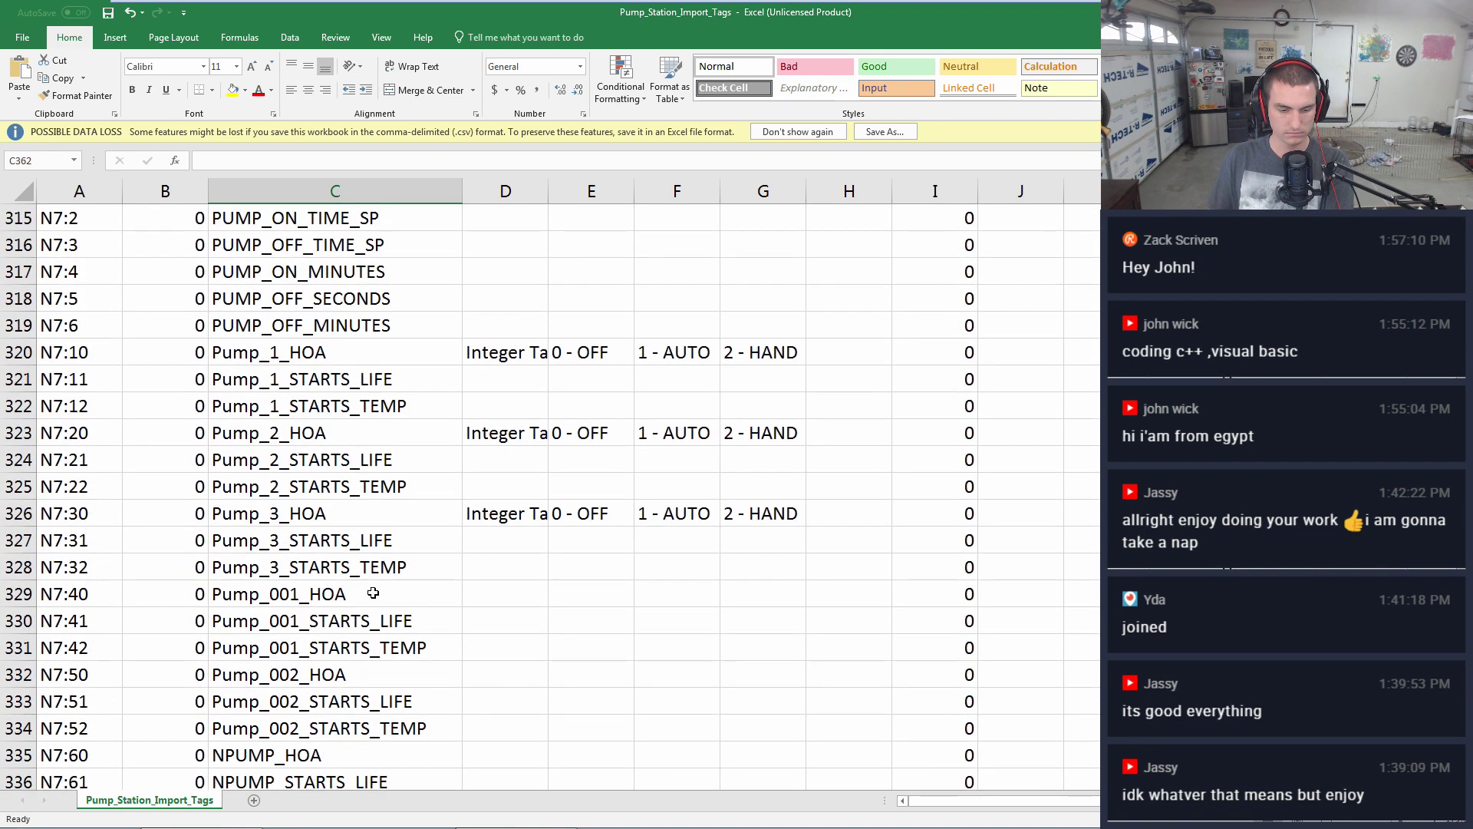
{"action": "scroll", "coordinate": [373, 592], "scroll_direction": "up", "scroll_amount": 8}
{"action": "scroll", "coordinate": [373, 592], "scroll_direction": "down", "scroll_amount": 1}
{"action": "scroll", "coordinate": [373, 592], "scroll_direction": "up", "scroll_amount": 4}
{"action": "scroll", "coordinate": [373, 593], "scroll_direction": "up", "scroll_amount": 3}
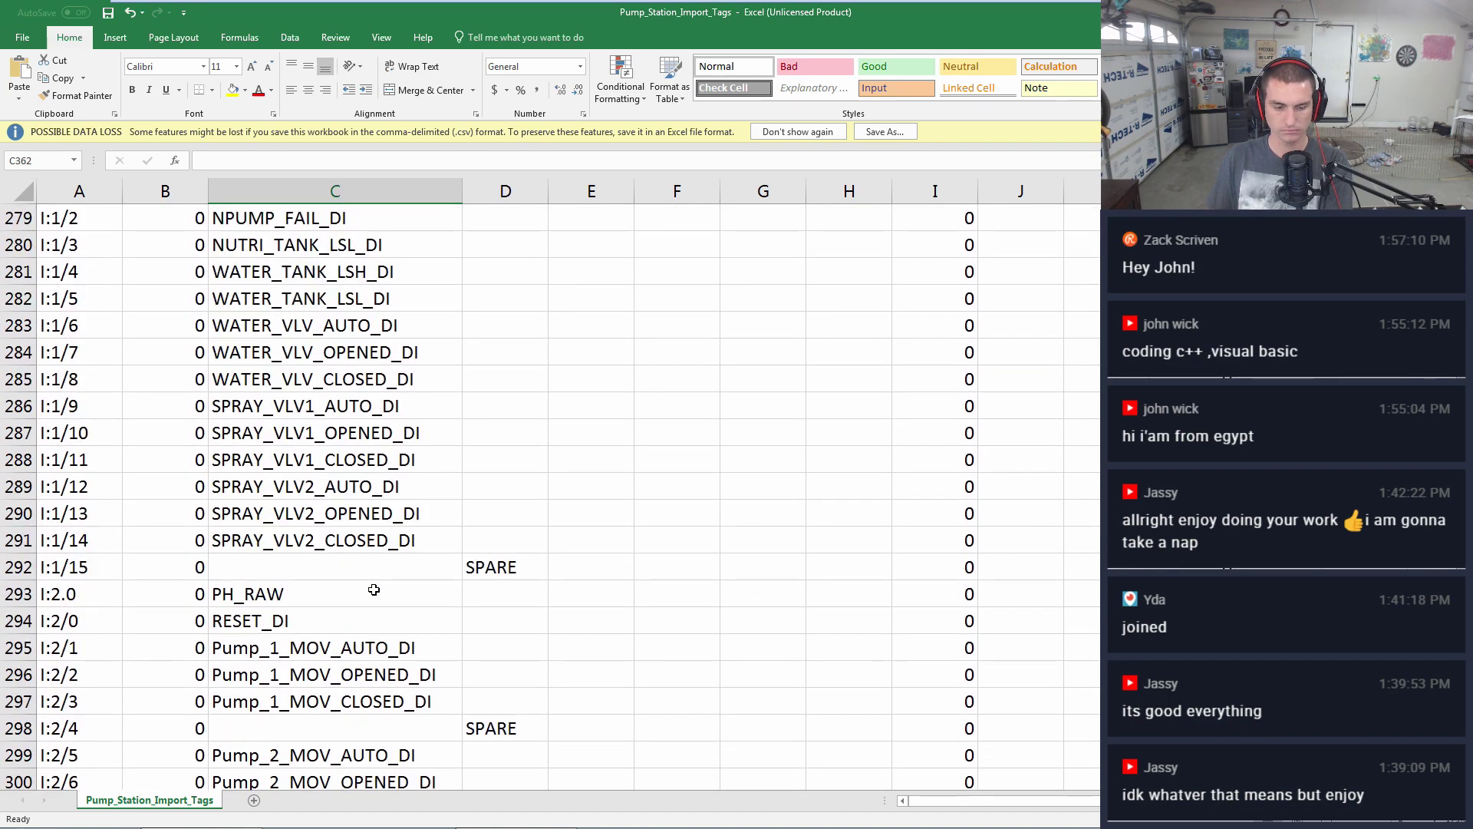
{"action": "left_click", "coordinate": [358, 701]}
{"action": "left_click_drag", "start_coordinate": [356, 669], "coordinate": [353, 568]}
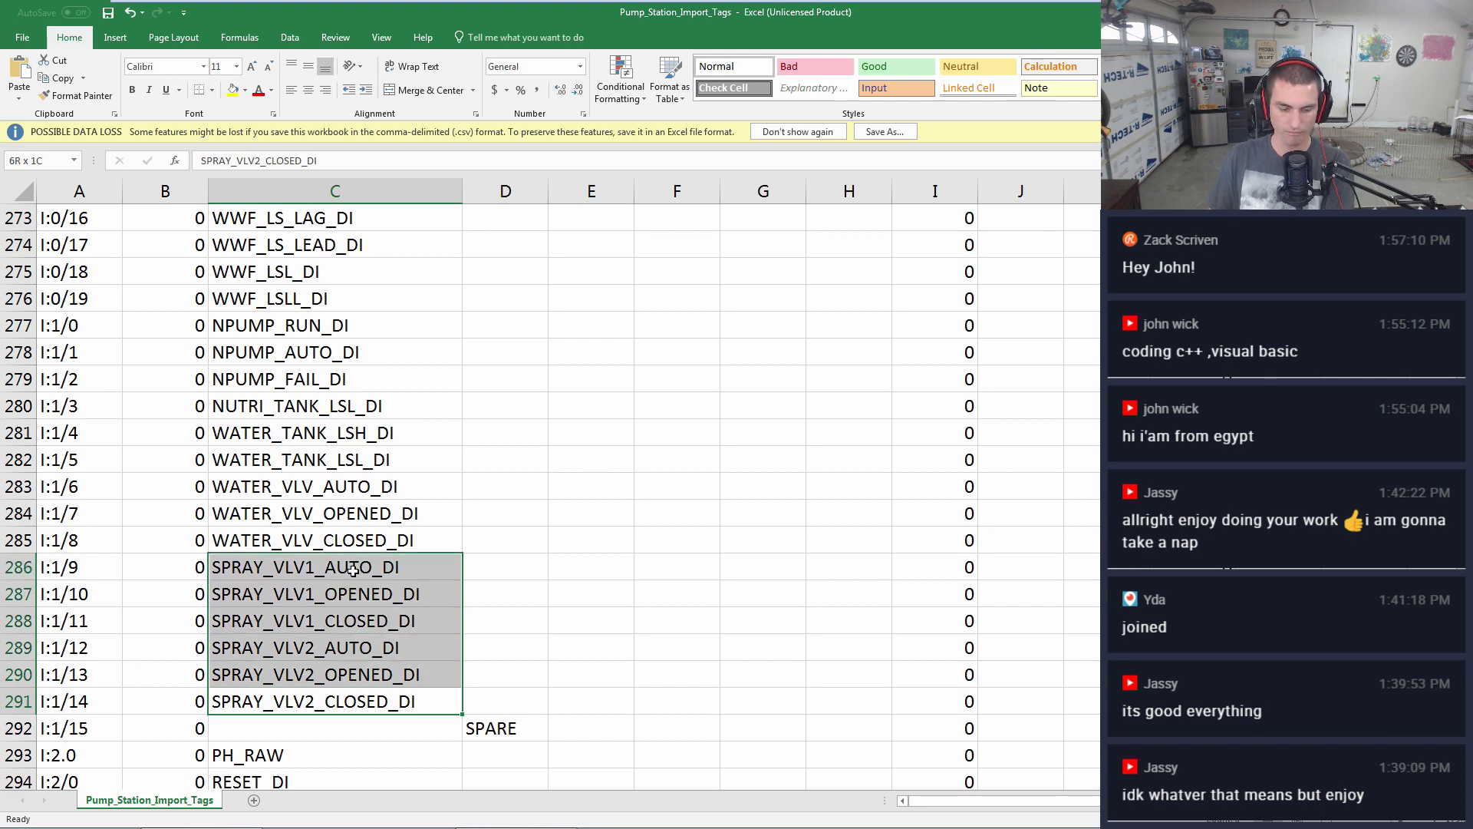
{"action": "key", "text": "Delete"}
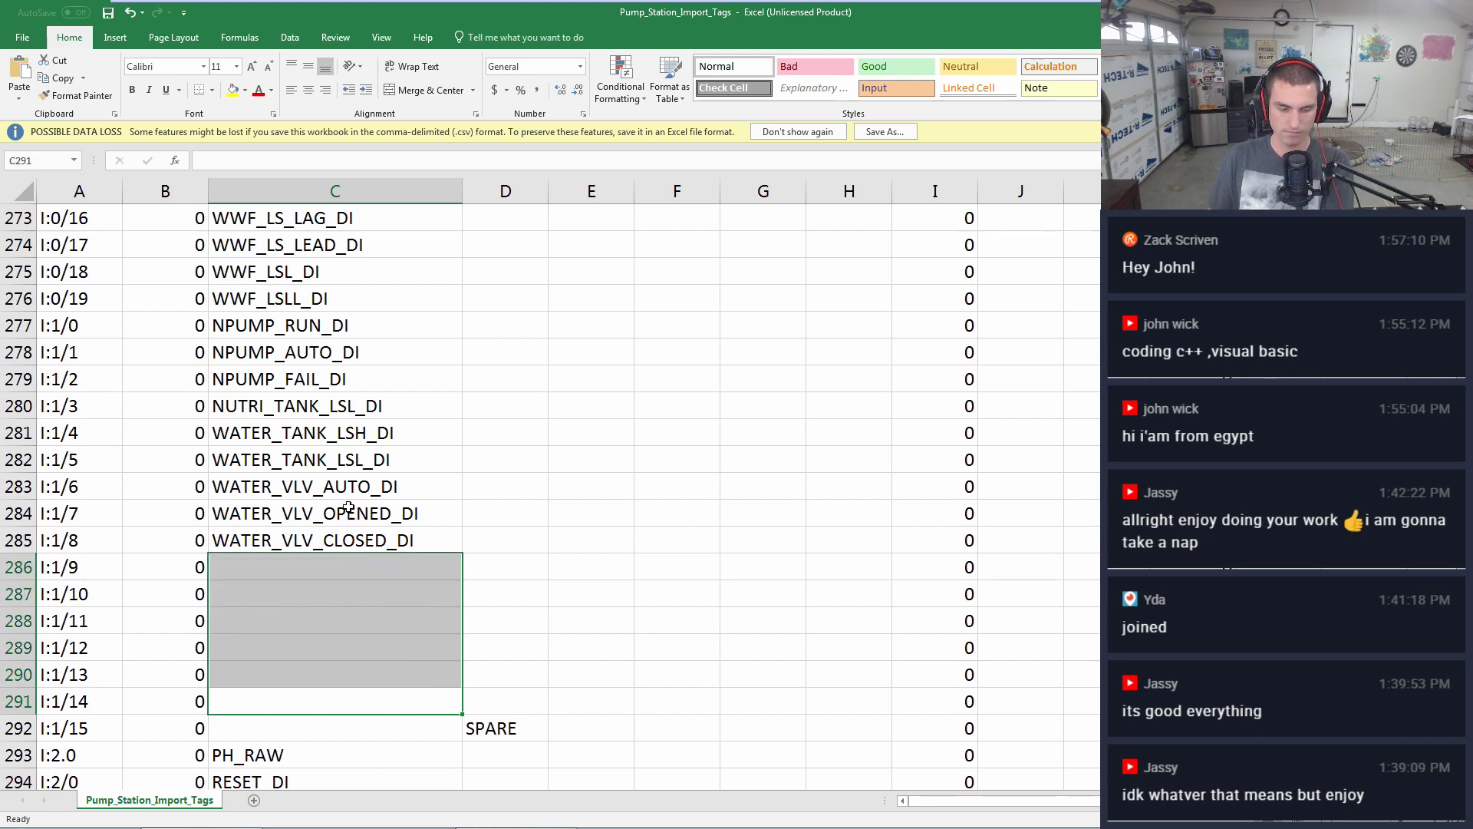
- Clear the nutrient tank and NPUMP input tag names for I:1/0 through I:1/3 in C277:C280
{"action": "left_click", "coordinate": [350, 410]}
{"action": "scroll", "coordinate": [355, 443], "scroll_direction": "up", "scroll_amount": 1}
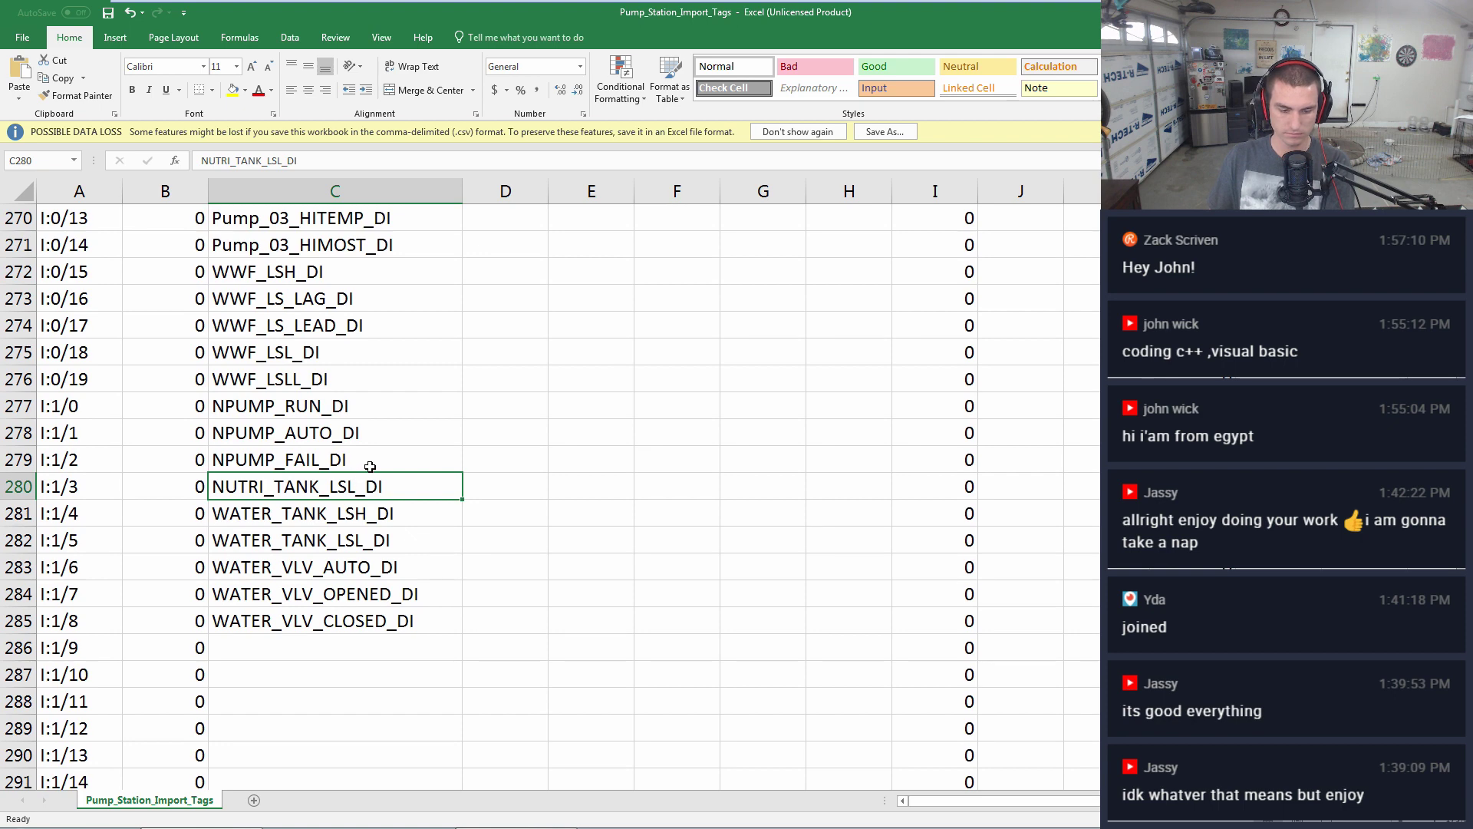
{"action": "key", "text": "Delete"}
{"action": "left_click", "coordinate": [378, 459]}
{"action": "key", "text": "Delete"}
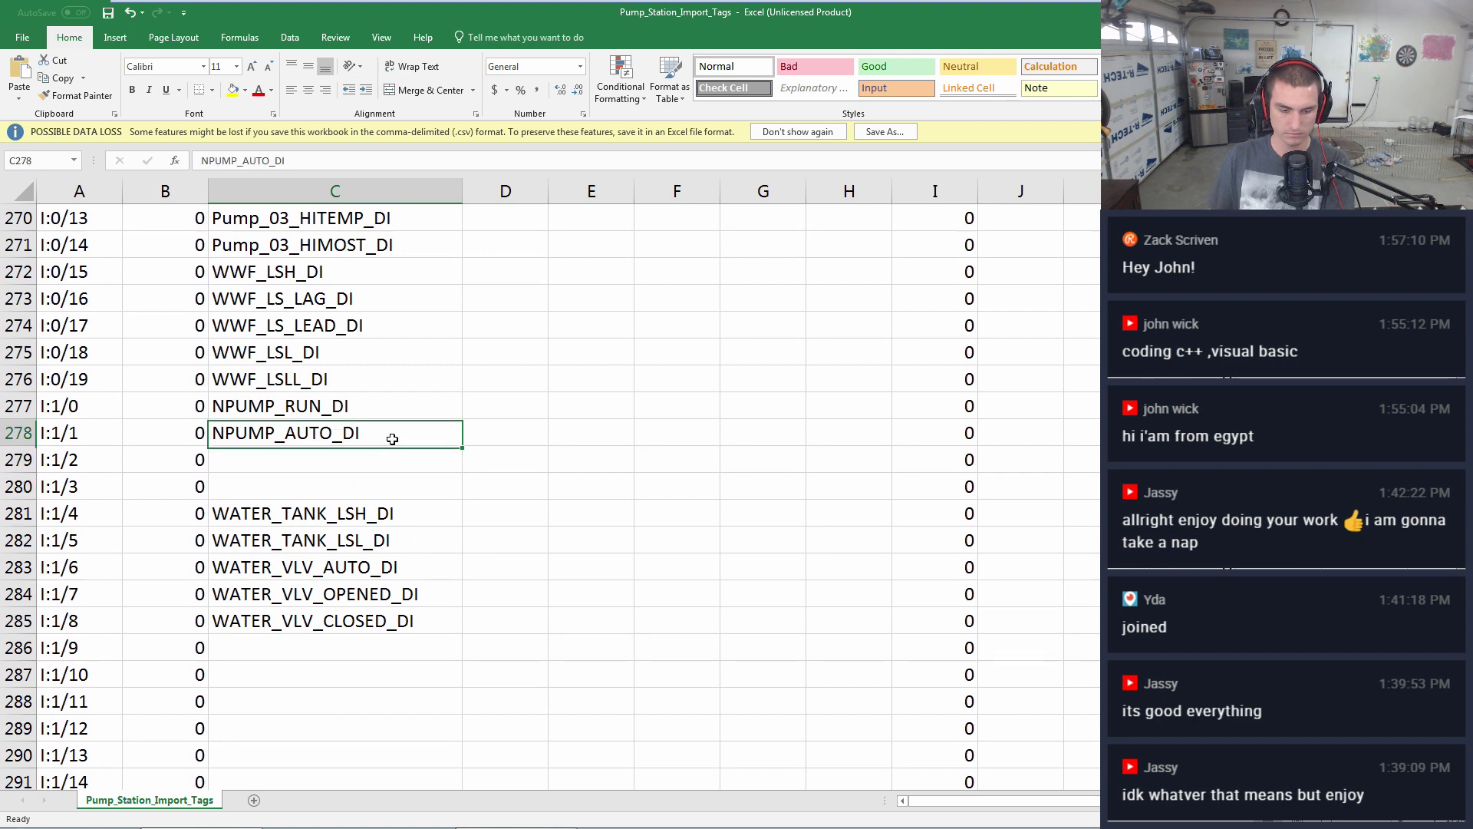
{"action": "left_click", "coordinate": [390, 433]}
{"action": "key", "text": "Delete"}
{"action": "left_click", "coordinate": [396, 413]}
{"action": "key", "text": "Delete"}
- Clear the water tank and water valve input tag names for I:1/4 through I:1/8 in C281:C285
{"action": "scroll", "coordinate": [387, 457], "scroll_direction": "up", "scroll_amount": 2}
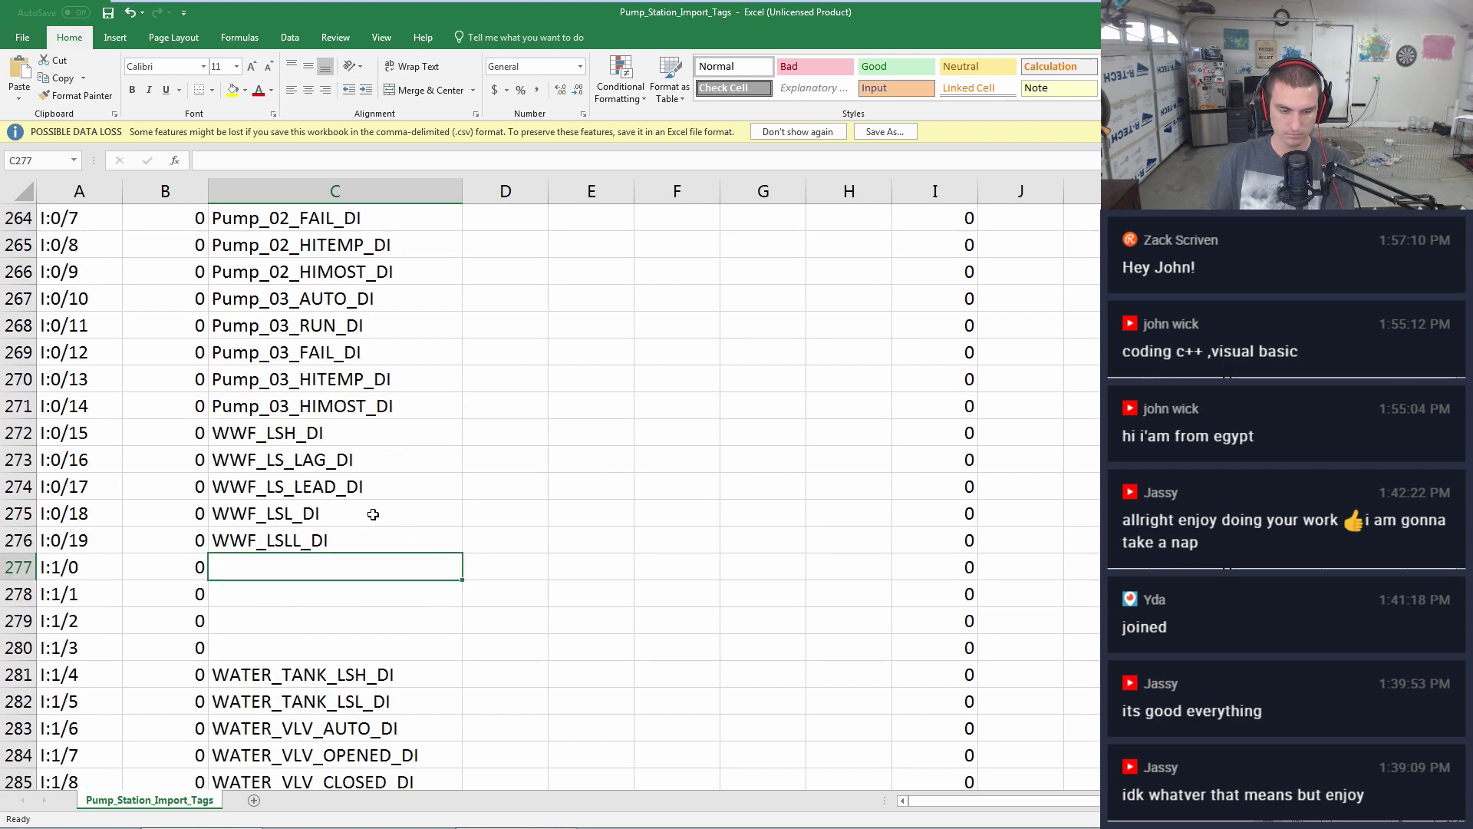
{"action": "scroll", "coordinate": [373, 514], "scroll_direction": "up", "scroll_amount": 1}
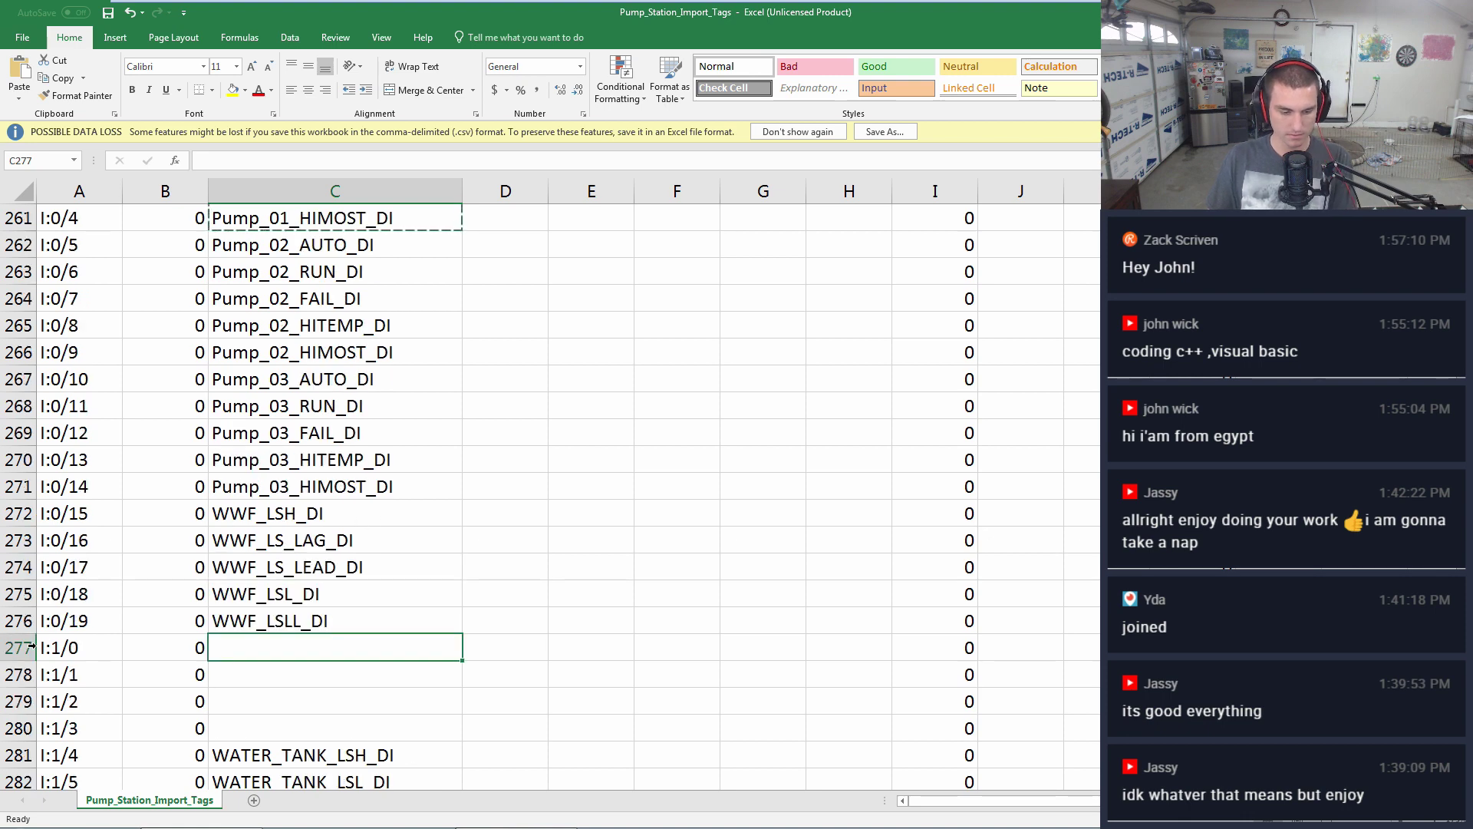
{"action": "scroll", "coordinate": [214, 565], "scroll_direction": "down", "scroll_amount": 5}
{"action": "scroll", "coordinate": [246, 492], "scroll_direction": "up", "scroll_amount": 2}
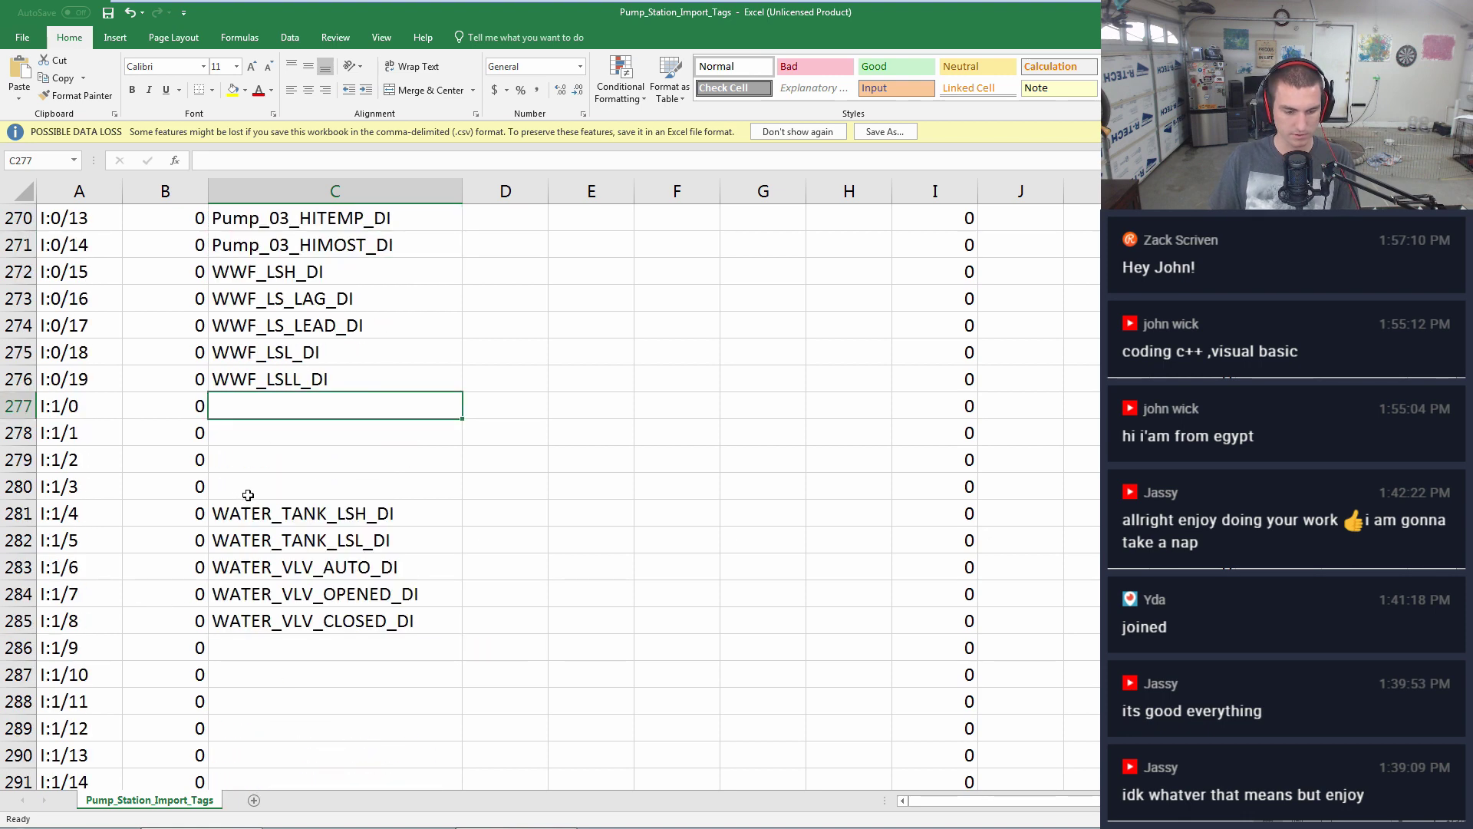
{"action": "scroll", "coordinate": [276, 468], "scroll_direction": "down", "scroll_amount": 1}
{"action": "left_click_drag", "start_coordinate": [305, 444], "coordinate": [304, 541]}
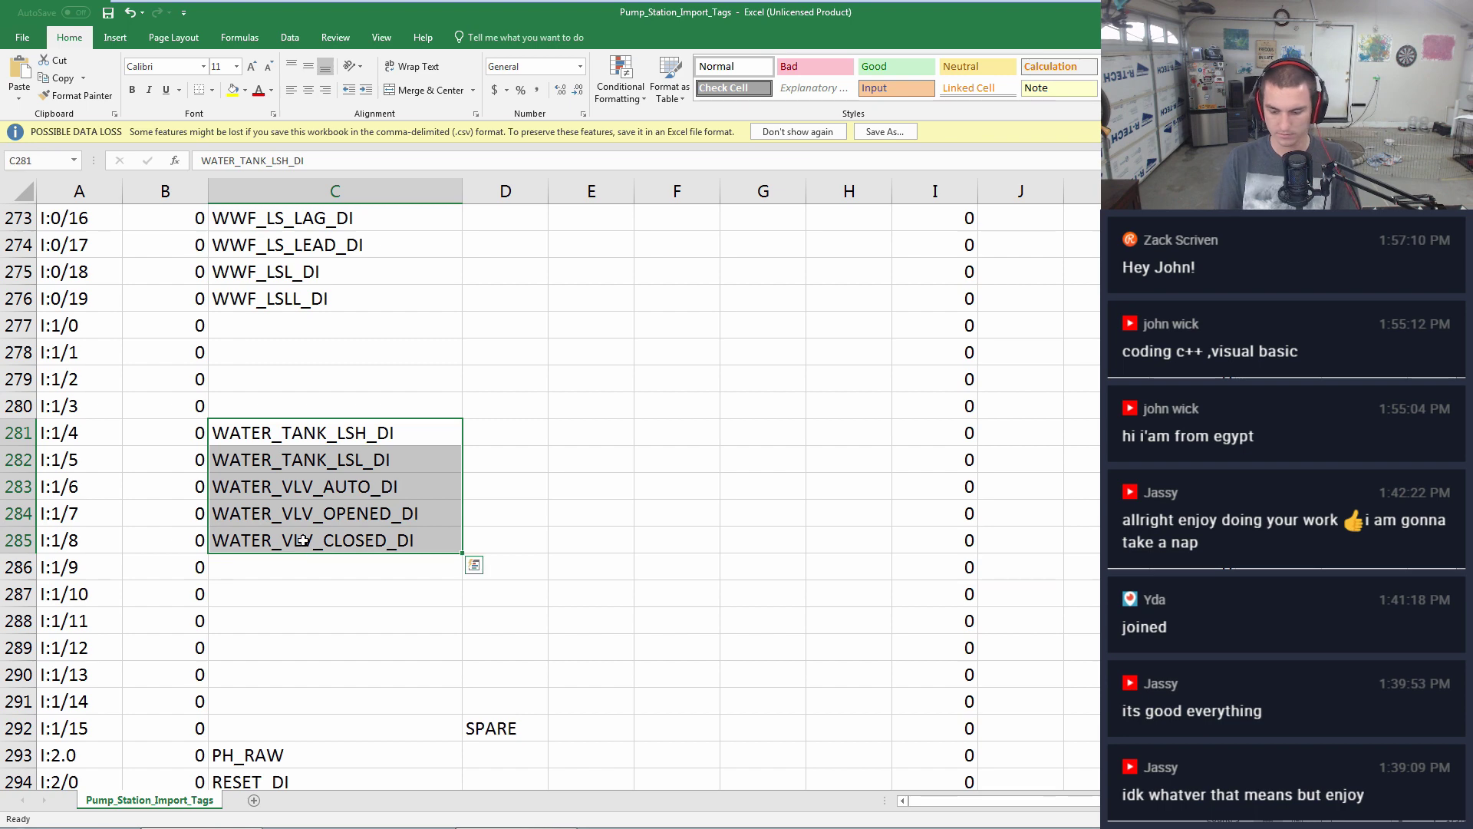
{"action": "key", "text": "Delete"}
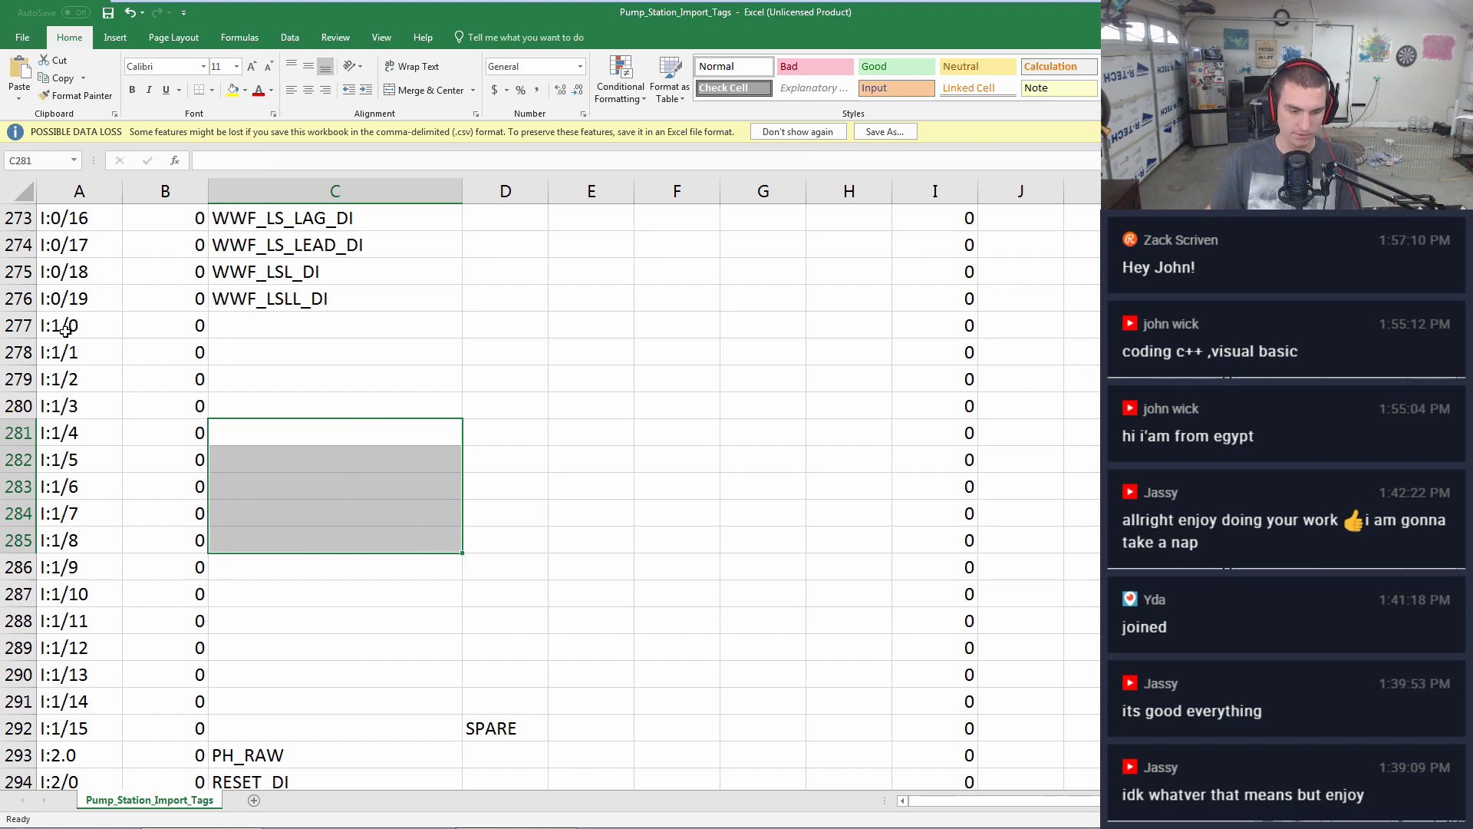
- Switch to Submittal_rev2.pdf in Acrobat Reader and check the device label of the first slot 1 input on page 77
{"action": "left_click", "coordinate": [69, 268]}
{"action": "left_click", "coordinate": [80, 323]}
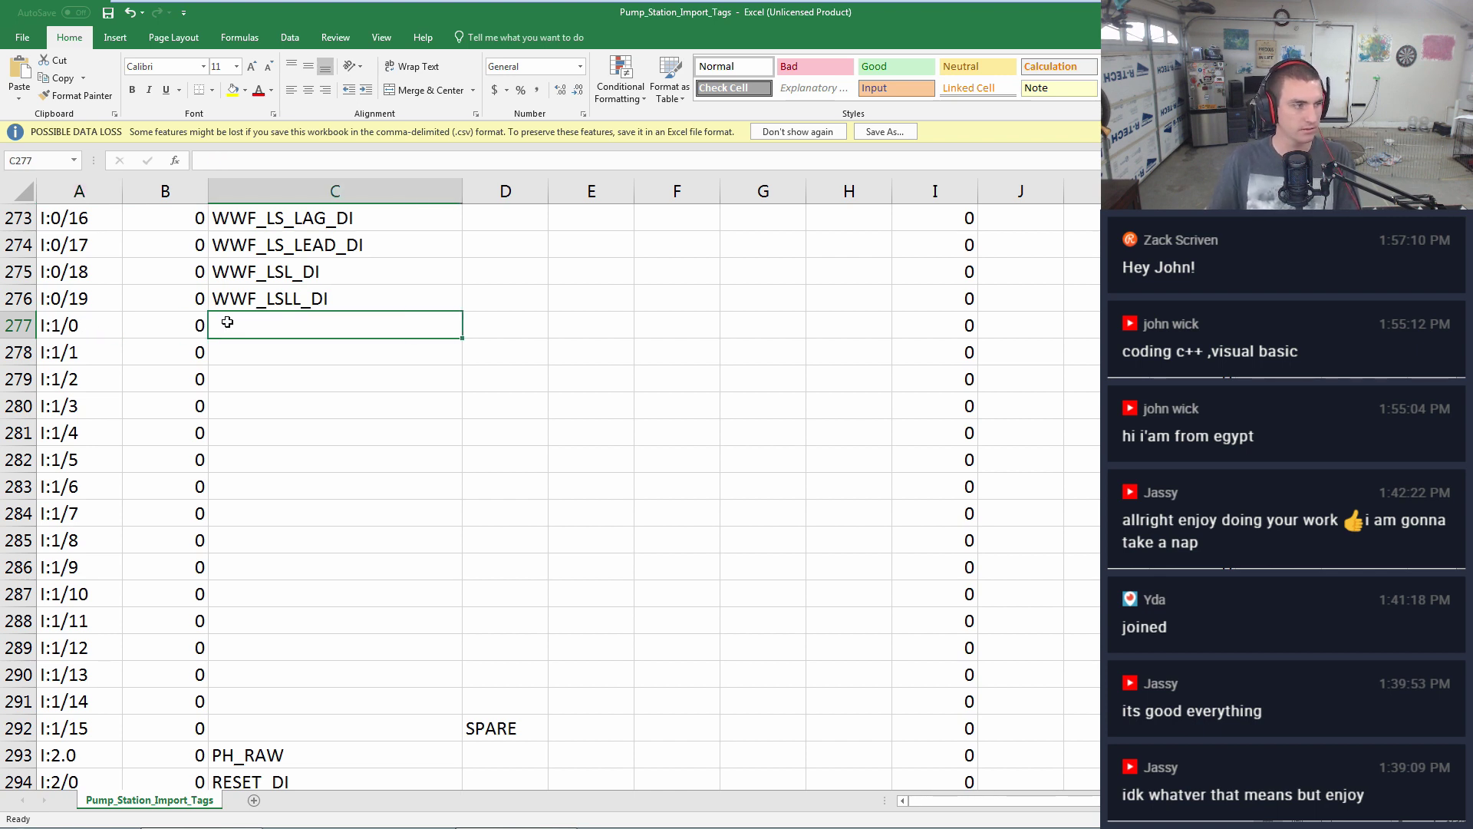
{"action": "key", "text": "alt+Tab"}
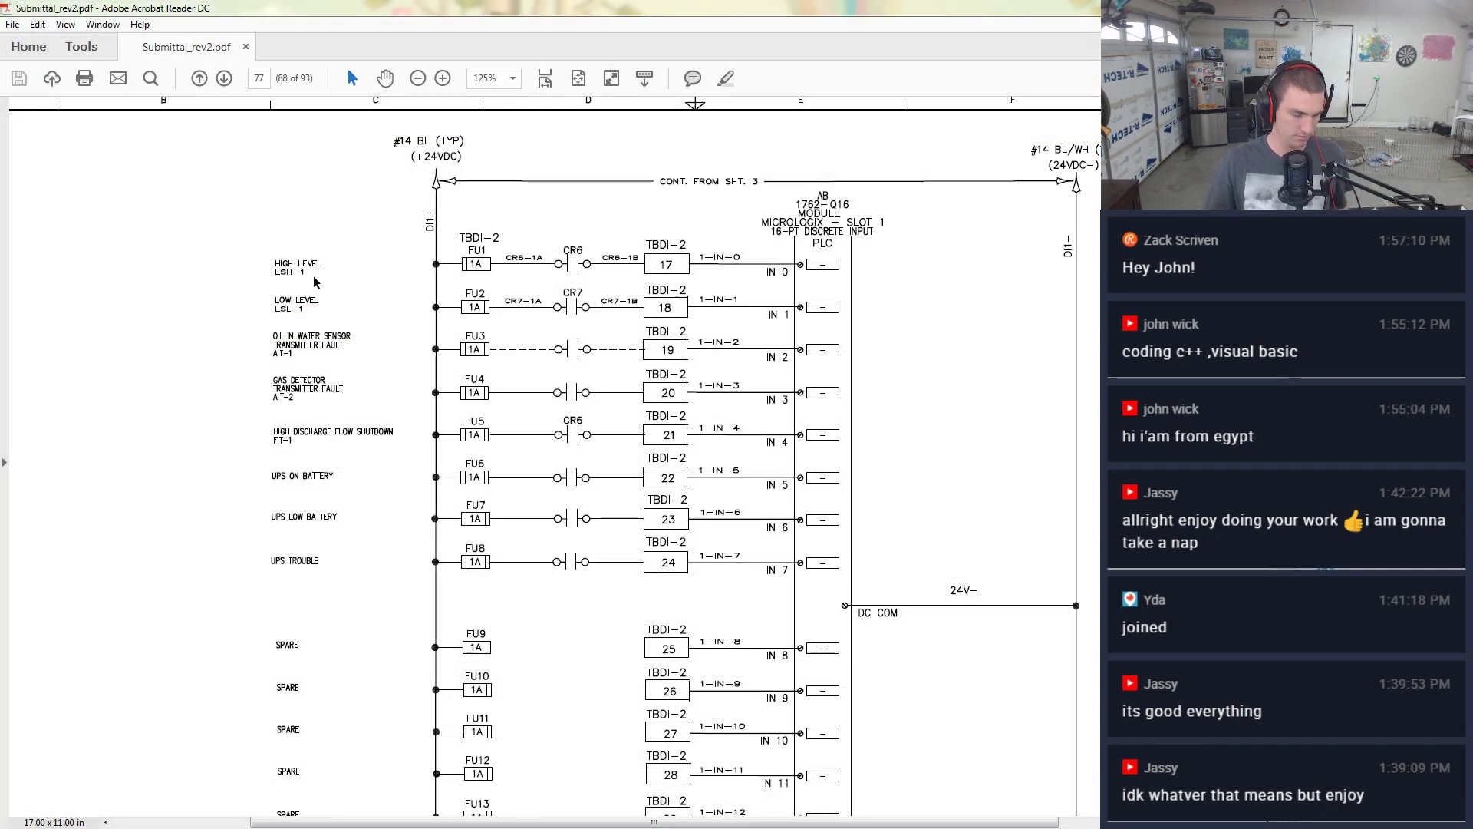
{"action": "scroll", "coordinate": [314, 280], "scroll_direction": "up", "scroll_amount": 5}
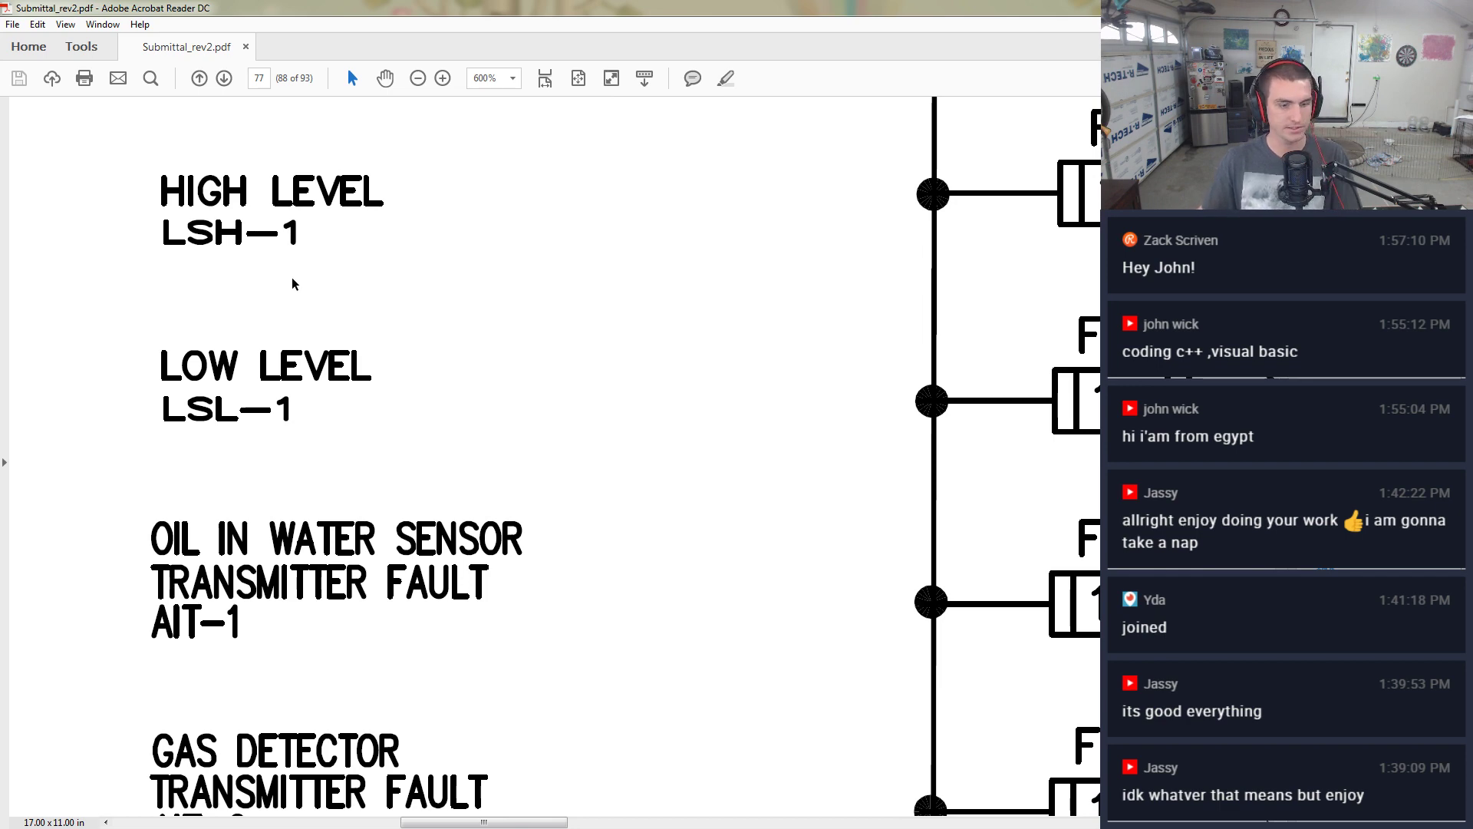
- Return to the tag spreadsheet in Excel and enter LSH_DI as the I:1/0 tag name in C277
{"action": "key", "text": "alt+Tab"}
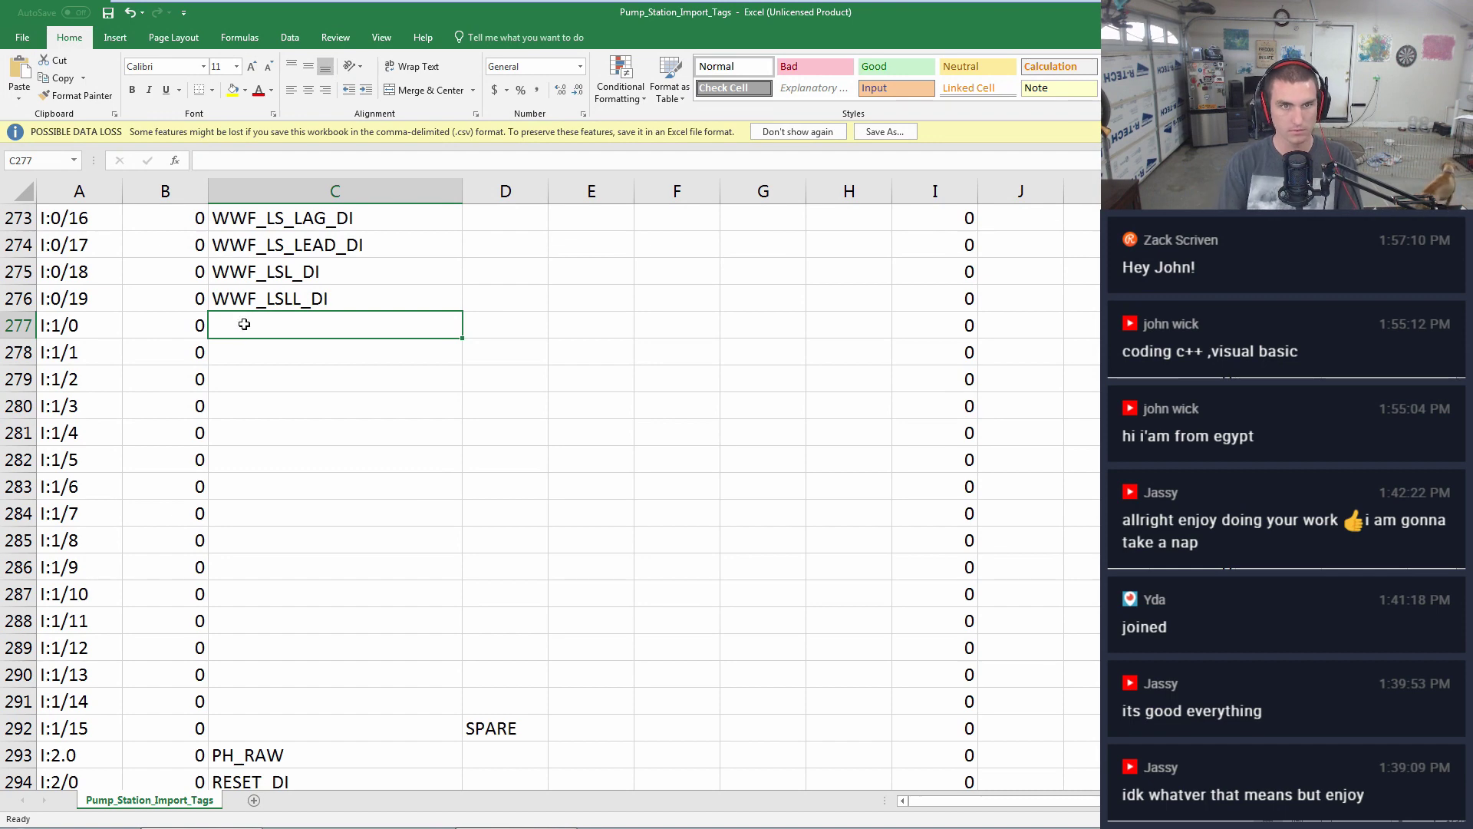
{"action": "type", "text": "LSH_"}
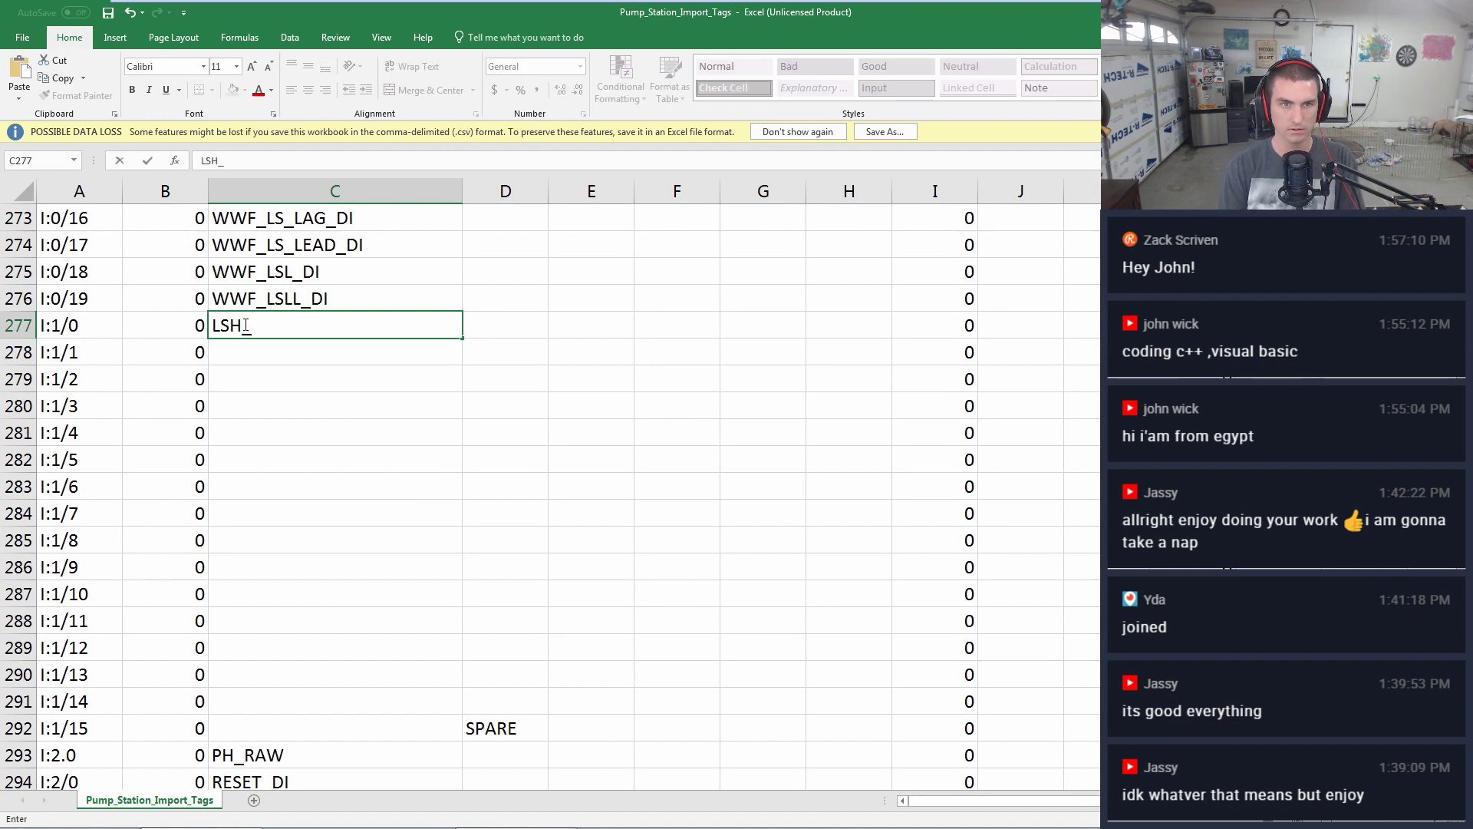
{"action": "type", "text": "DI"}
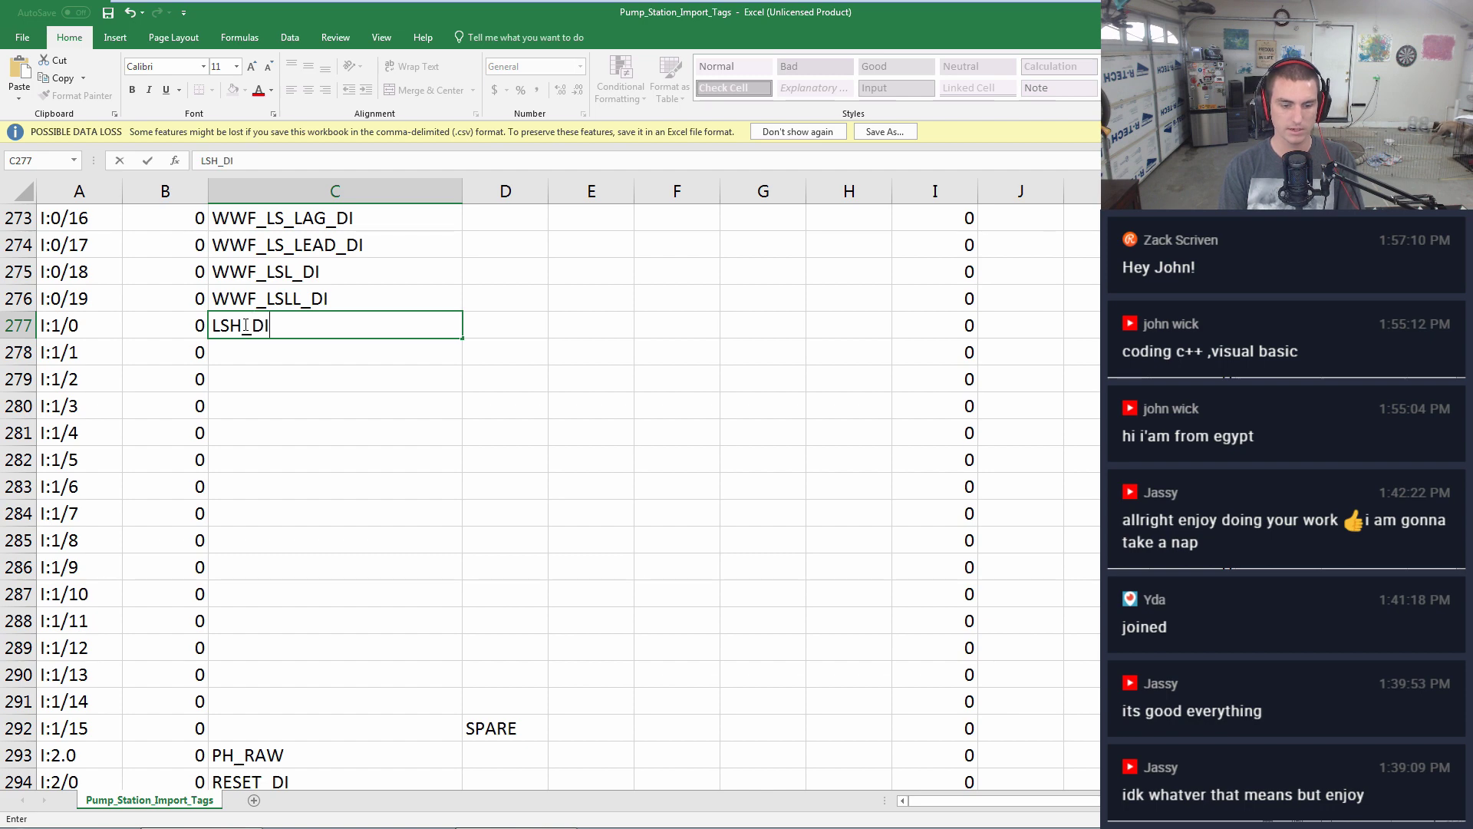
{"action": "key", "text": "Return"}
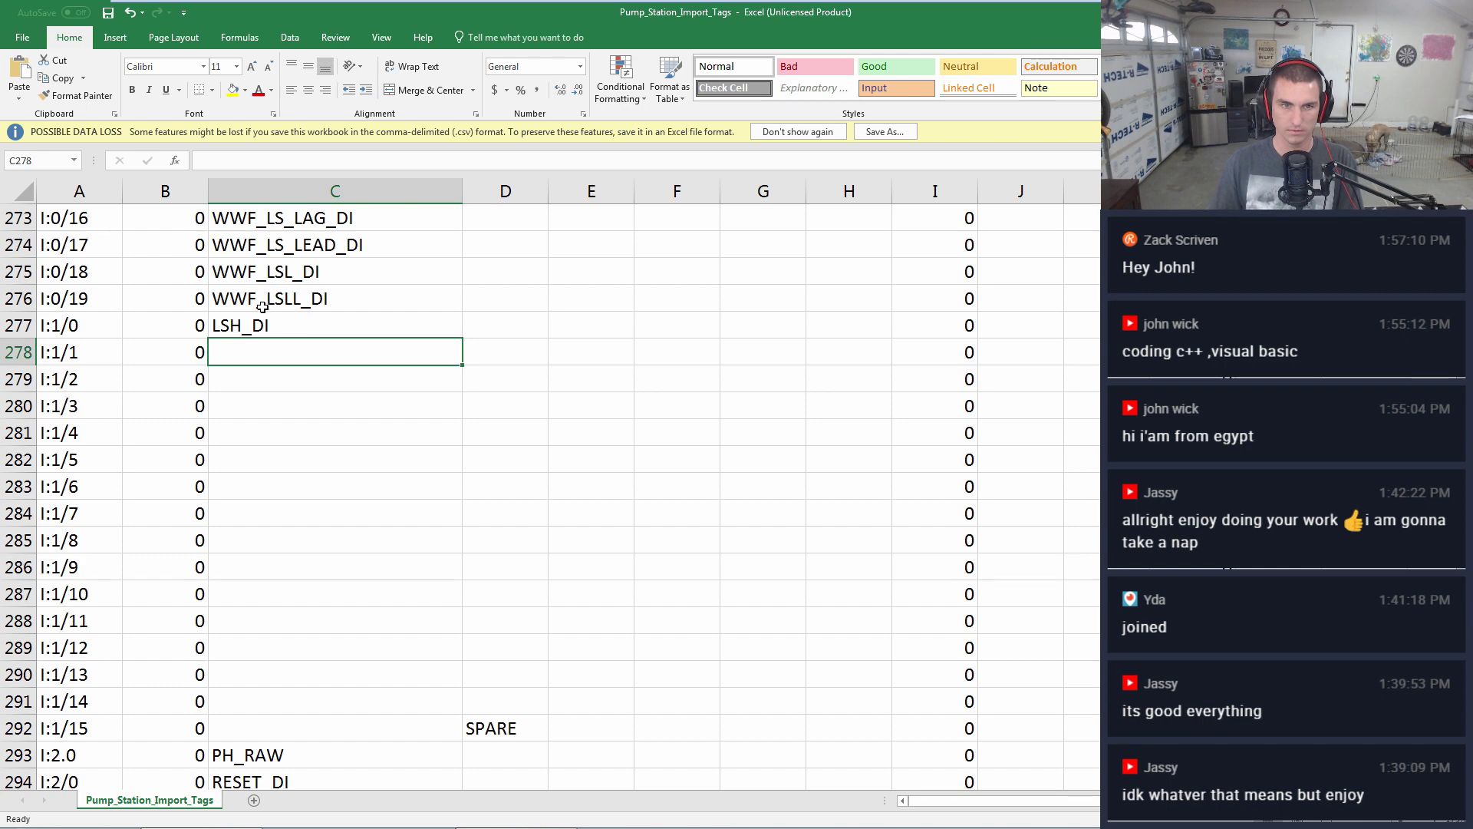
- Replace the I:1/0 input tag name in C277 with WWF_LSH_DI
{"action": "left_click", "coordinate": [264, 313]}
{"action": "type", "text": "WW"}
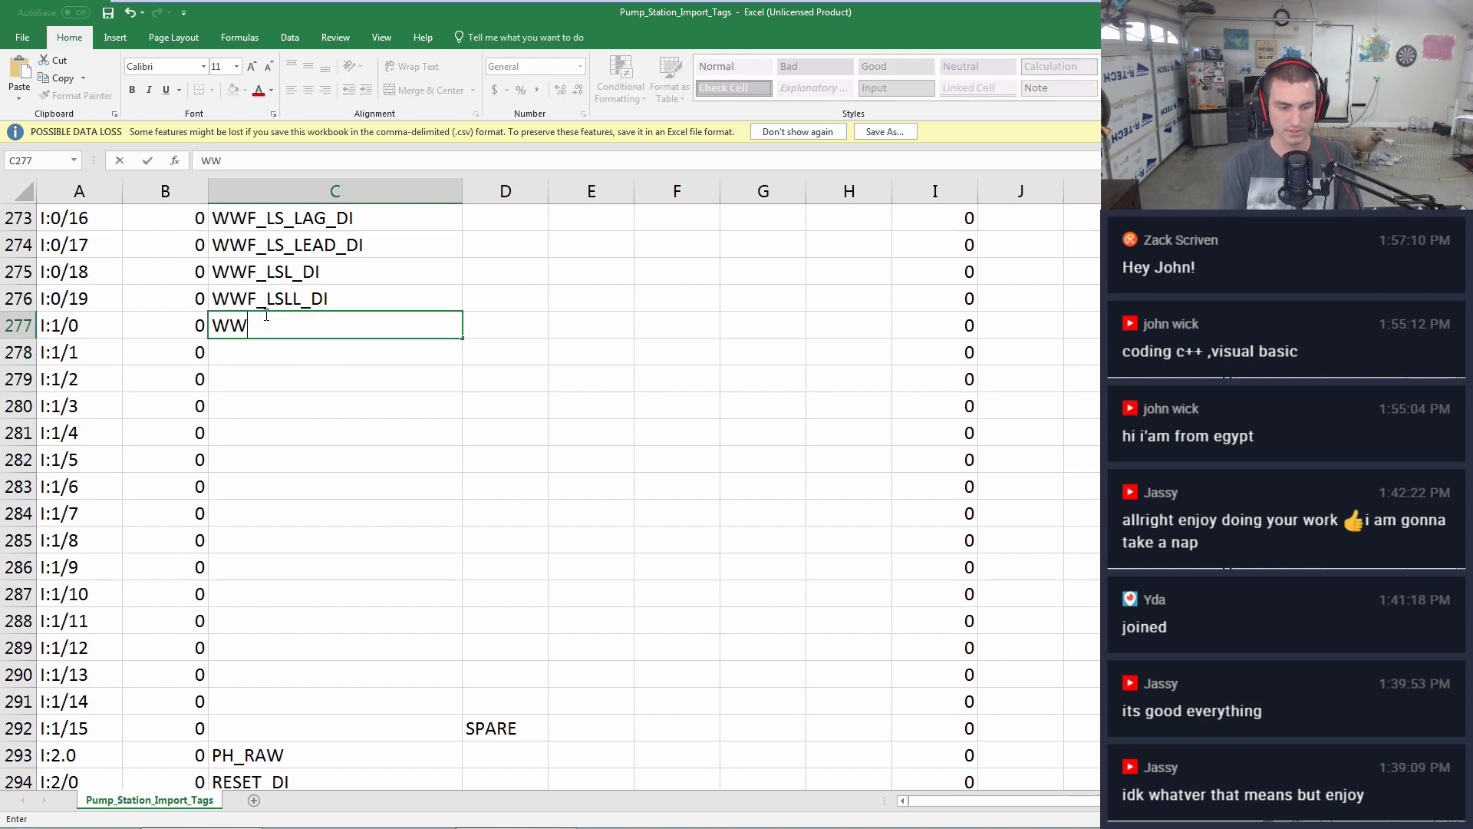
{"action": "type", "text": "F_"}
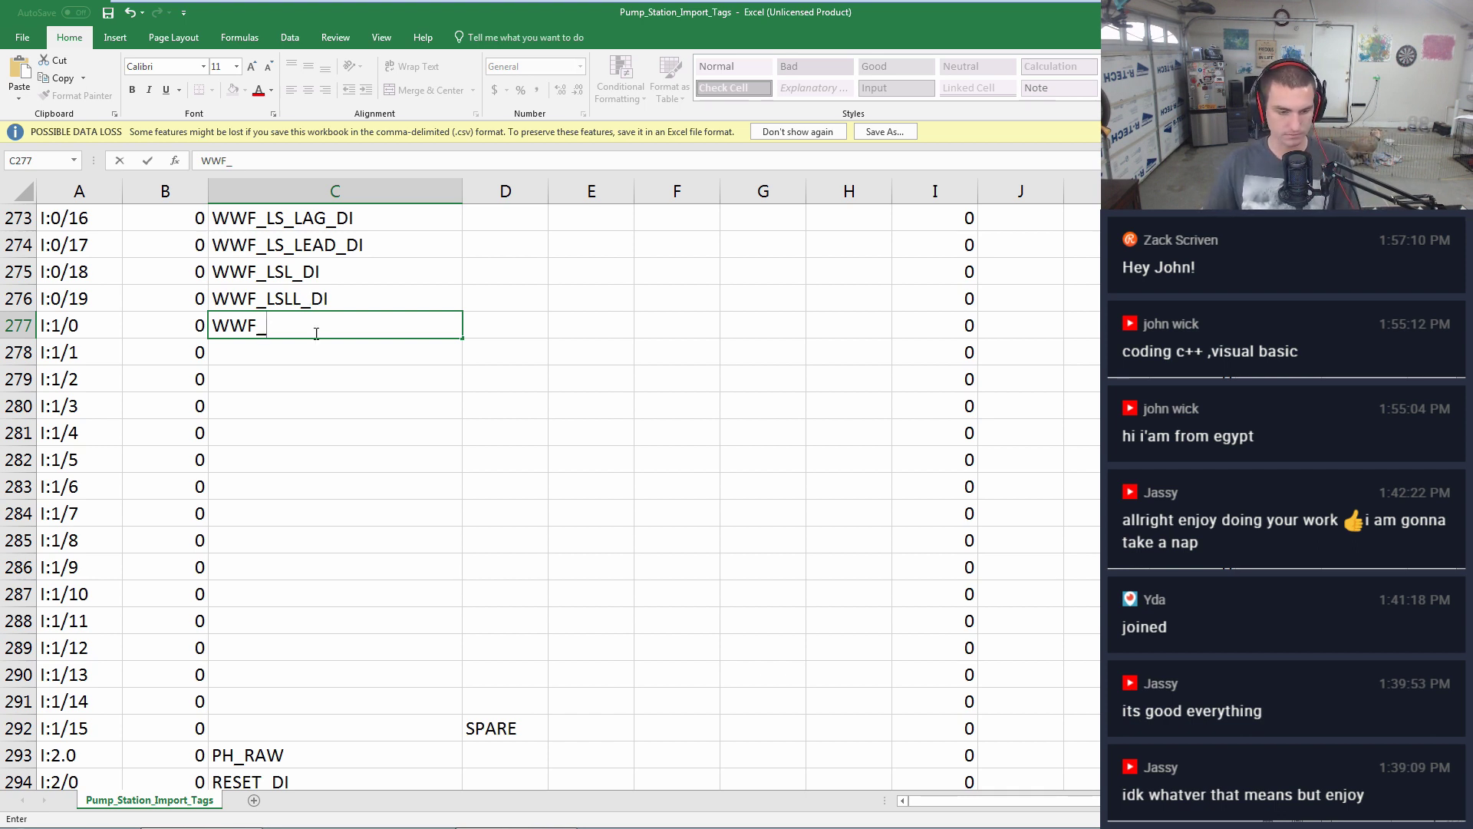
{"action": "left_click", "coordinate": [300, 326]}
{"action": "type", "text": "LSH_DI"}
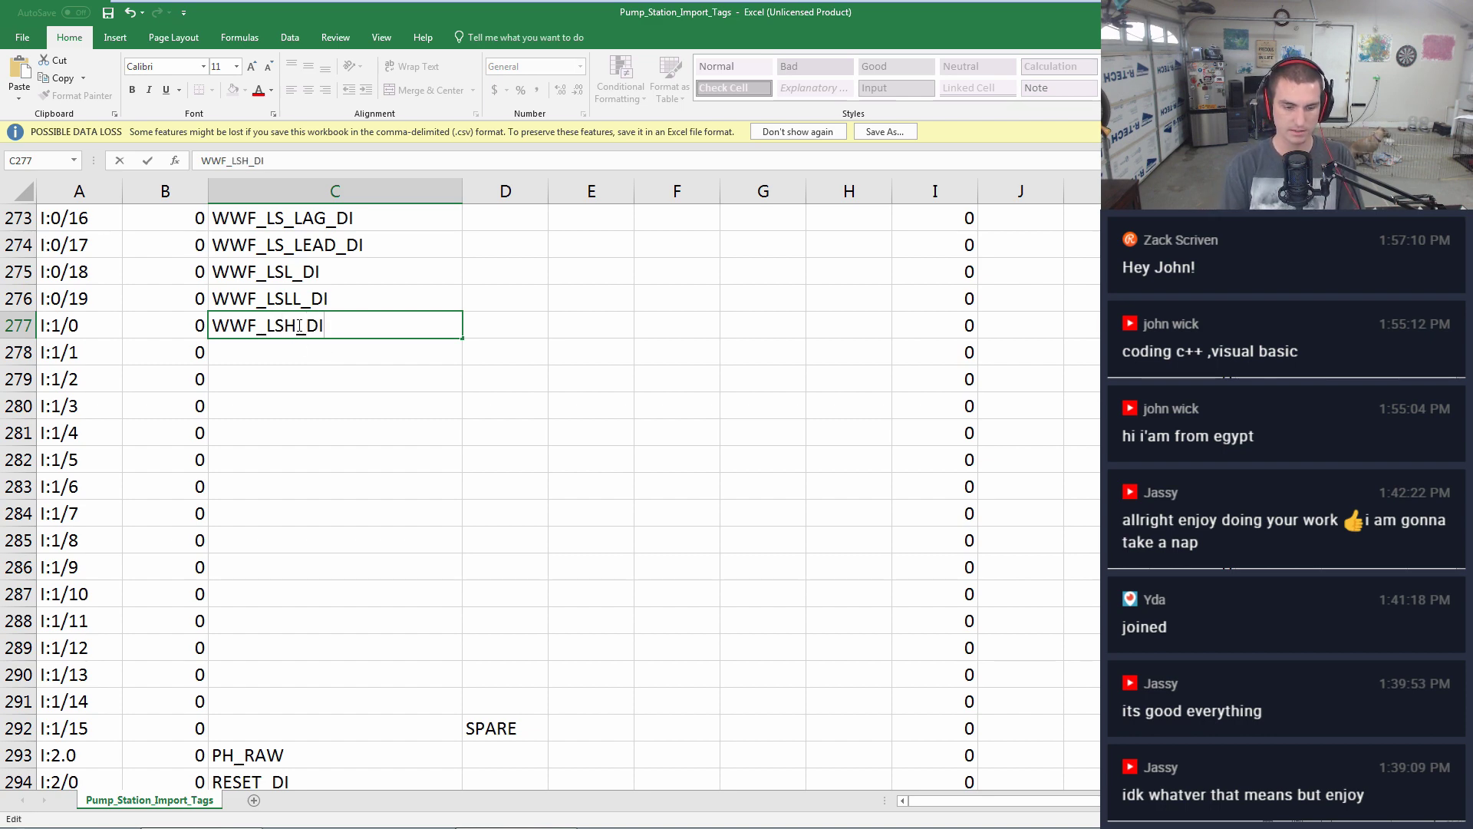
{"action": "key", "text": "Return"}
- Shorten the I:1/0 tag name in C277 to LSH_DI and enter LSL_DI as the I:1/1 tag name in C278
{"action": "scroll", "coordinate": [298, 326], "scroll_direction": "up", "scroll_amount": 2}
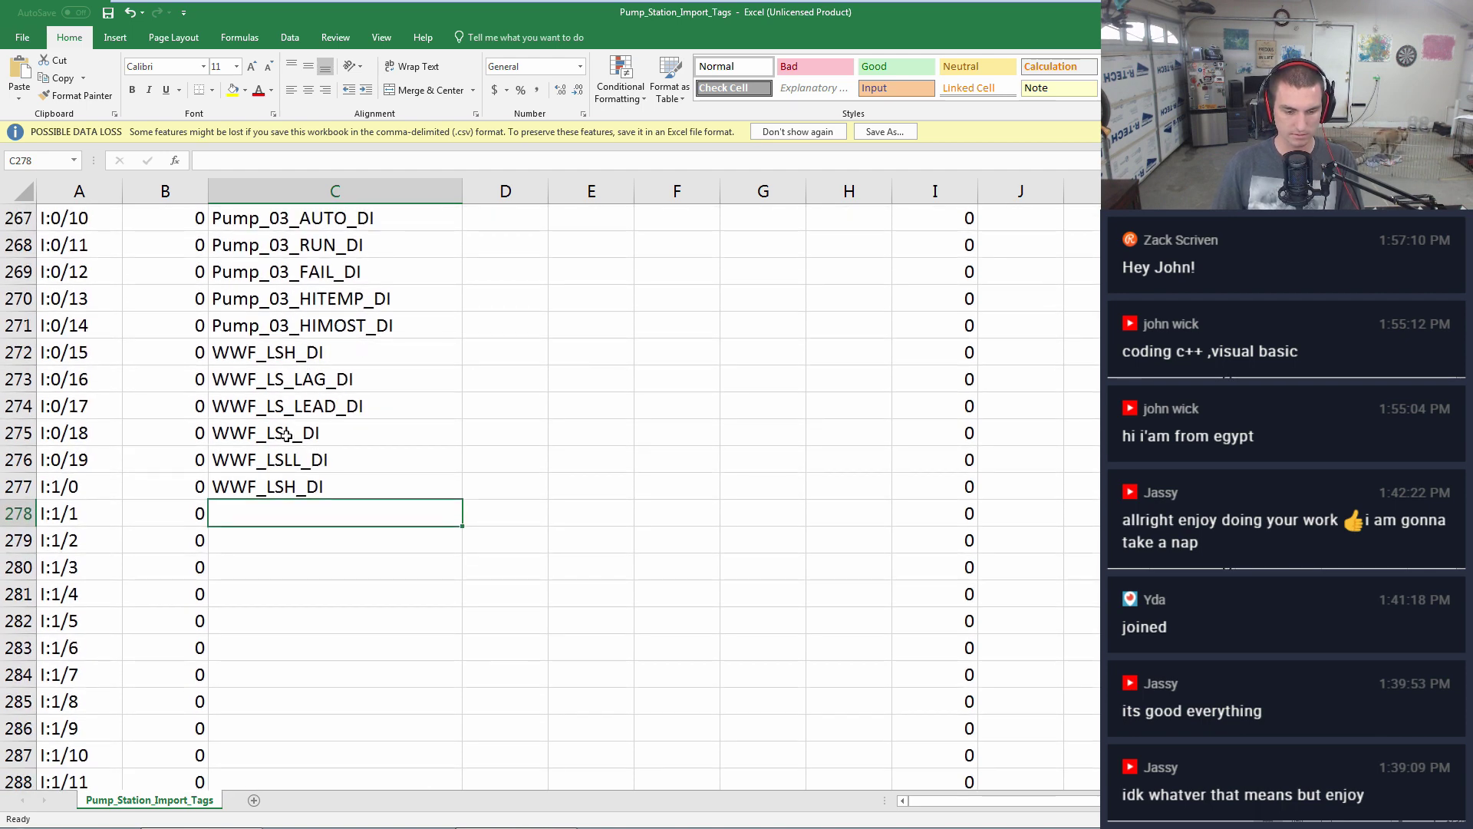
{"action": "double_click", "coordinate": [270, 485]}
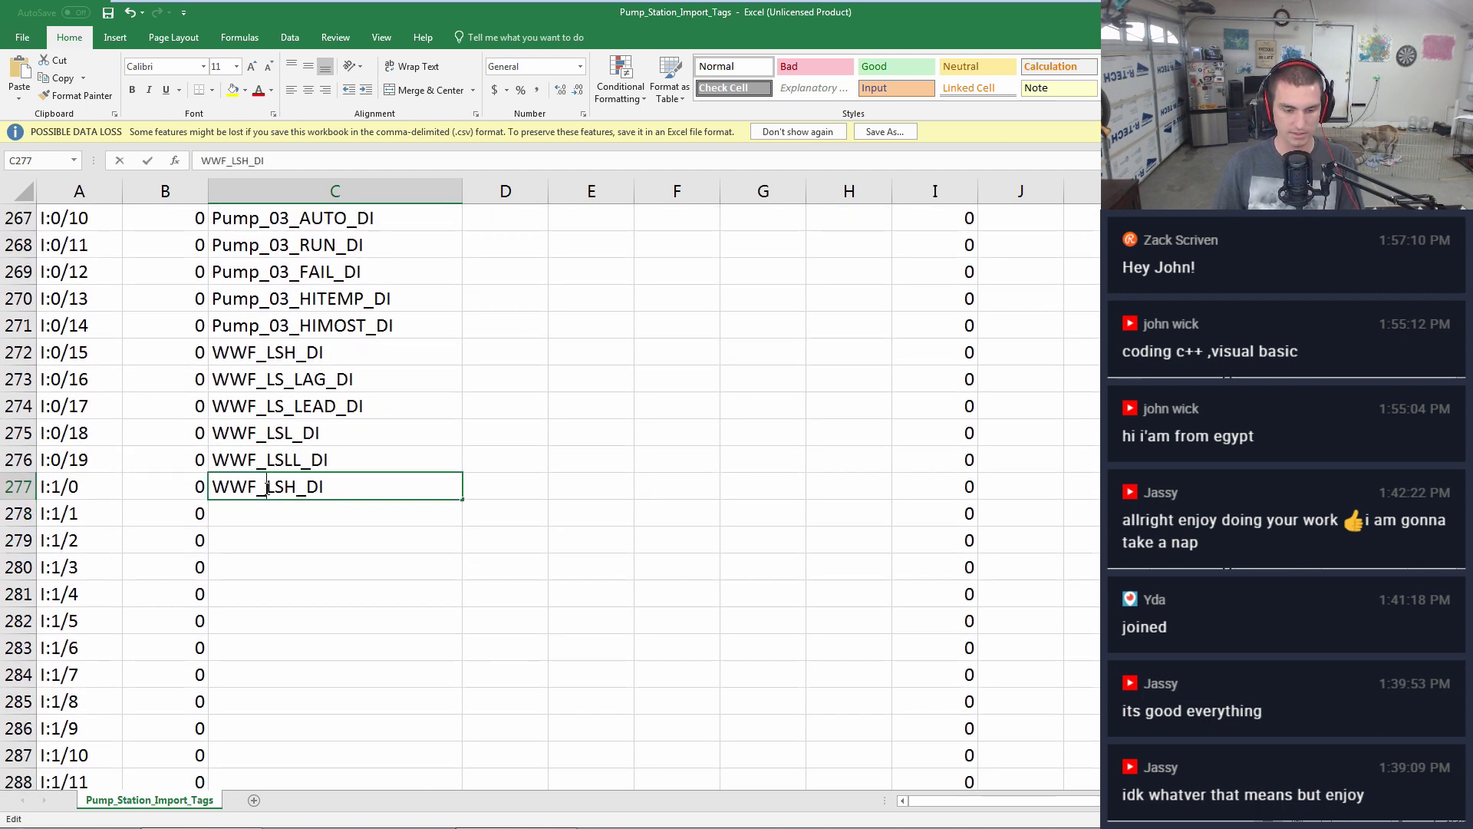
{"action": "key", "text": "Delete"}
{"action": "key", "text": "Return"}
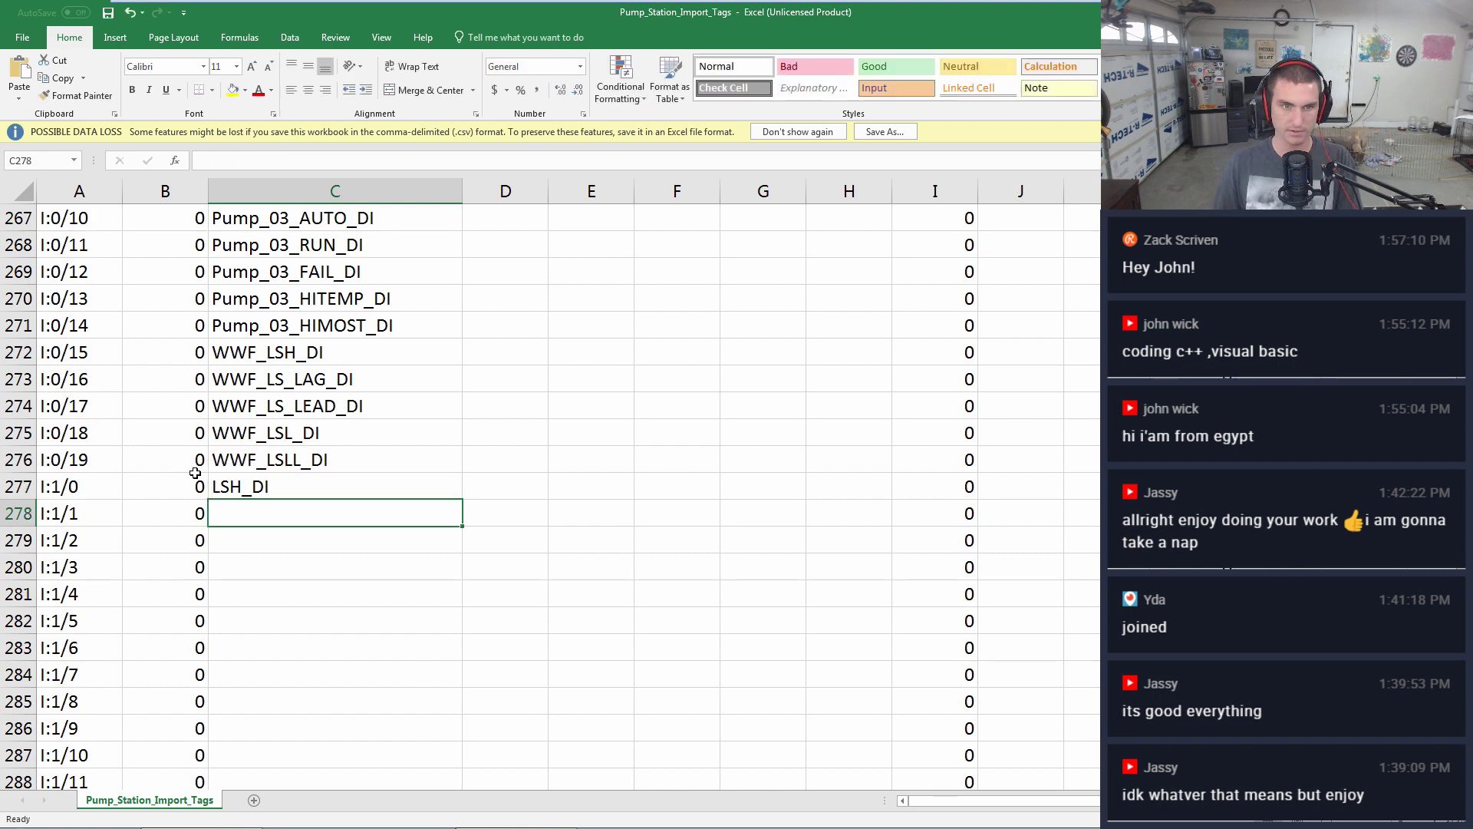
{"action": "type", "text": "LSL_DID"}
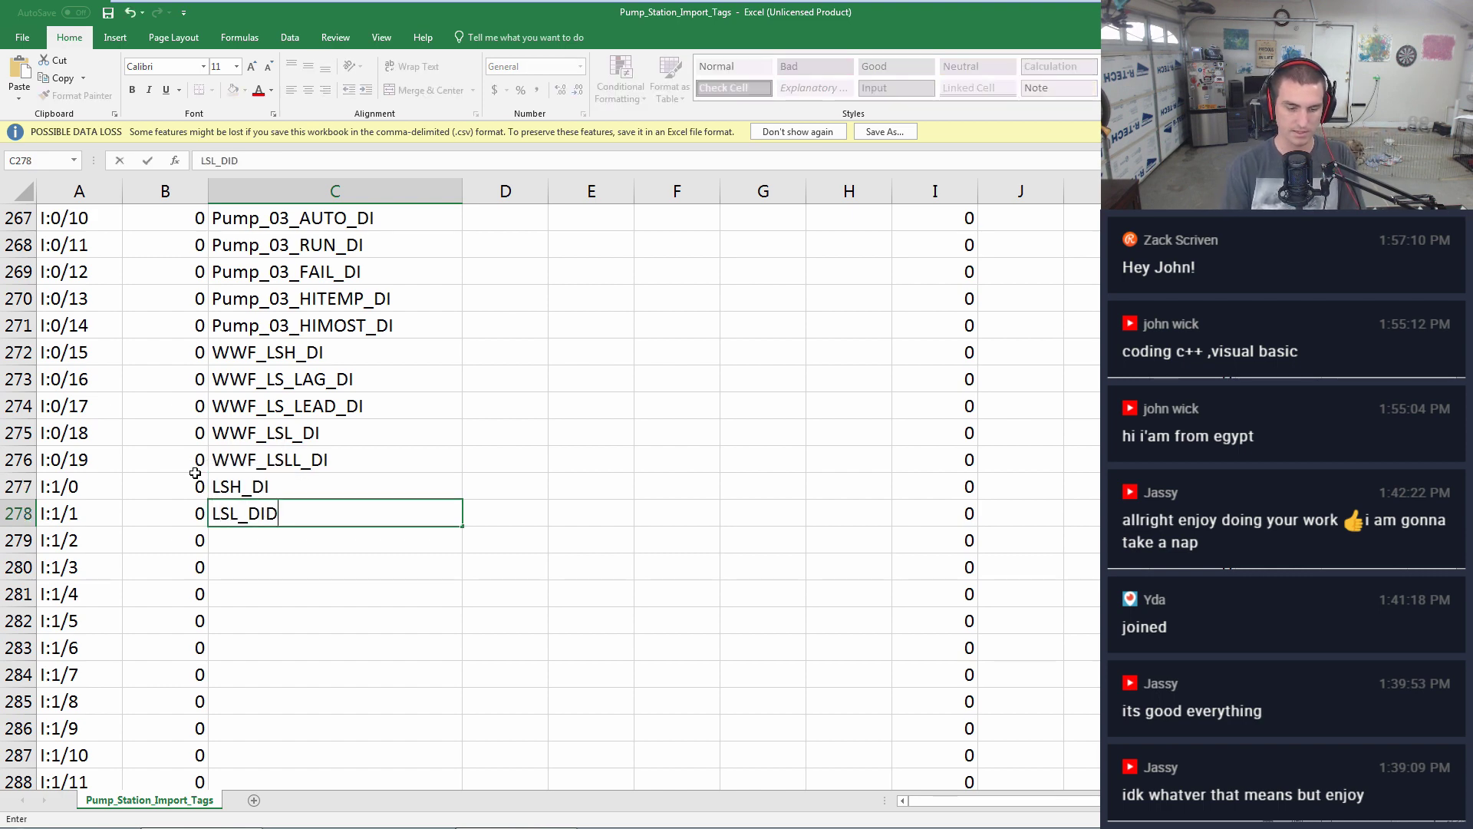
{"action": "key", "text": "Return"}
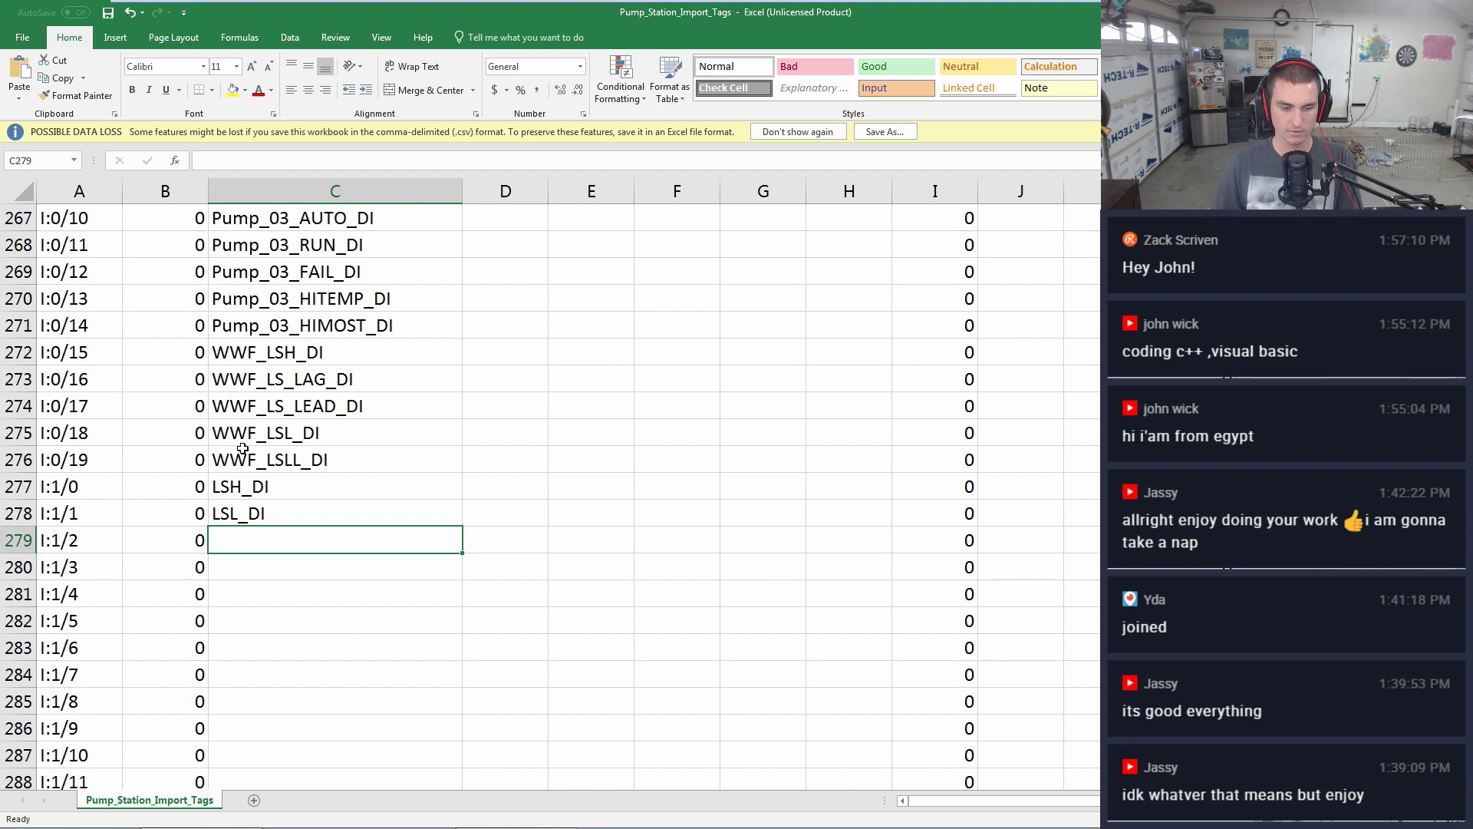
- Insert the device number 1 into the I:1/0 and I:1/1 tag names, making them LSH_1_DI and LSL_1_DI
{"action": "left_click", "coordinate": [248, 485]}
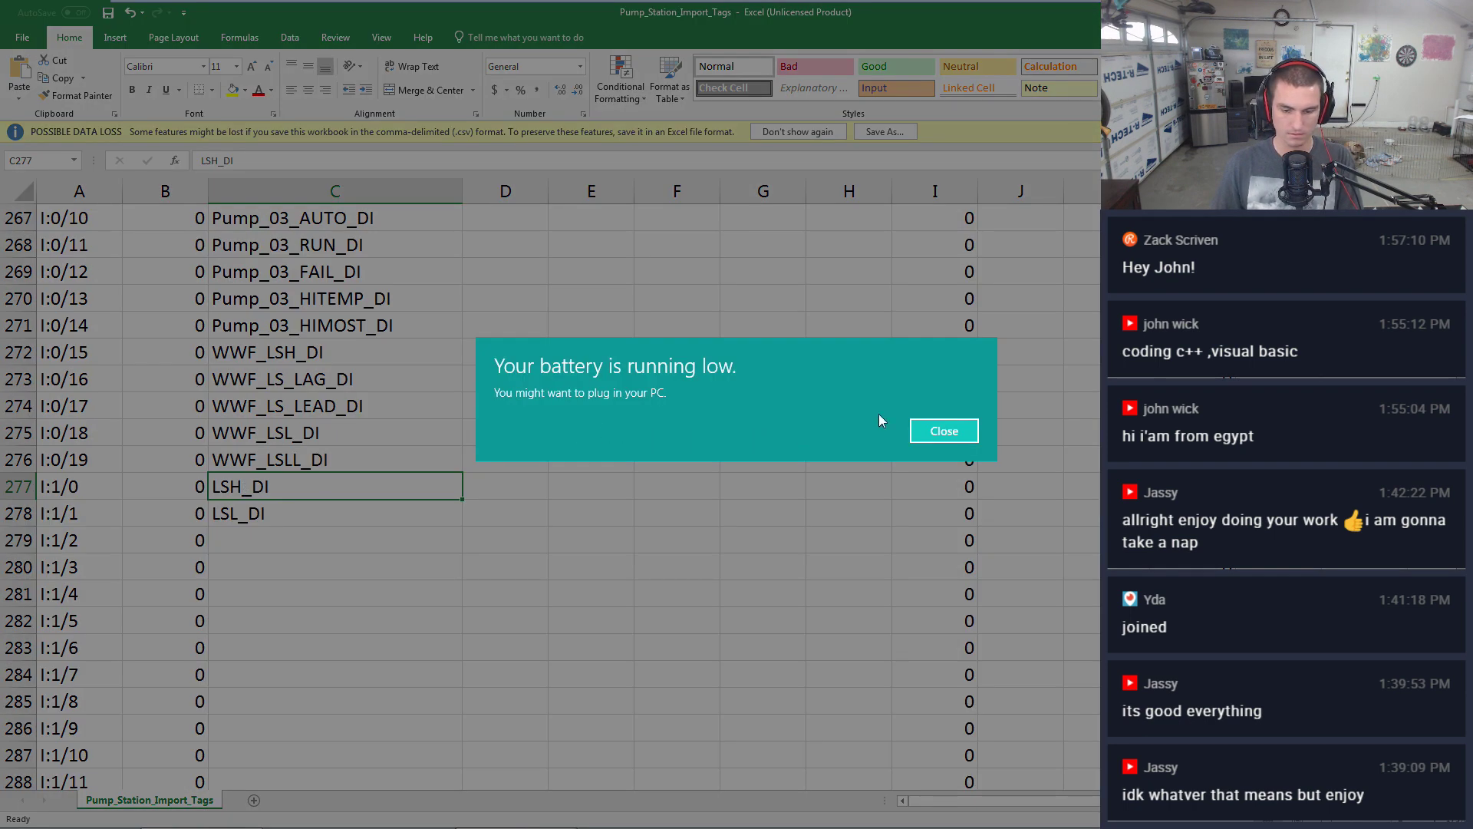
{"action": "left_click", "coordinate": [937, 433]}
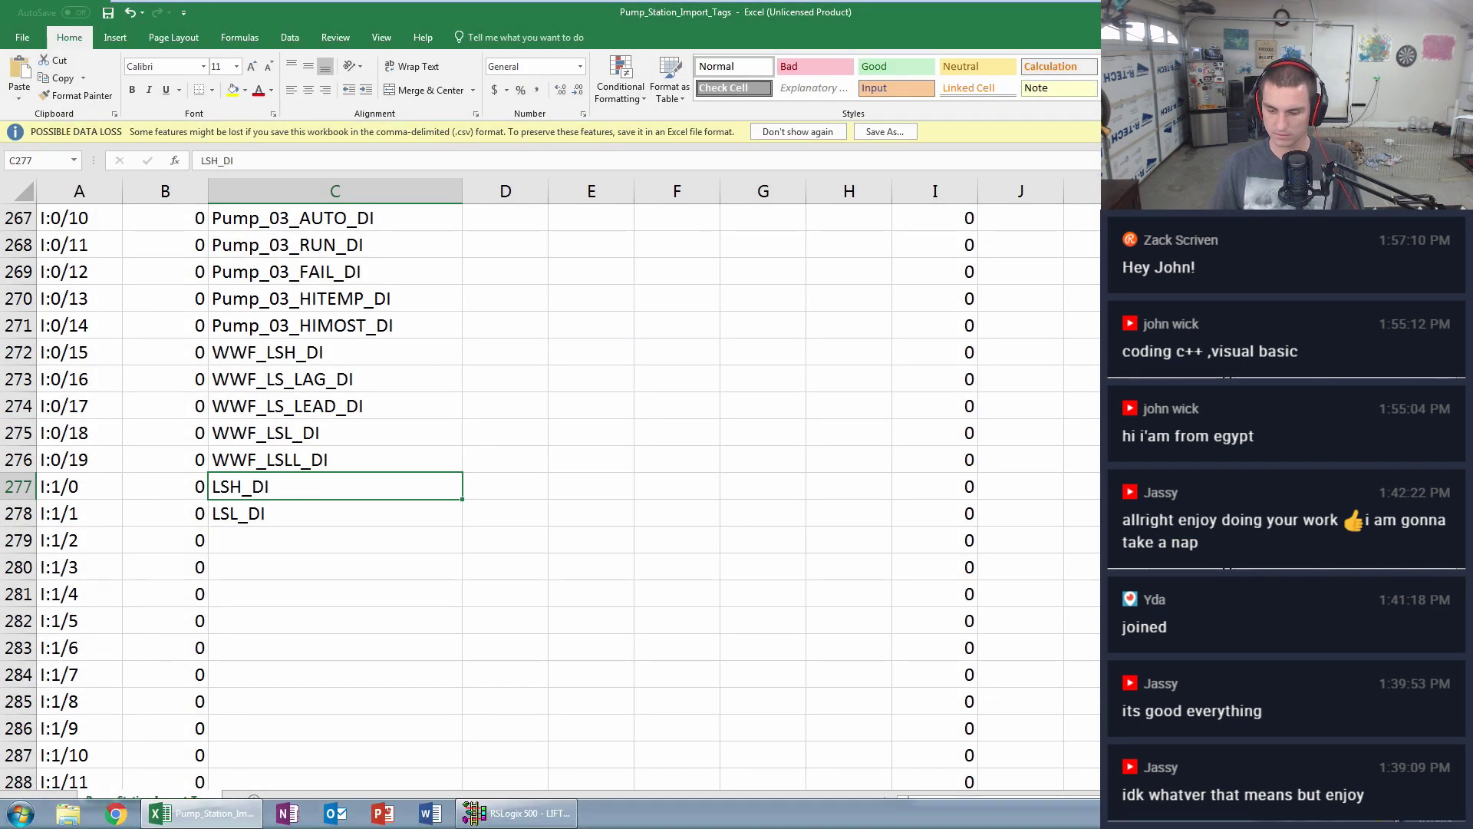
{"action": "double_click", "coordinate": [253, 488]}
{"action": "type", "text": "_1"}
{"action": "key", "text": "Return"}
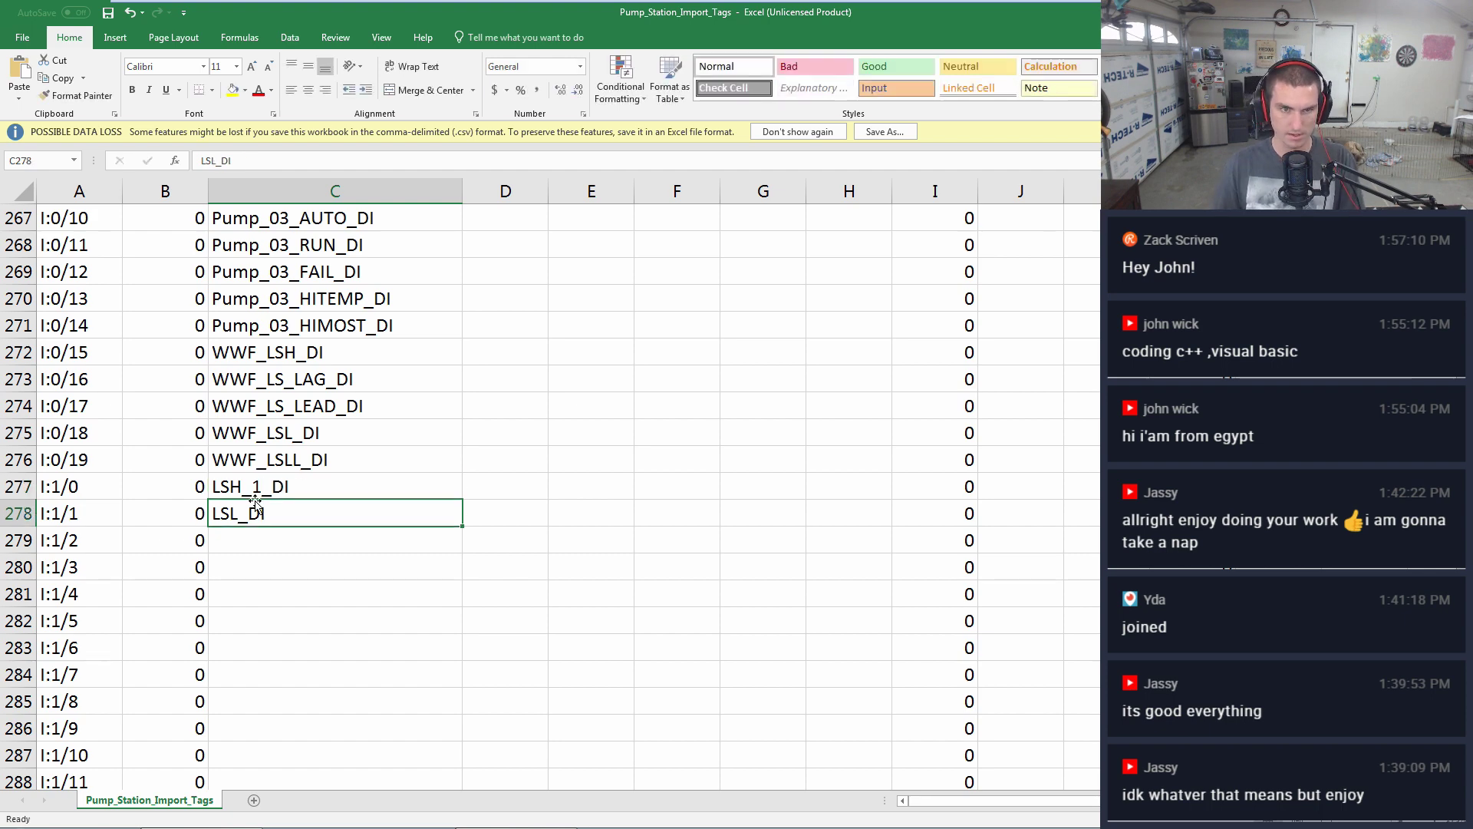
{"action": "double_click", "coordinate": [251, 514]}
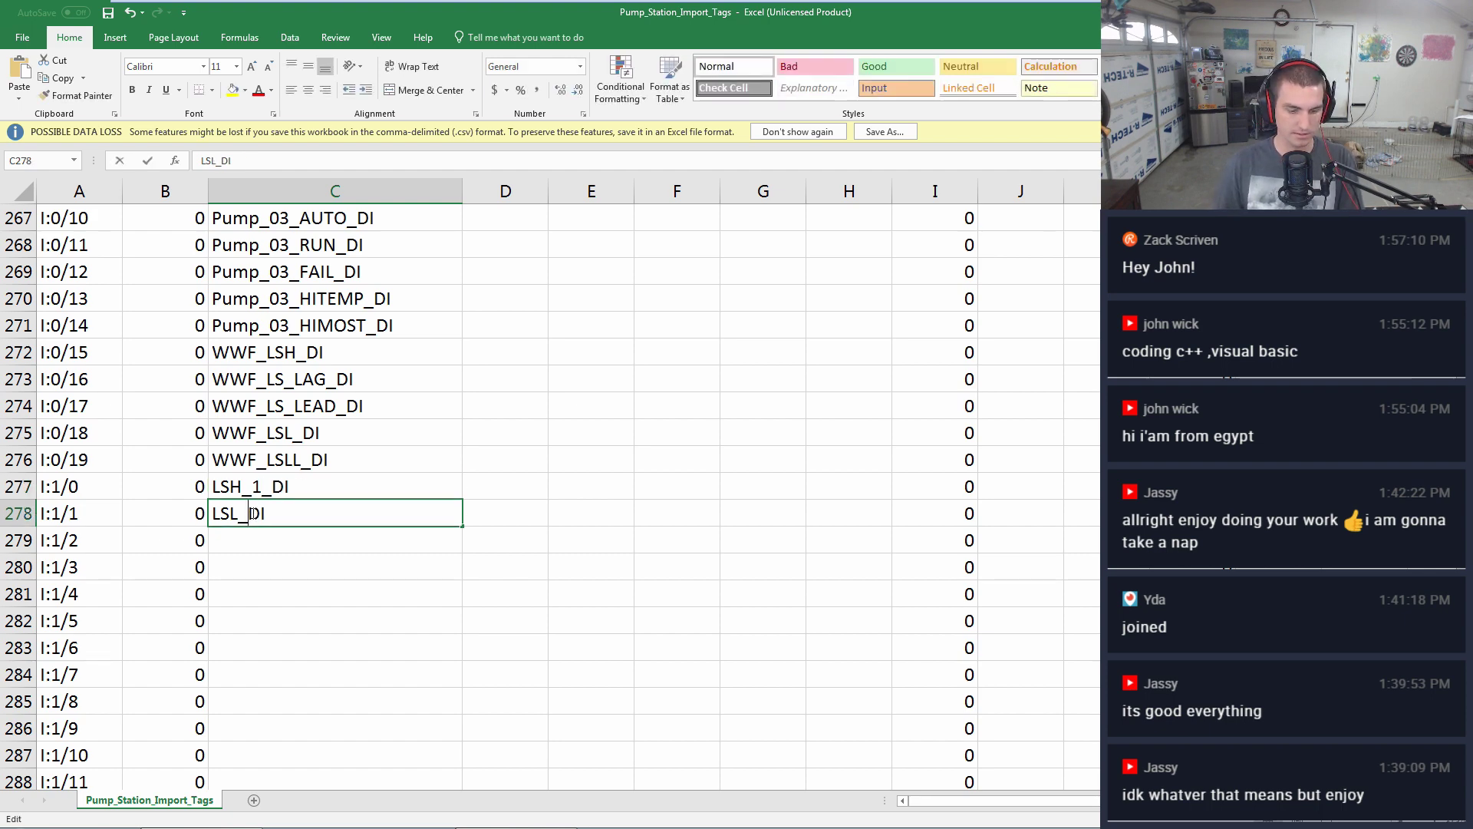
{"action": "type", "text": "1_"}
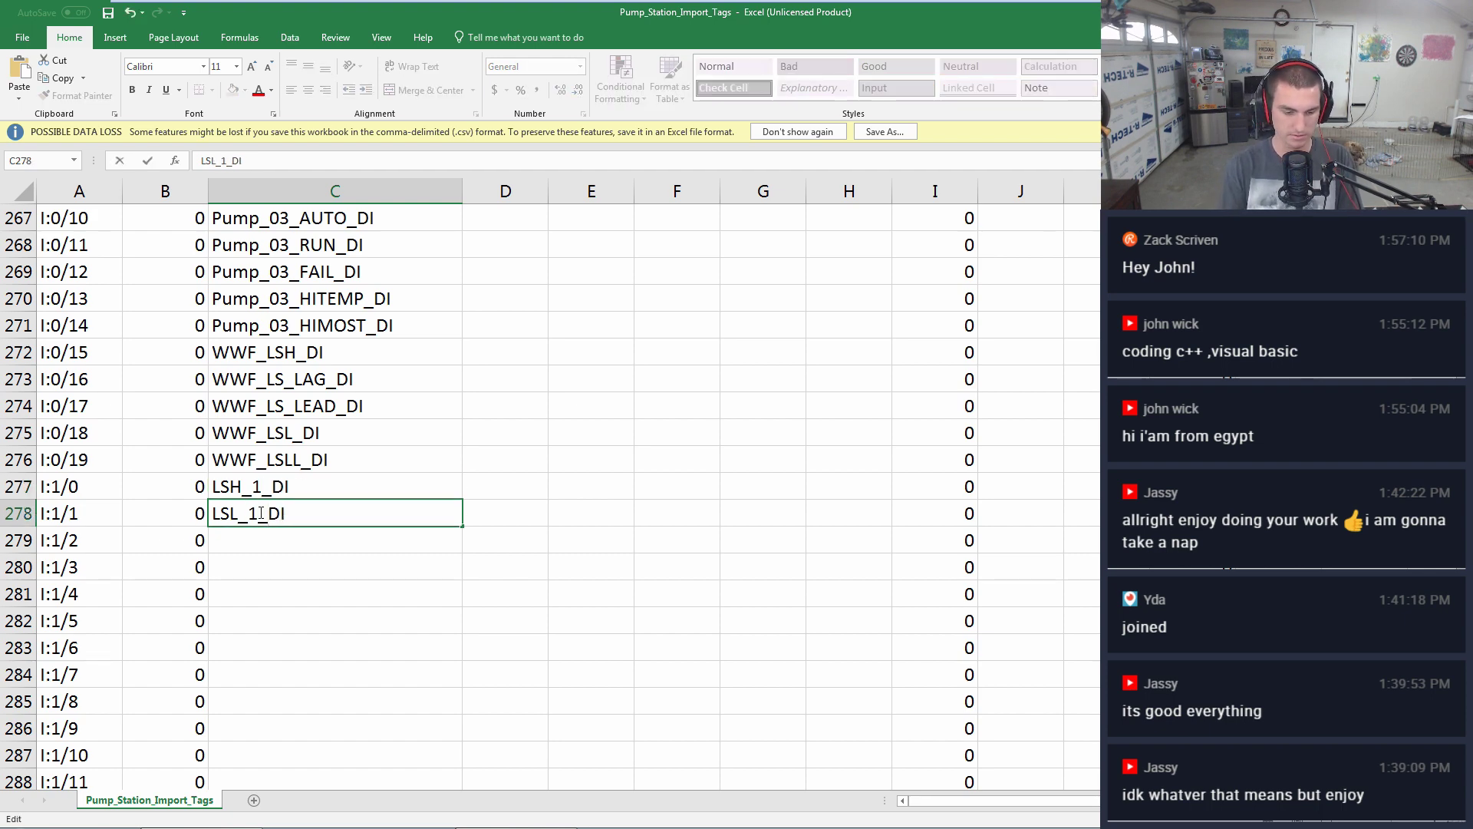
{"action": "key", "text": "Return"}
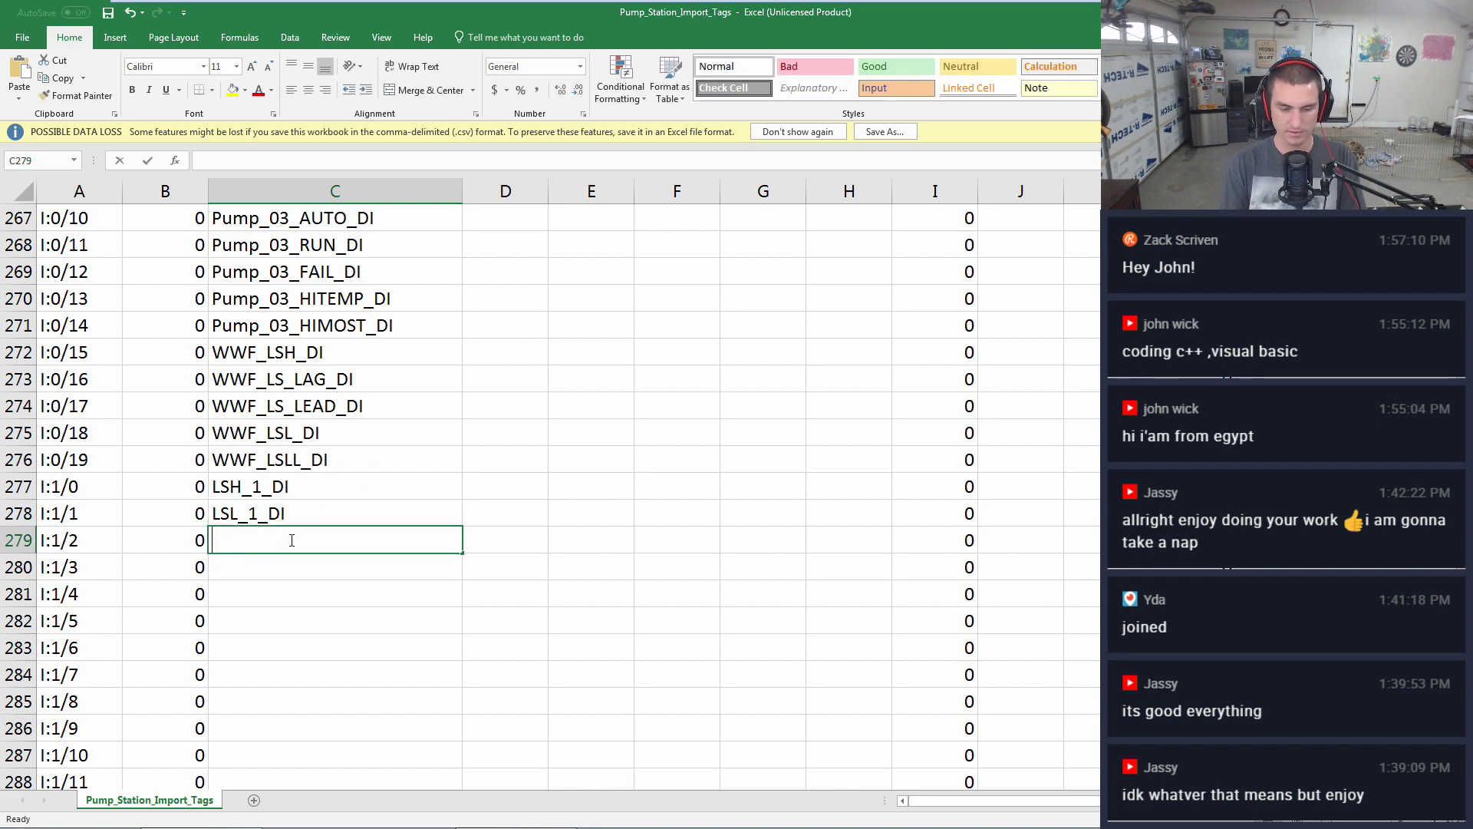
- Enter AIT_1_FAULT_DI as the I:1/2 input tag name in C279
{"action": "type", "text": "AIT_"}
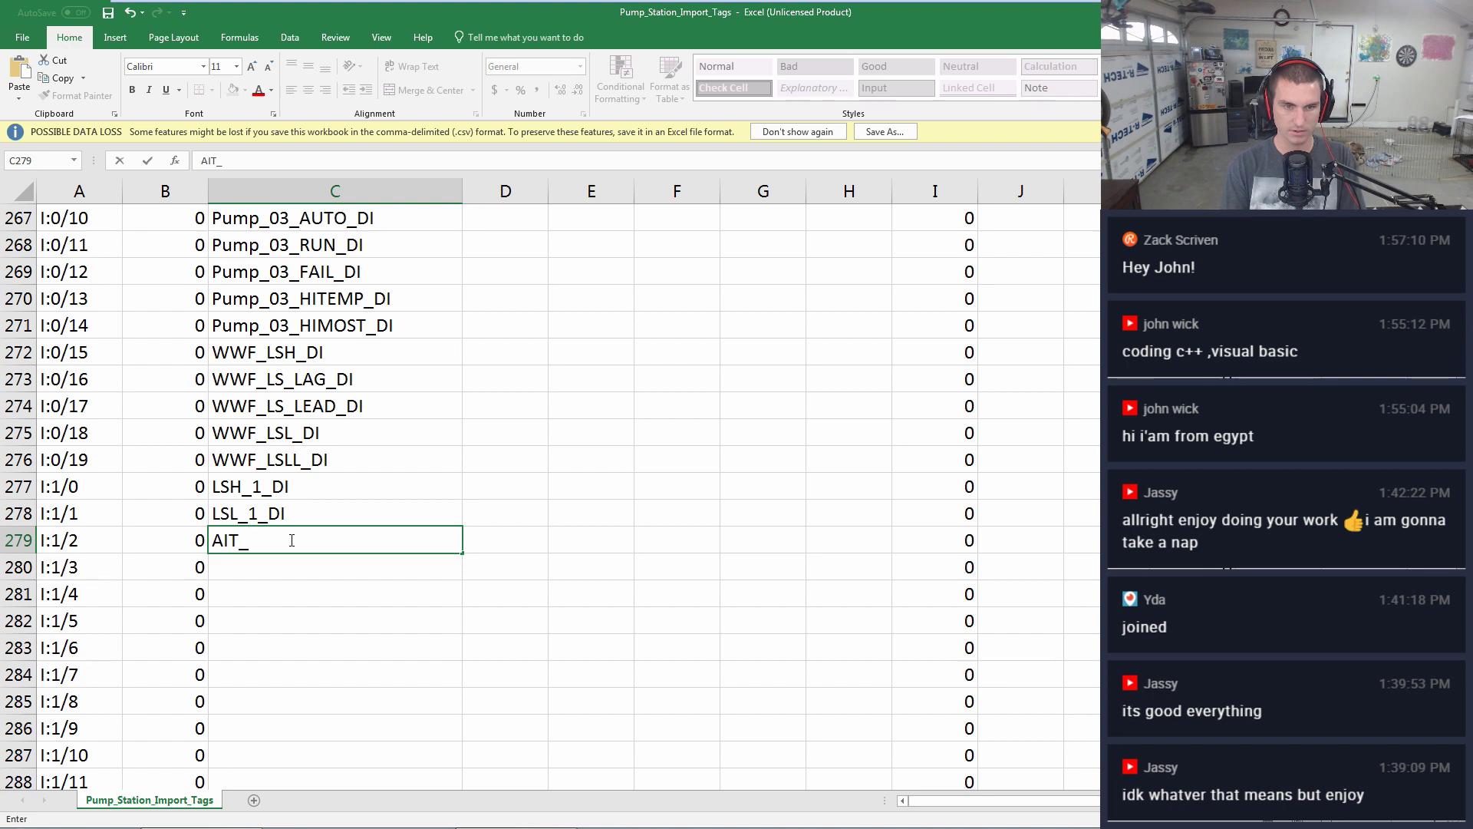
{"action": "type", "text": "1_FAULT_di"}
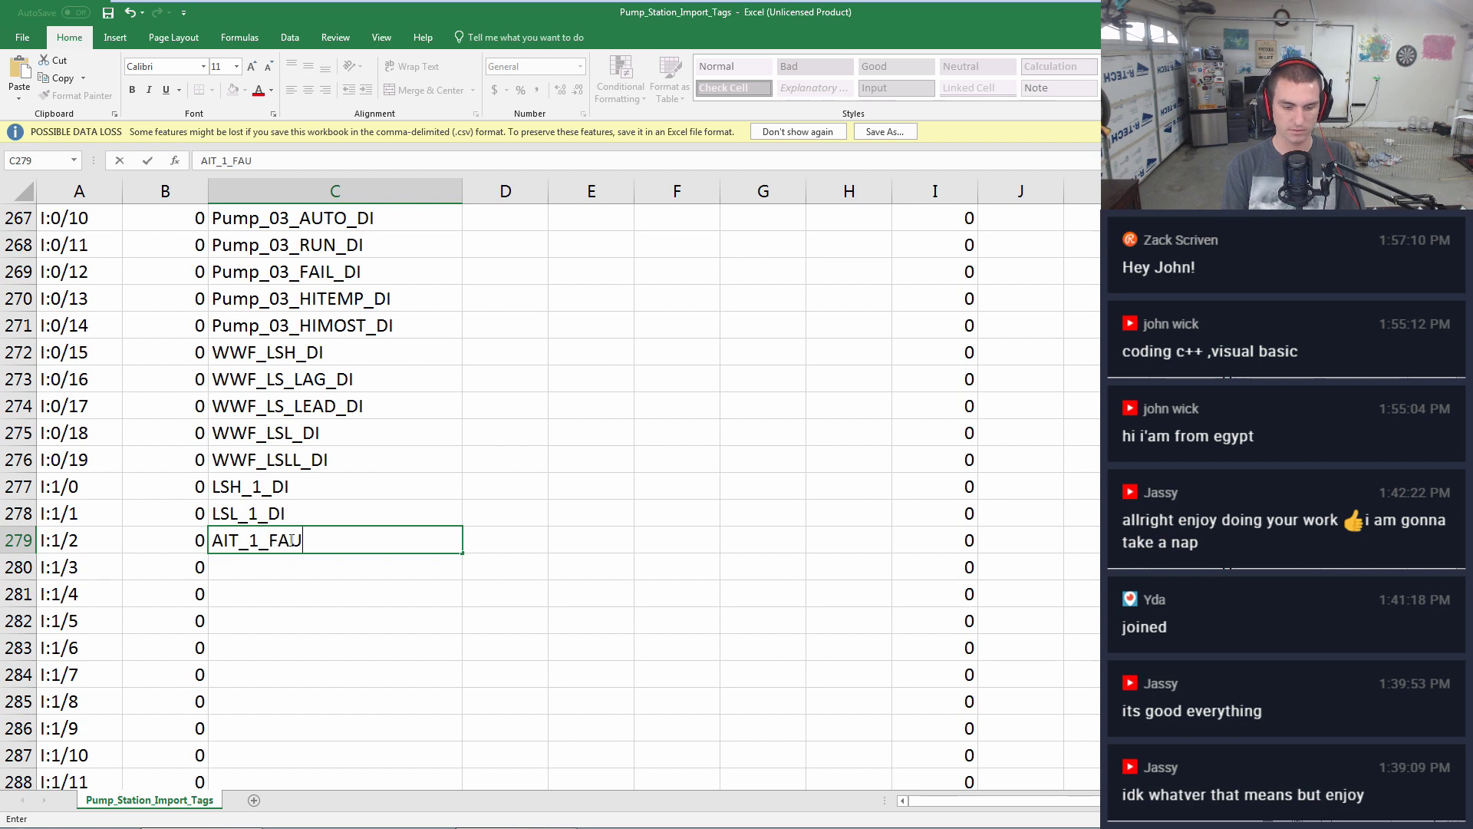
{"action": "key", "text": "BackSpace"}
{"action": "key", "text": "BackSpace"}
{"action": "type", "text": "DI"}
{"action": "key", "text": "Return"}
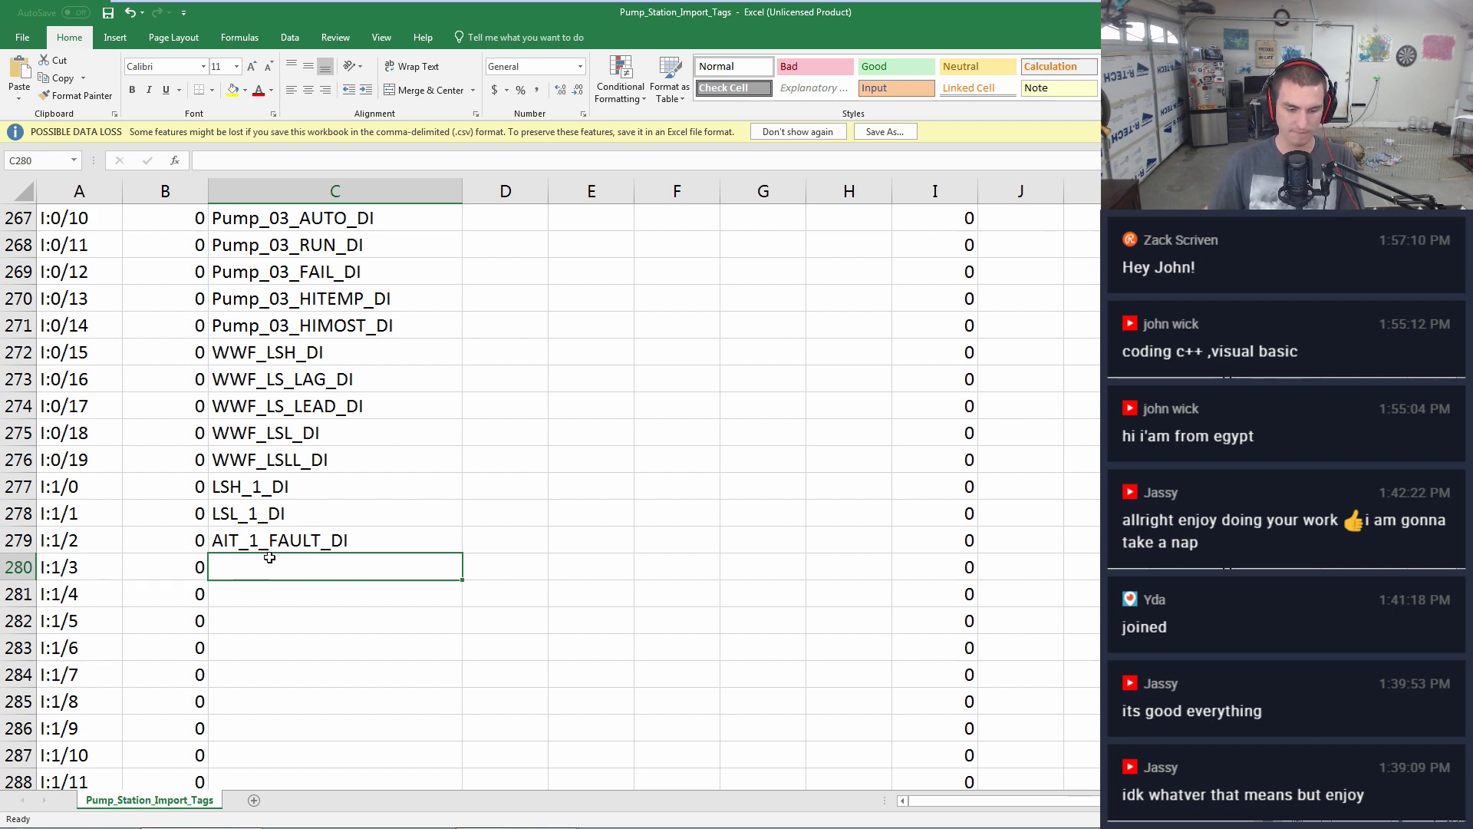
- Enter AIT_2_FAULT_DI as the I:1/3 input tag name in C280
{"action": "type", "text": "ai"}
{"action": "key", "text": "BackSpace"}
{"action": "key", "text": "BackSpace"}
{"action": "key", "text": "BackSpace"}
{"action": "type", "text": "AIT_D"}
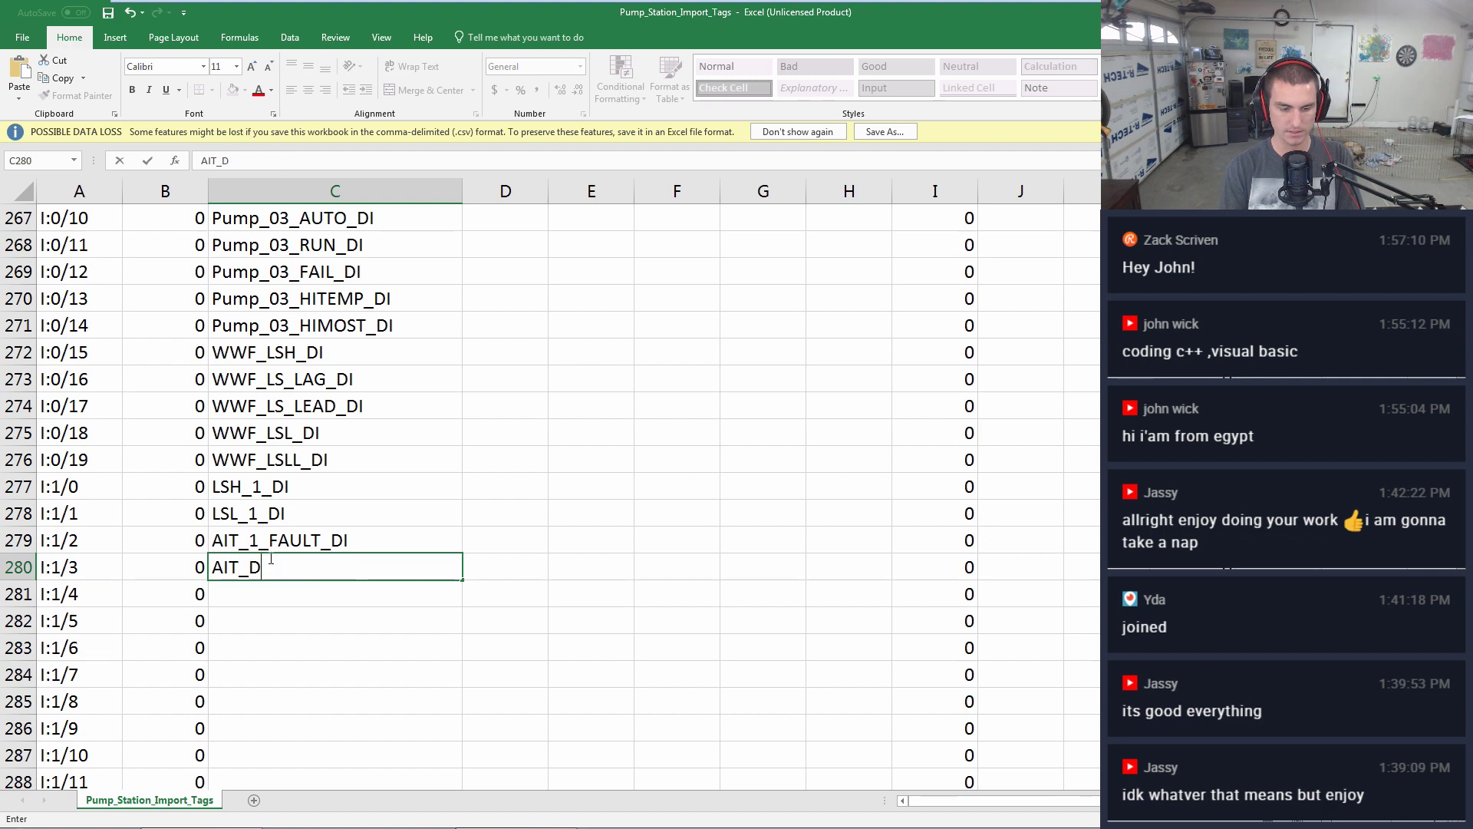
{"action": "key", "text": "BackSpace"}
{"action": "type", "text": "2_FAULT"}
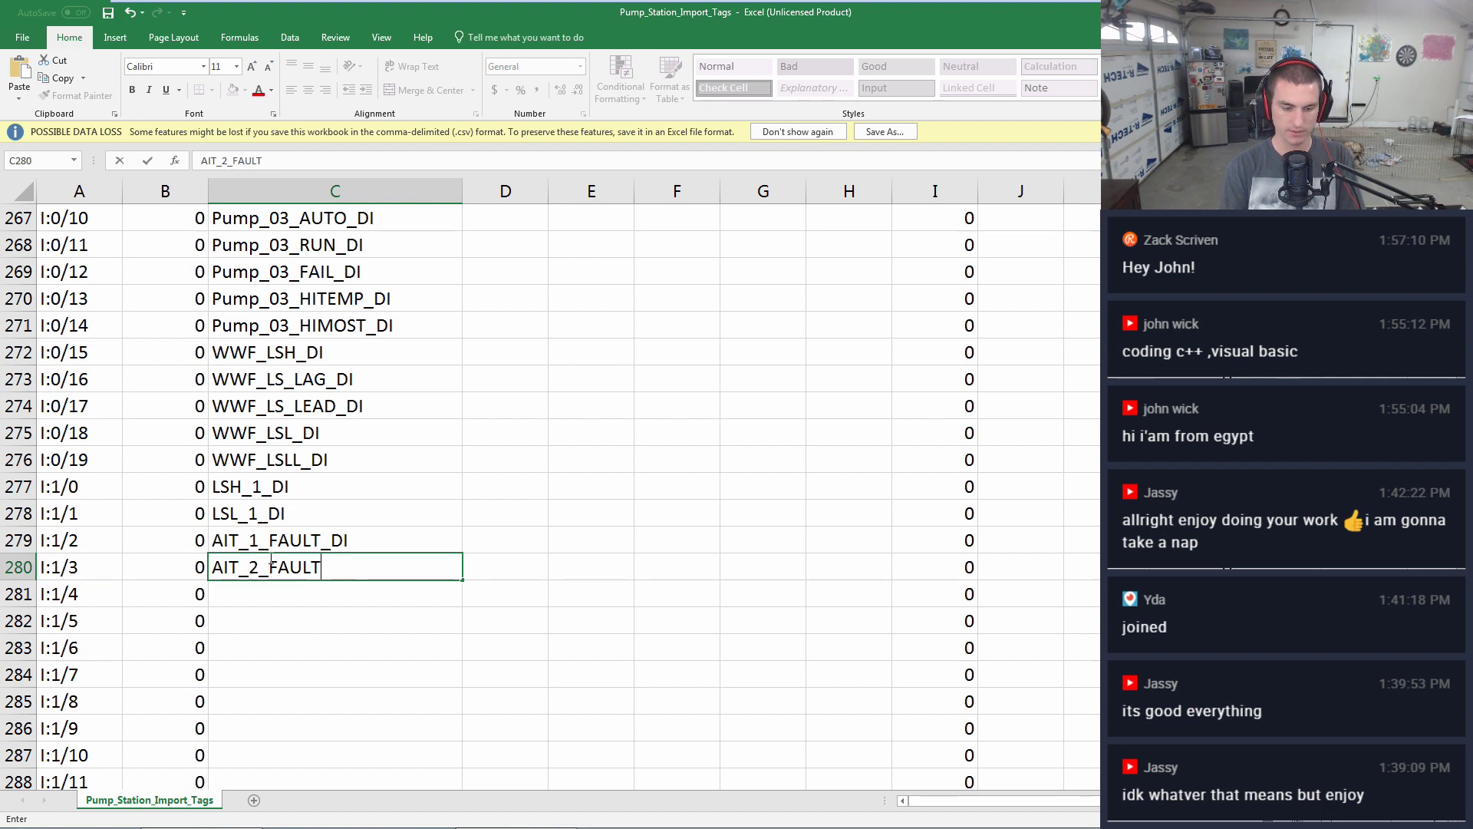
{"action": "type", "text": "_DI"}
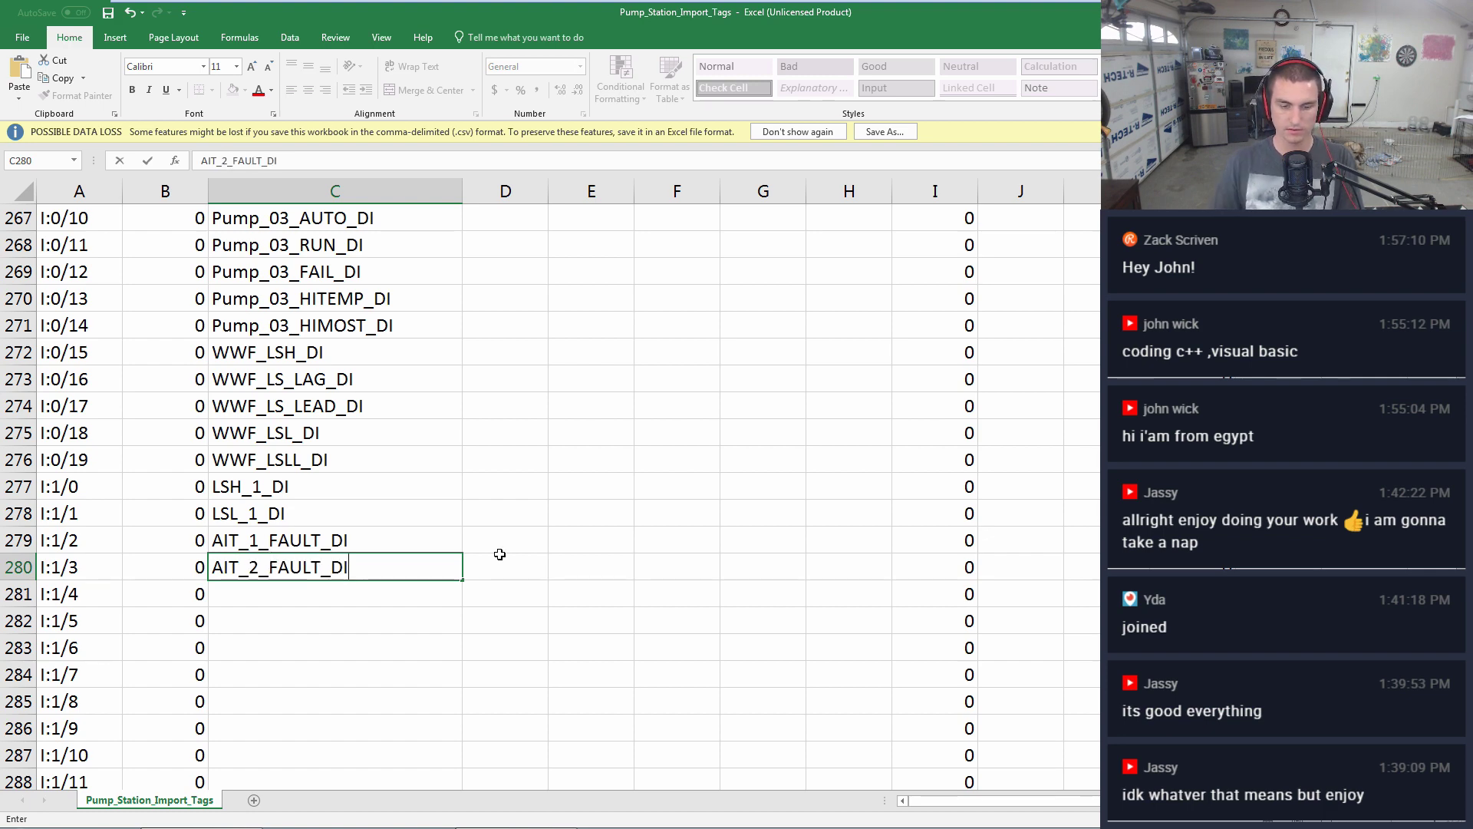
{"action": "left_click", "coordinate": [628, 618]}
- Describe the two AIT fault inputs in D279 and D280 as "Oil in water sensor" and "Gas detector transmitter"
{"action": "scroll", "coordinate": [648, 604], "scroll_direction": "down", "scroll_amount": 6}
{"action": "scroll", "coordinate": [647, 605], "scroll_direction": "down", "scroll_amount": 4}
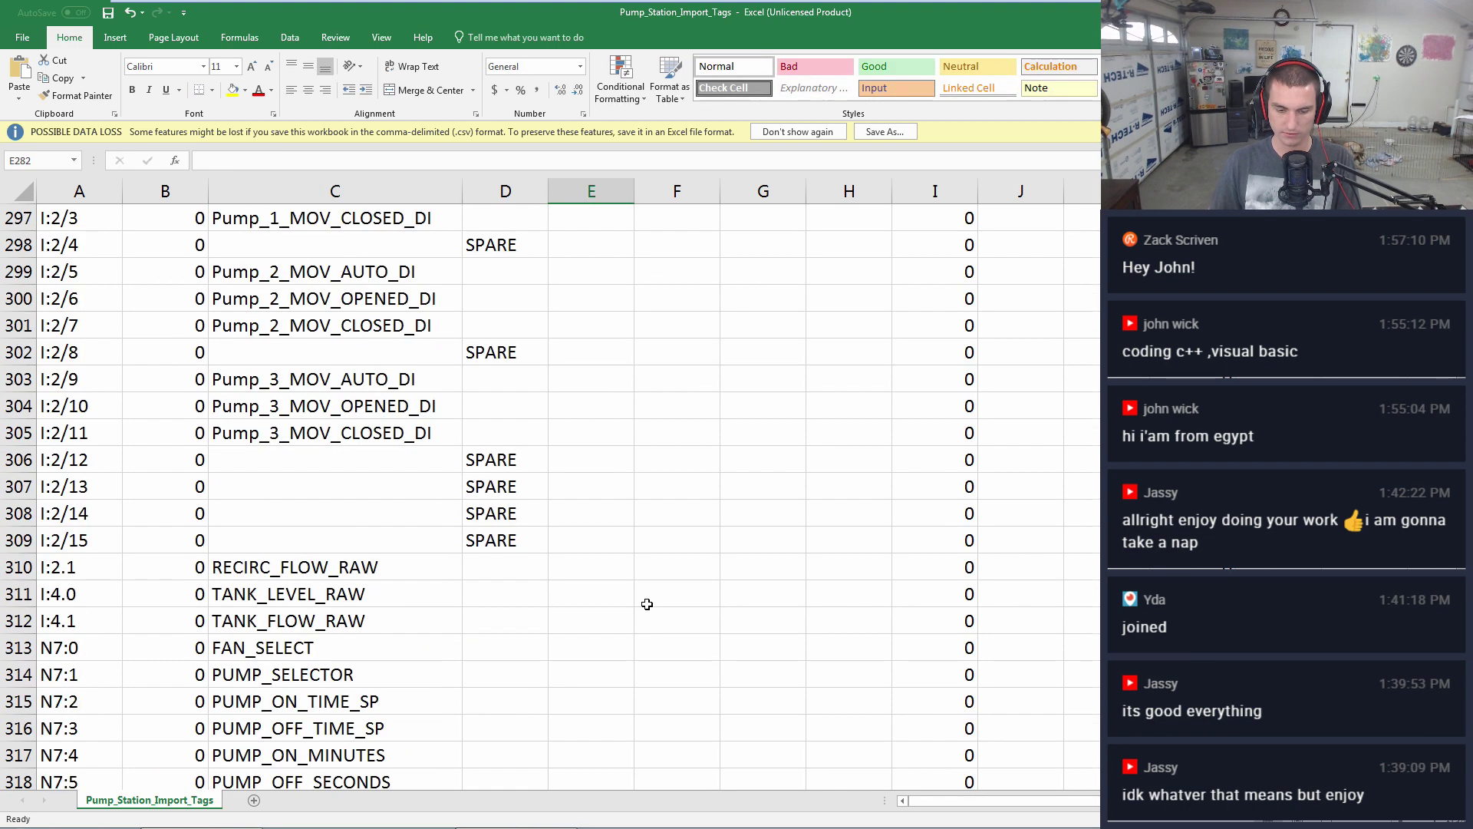
{"action": "scroll", "coordinate": [645, 602], "scroll_direction": "up", "scroll_amount": 10}
{"action": "left_click", "coordinate": [510, 544]}
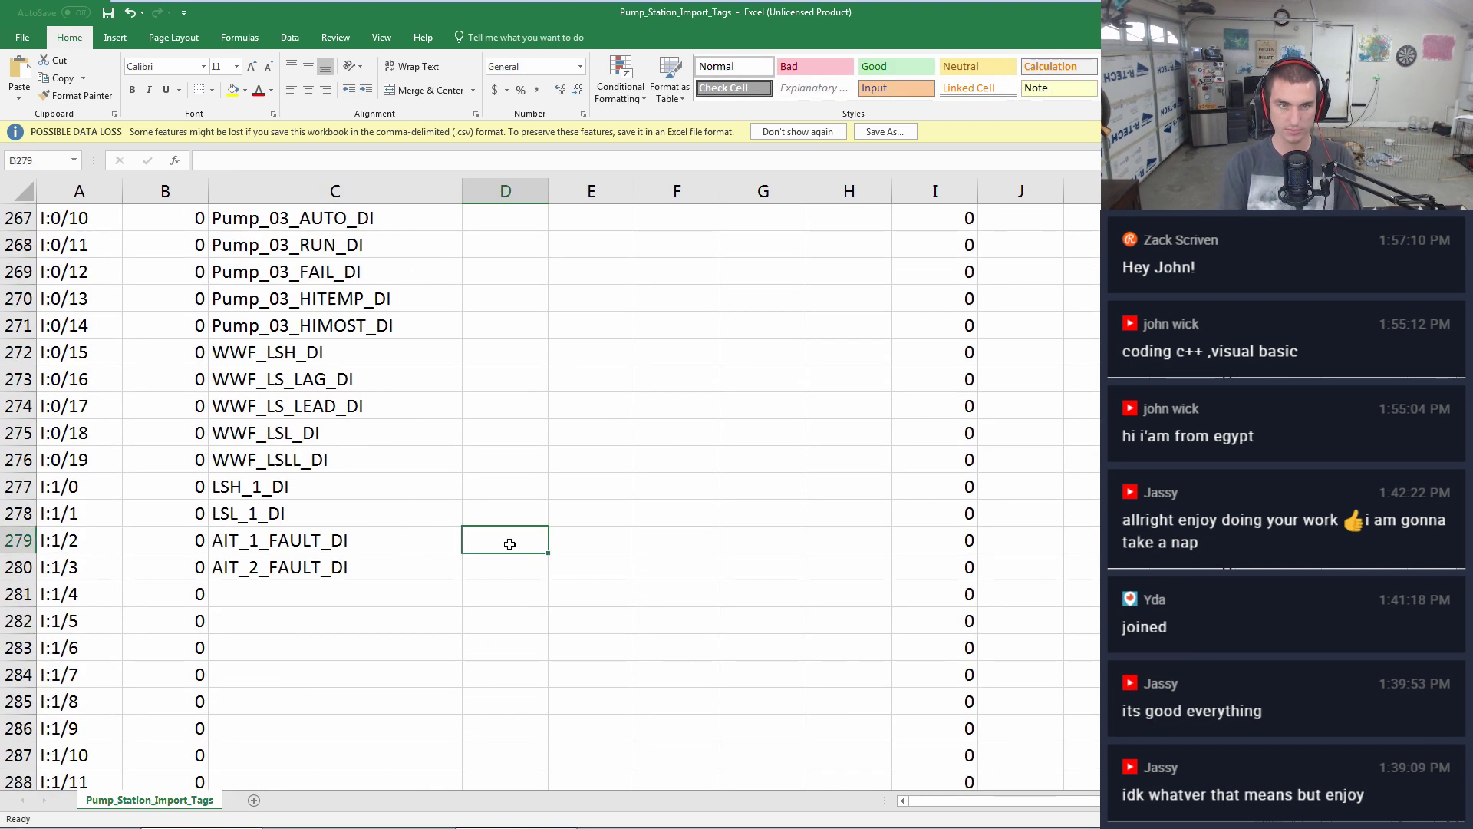
{"action": "type", "text": "Oil in water "}
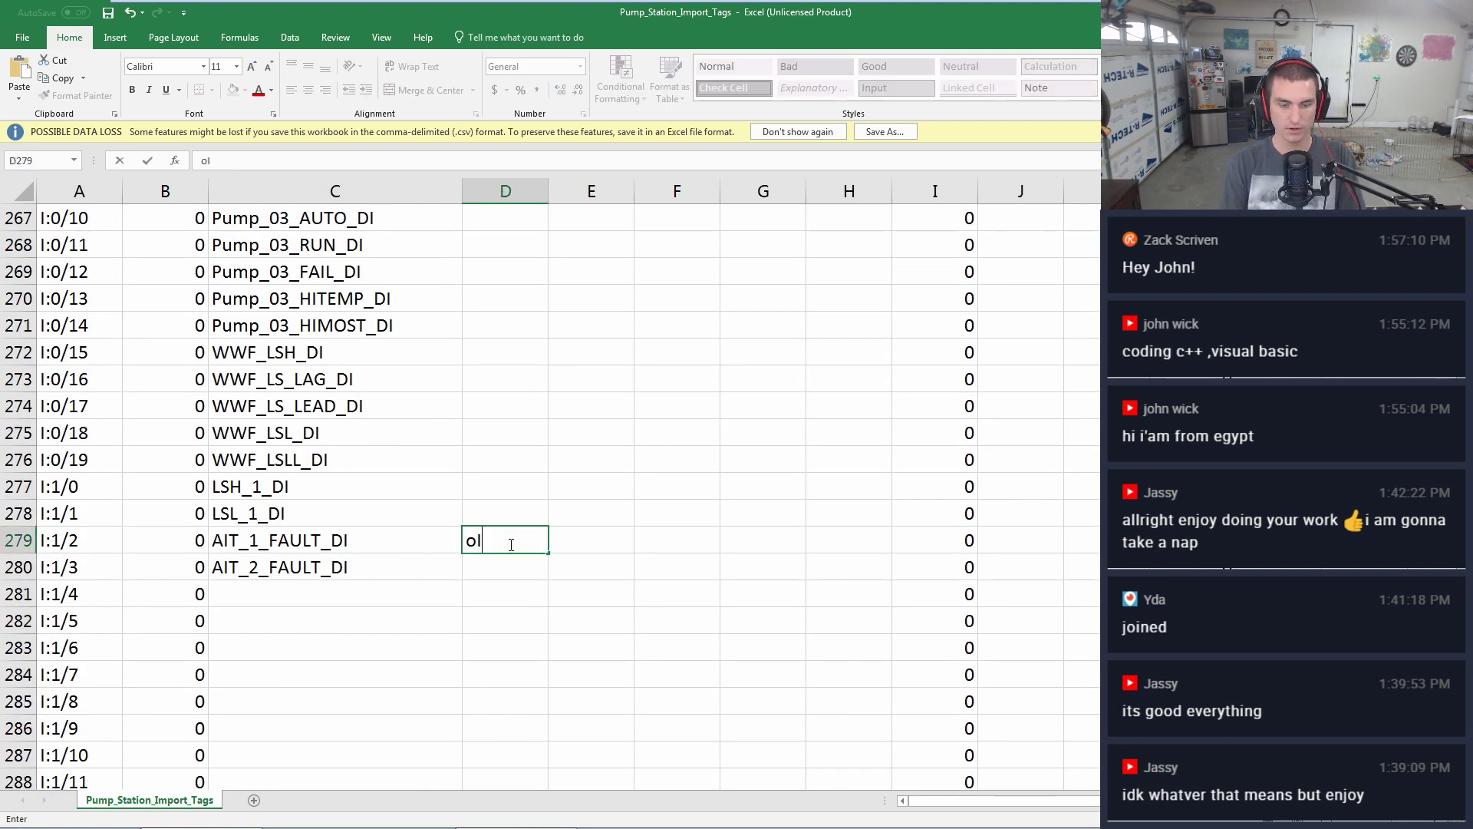
{"action": "type", "text": "sensor"}
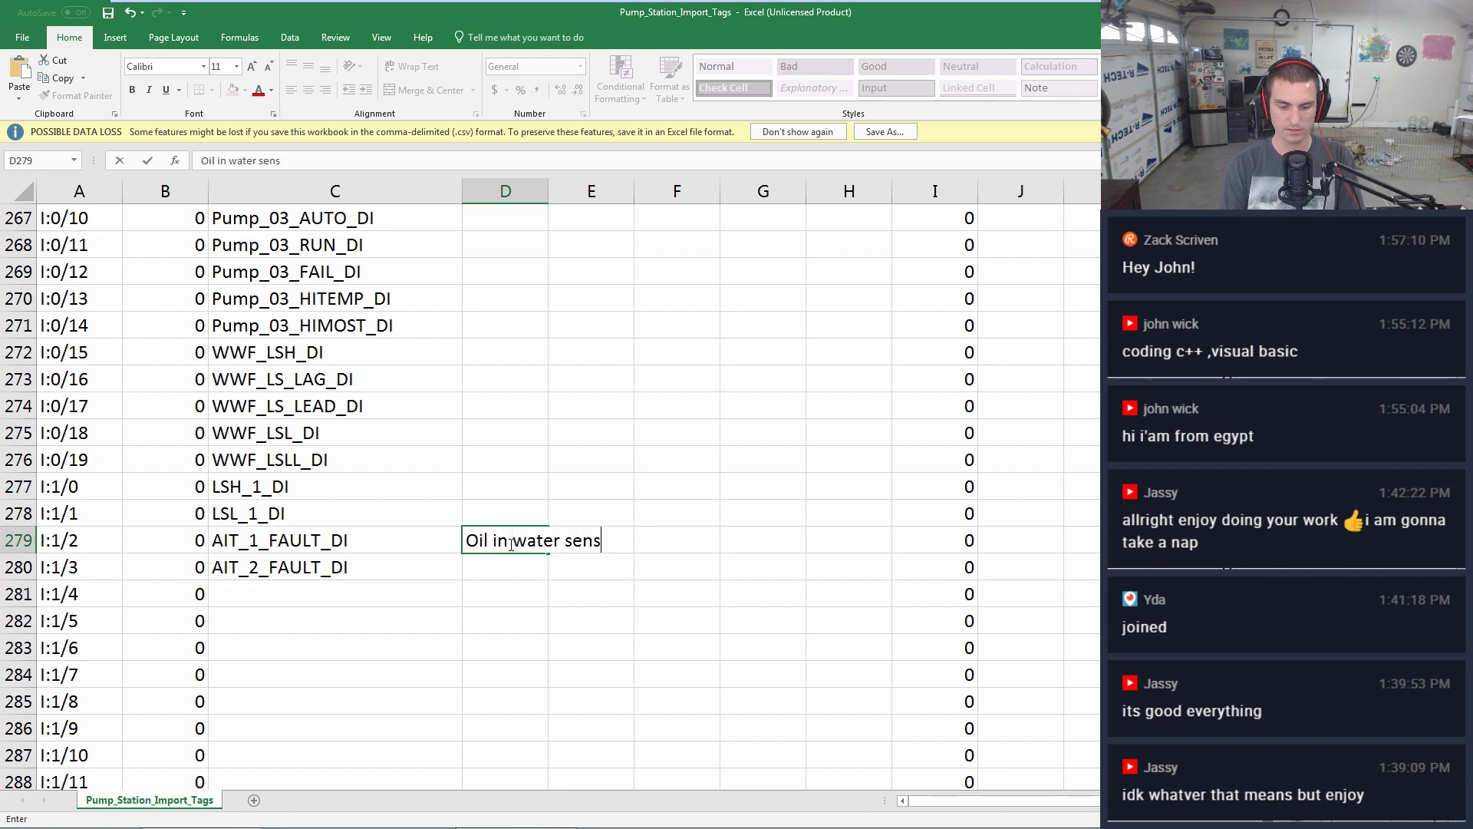
{"action": "key", "text": "Return"}
{"action": "type", "text": "Gas d"}
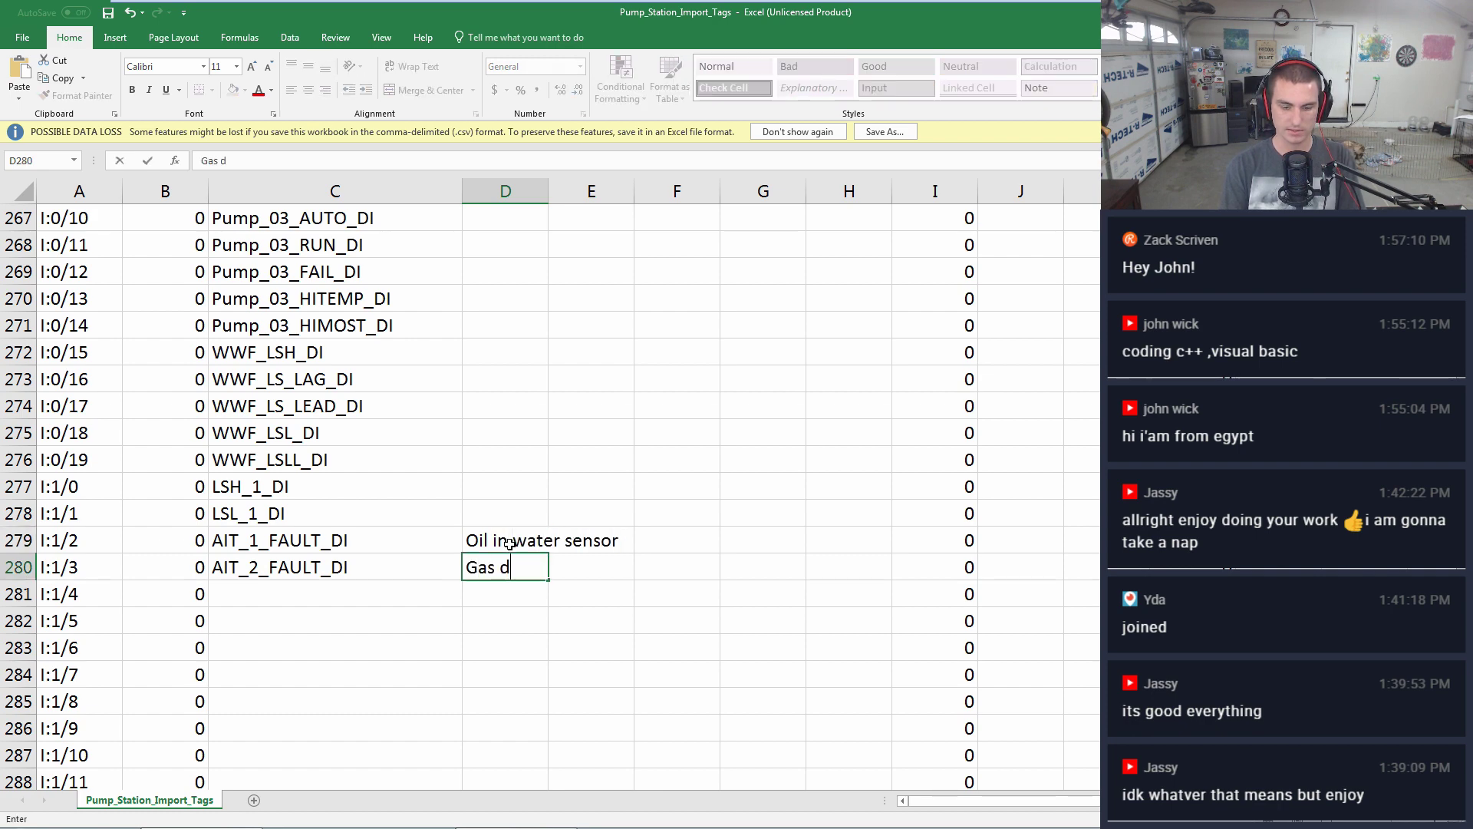
{"action": "type", "text": "etector transmitte"}
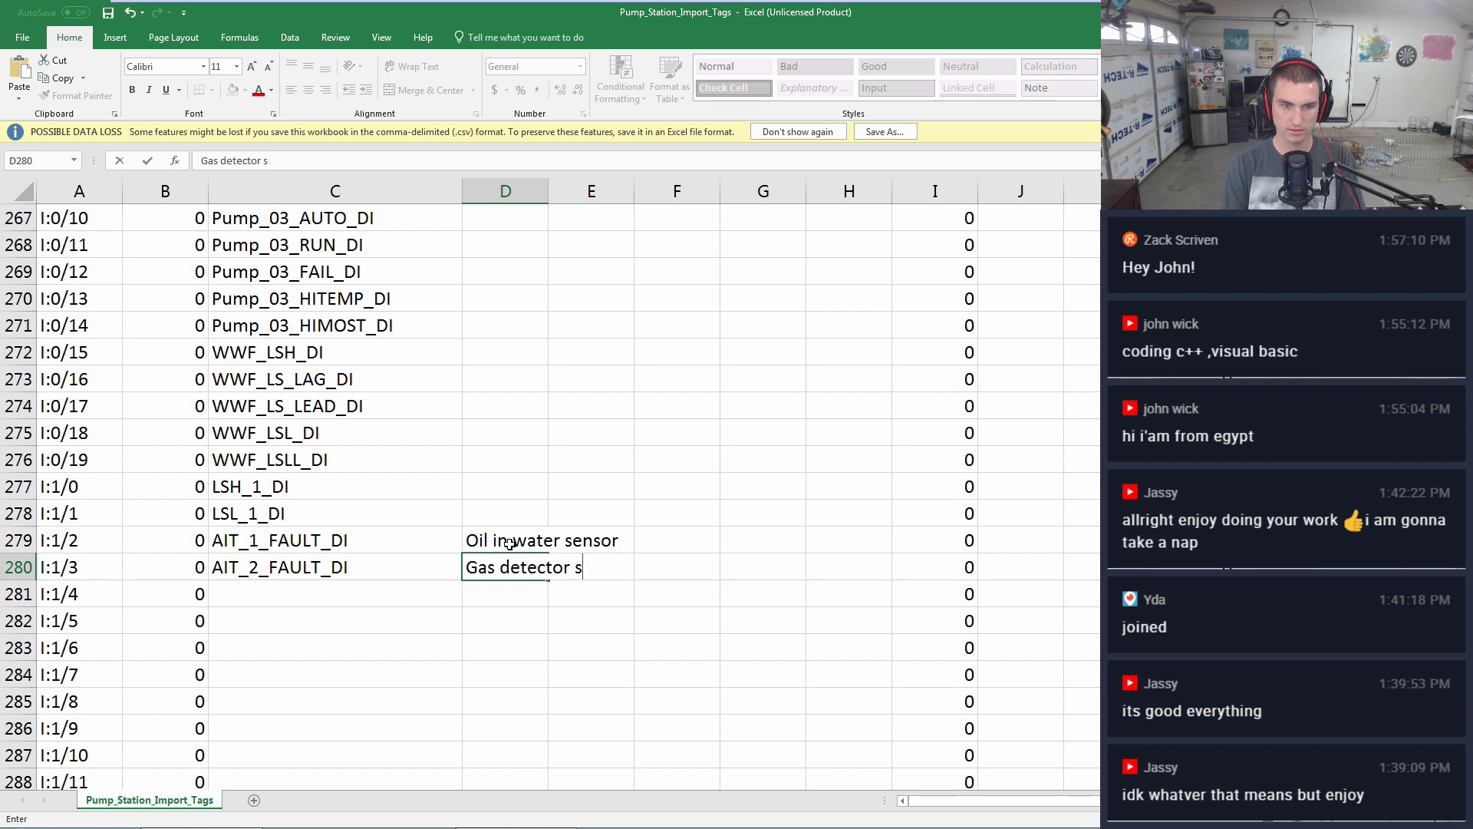
{"action": "type", "text": "r"}
{"action": "key", "text": "Return"}
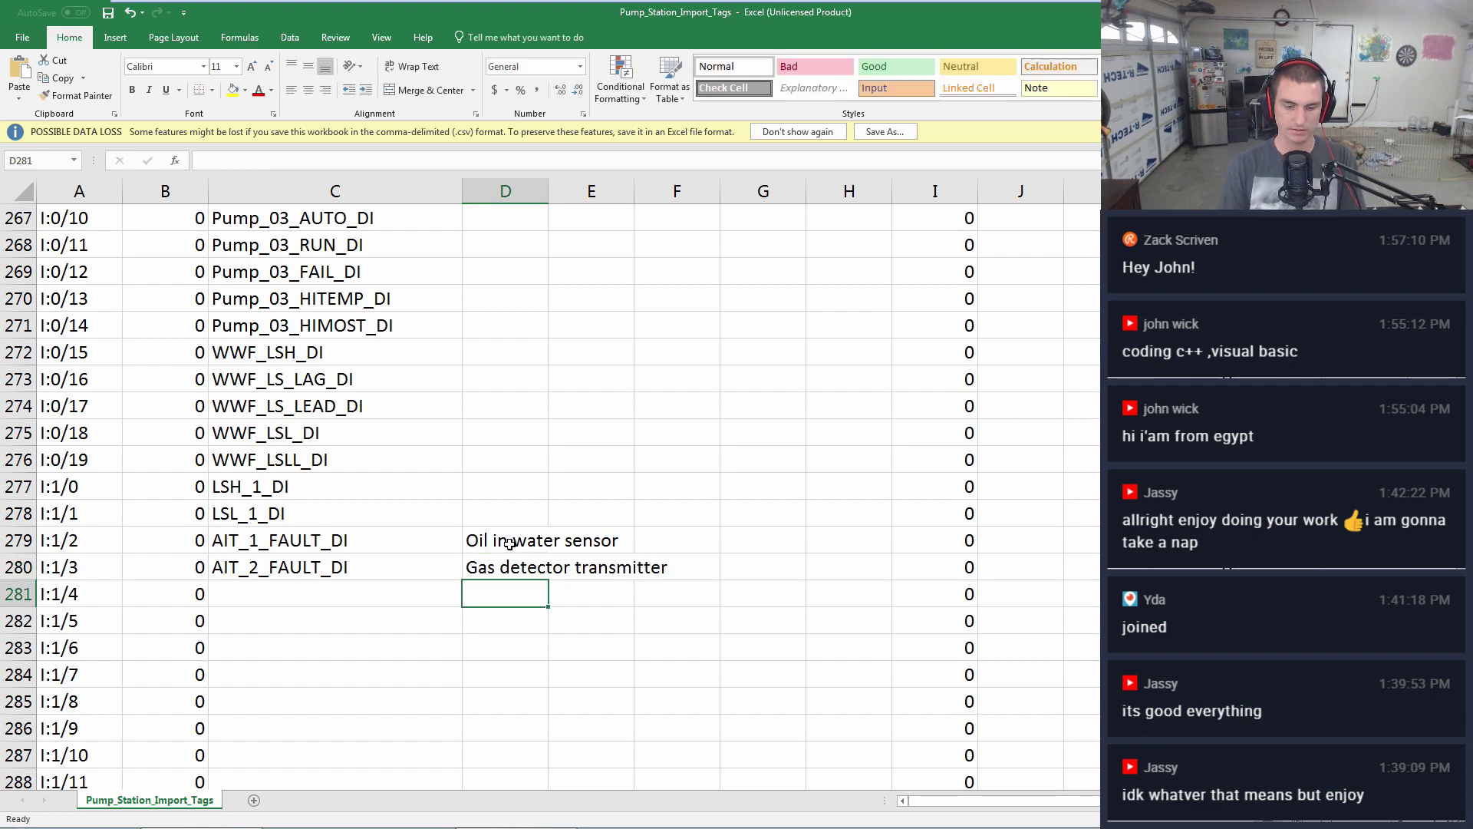
- Enter FIT_1_HI_SHUTDOWN_DI as the I:1/4 input tag name in C281
{"action": "left_click", "coordinate": [339, 585]}
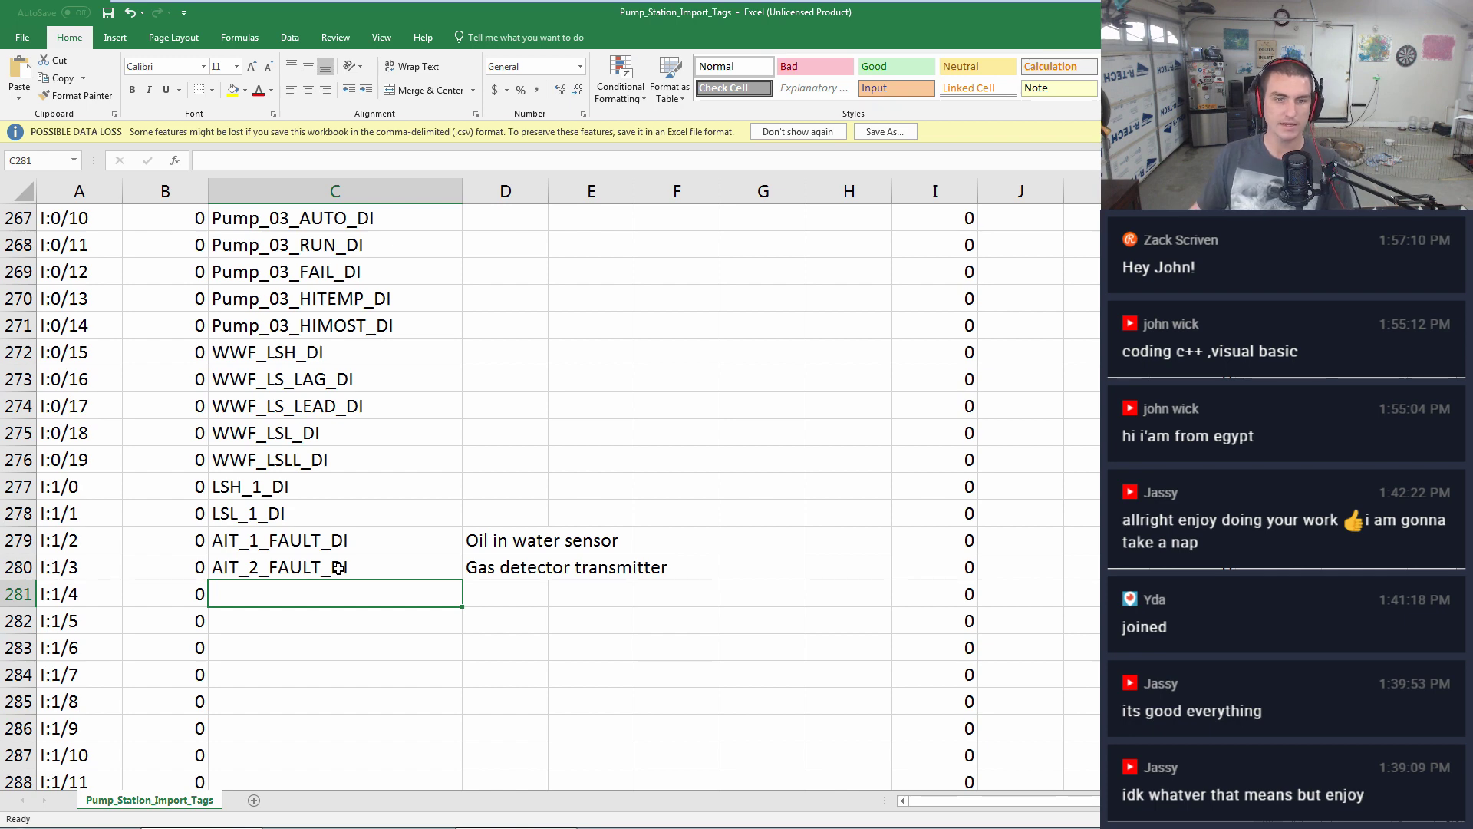
{"action": "double_click", "coordinate": [266, 589]}
{"action": "type", "text": "FIT_1_"}
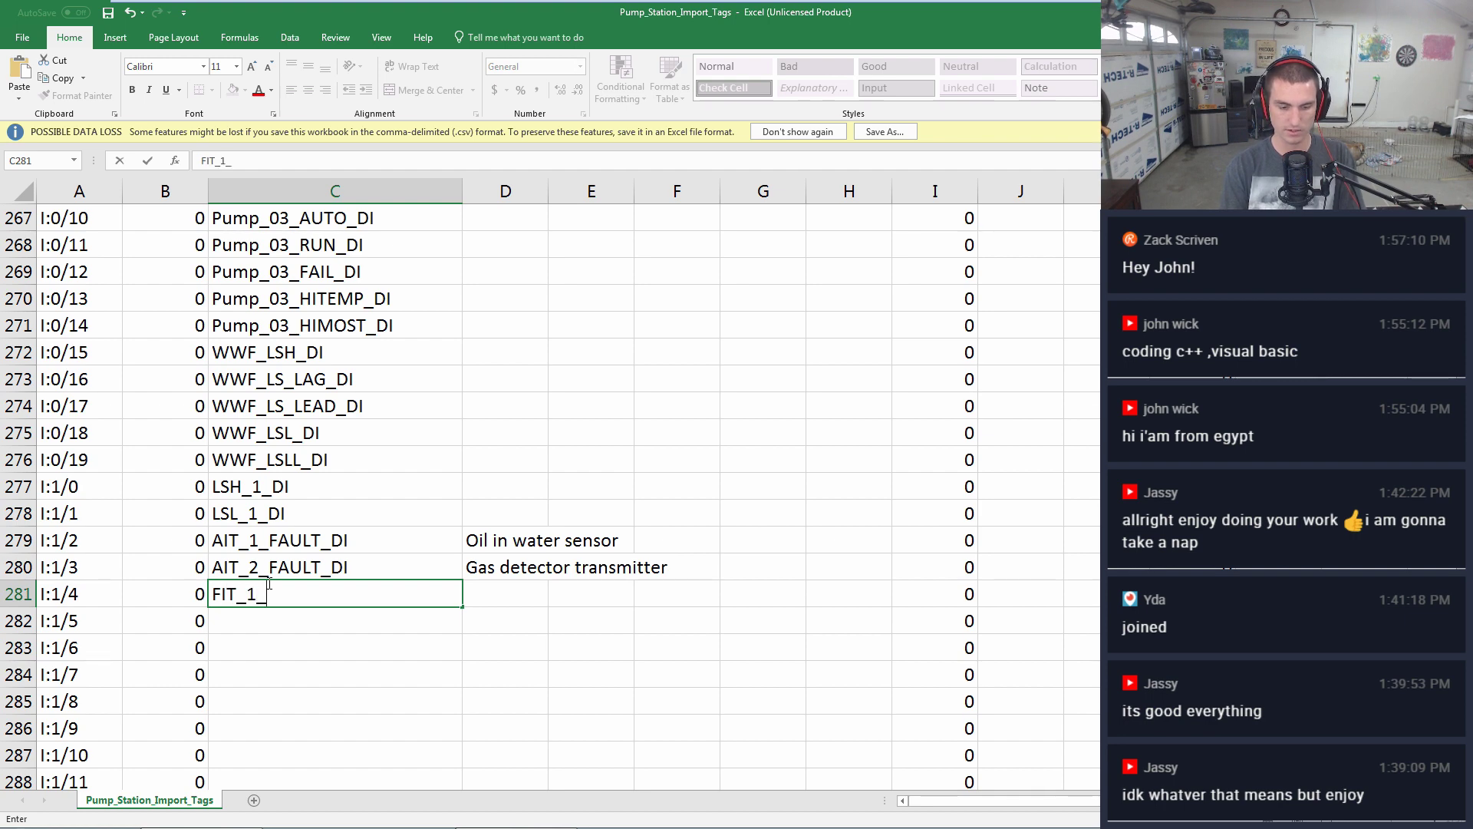
{"action": "type", "text": "Hi"}
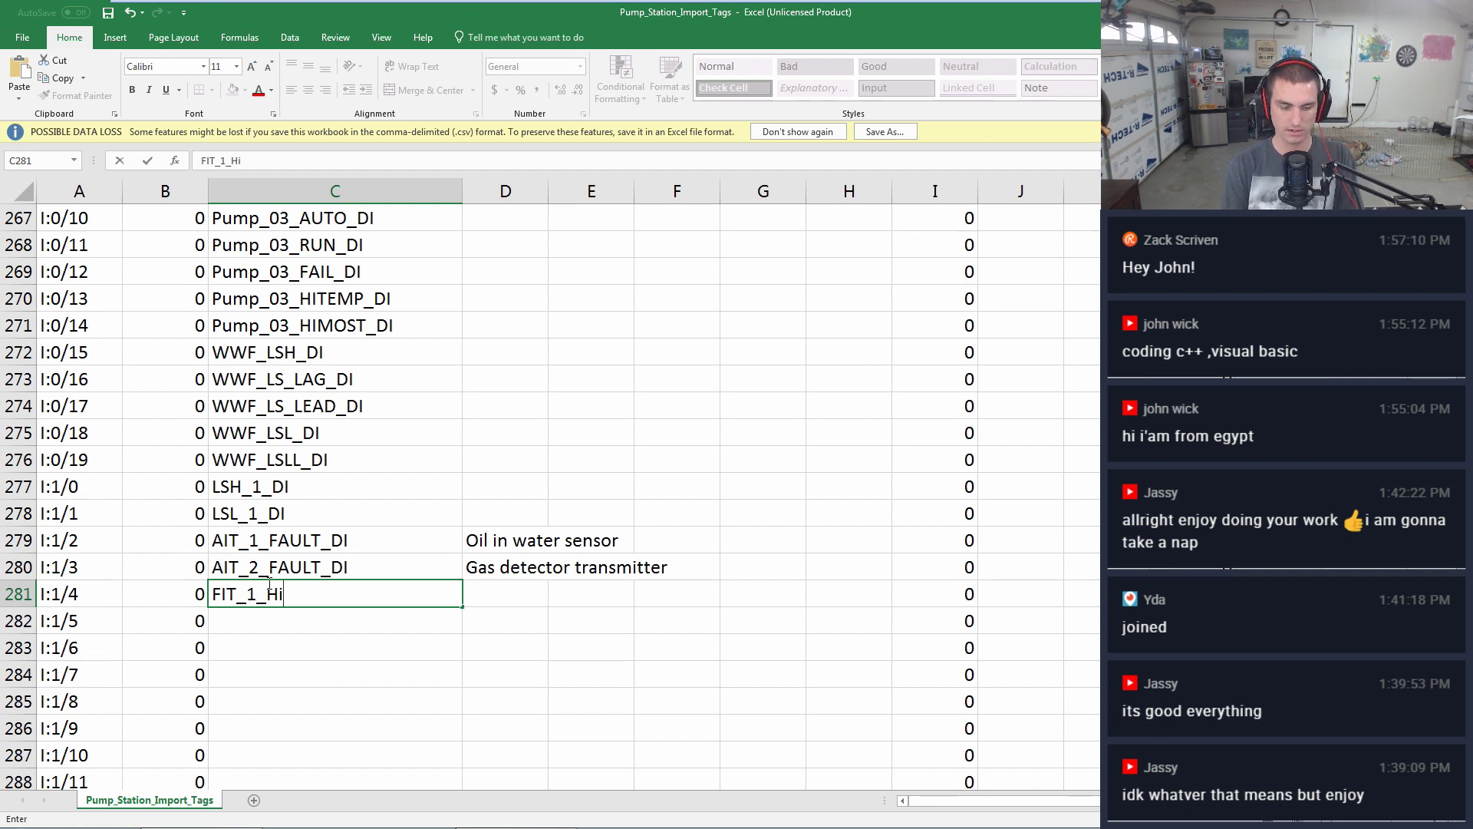
{"action": "key", "text": "BackSpace"}
{"action": "type", "text": "I_"}
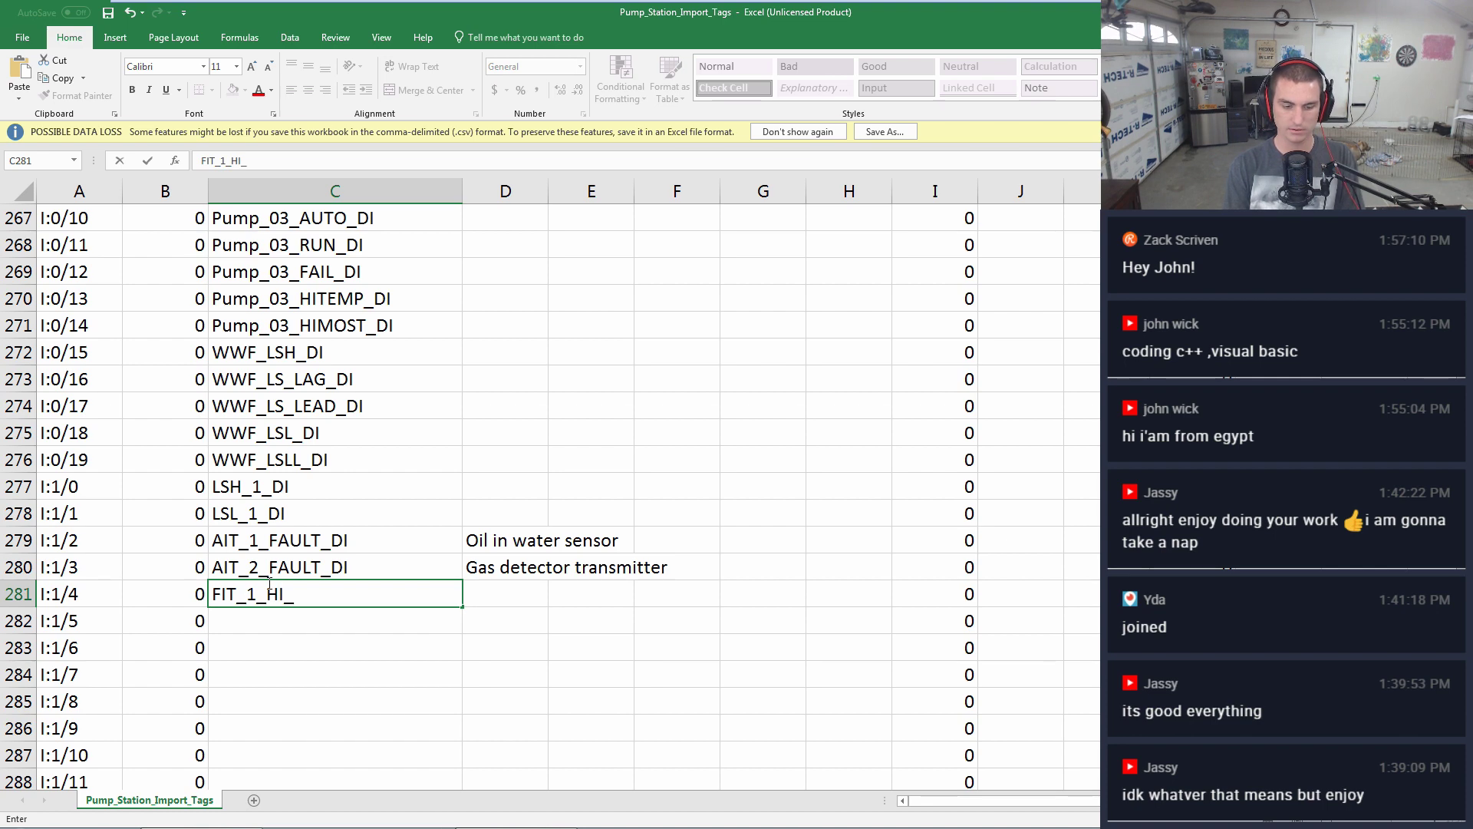
{"action": "type", "text": "SHUTDOWN_DI"}
{"action": "key", "text": "Return"}
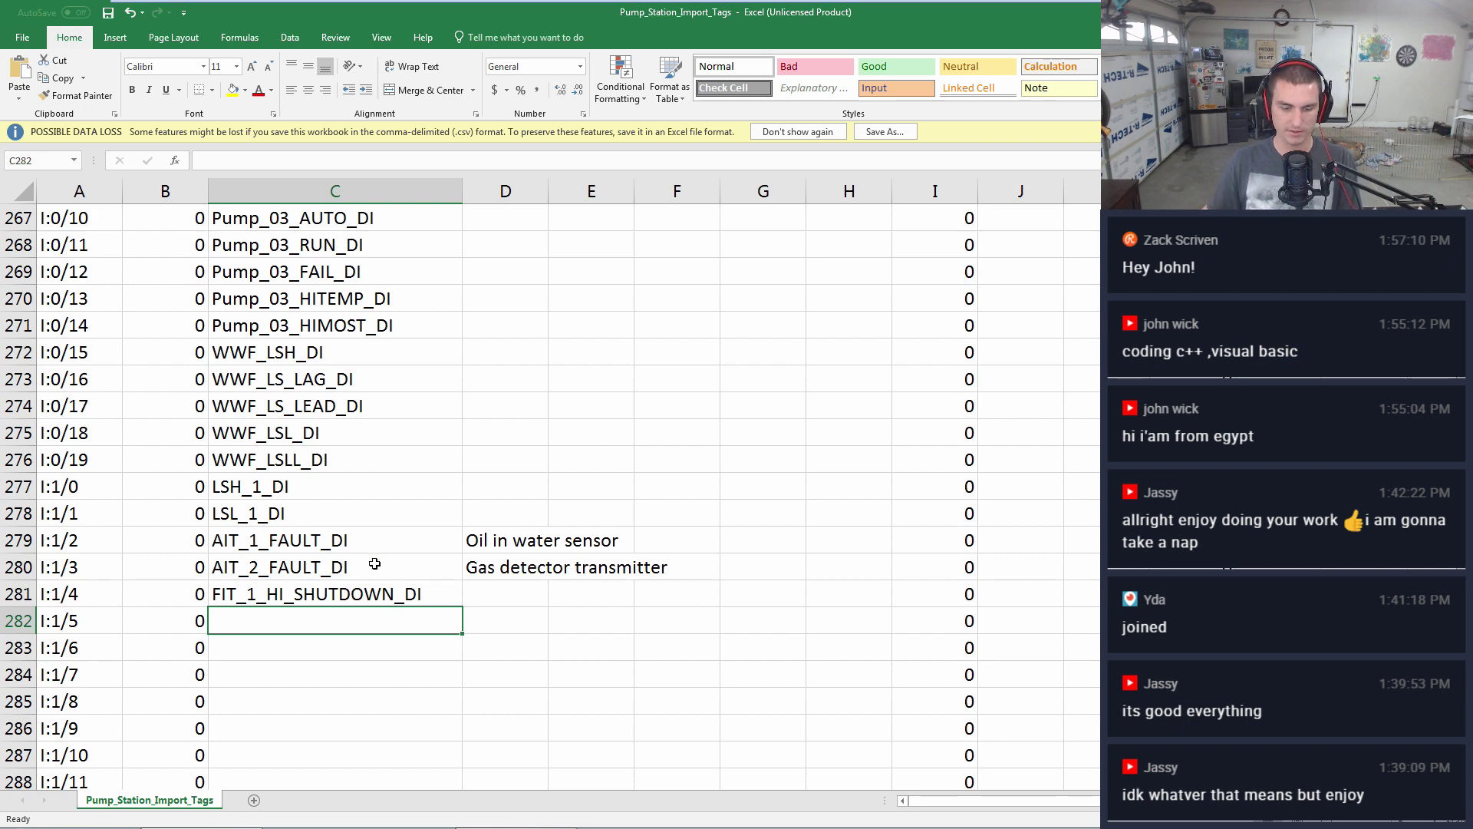
- Enter UPS_ON_BATTERY_DI as the I:1/5 input tag name in C282
{"action": "type", "text": "UPS"}
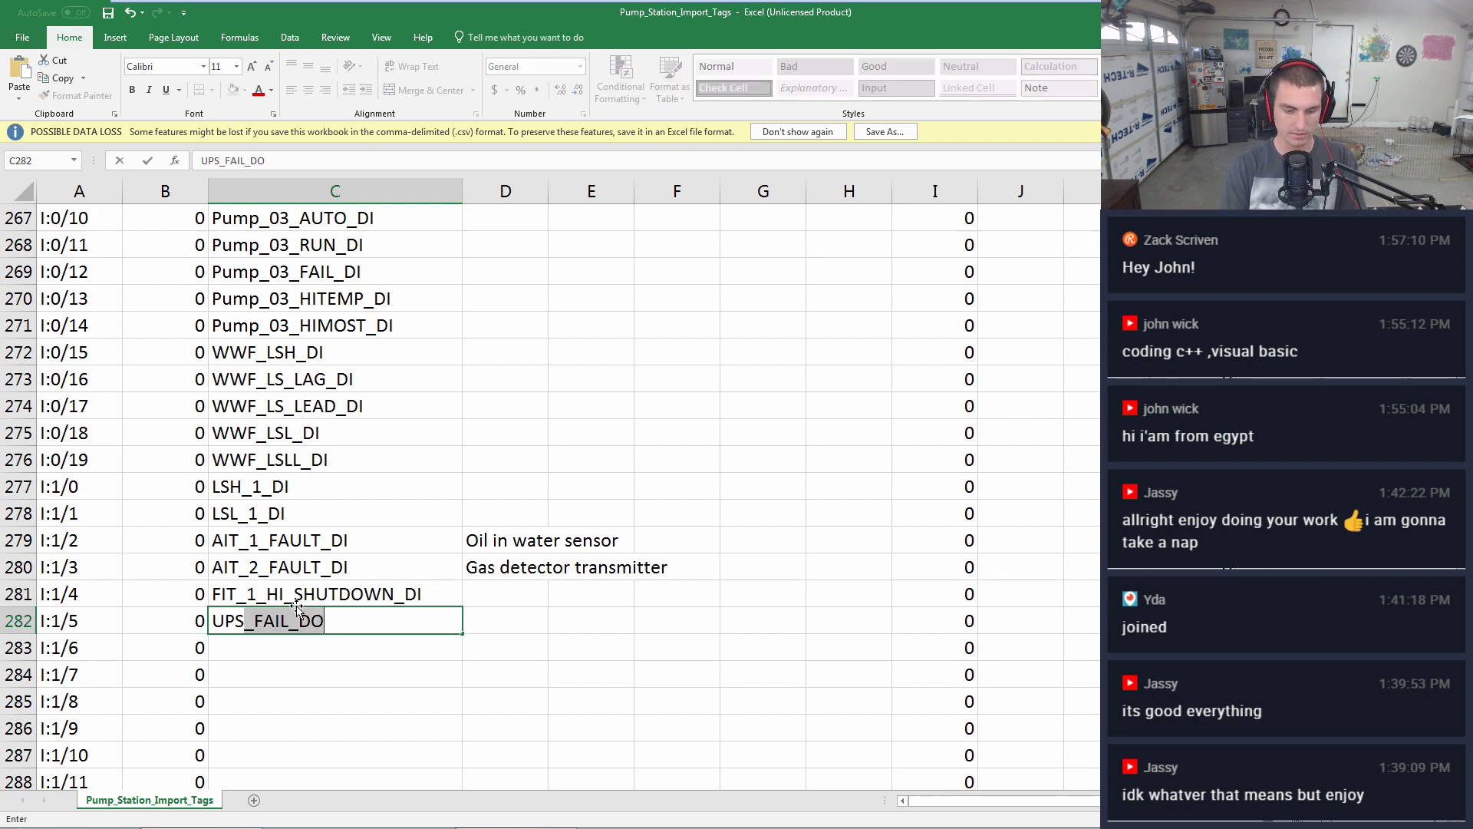
{"action": "type", "text": "_ON_BATT"}
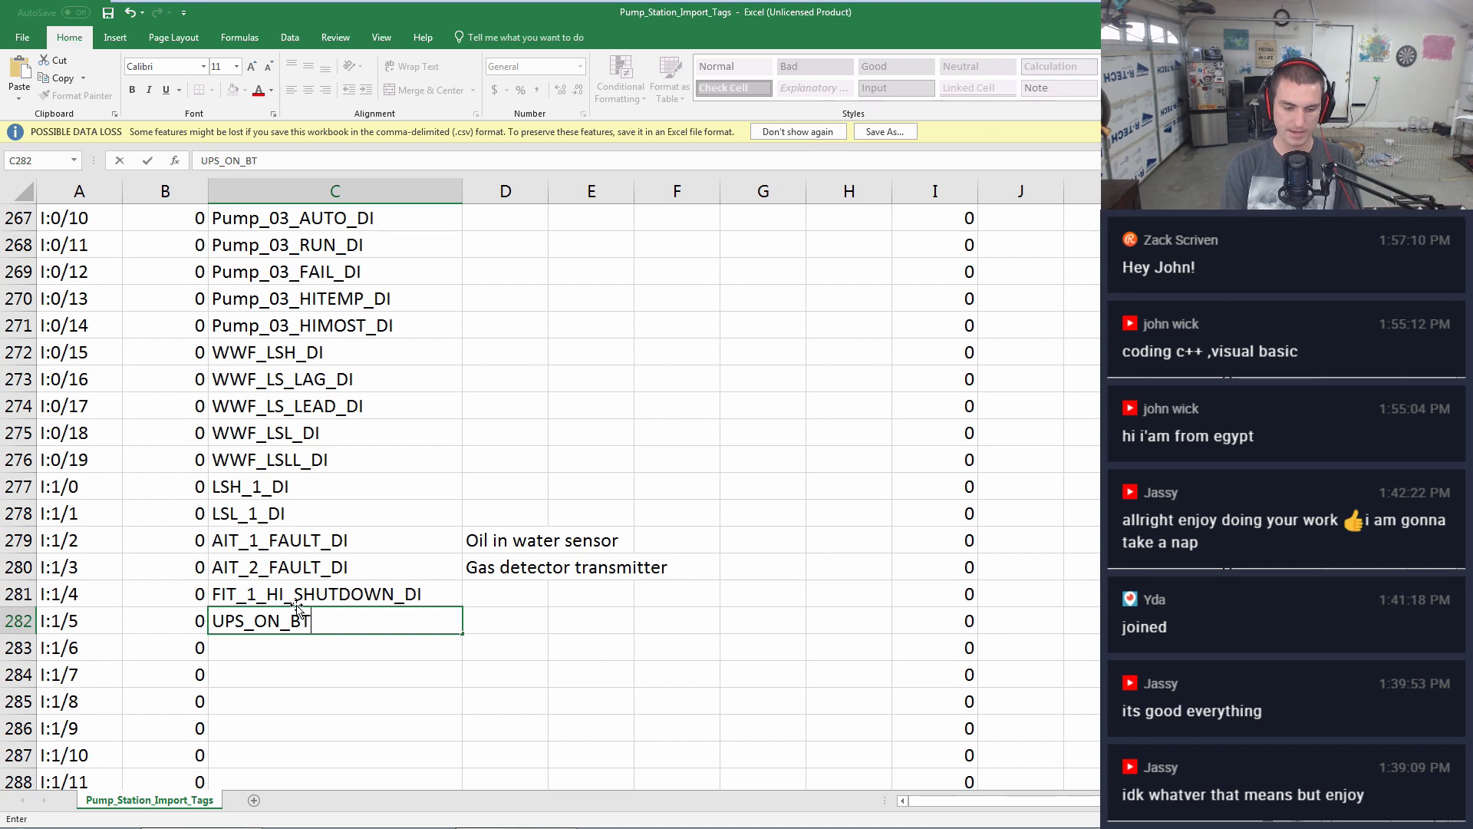
{"action": "type", "text": "ERY_DI"}
{"action": "key", "text": "Return"}
- Enter UPS_LOW_BATTERY_DI as the I:1/6 input tag name in C283
{"action": "type", "text": "UPS_ON"}
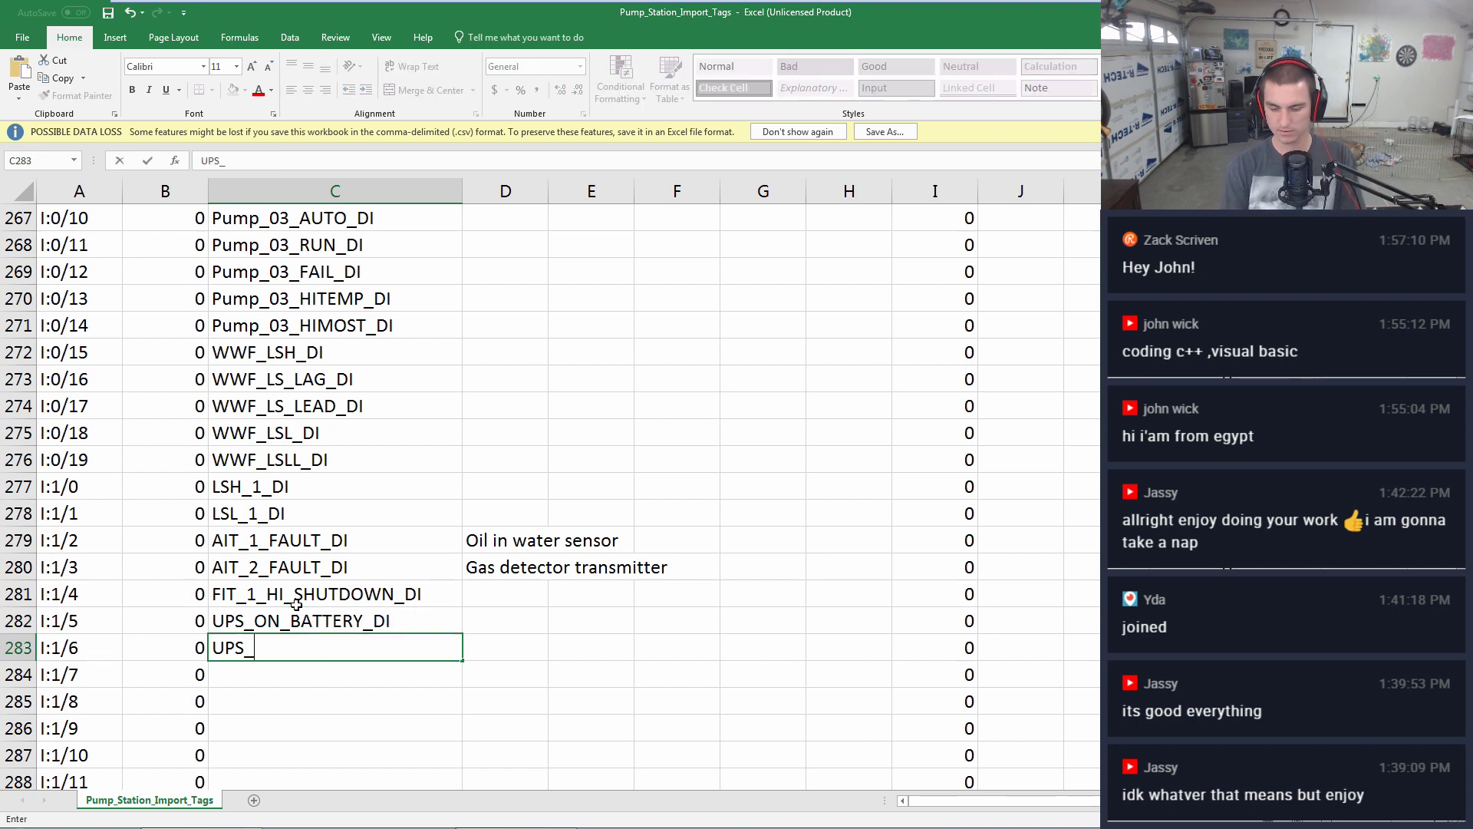
{"action": "key", "text": "BackSpace"}
{"action": "key", "text": "BackSpace"}
{"action": "key", "text": "BackSpace"}
{"action": "type", "text": "LOW_BATTER"}
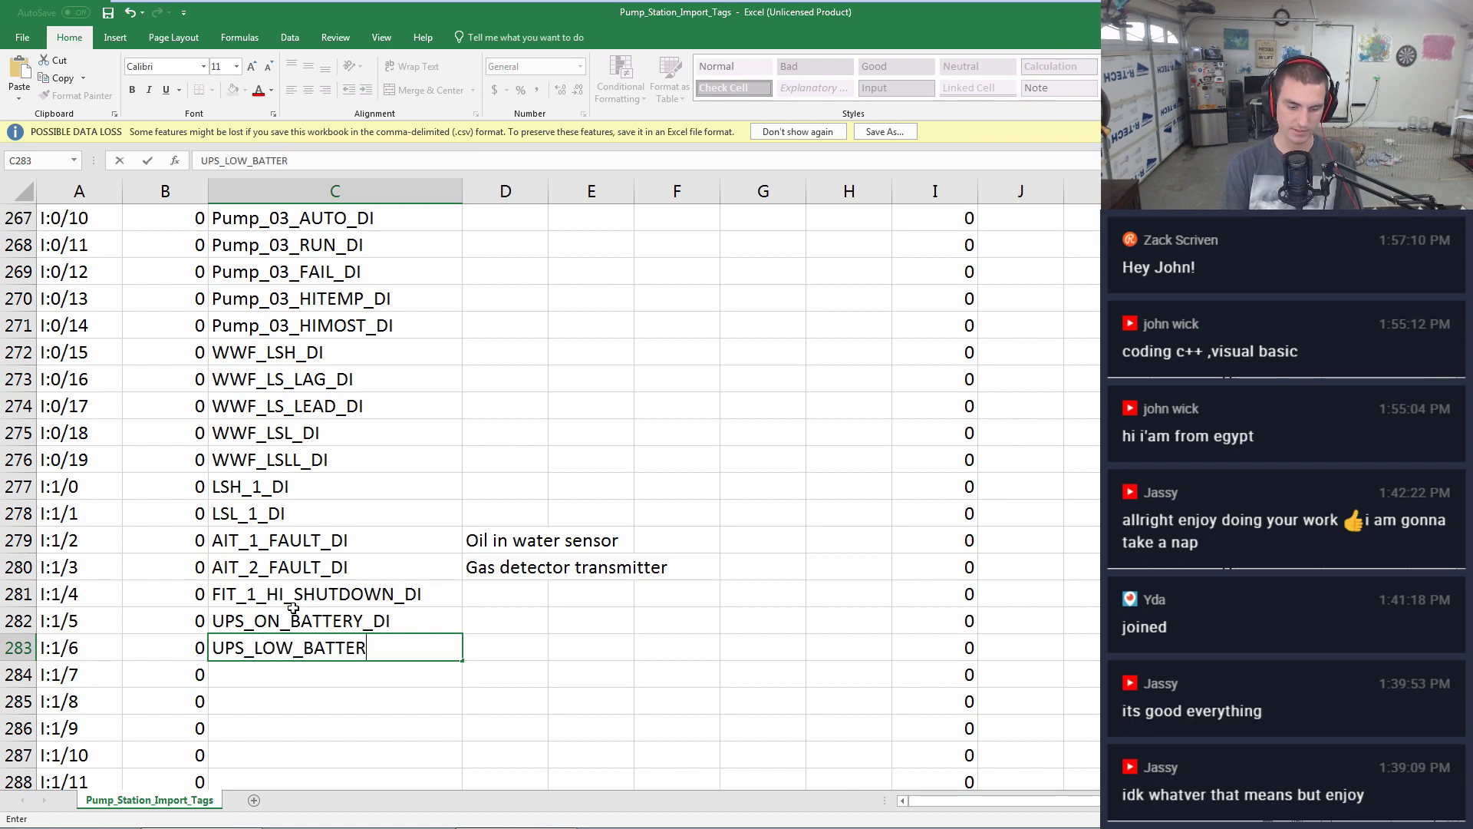
{"action": "type", "text": "Y_DI"}
{"action": "key", "text": "Return"}
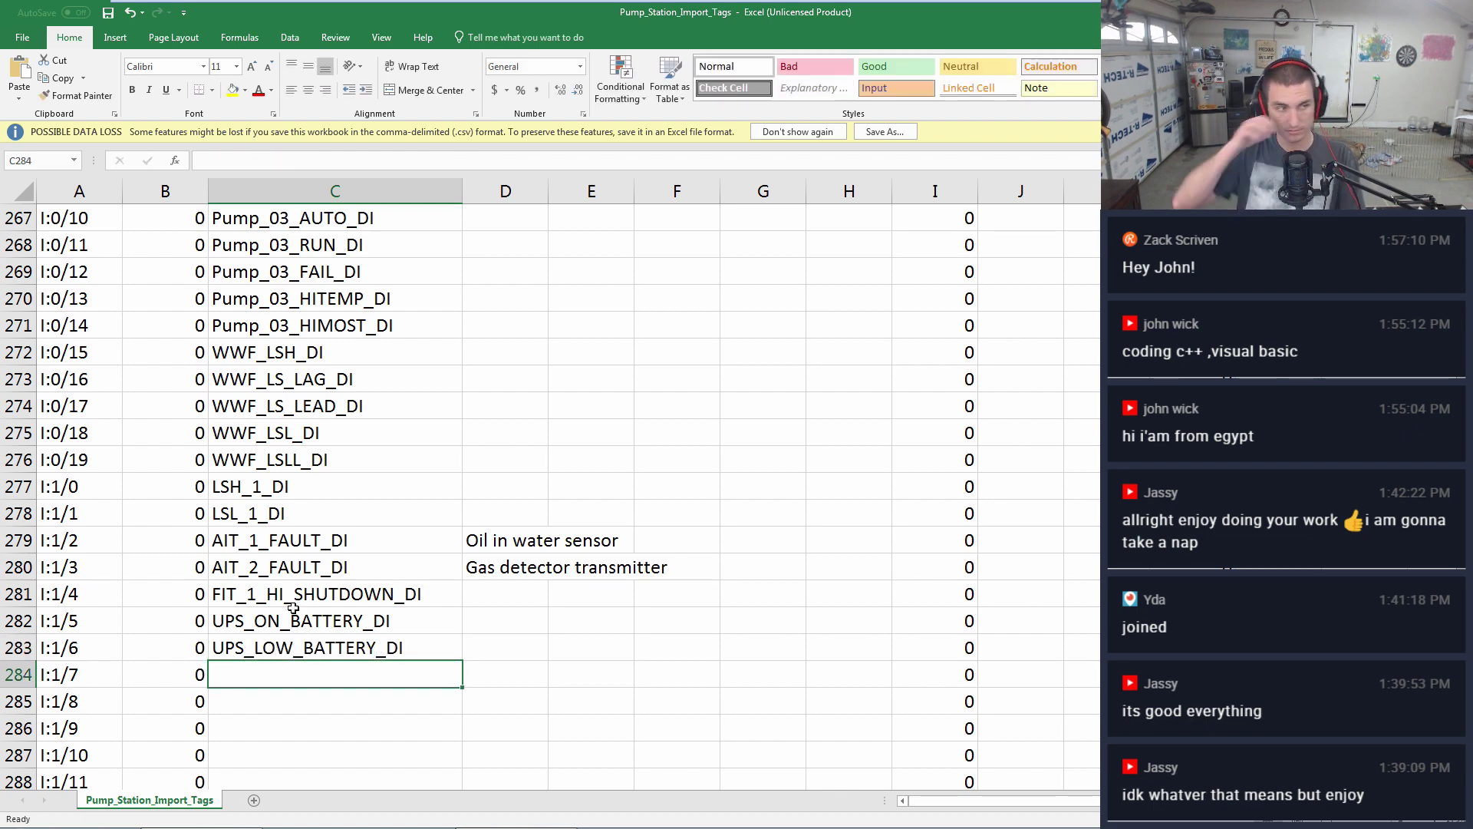